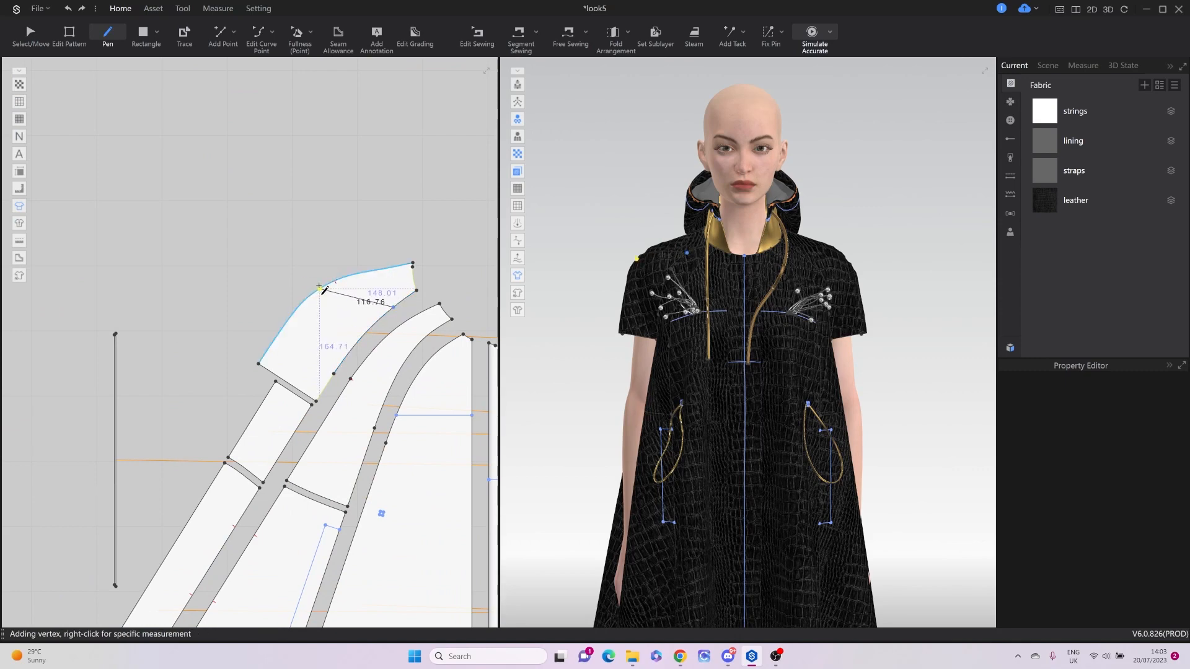
Draw an internal line across the shoulder piece and add 3 equidistant internal lines on both sides, 40 mm apart, extended to the outline.
click(319, 286)
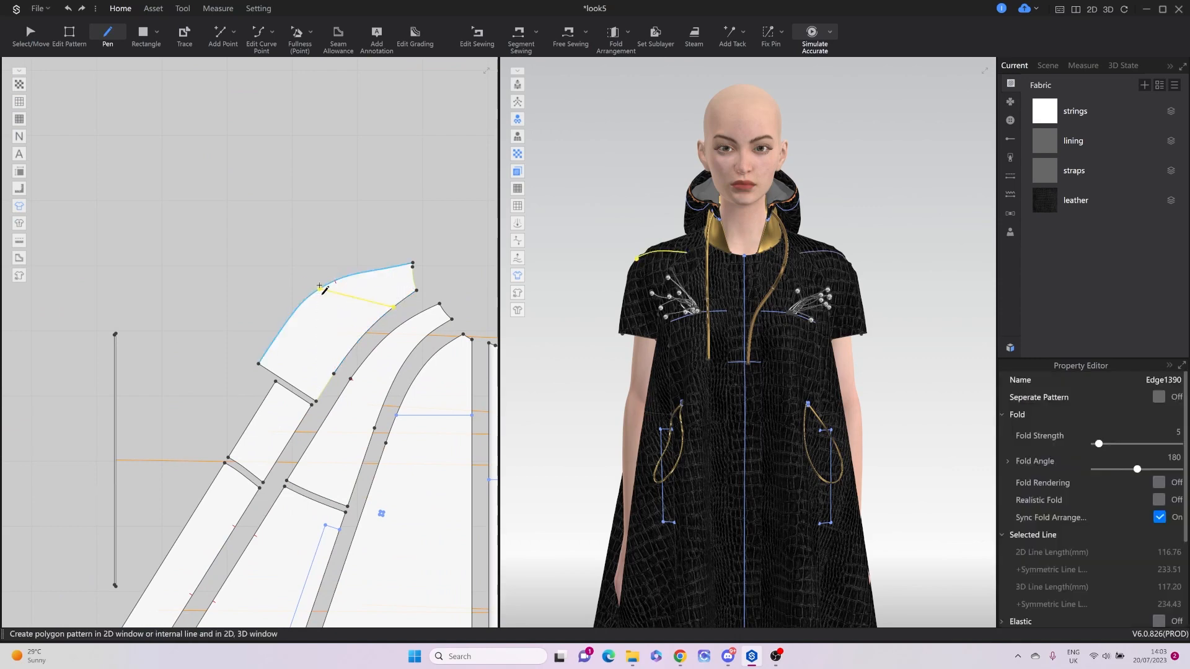
key(z)
right_click(350, 297)
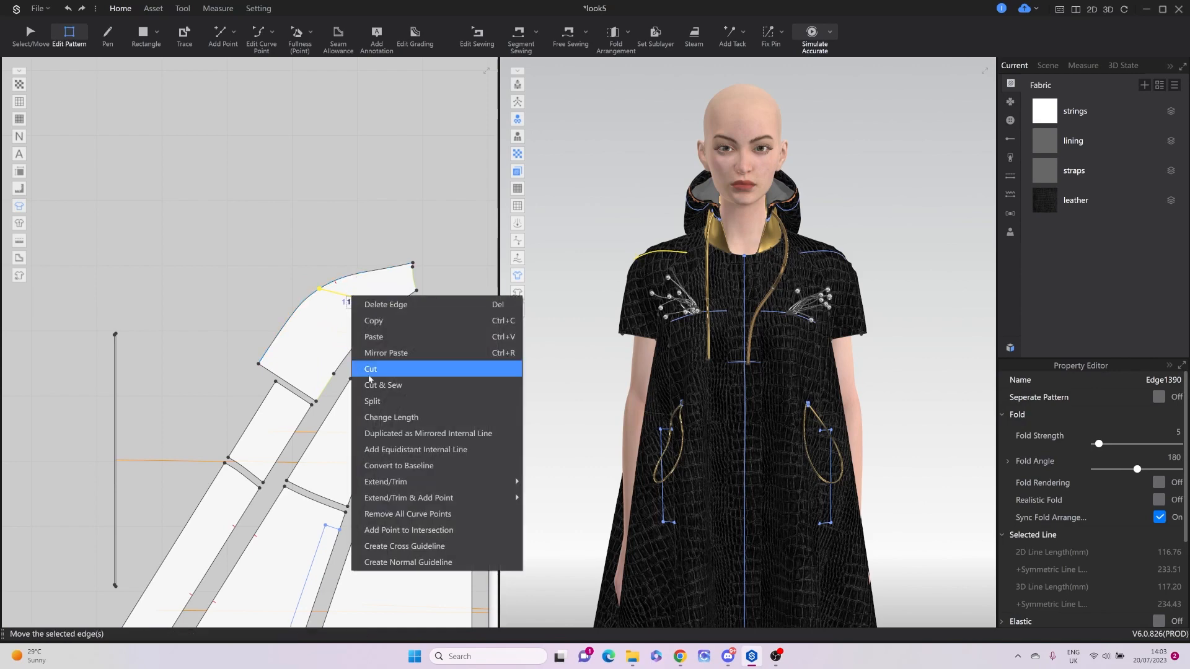
click(397, 449)
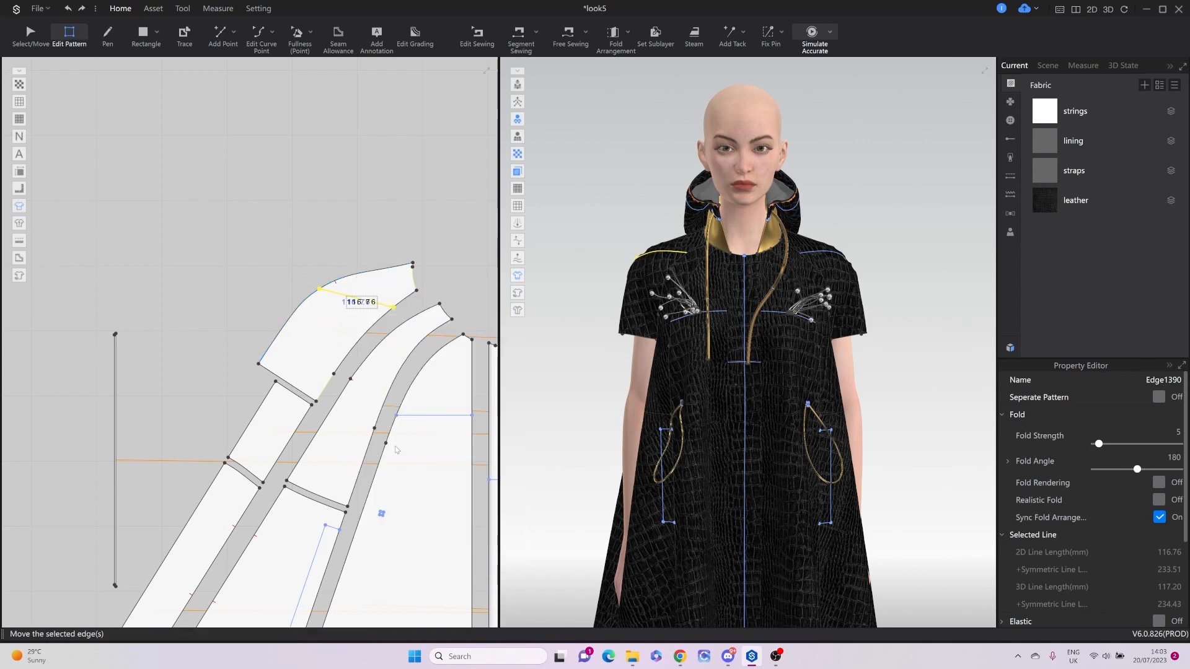
text(25)
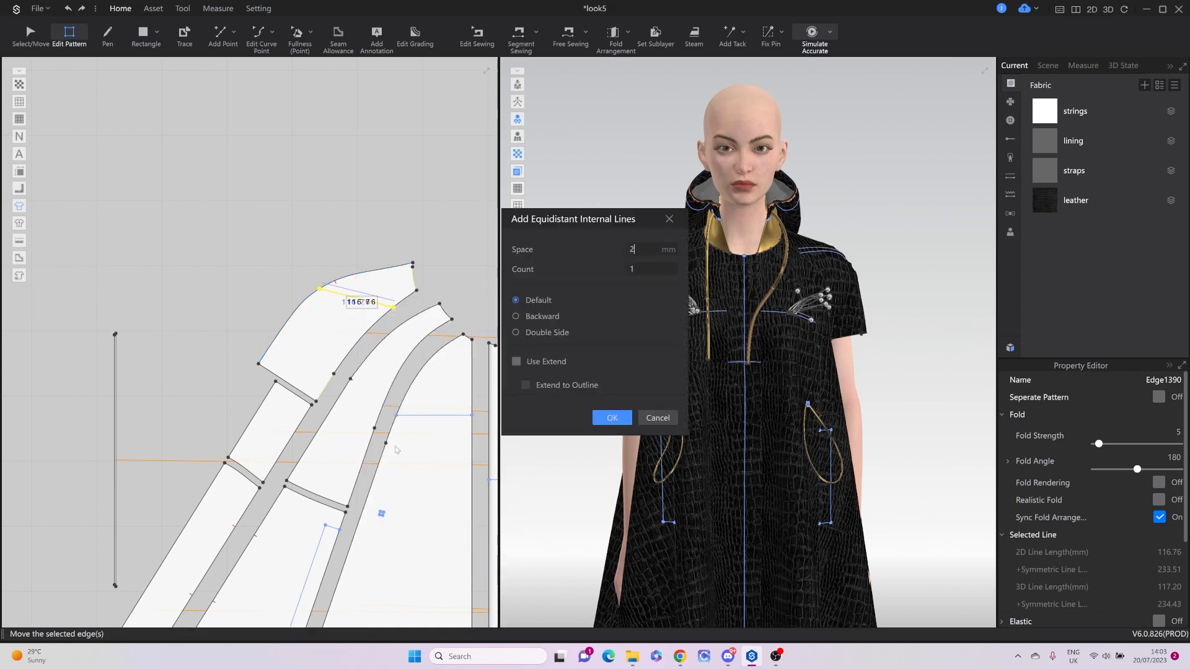
key(BackSpace)
text(40)
click(517, 362)
click(516, 333)
scroll(651, 265, up, 3)
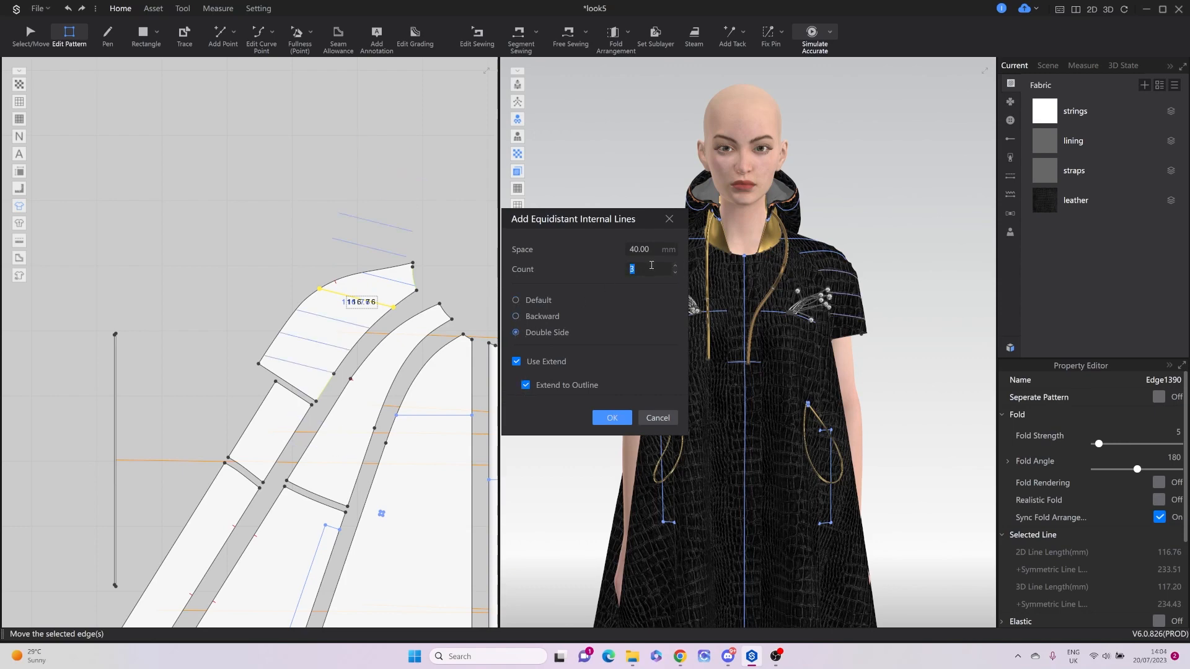
click(611, 419)
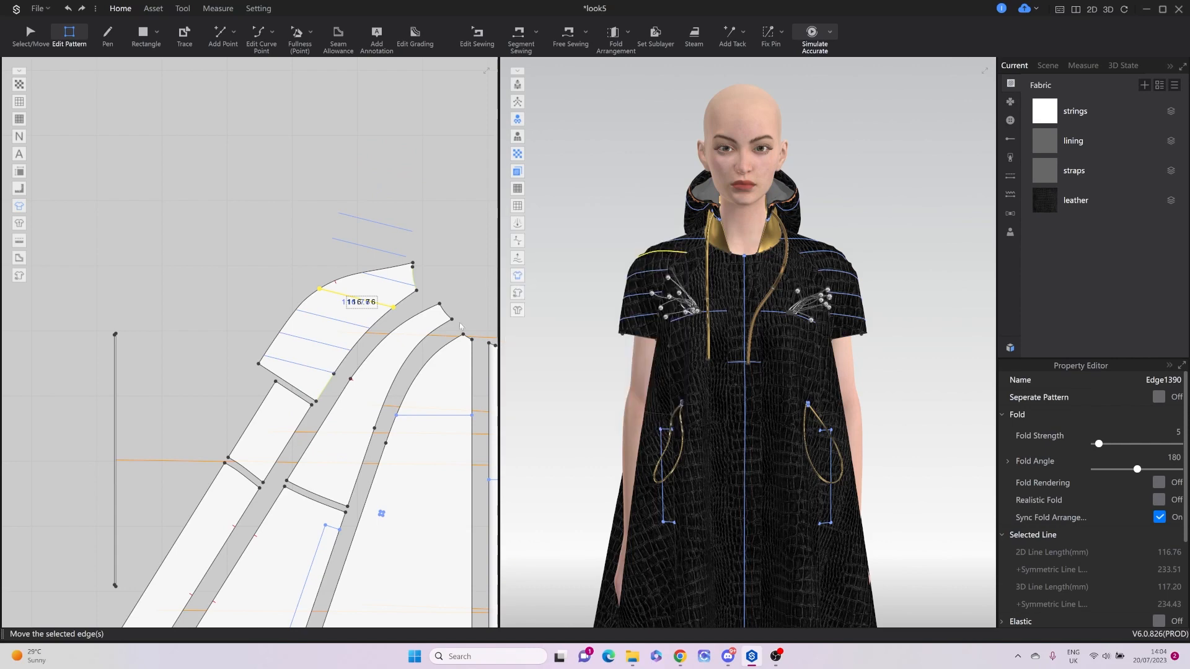
Delete the two equidistant lines that lie outside the shoulder piece.
drag(305, 199, 357, 259)
key(Delete)
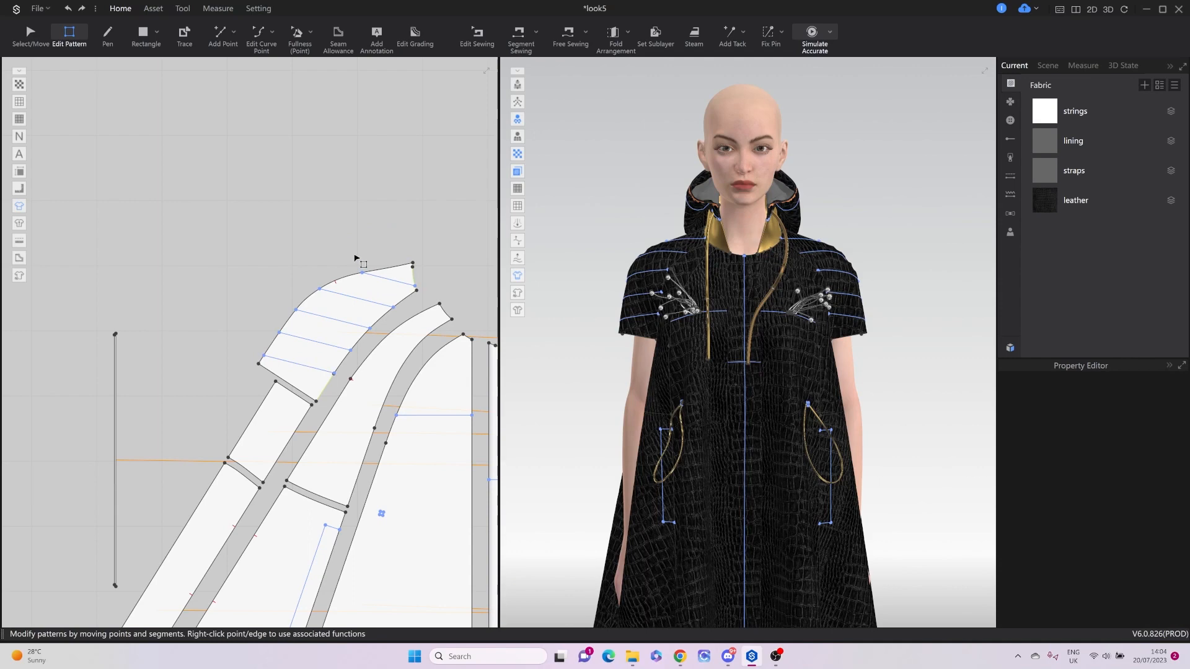
scroll(357, 259, down, 5)
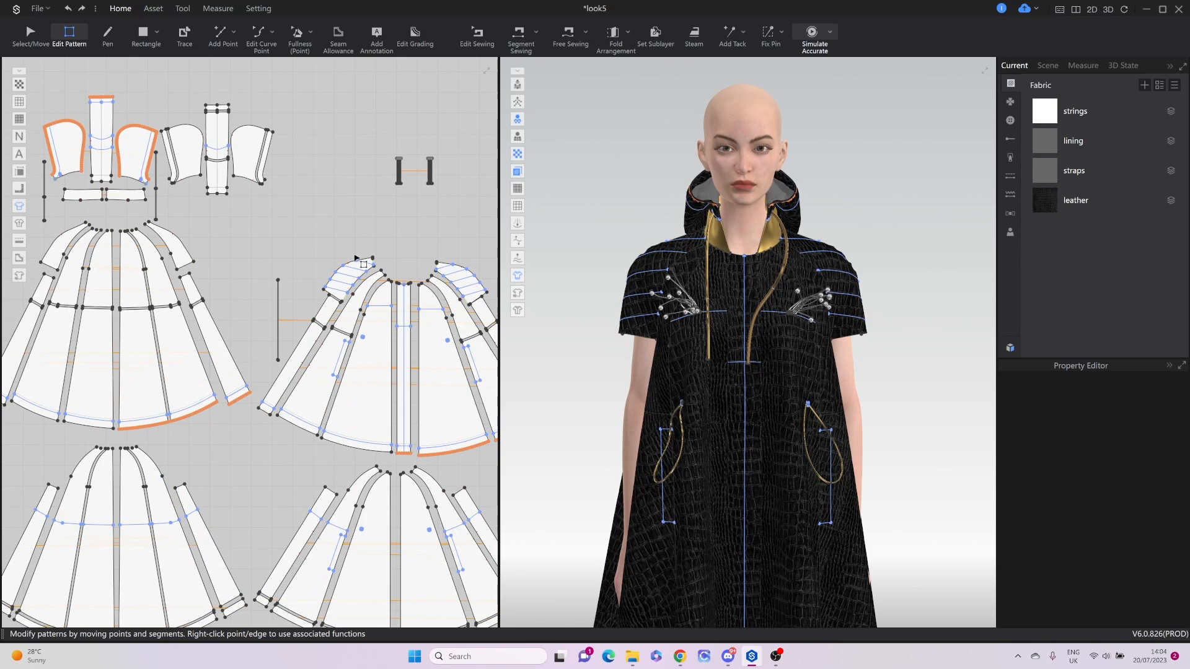
Create a rectangular strip pattern 30 mm wide and 200 mm high in the empty area above the shoulder piece.
scroll(401, 228, up, 5)
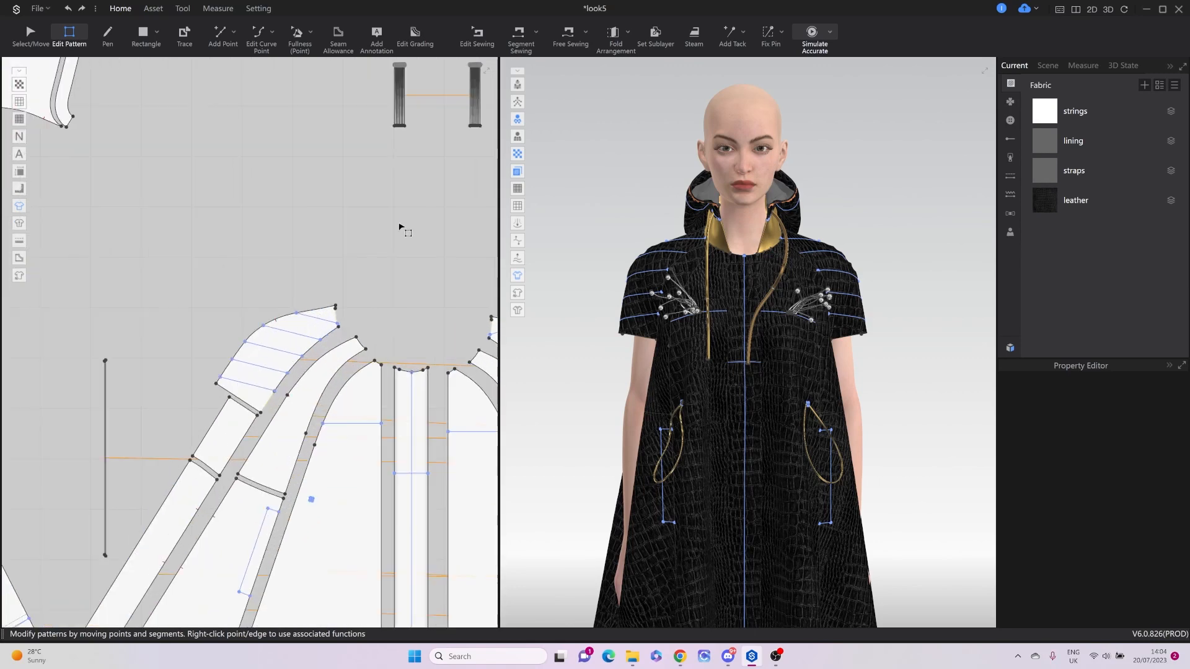
key(s)
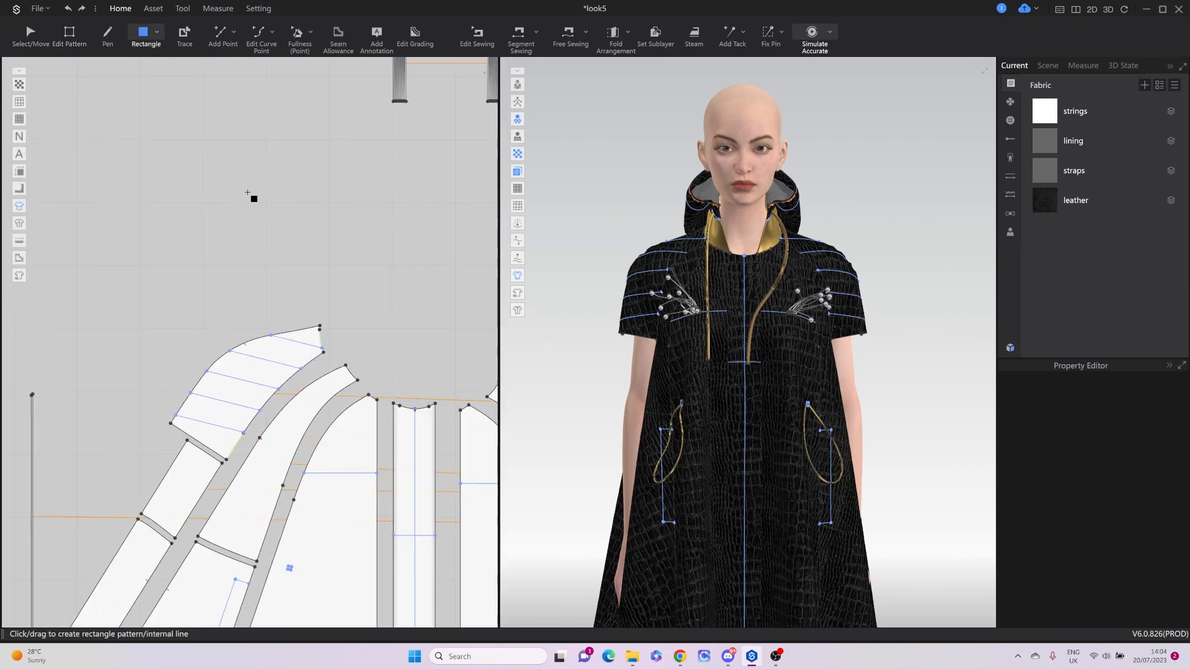
click(288, 177)
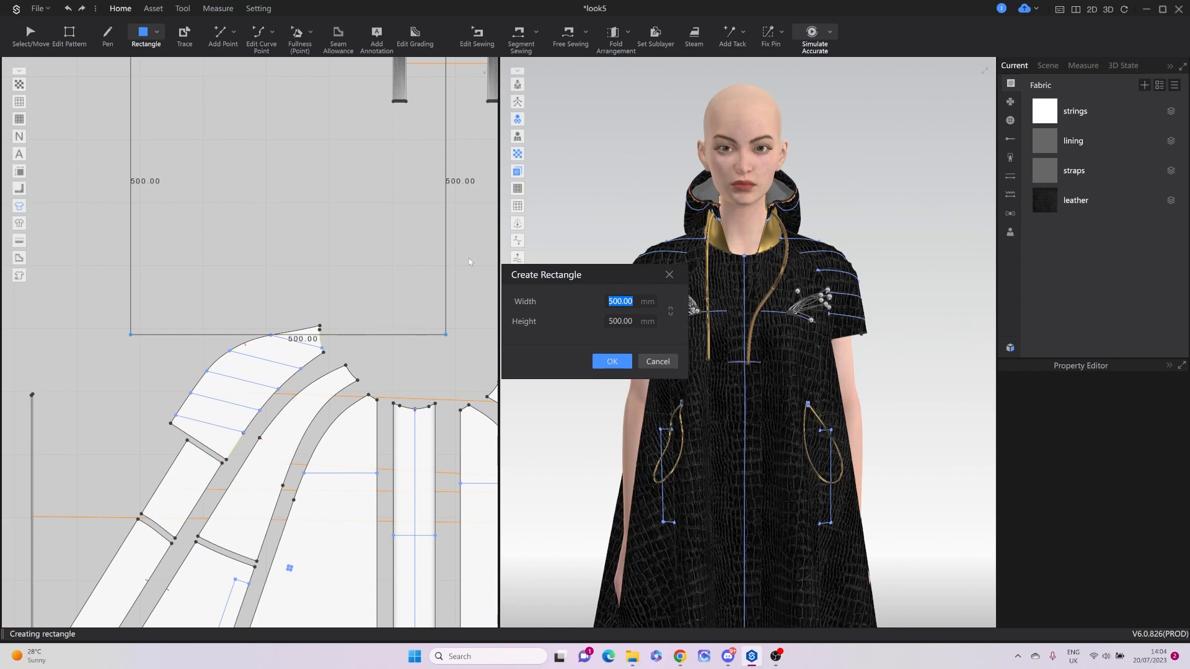
text(30)
click(618, 321)
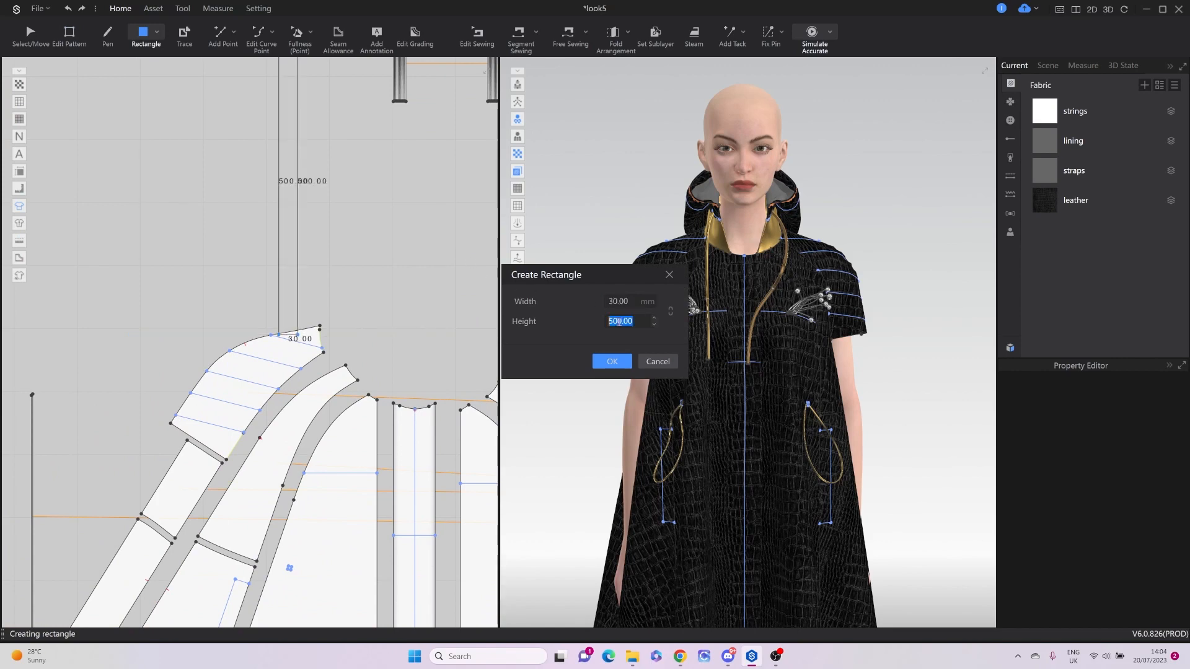
text(200)
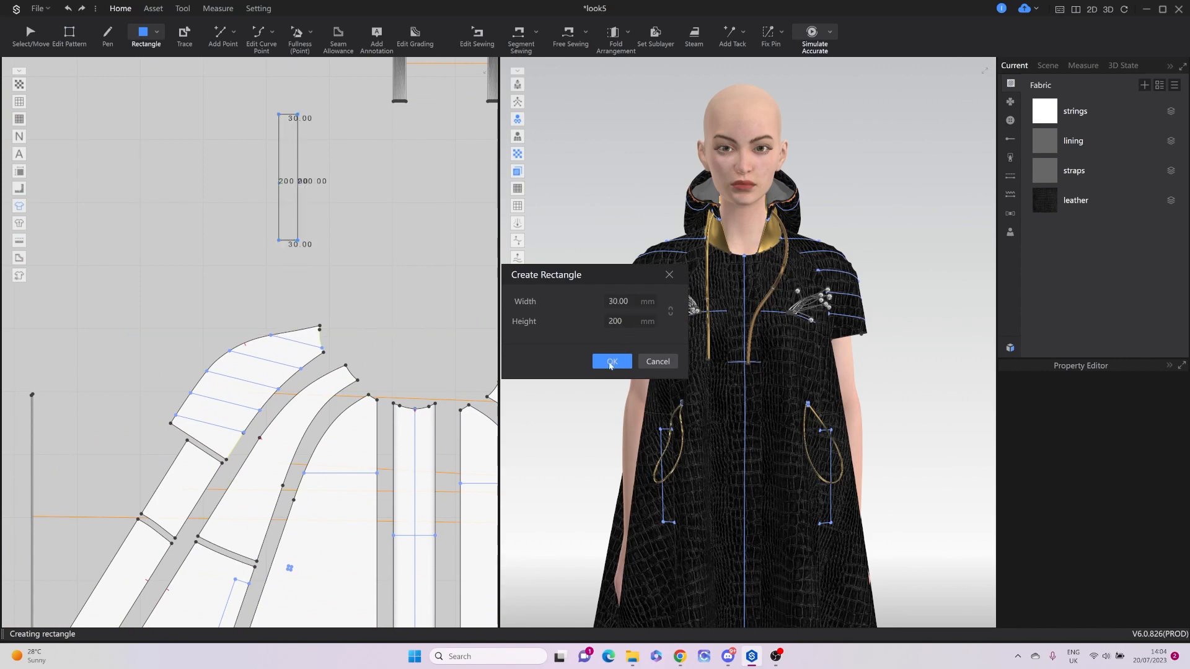
click(609, 365)
Distribute 14 lengthwise internal lines between the strip's two long edges, with 2 mm offset and 2 mm distance to the segment edge.
middle_drag(254, 164, 271, 272)
scroll(270, 272, up, 2)
key(z)
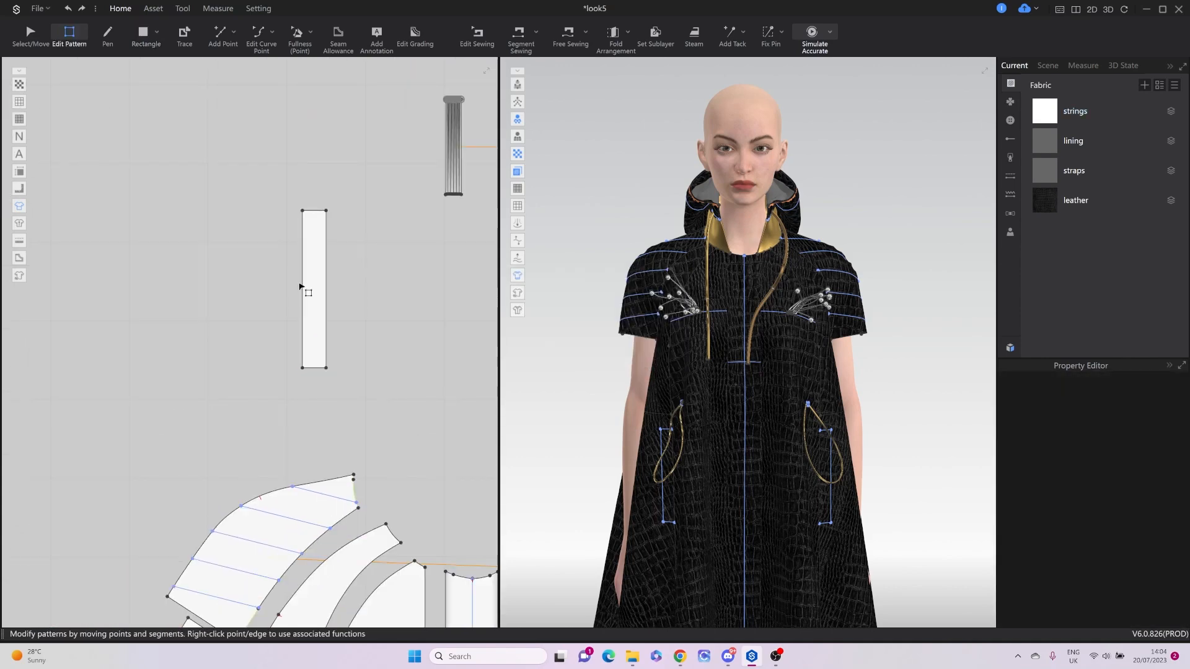
click(327, 285)
right_click(327, 285)
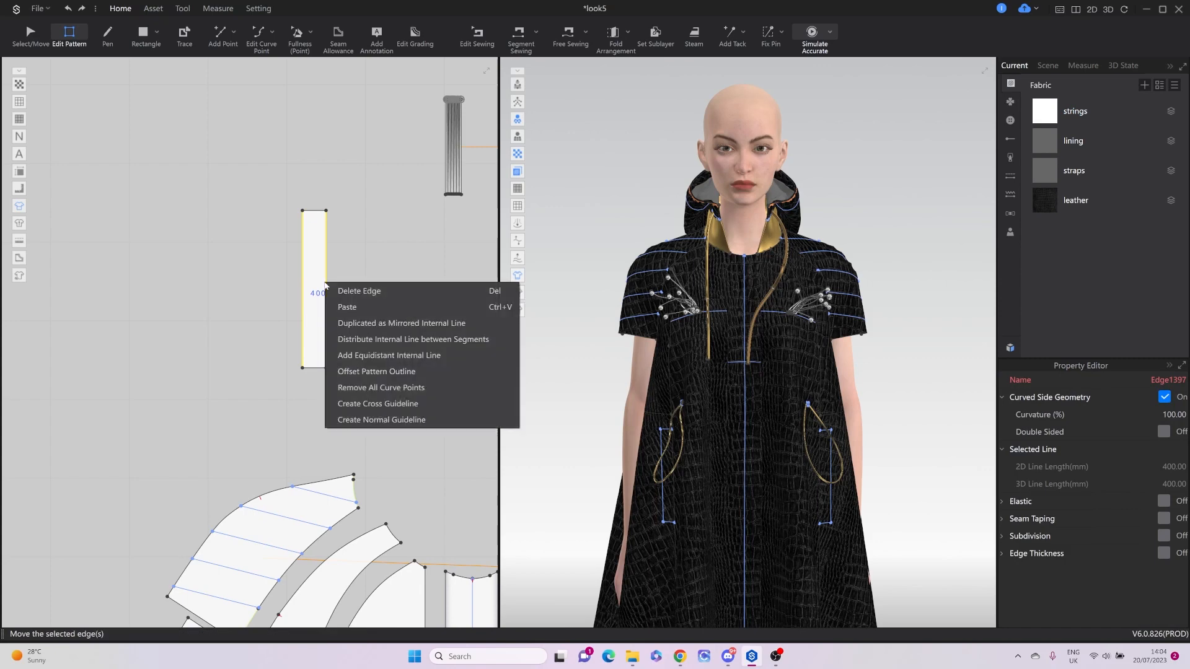
click(357, 319)
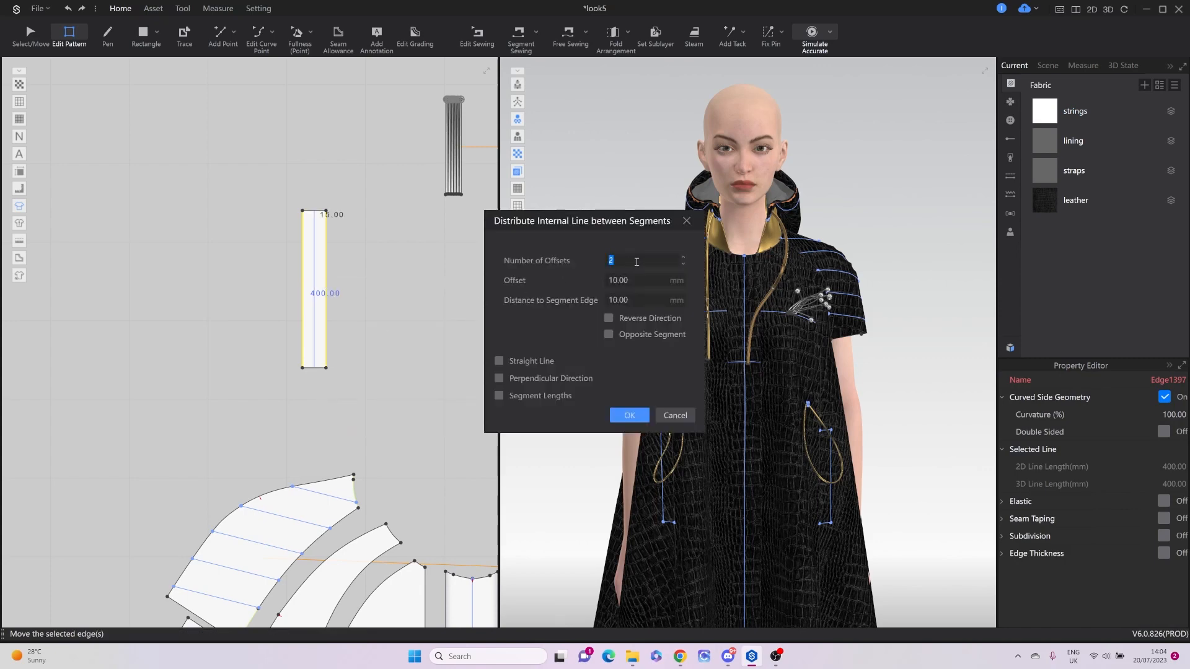
scroll(637, 262, up, 12)
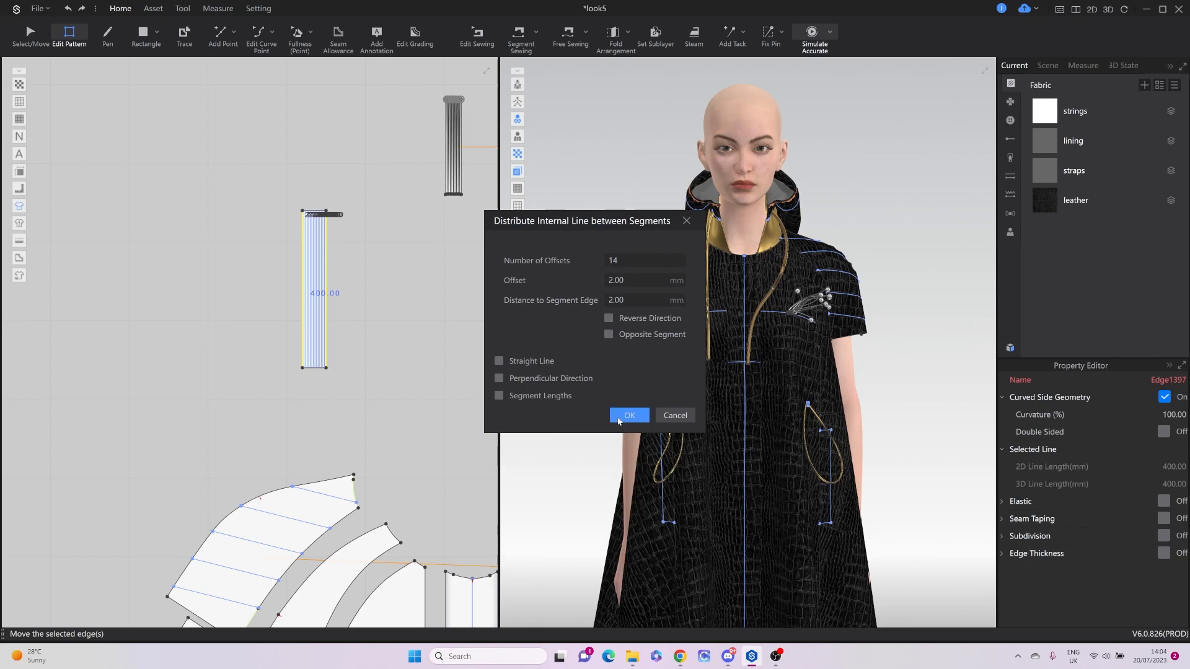
click(628, 415)
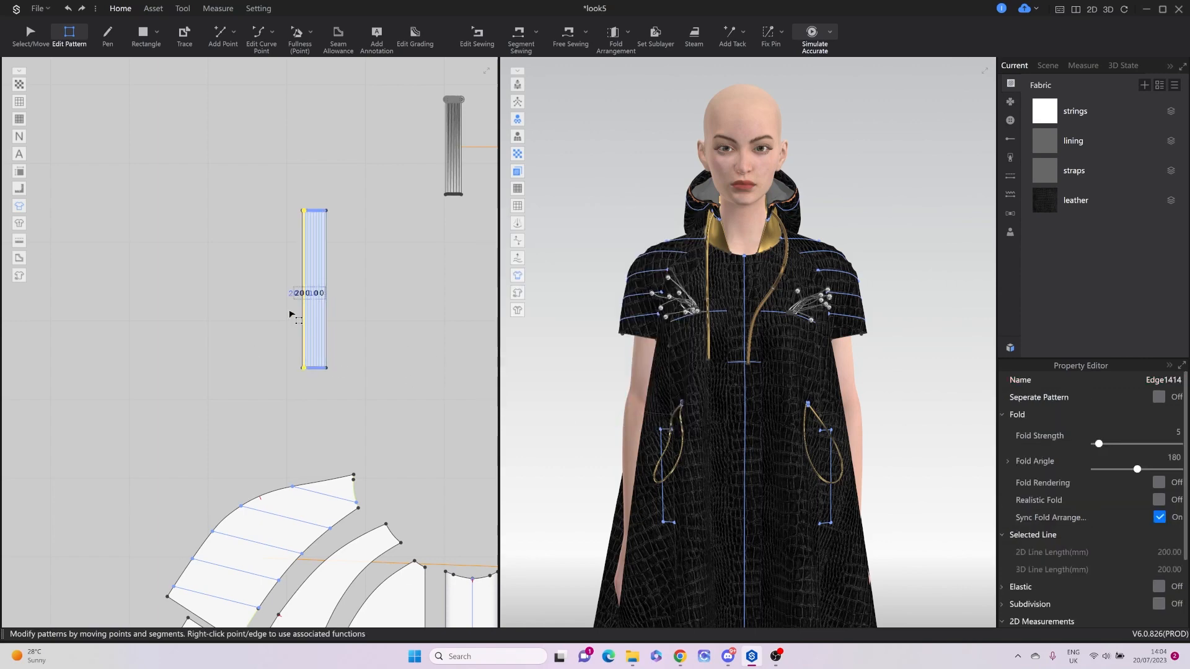
Shorten all the strip's internal lines at their lower ends by about 2 mm so they stop short of the bottom edge.
scroll(291, 315, up, 3)
scroll(396, 410, up, 2)
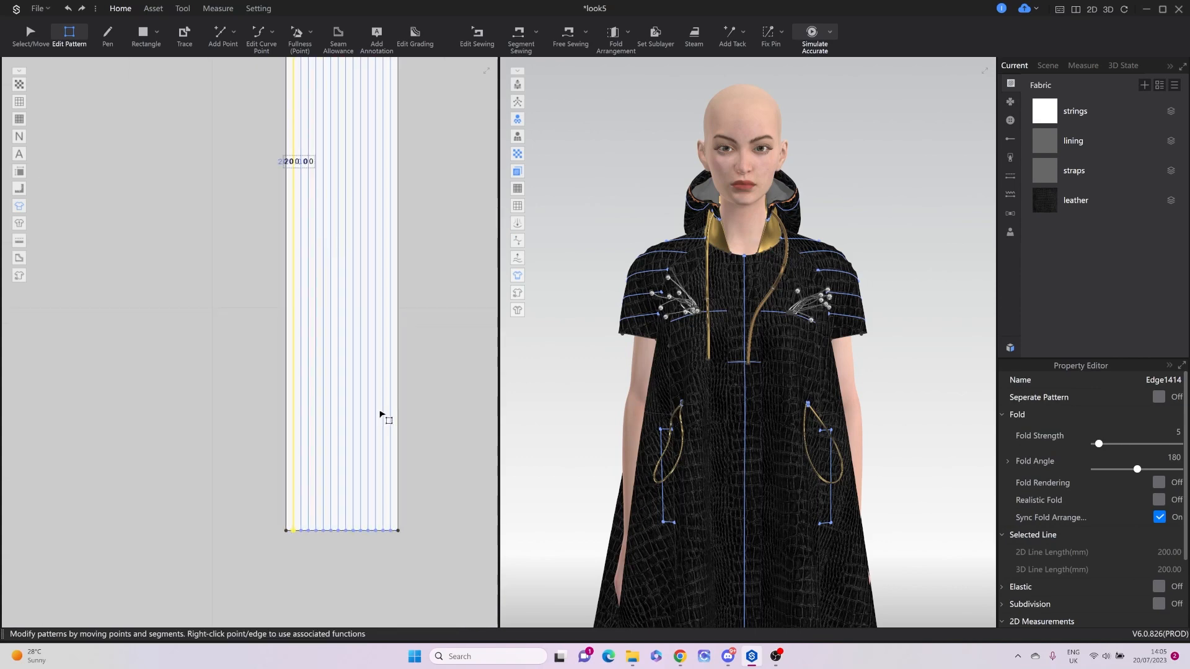
click(375, 416)
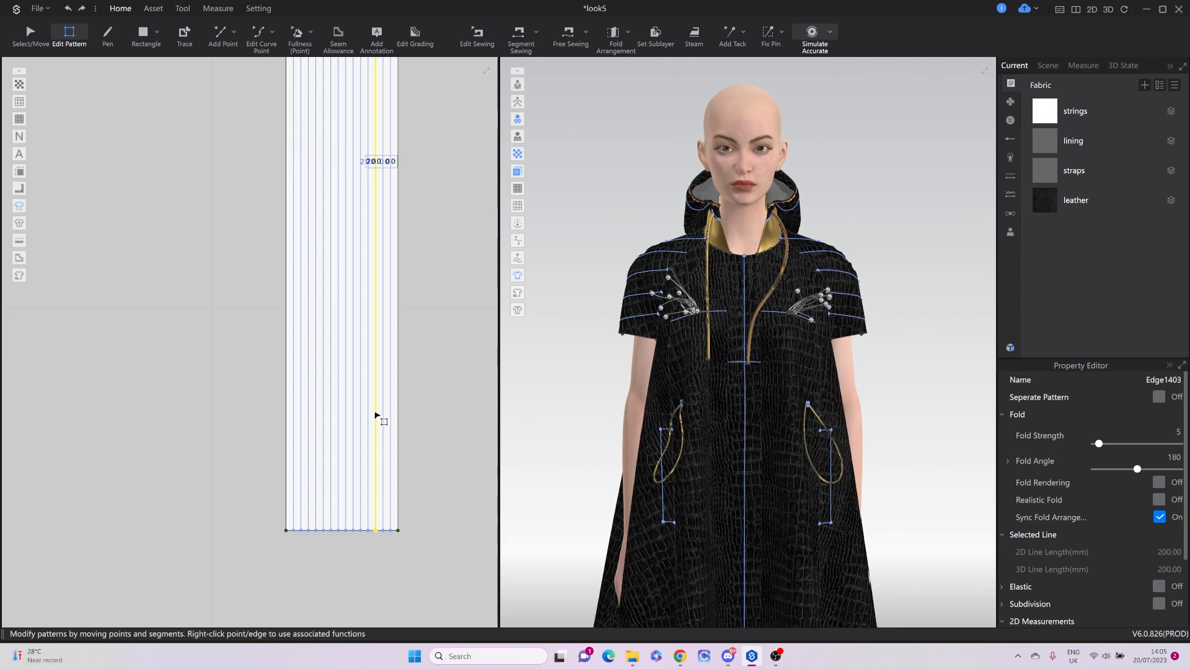
key(ctrl+a)
key(a)
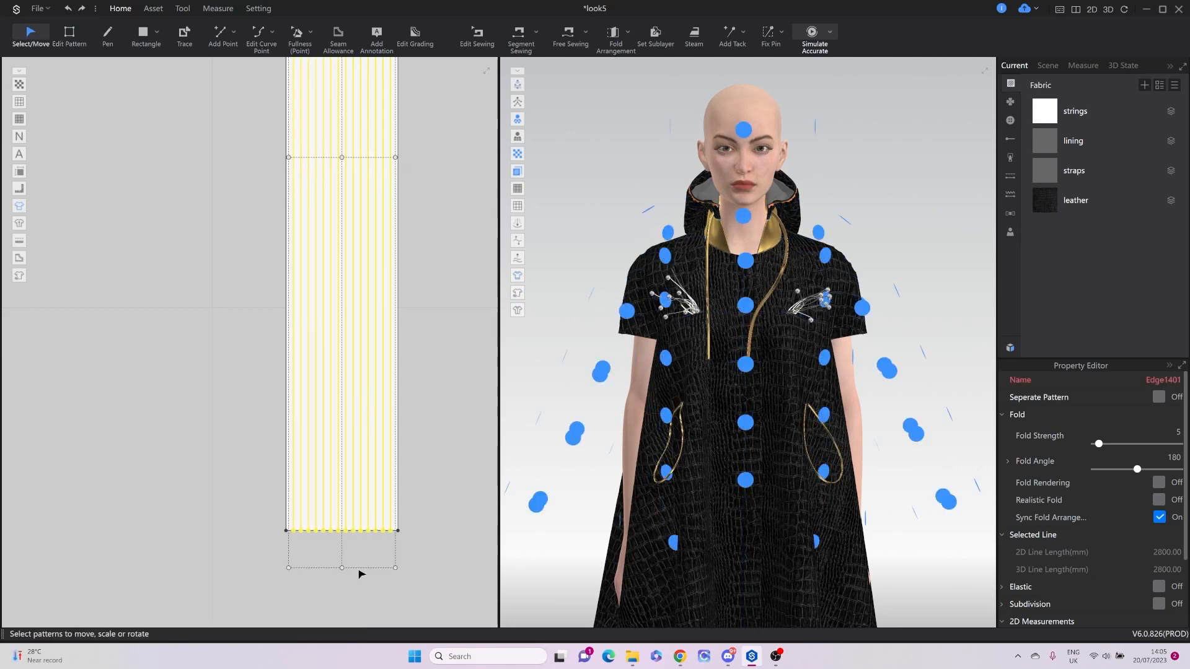
scroll(347, 575, up, 5)
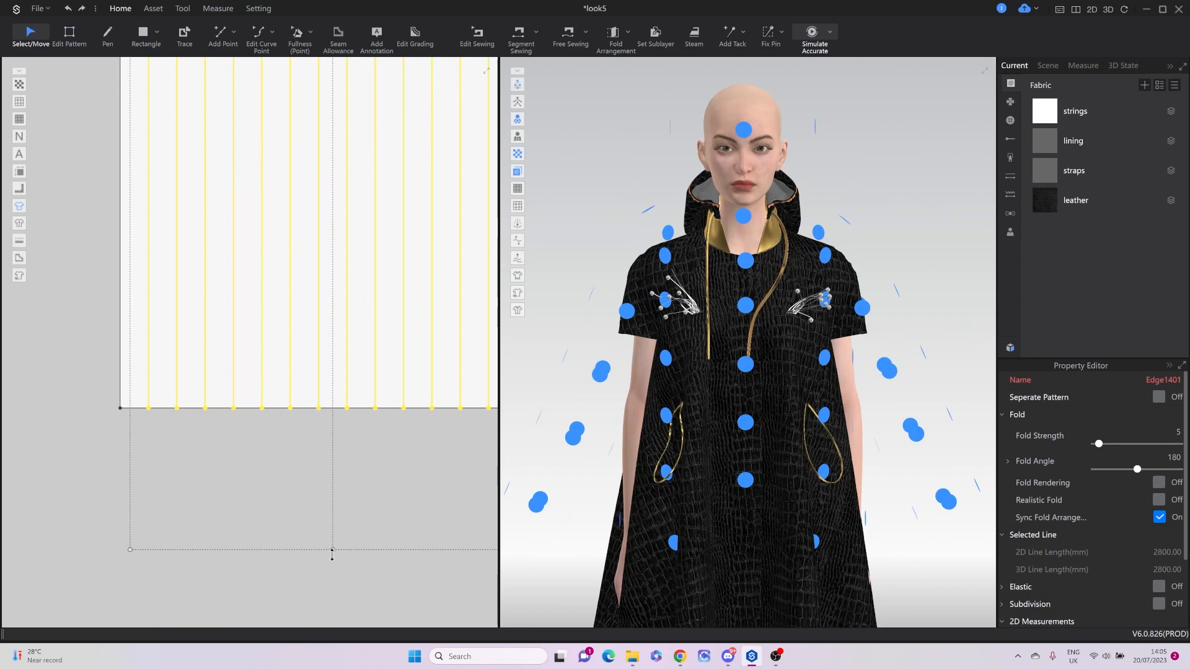
drag(337, 502, 334, 519)
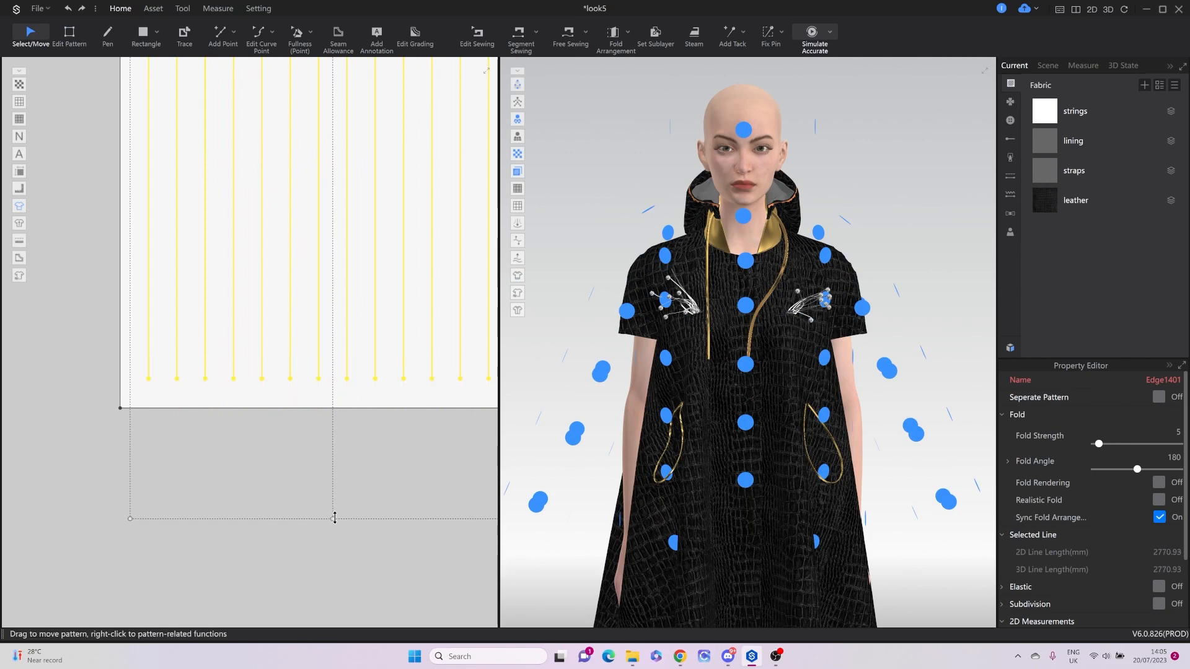
click(333, 534)
Free-sew the strip's bottom edge to a 30 mm segment of the shoulder piece's second internal line from the neck.
scroll(332, 534, down, 2)
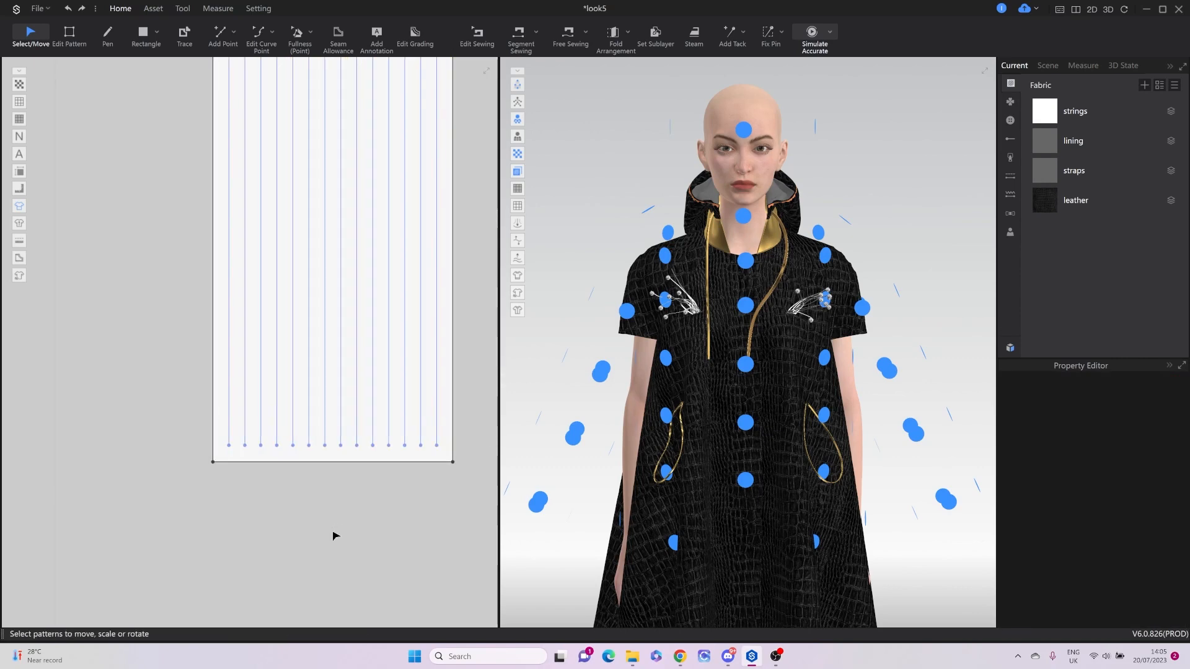
key(m)
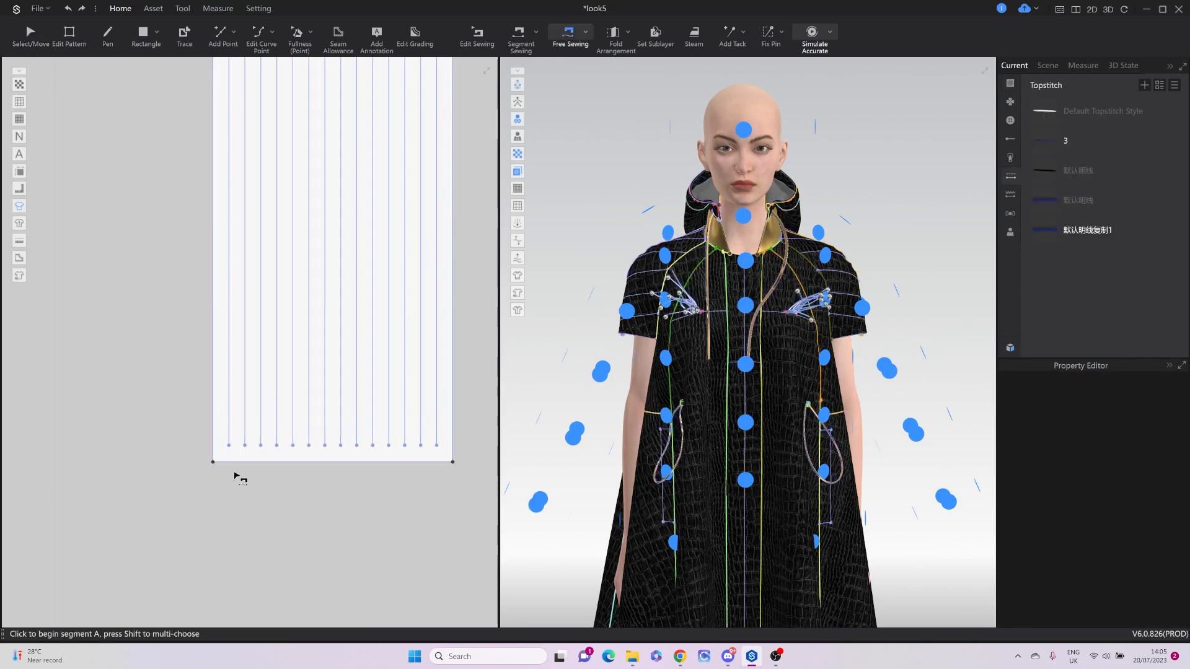
click(214, 462)
click(457, 462)
scroll(453, 471, down, 5)
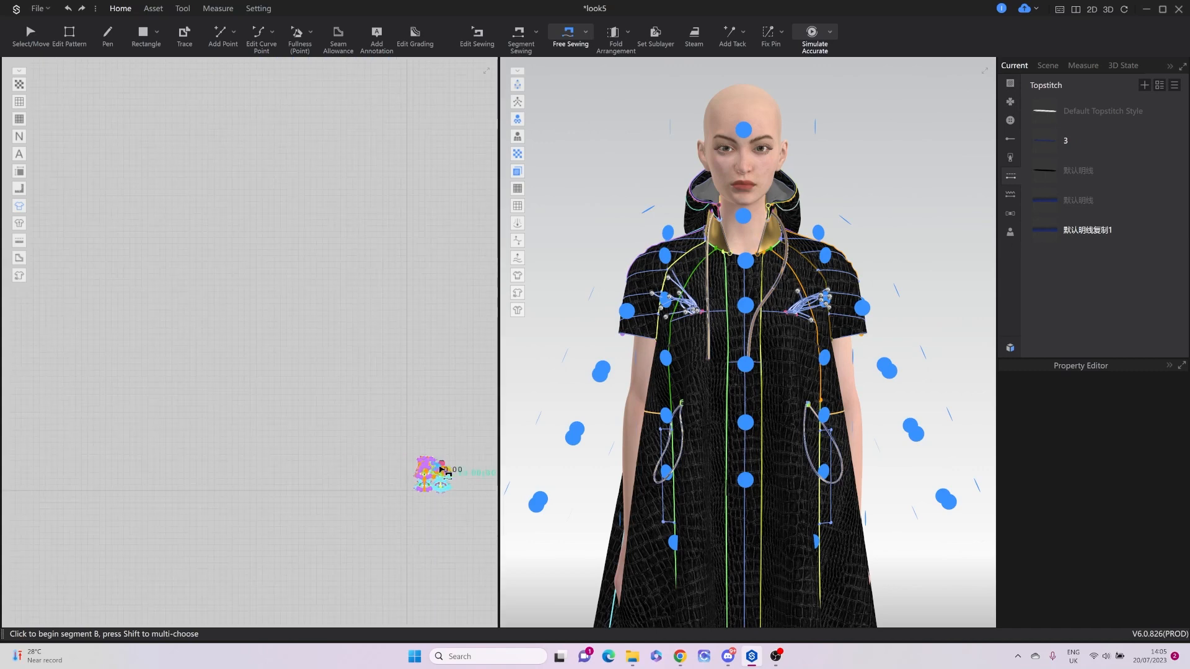
scroll(439, 480, up, 8)
scroll(417, 242, up, 2)
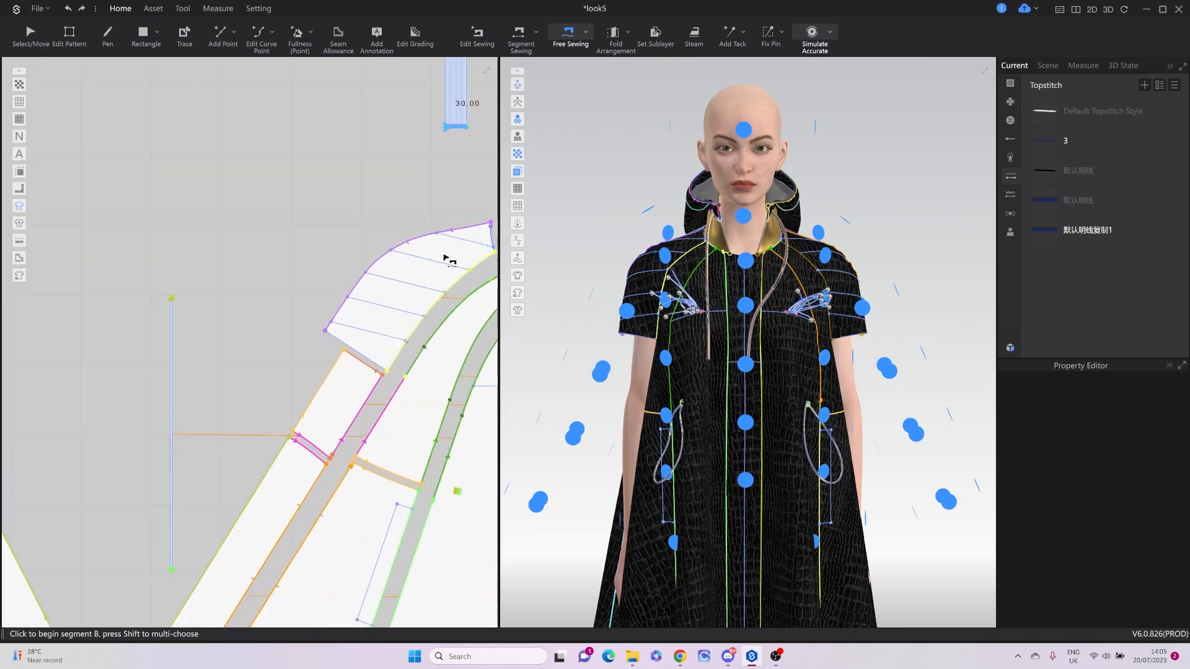
click(430, 260)
click(447, 267)
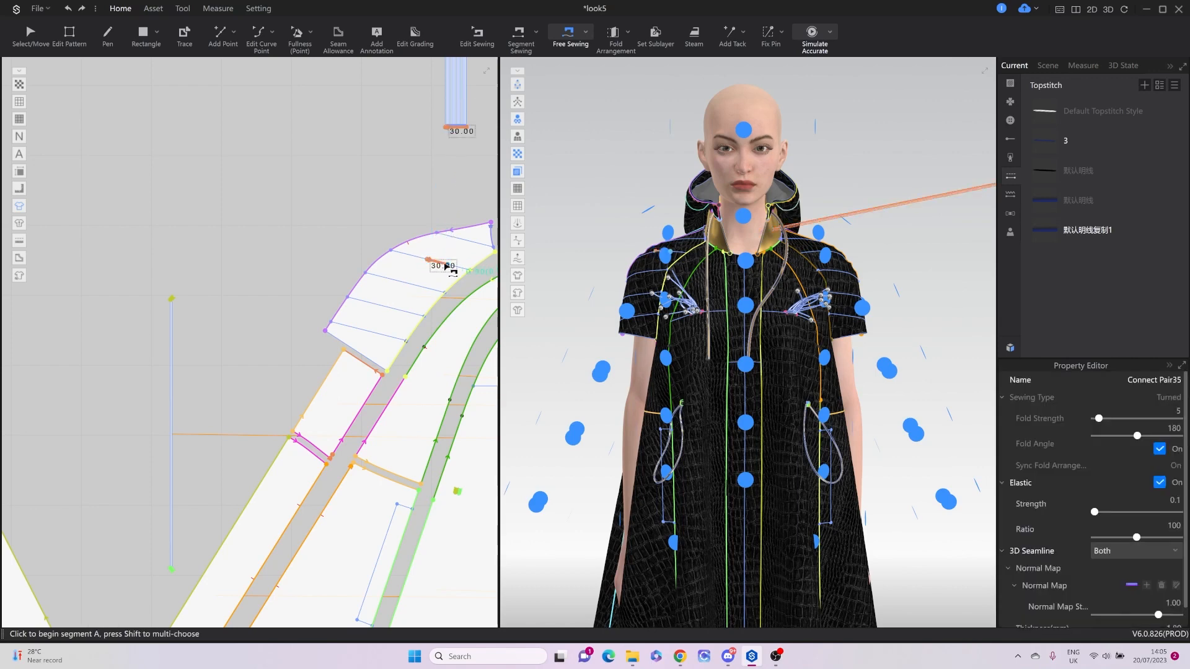
Superimpose the new strip over the garment at the avatar's right shoulder in the 3D view.
scroll(818, 348, down, 6)
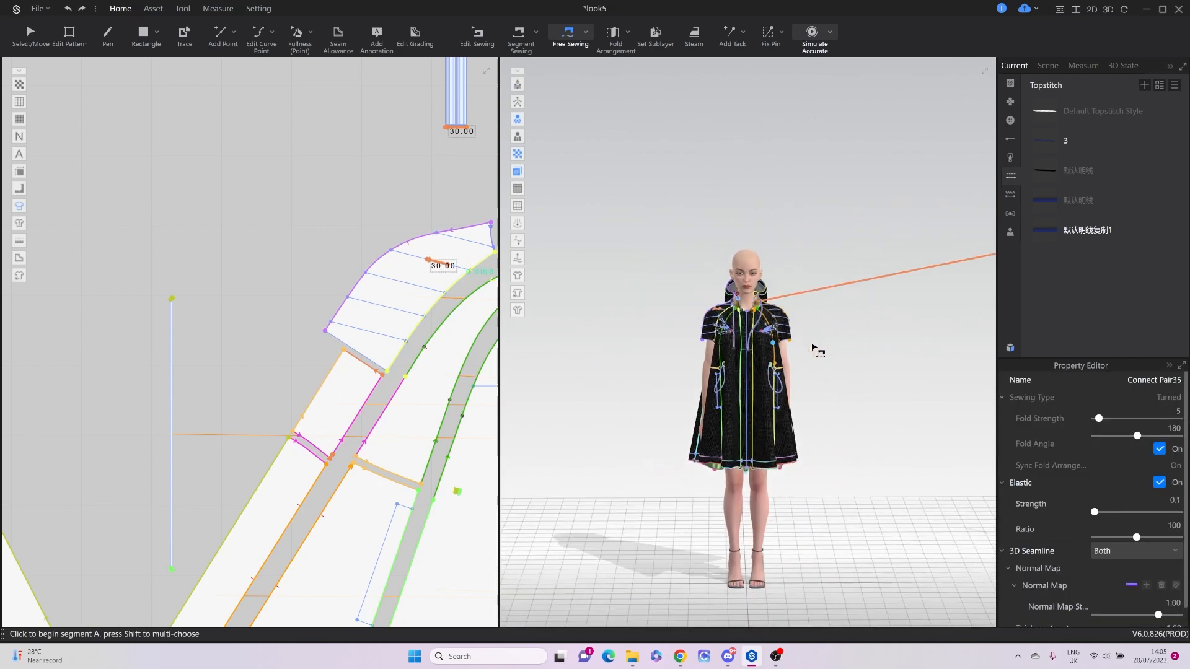
middle_drag(860, 367, 757, 408)
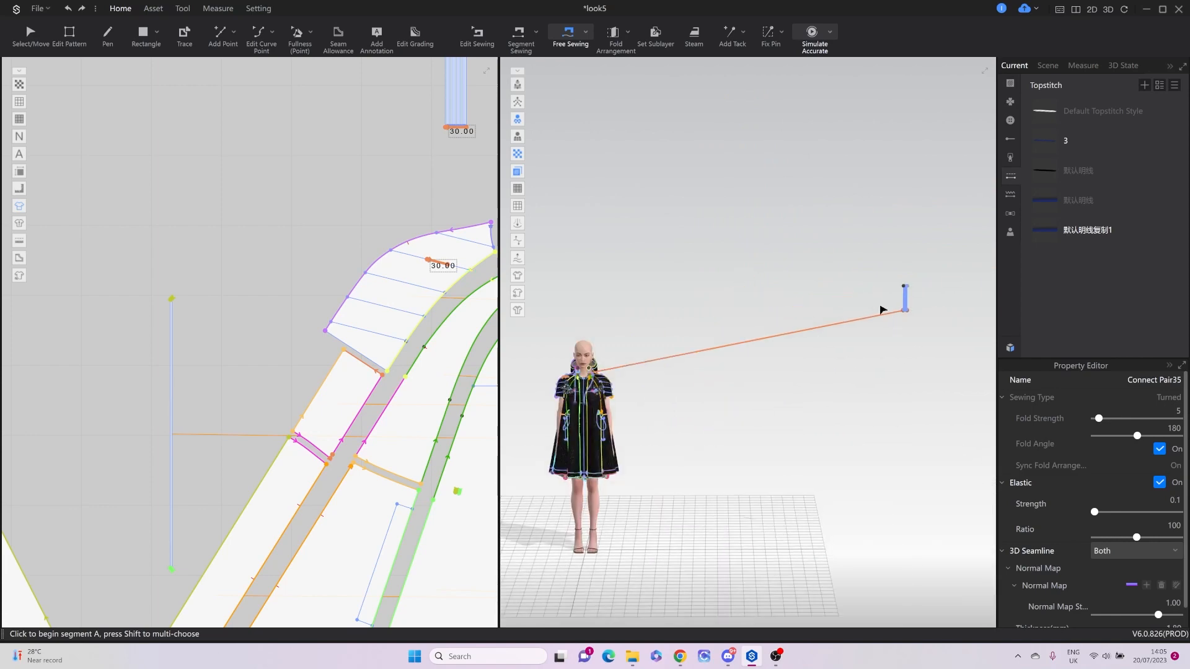
key(q)
right_click(906, 306)
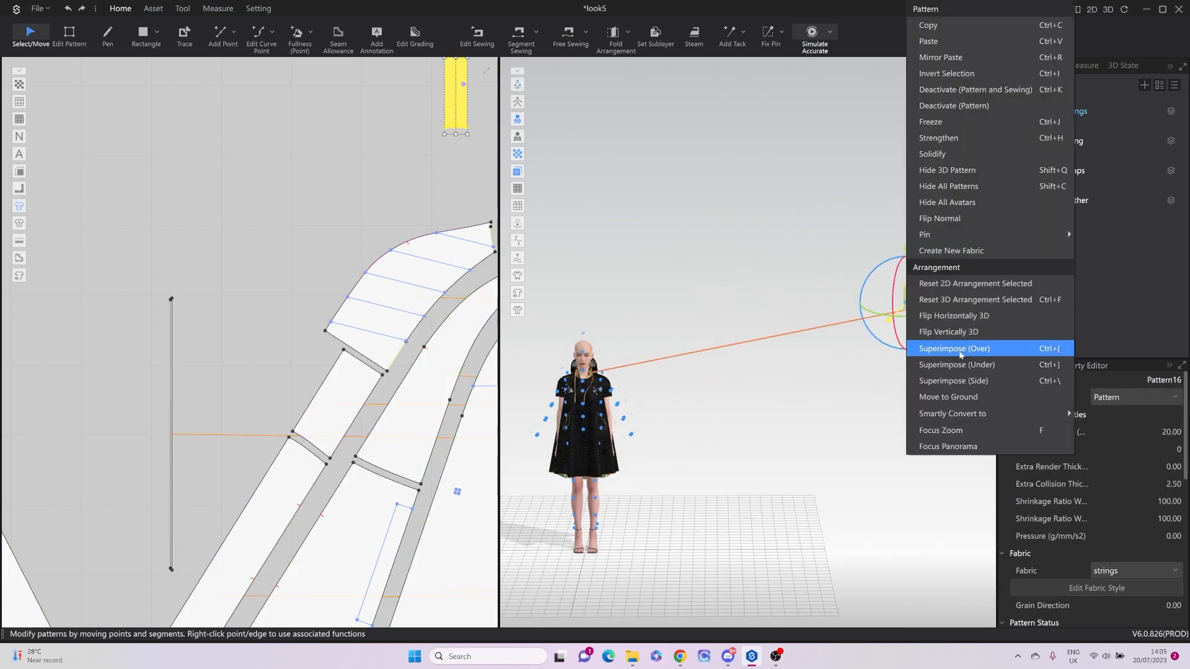
click(960, 350)
click(546, 417)
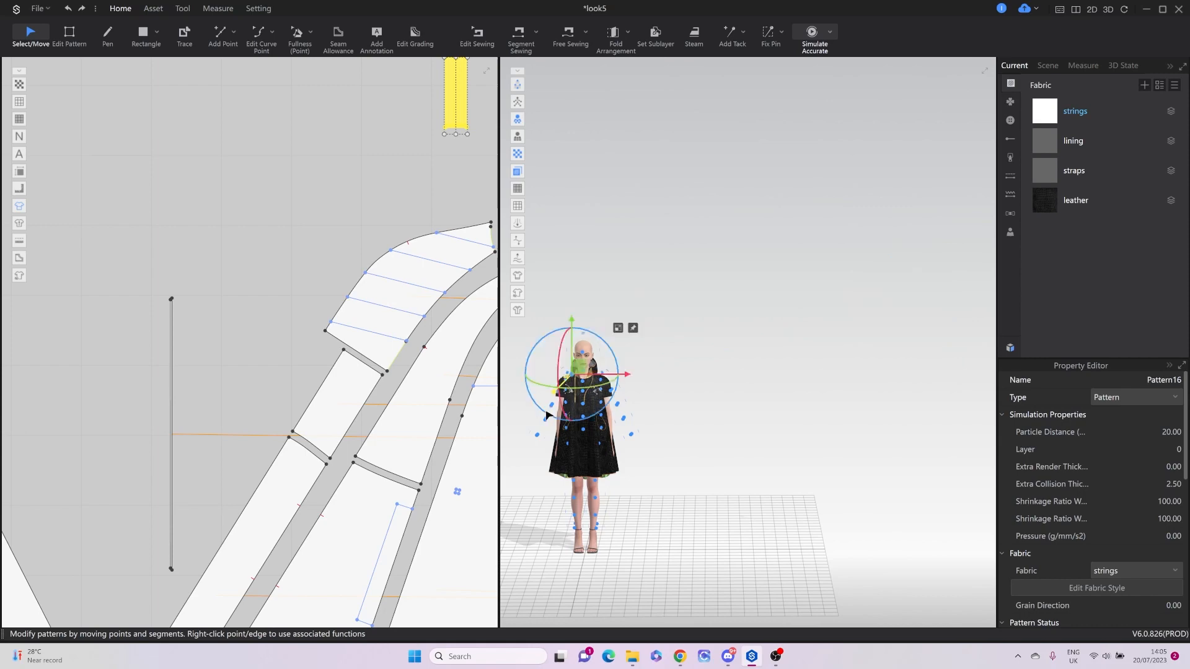
Run the simulation from the front view and pull the sewn strip up and outward from the shoulder.
right_drag(547, 416, 752, 360)
key(2)
middle_drag(594, 343, 696, 371)
scroll(638, 267, up, 5)
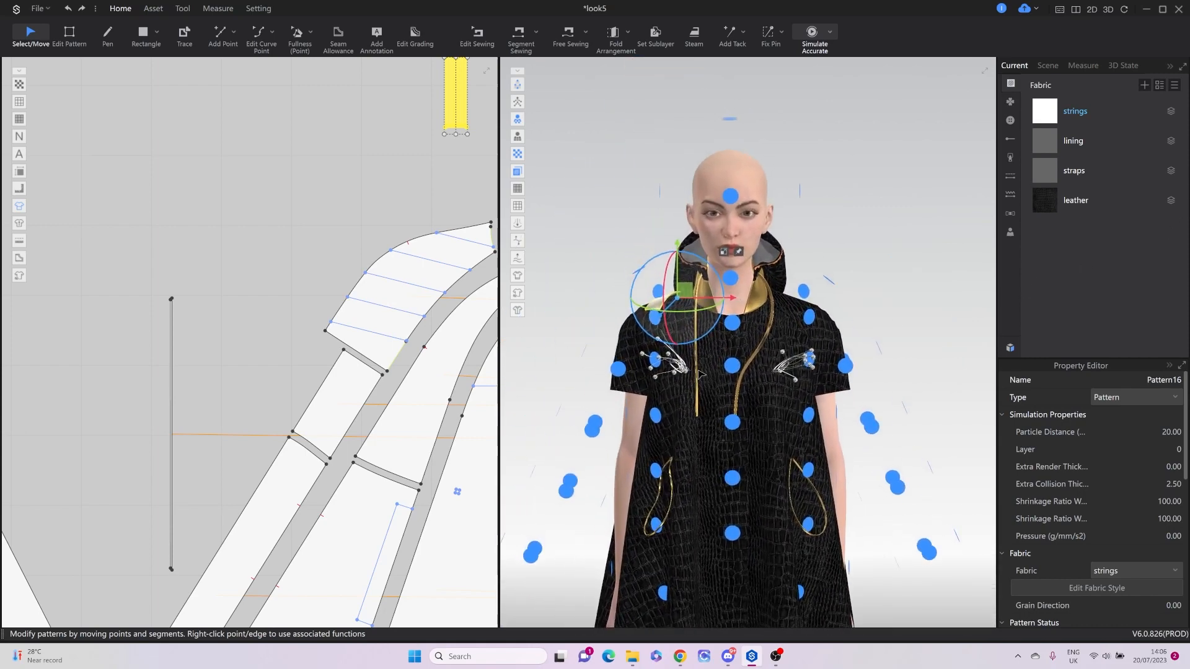
key(space)
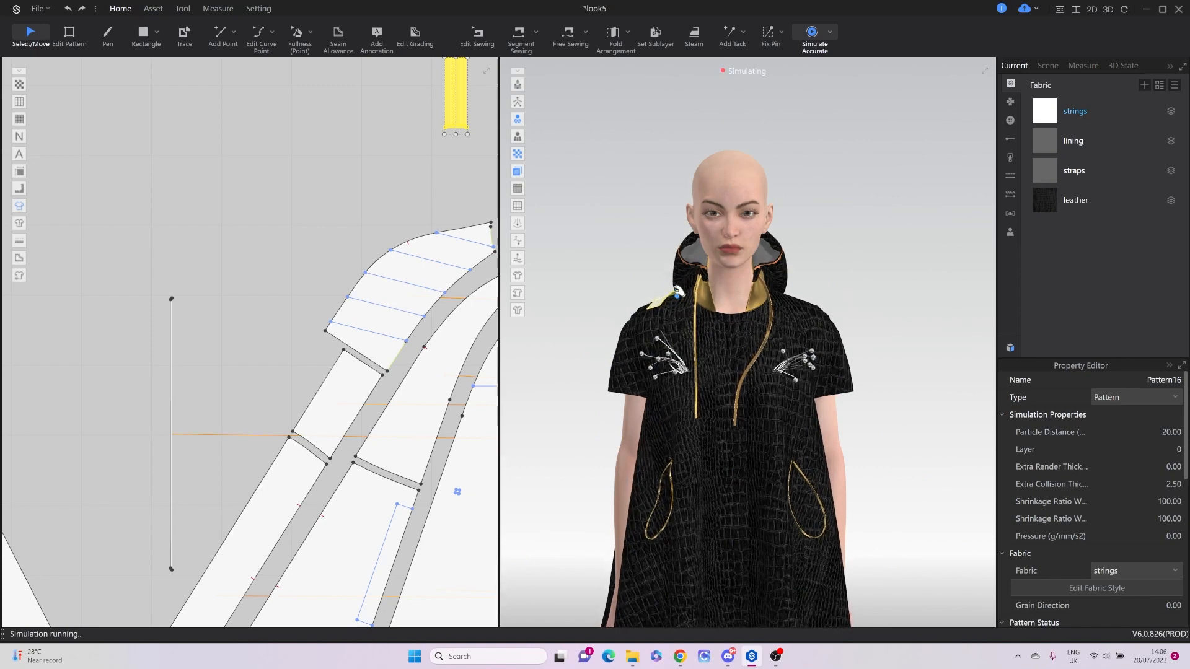
drag(671, 295, 658, 208)
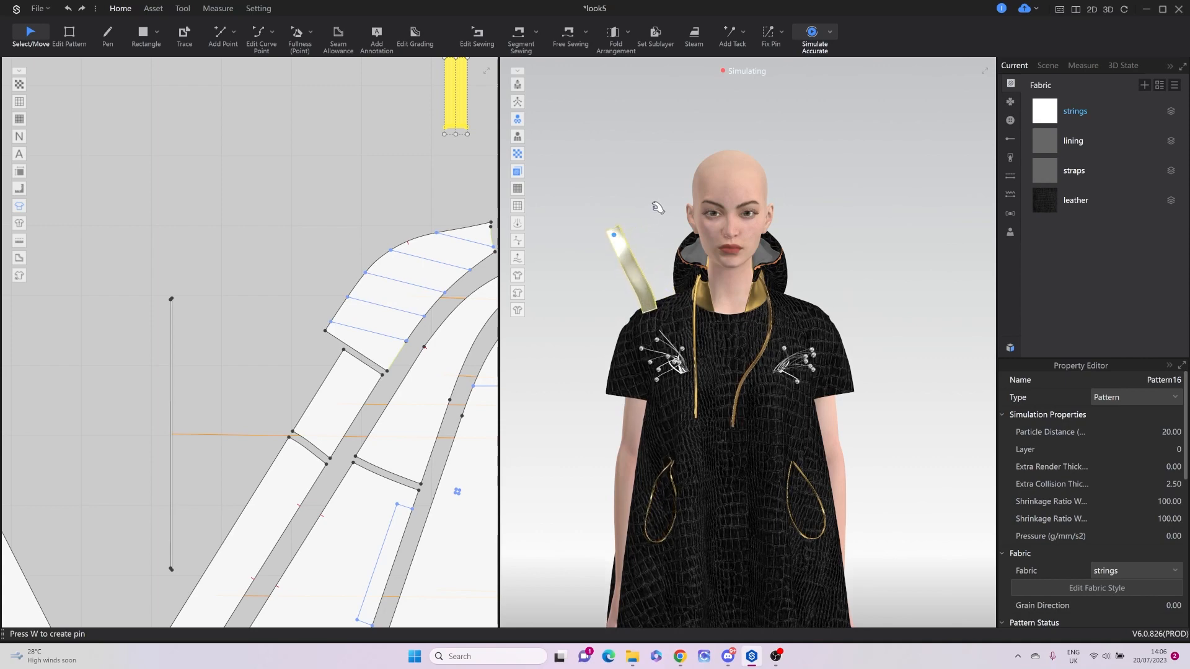
Stop the simulation, shorten the strip from its upper end to about 174 mm long, and briefly run the simulation again.
key(space)
middle_drag(346, 162, 304, 349)
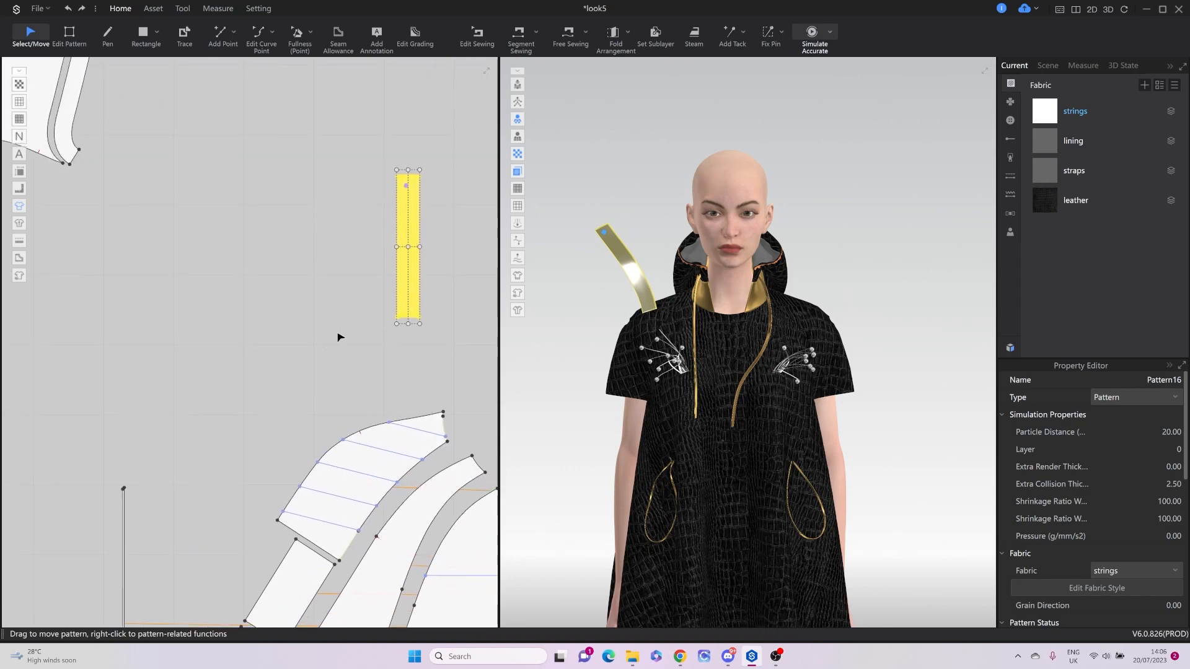
scroll(438, 258, up, 3)
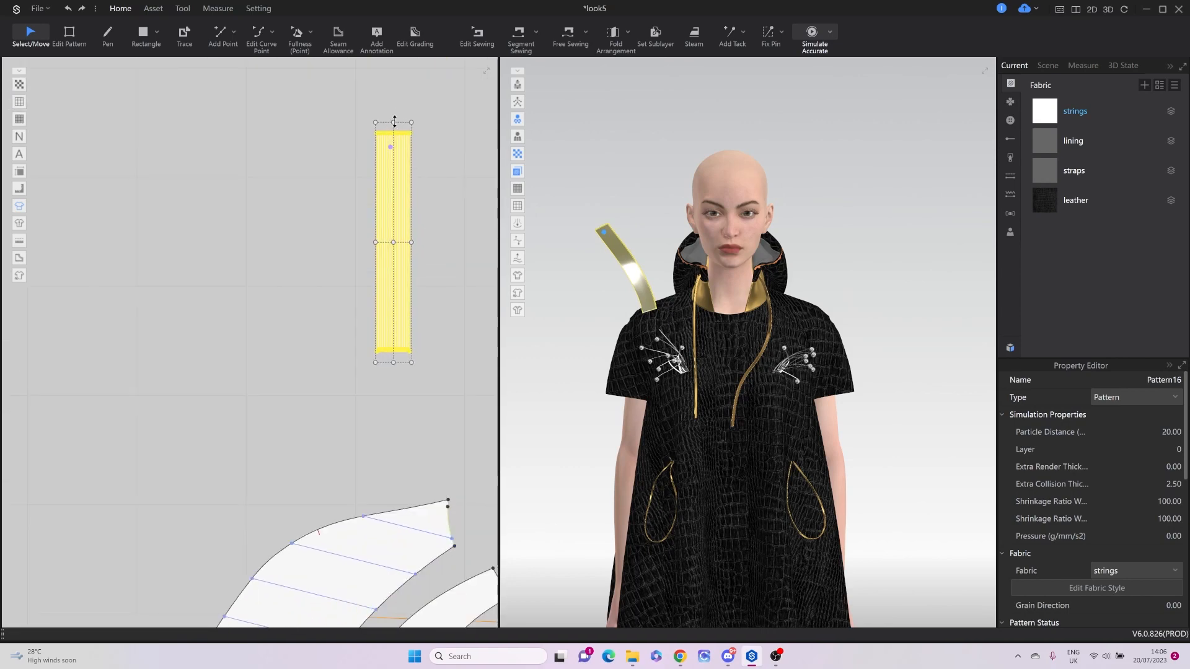
drag(394, 121, 395, 150)
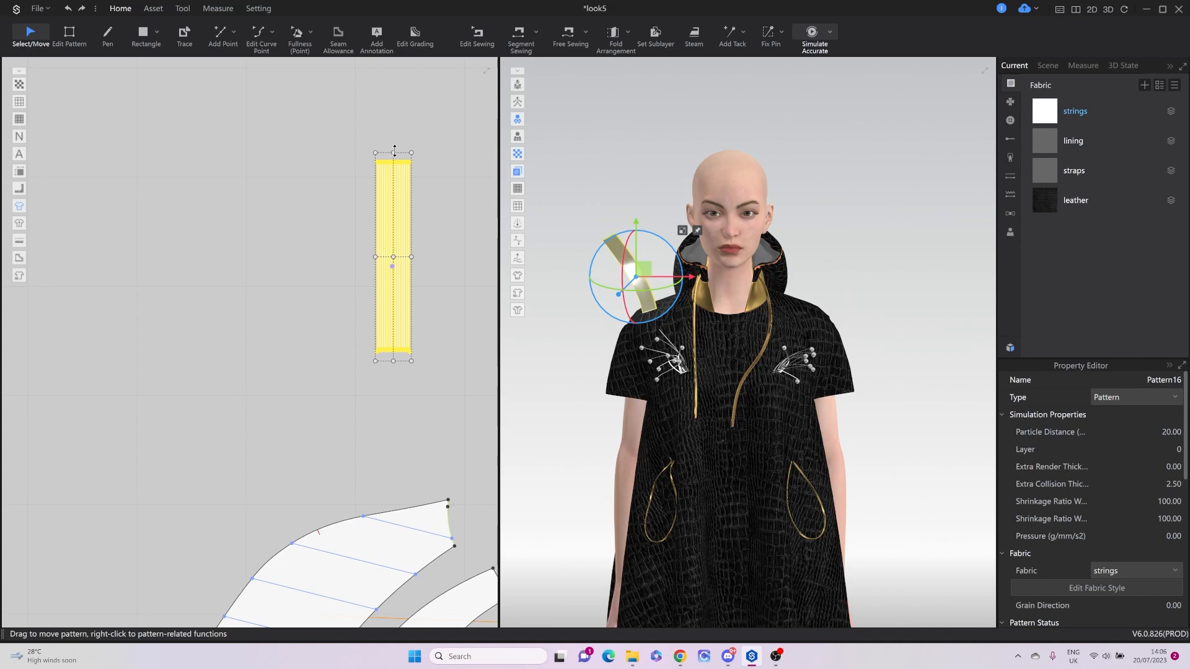
key(space)
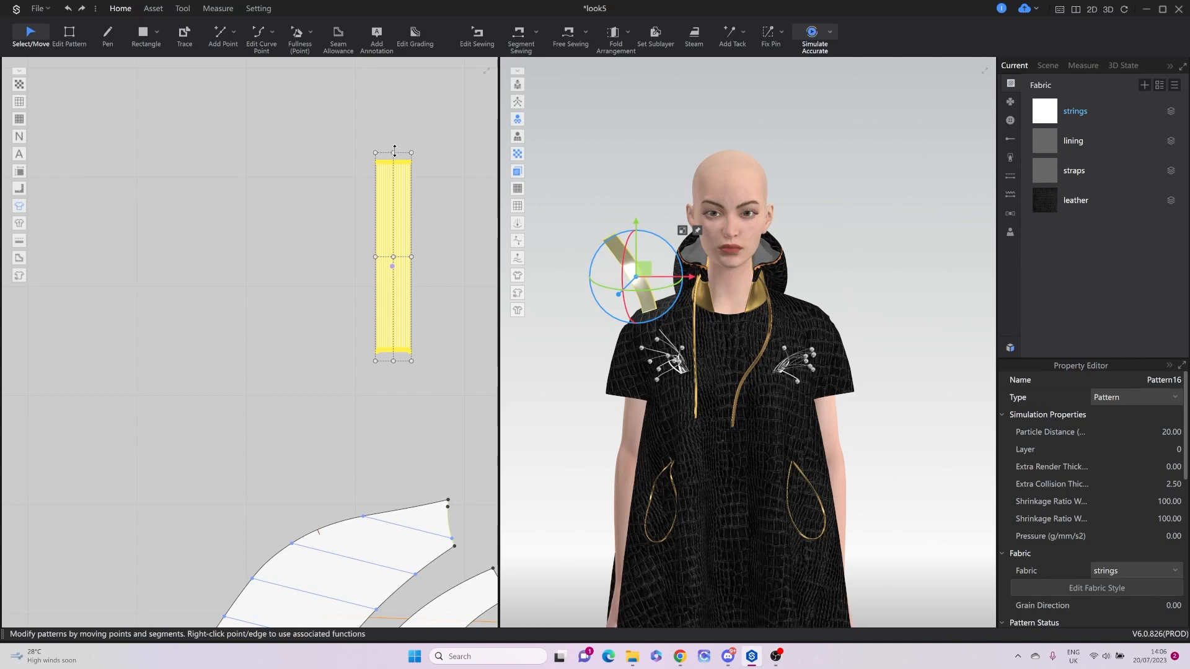
key(space)
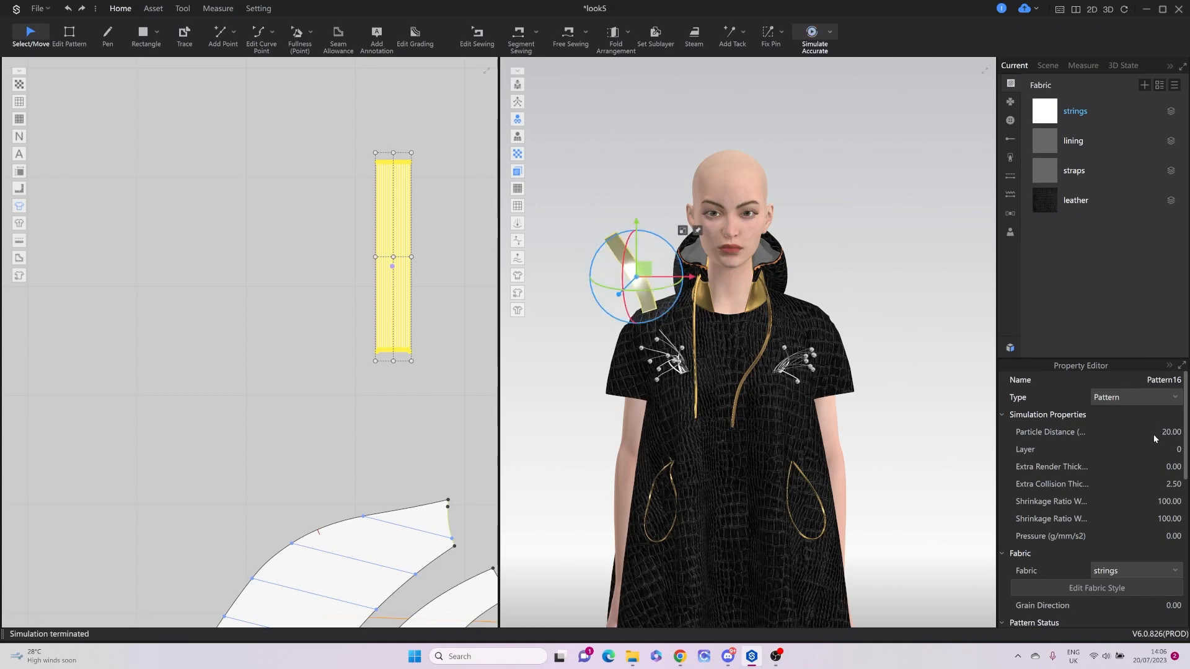
Set the shortened strip's particle distance to 5.
click(1154, 434)
text(5)
key(Return)
Cut the strip along all of its vertical internal lines to split it into thin strings.
scroll(367, 226, up, 5)
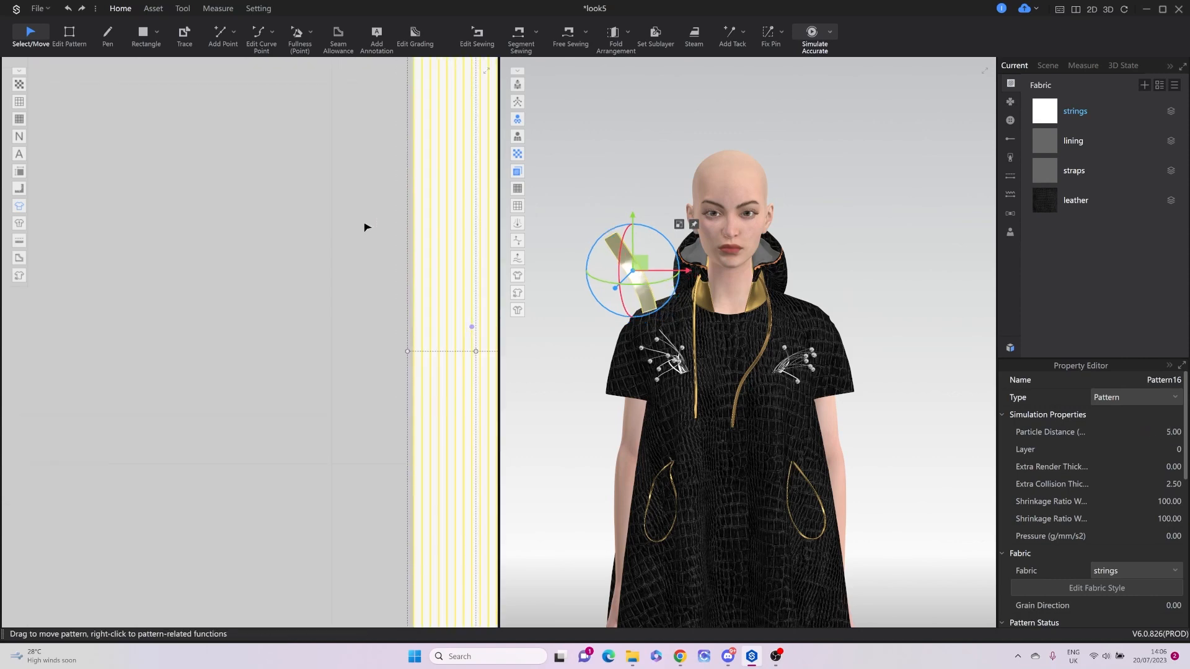
key(z)
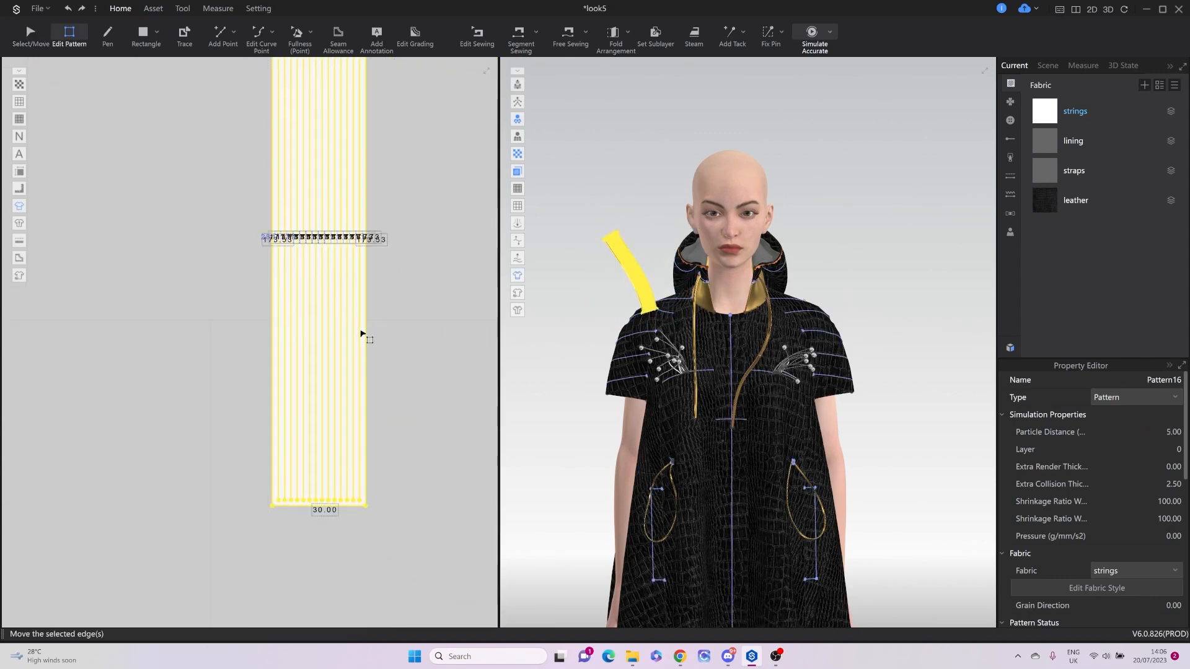
click(365, 347)
click(359, 349)
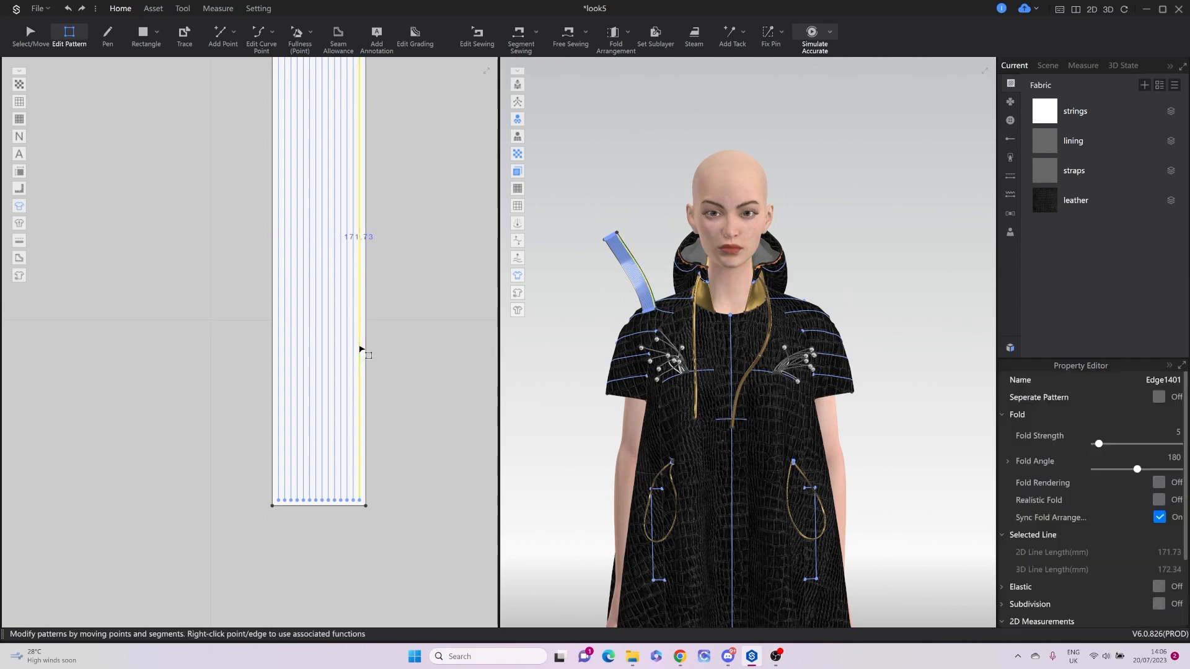
double_click(359, 350)
right_click(360, 347)
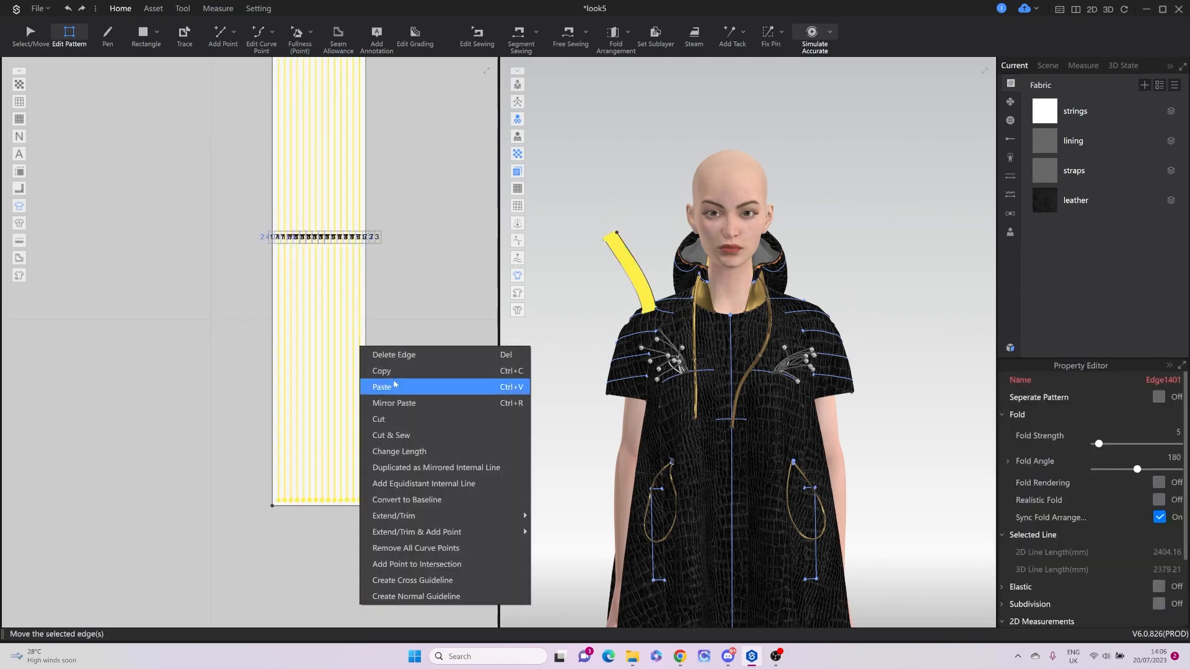
click(396, 422)
click(437, 371)
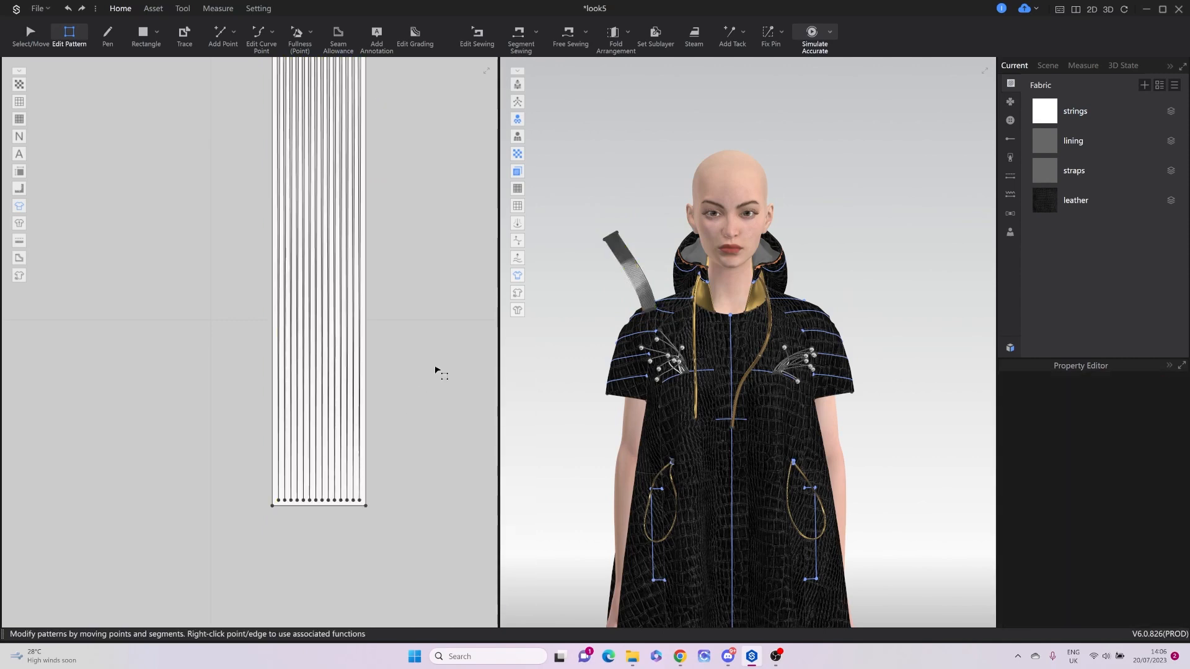
Run the simulation and pull the loose strings outward at the avatar's right shoulder.
key(a)
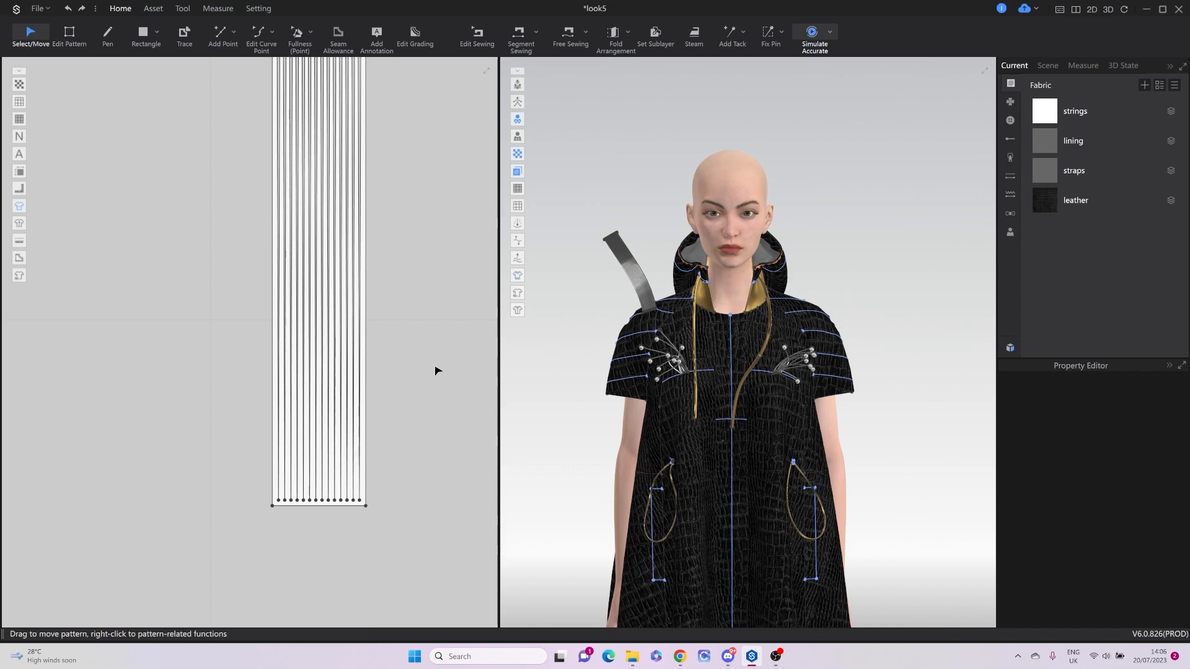
key(space)
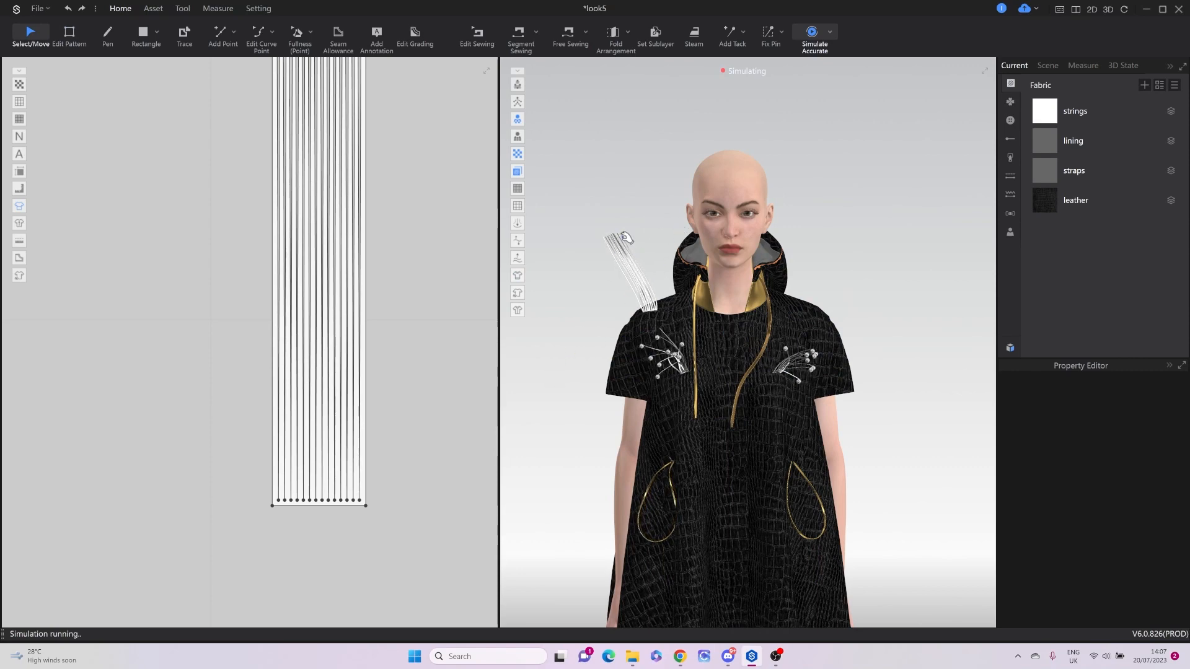
scroll(644, 248, up, 3)
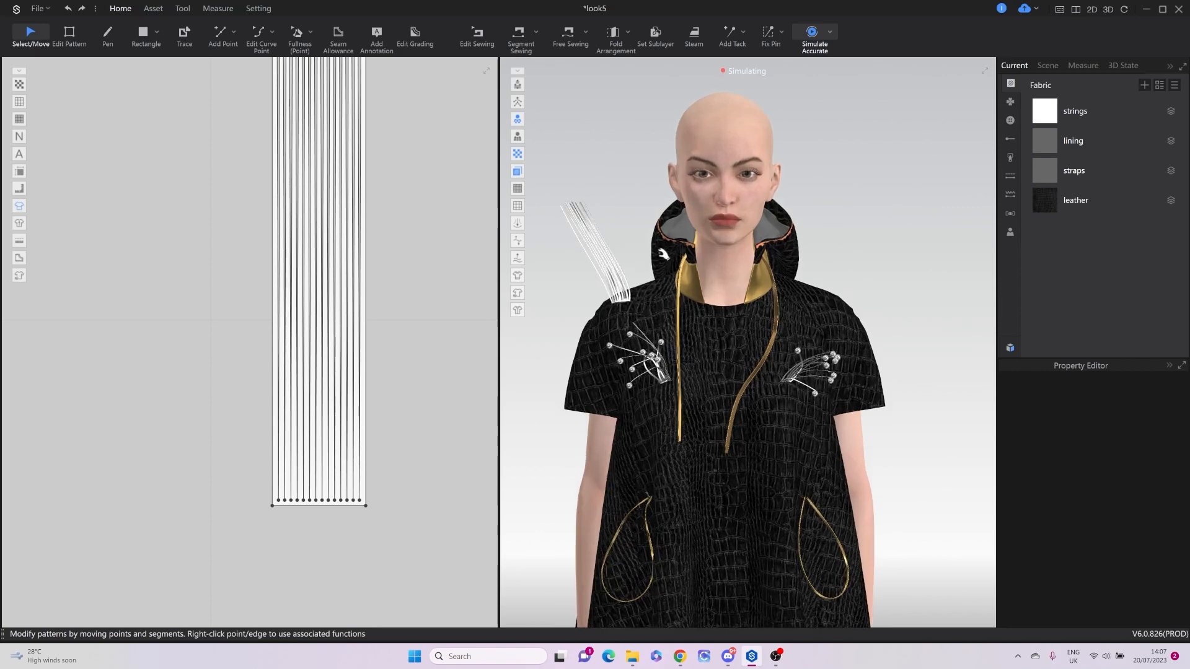
scroll(663, 254, up, 4)
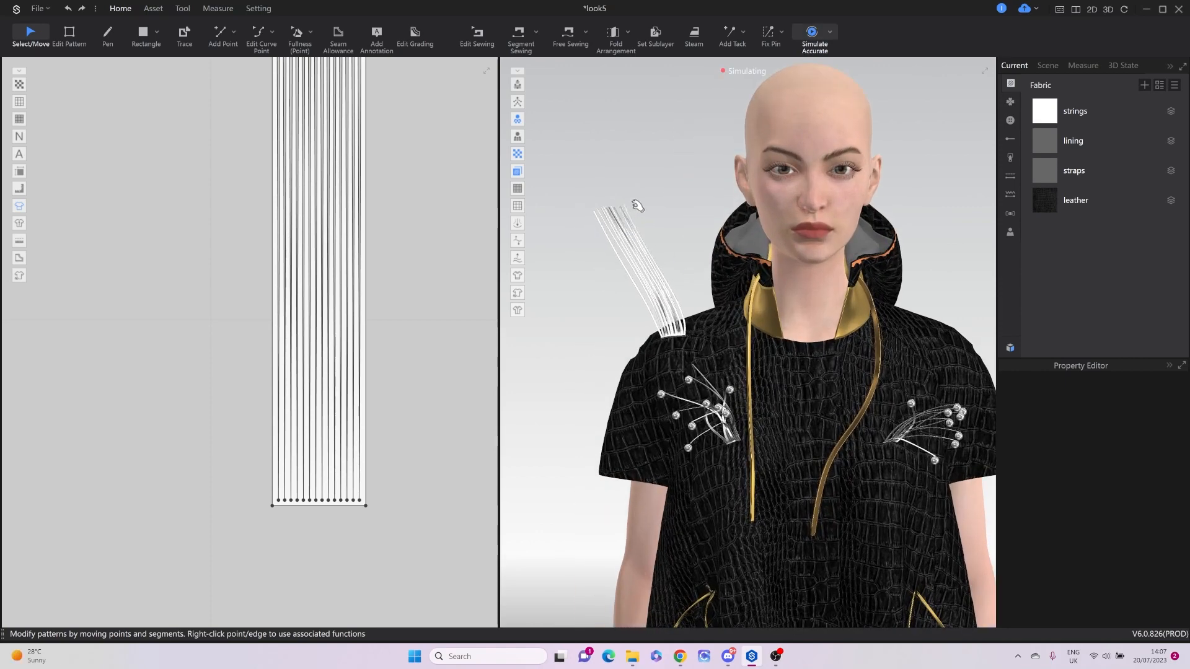
drag(638, 207, 581, 264)
Set the strings fabric's physical property preset to Cow Leather from the Trims category.
key(z)
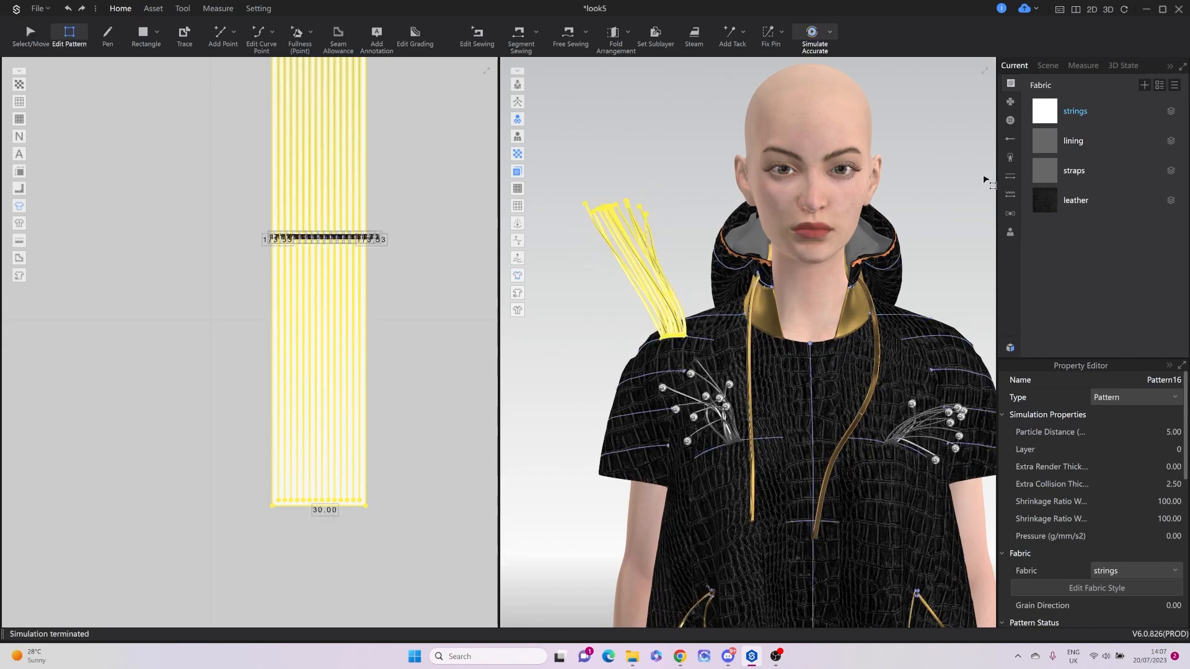
click(1075, 111)
scroll(1091, 527, down, 10)
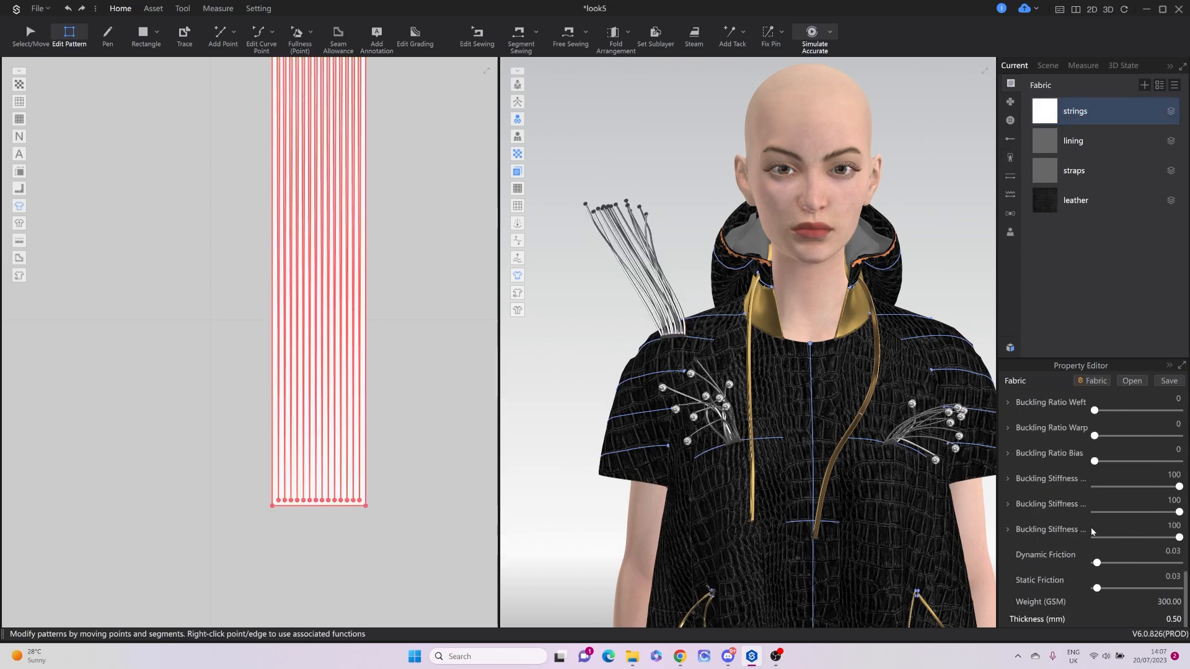
scroll(1091, 526, up, 8)
click(1172, 546)
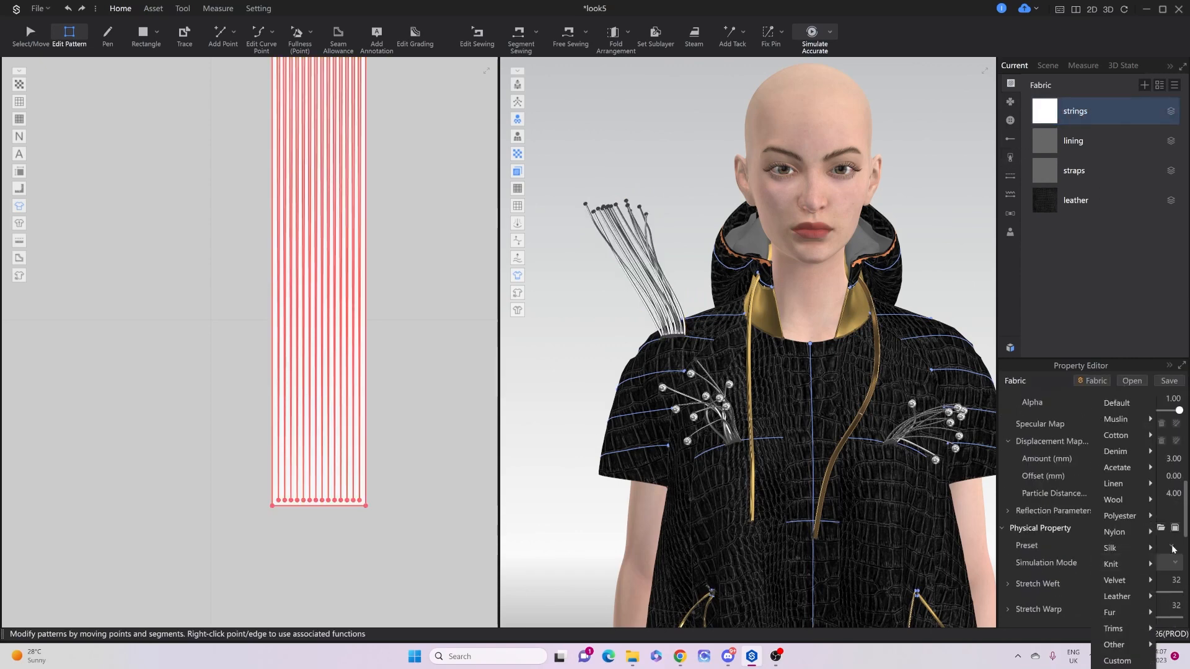
mouse_move(1116, 629)
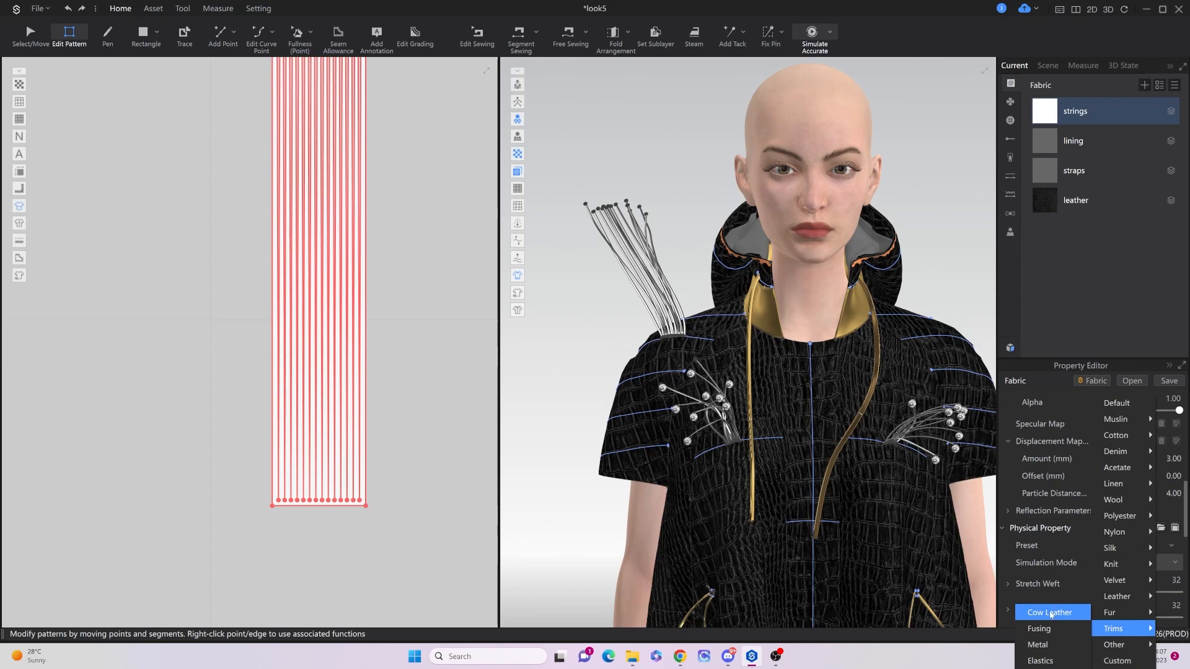
click(1051, 613)
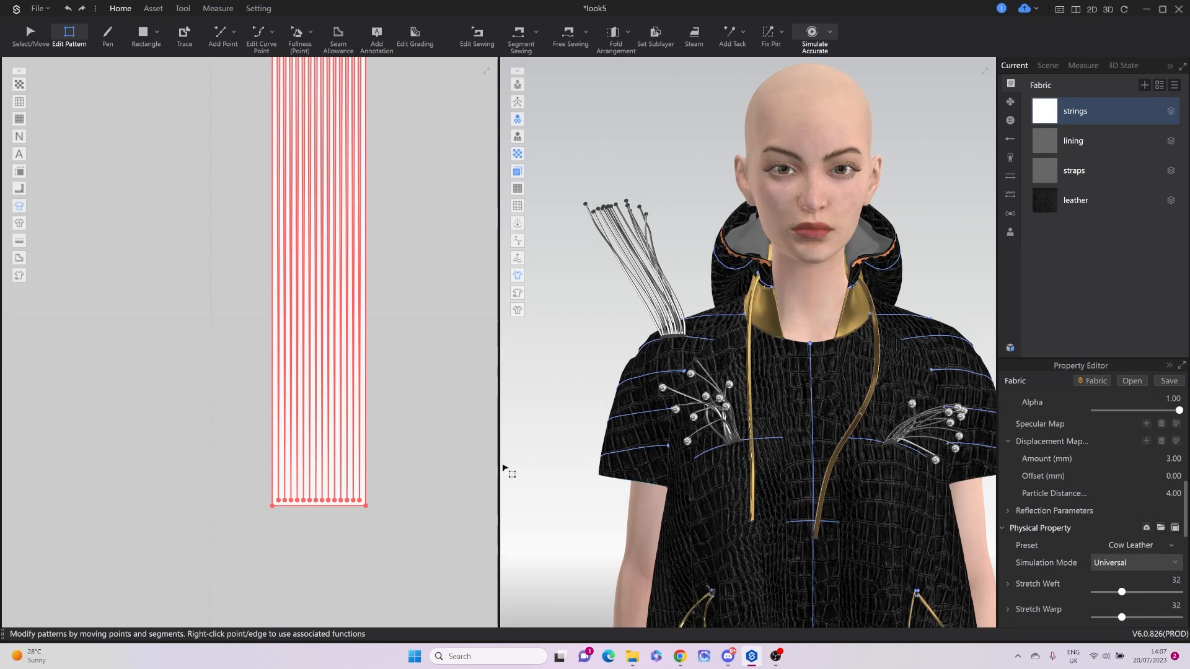
Draw a 1.80 mm internal line from the lower end of the strip's fourth cut from the right to its bottom edge.
scroll(459, 453, down, 5)
scroll(415, 483, down, 2)
middle_drag(409, 512, 330, 371)
key(b)
key(a)
click(332, 304)
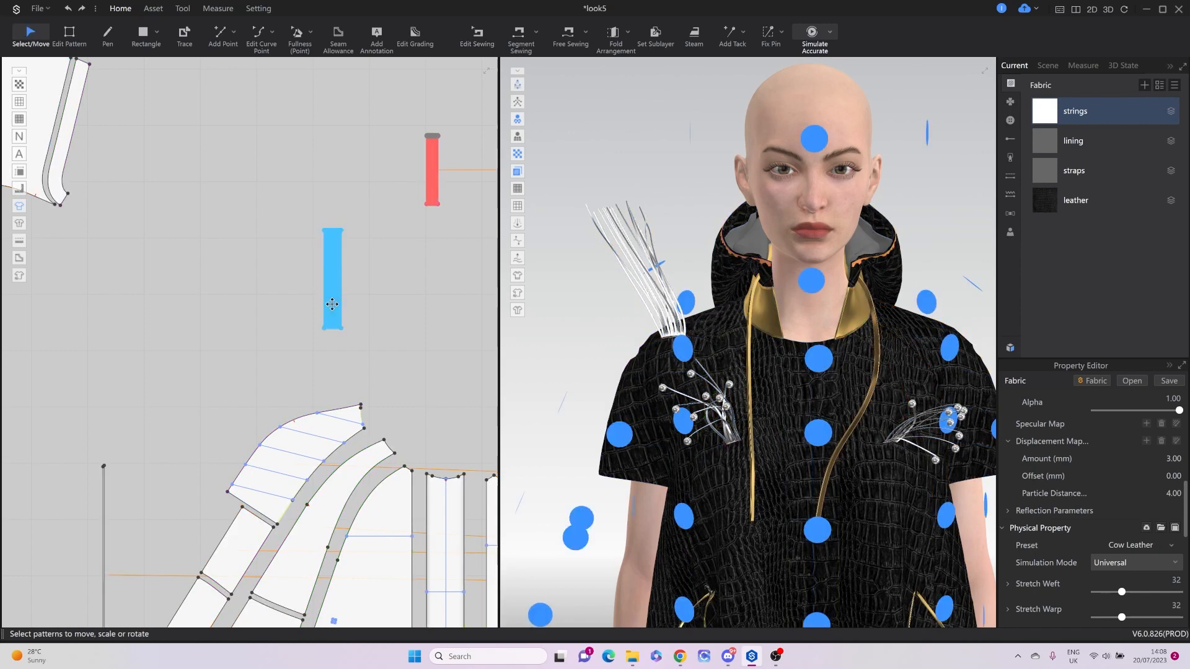
scroll(332, 305, up, 4)
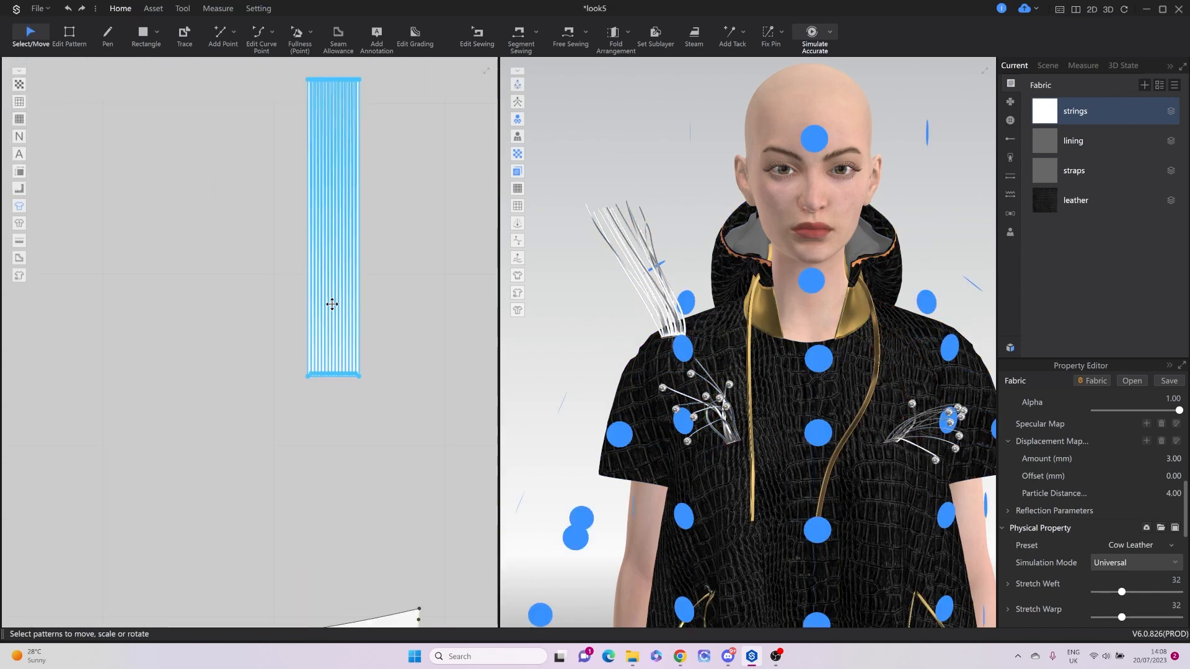
scroll(332, 304, down, 2)
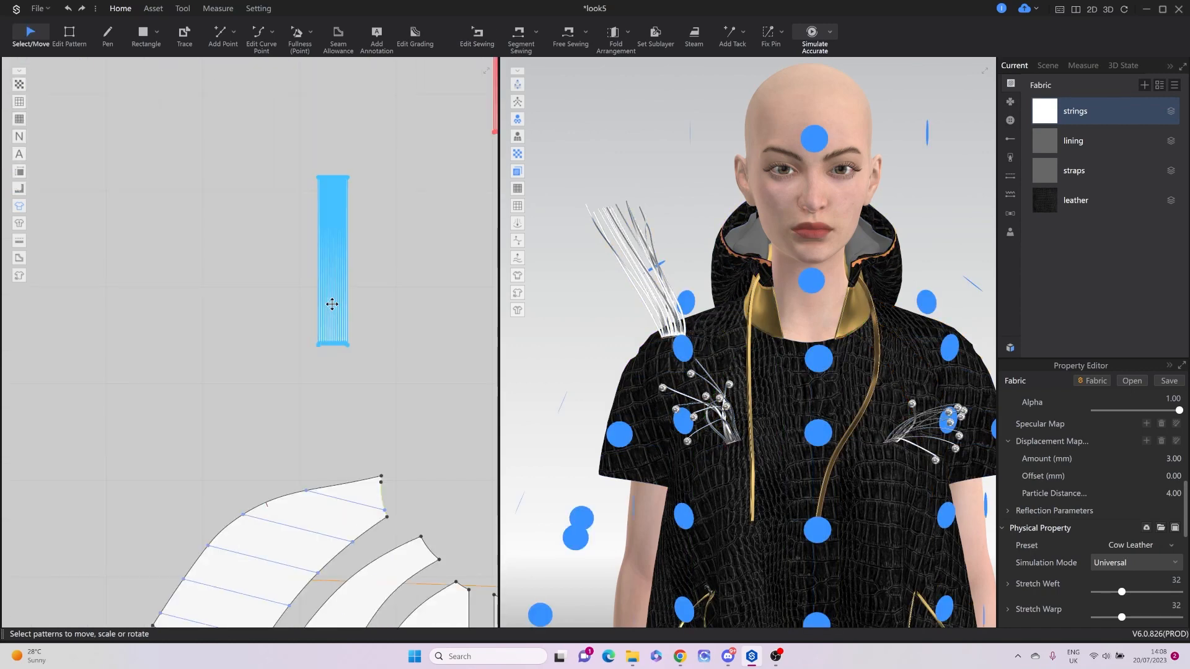
click(305, 372)
scroll(327, 340, up, 5)
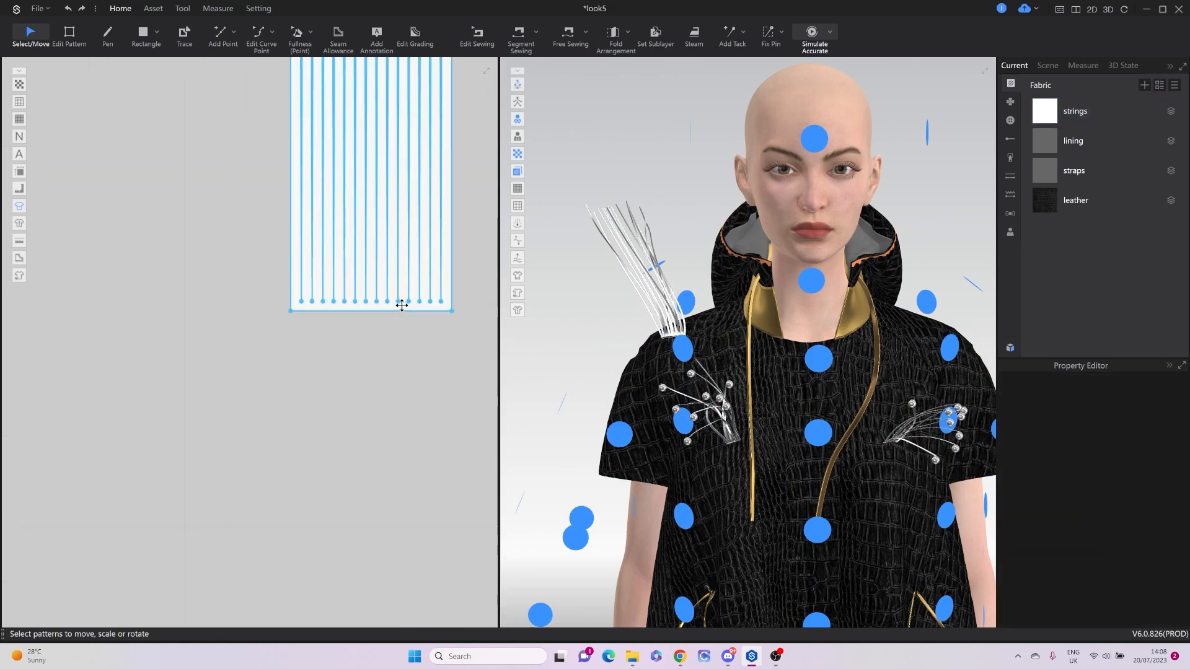
scroll(401, 305, up, 2)
key(z)
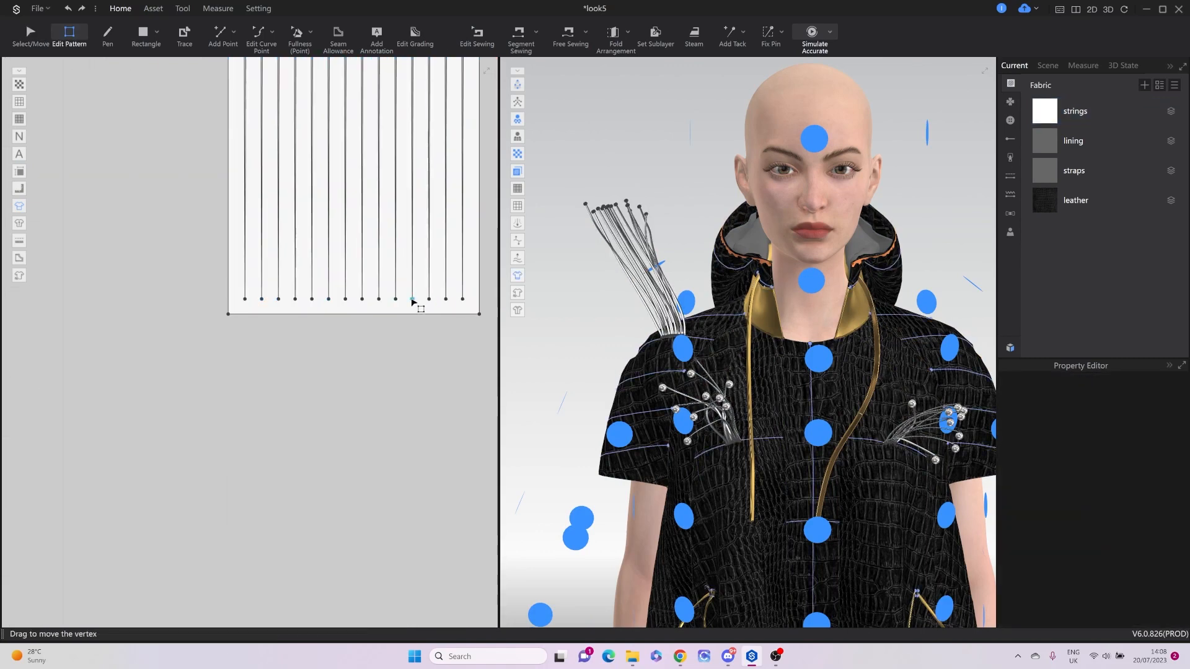
click(412, 300)
scroll(411, 322, up, 1)
scroll(408, 320, up, 1)
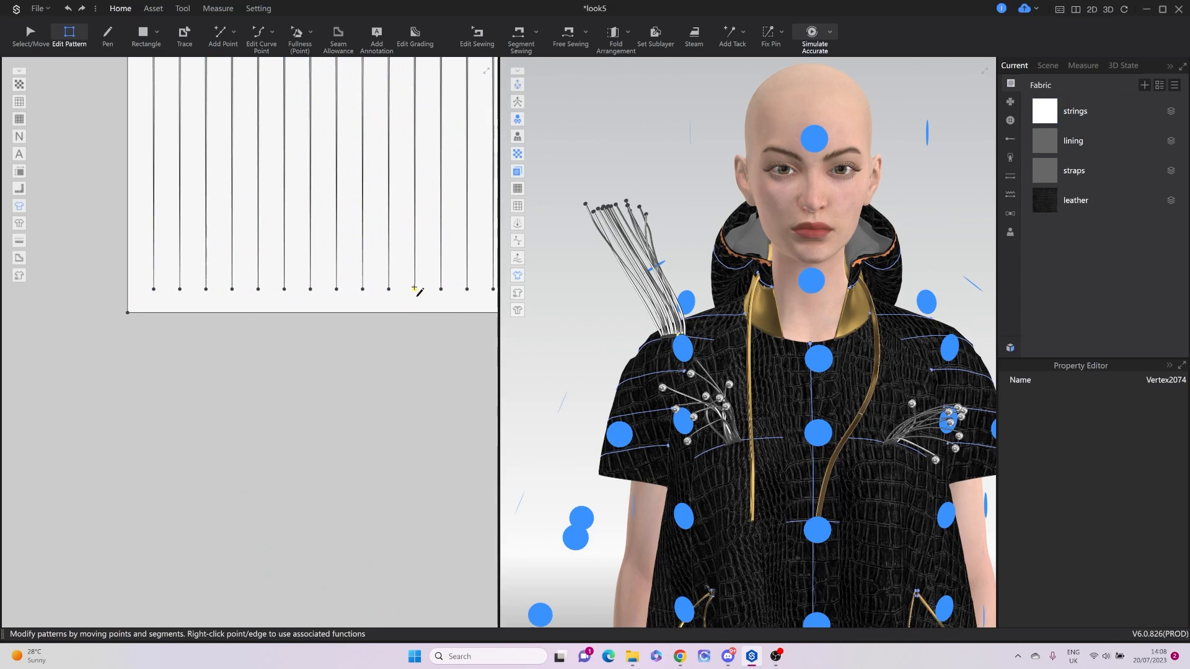
key(h)
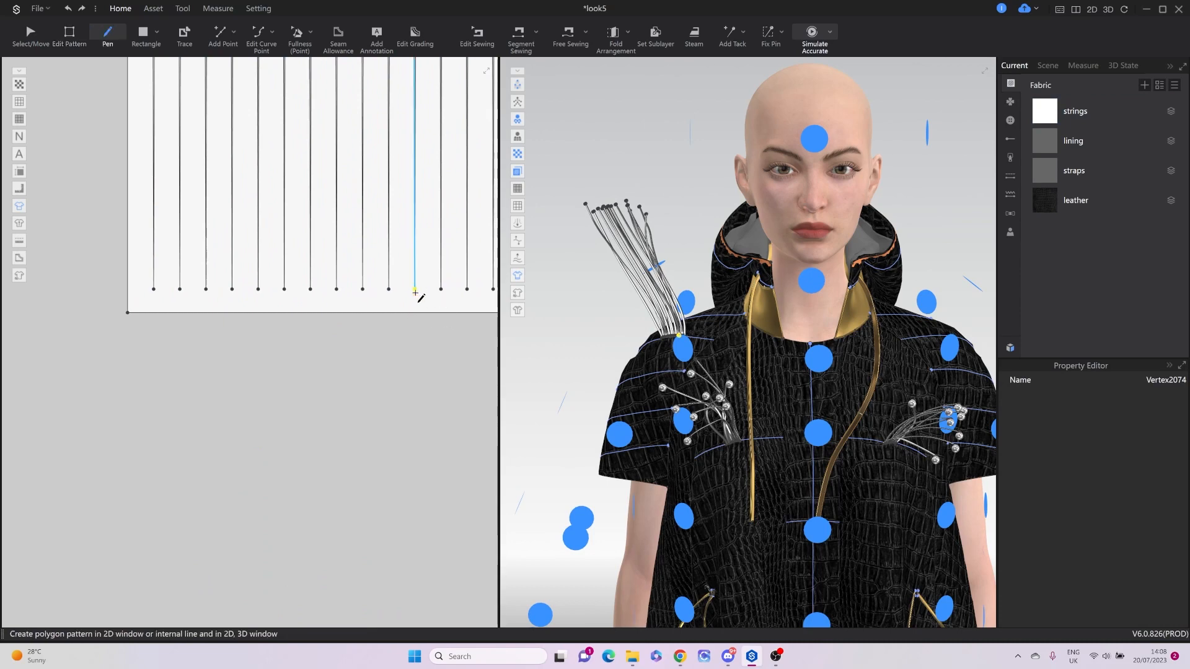
click(425, 321)
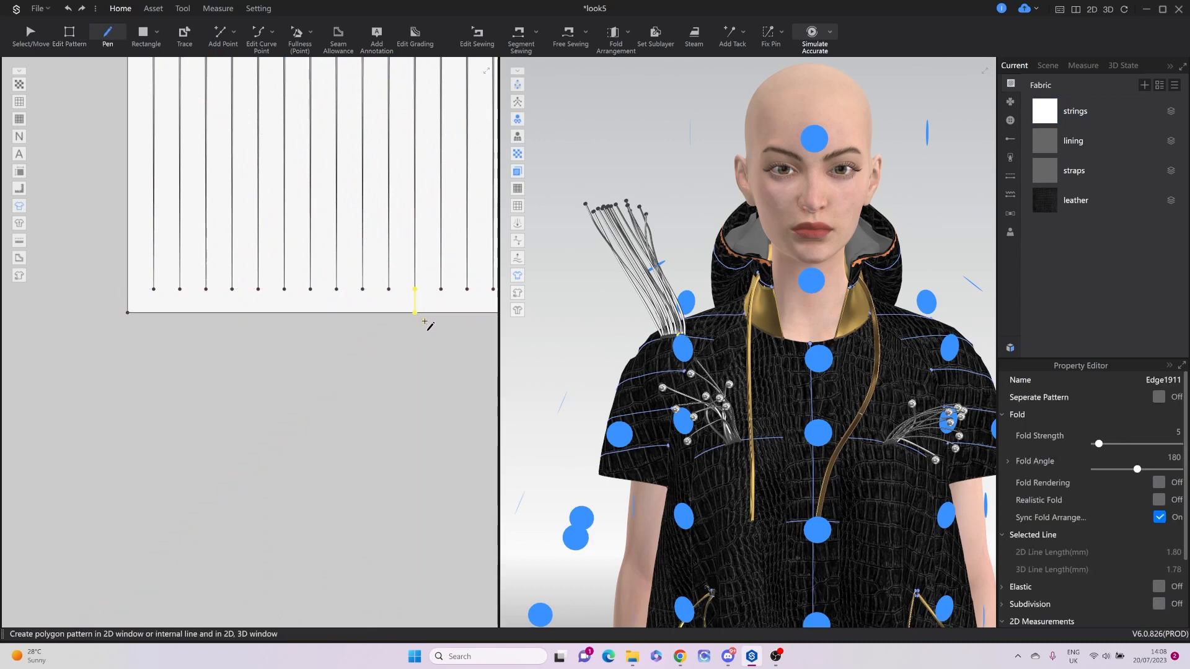
Cut the strip along the short new line to separate the narrow right-hand piece completely.
key(z)
right_click(416, 299)
click(435, 371)
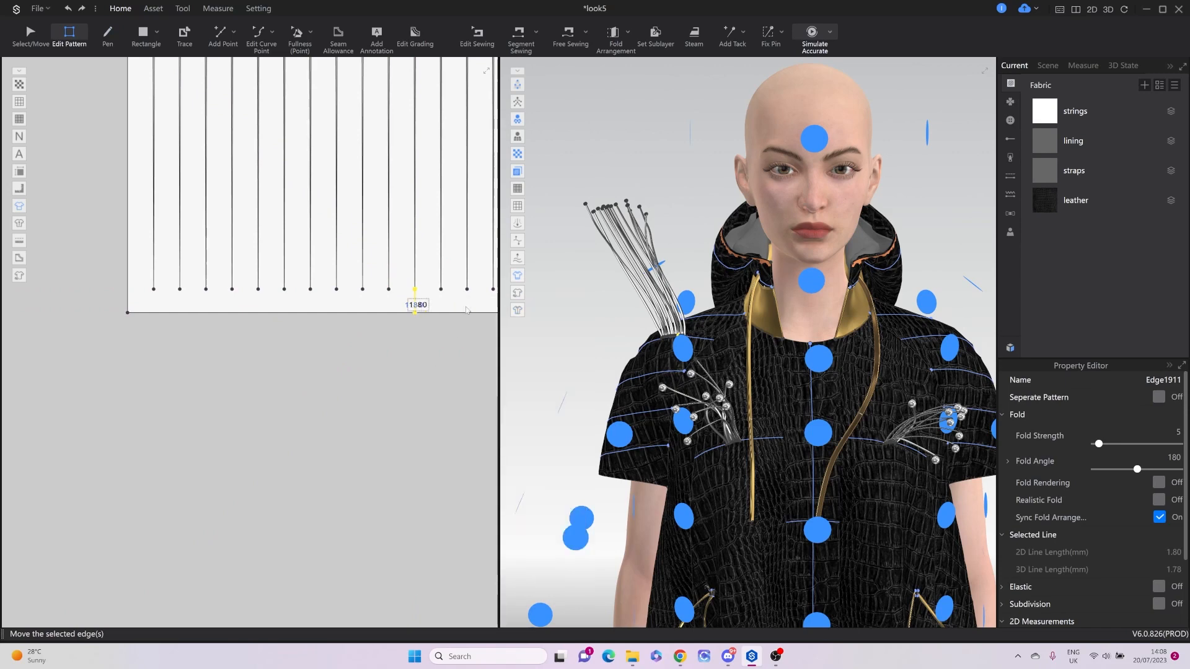
scroll(467, 307, down, 5)
middle_drag(469, 307, 348, 336)
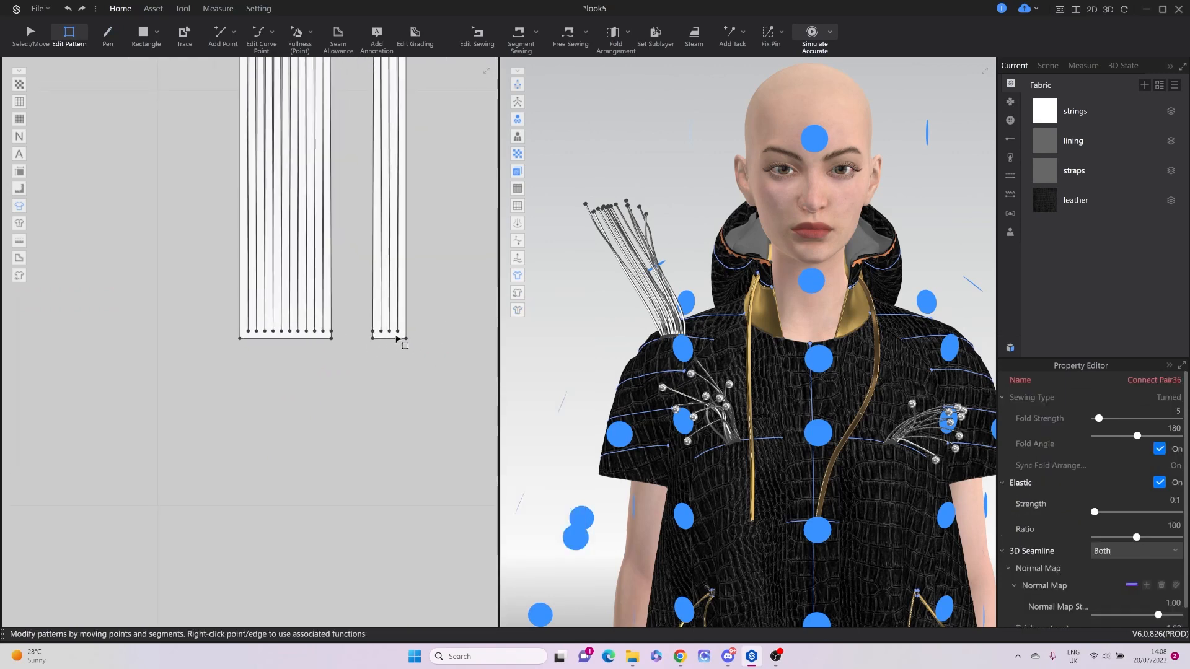
Delete the separated narrow piece of the strip, hide the arrangement points and simulate the remaining strings.
click(393, 339)
key(a)
click(388, 338)
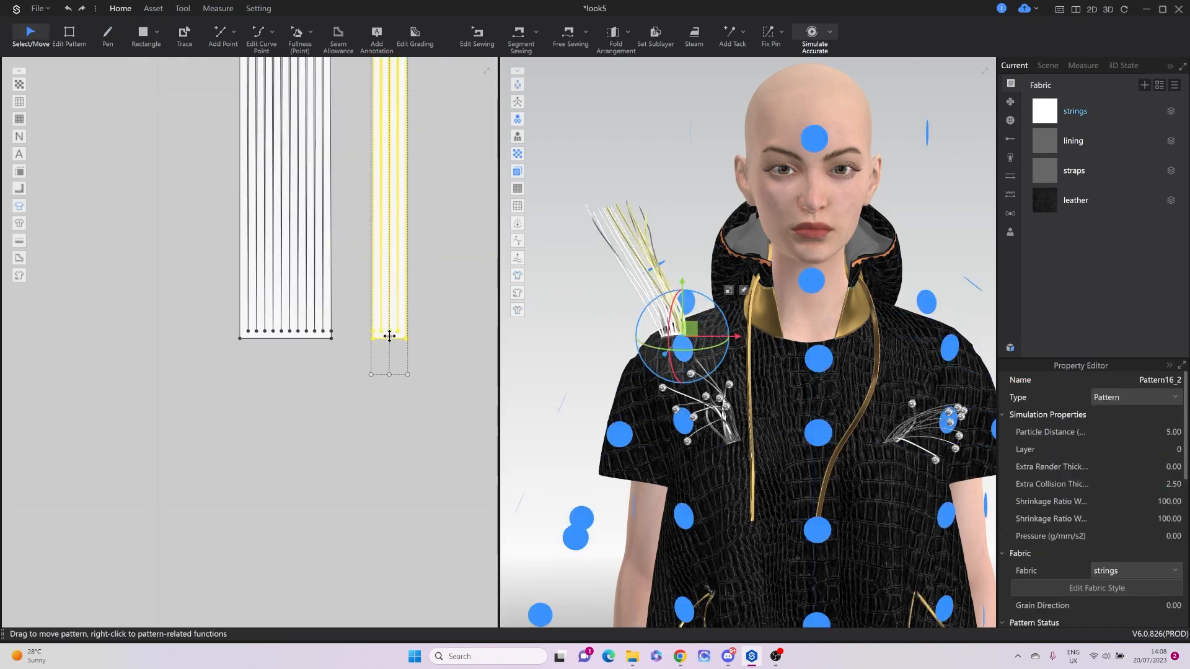
key(Delete)
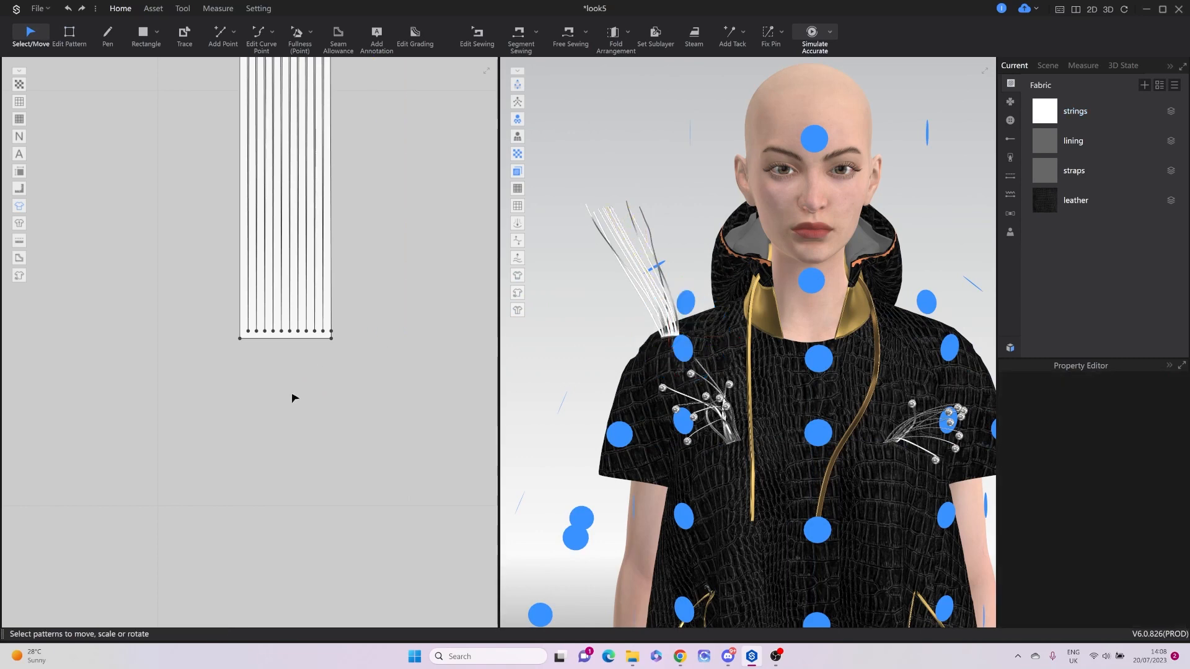
key(z)
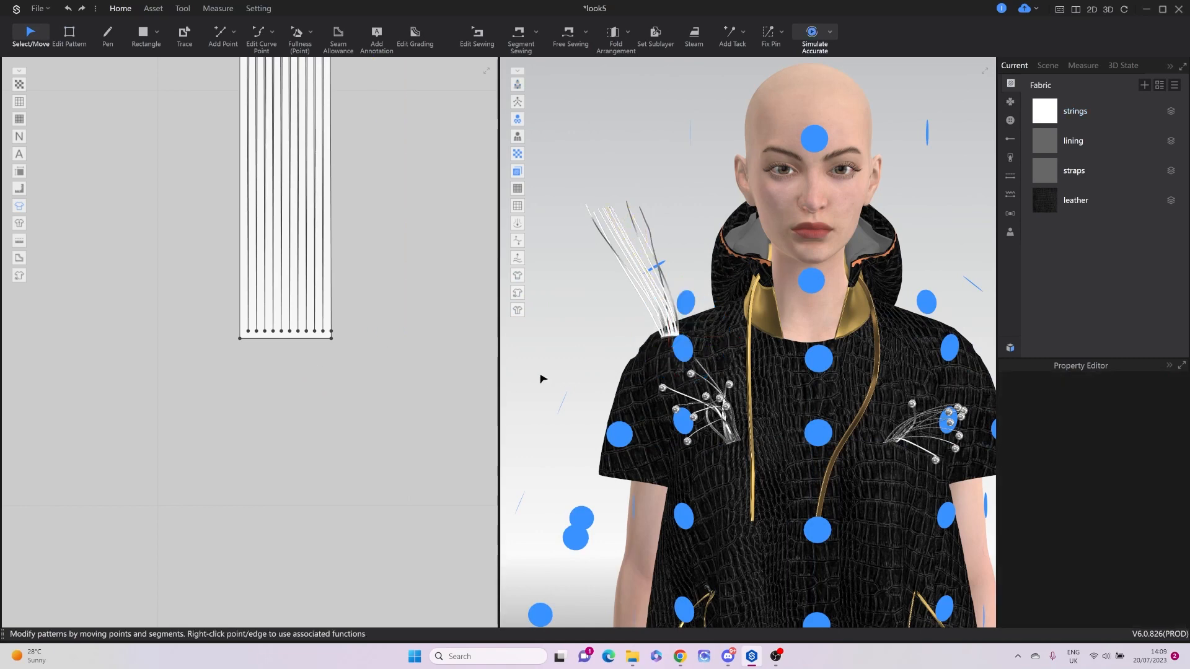
key(space)
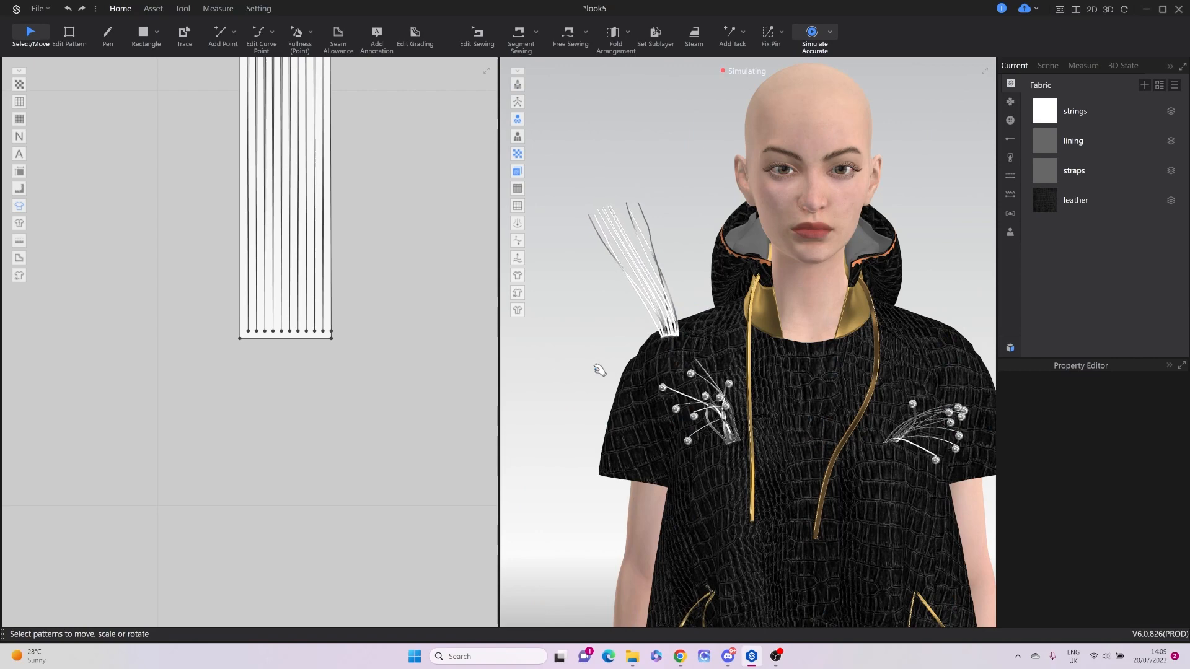
Choose the Button 1 style and attach one bead to each tip of two neighbouring strings on the shoulder fringe.
click(154, 11)
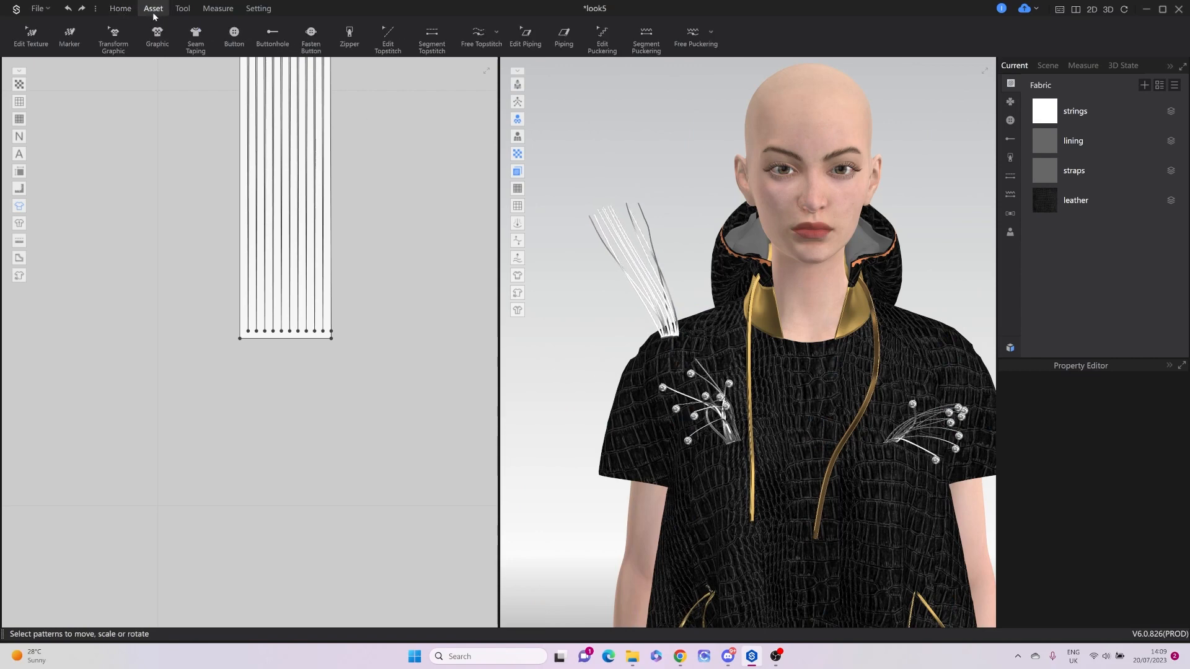
click(236, 36)
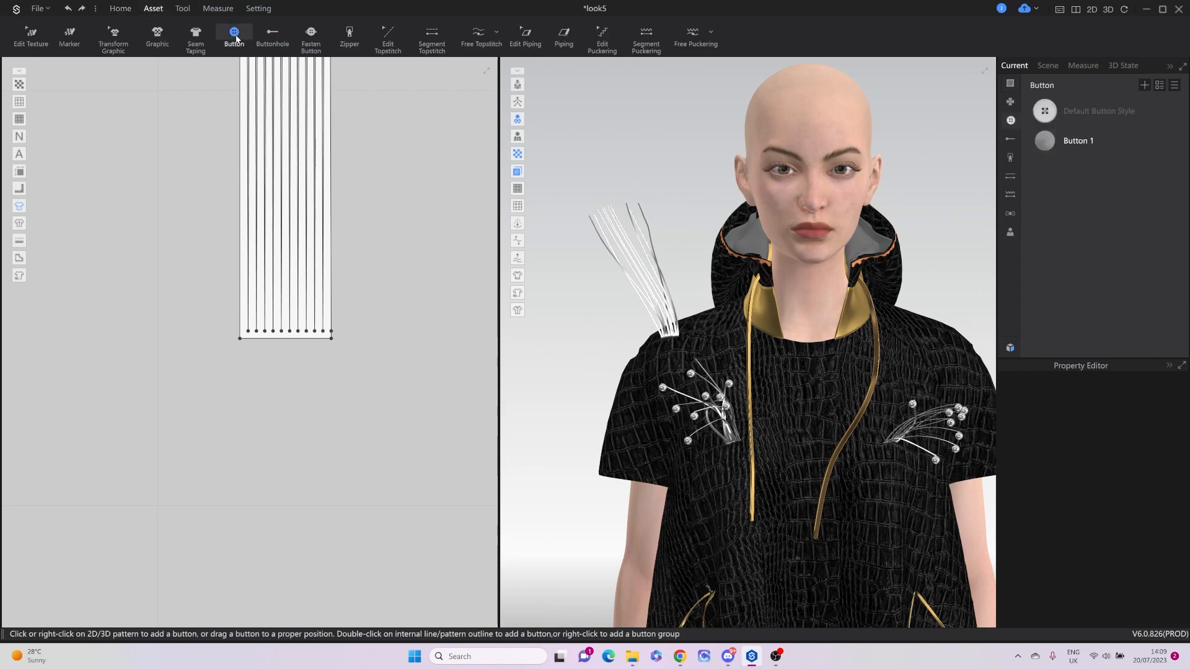
click(1082, 144)
scroll(654, 180, up, 2)
scroll(714, 332, up, 5)
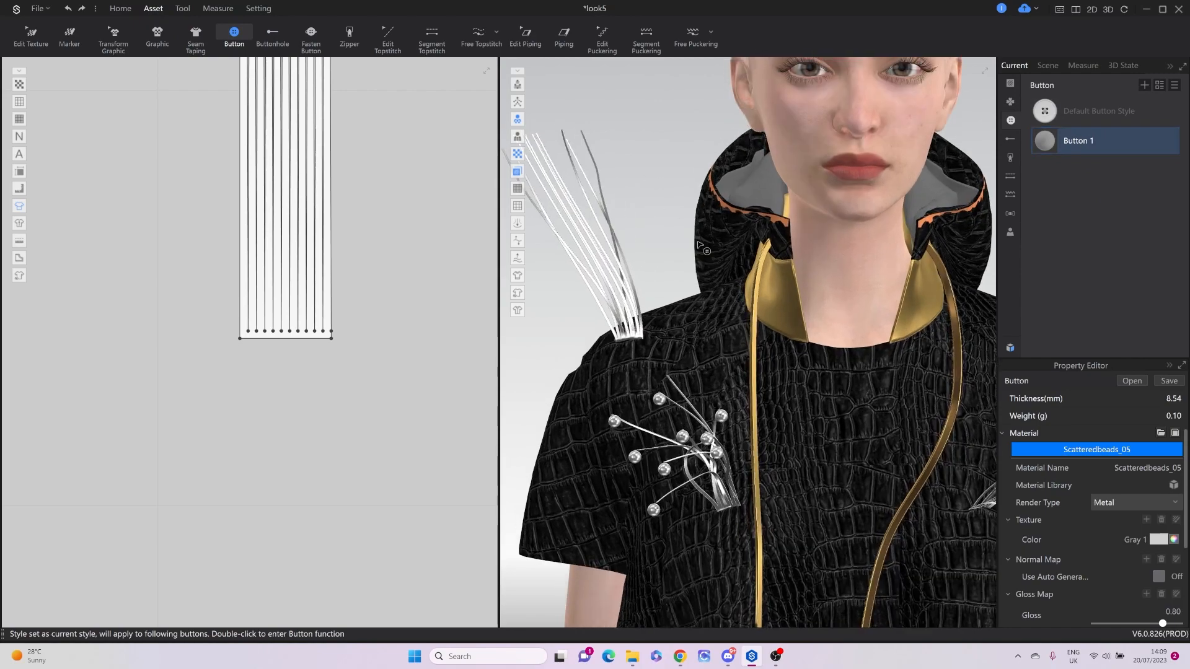
middle_drag(661, 344, 731, 292)
click(725, 286)
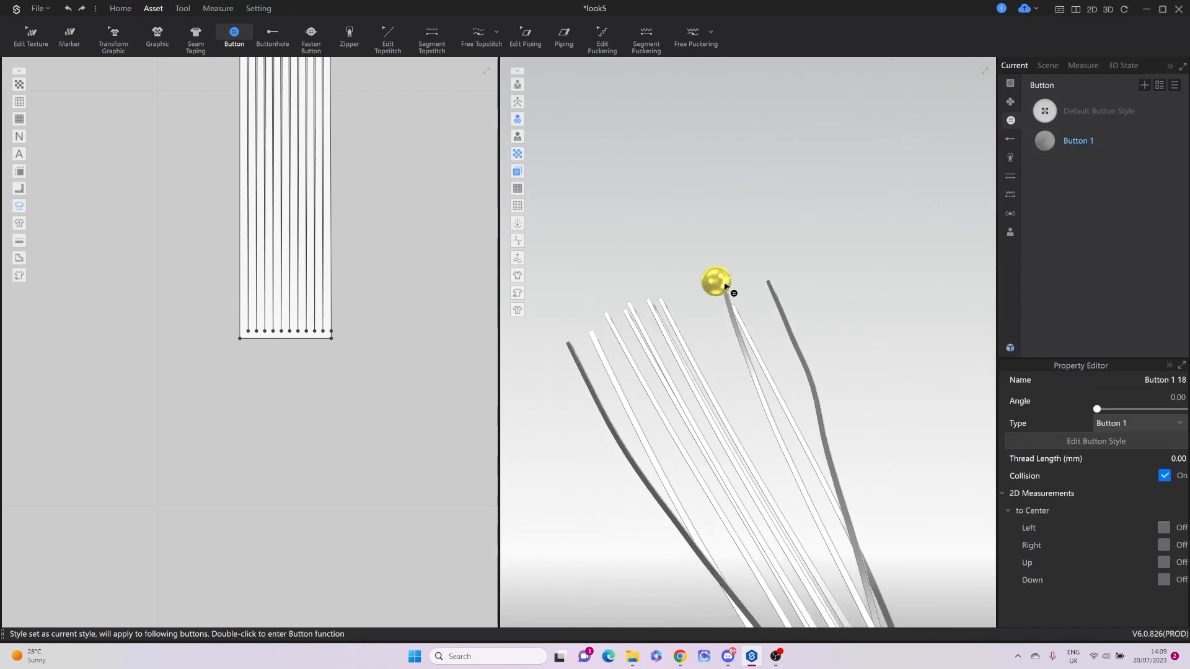
click(768, 283)
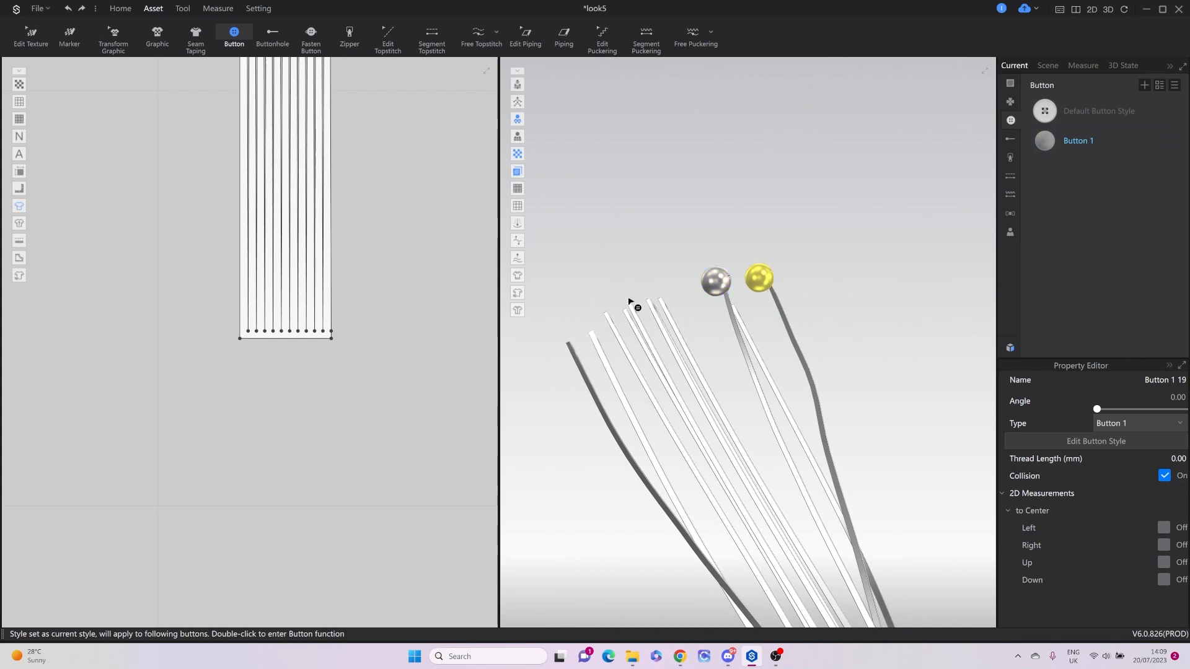
Add six more Button 1 beads to the tips of the other strings in the shoulder fringe.
click(661, 301)
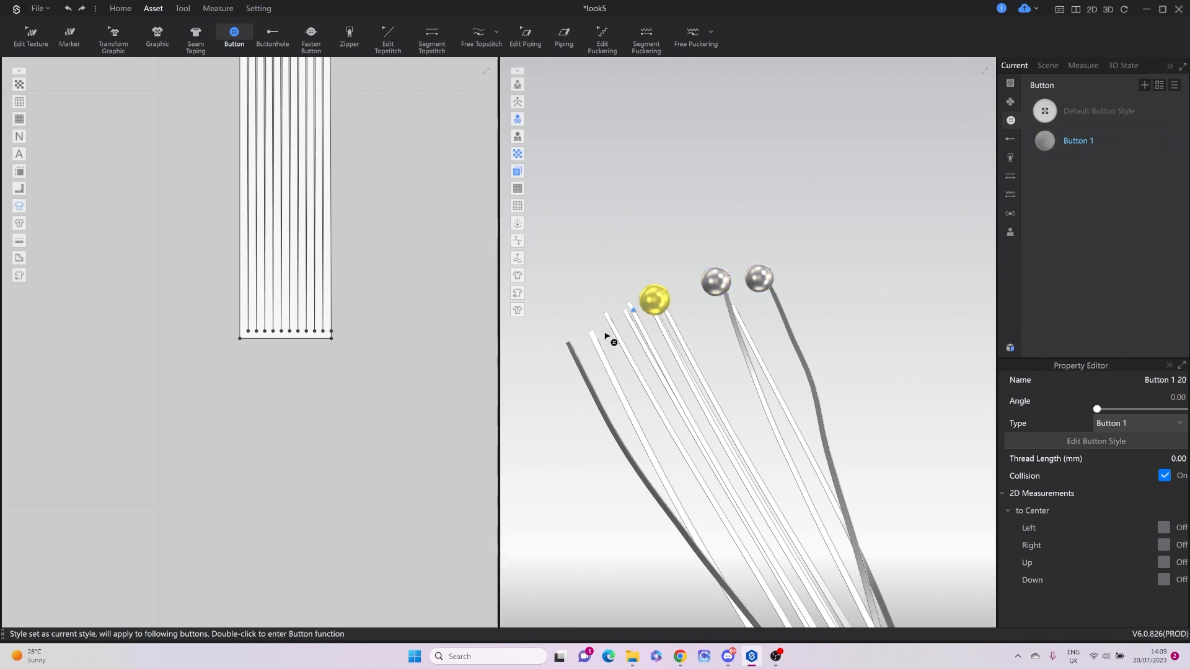
click(590, 335)
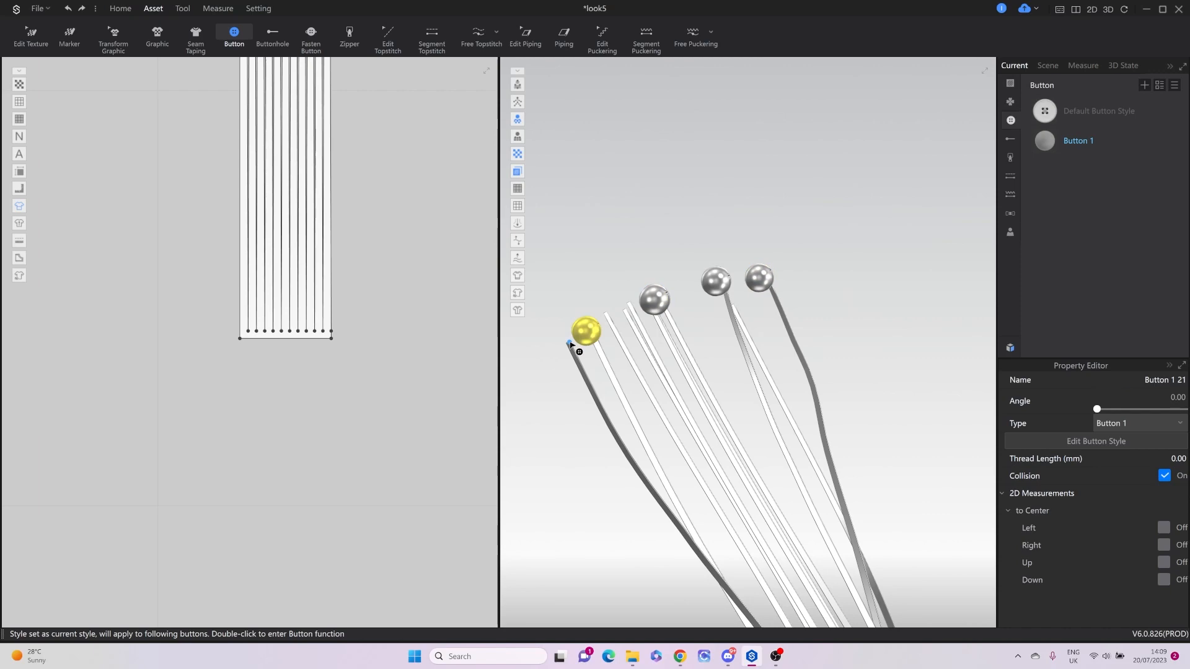
click(571, 344)
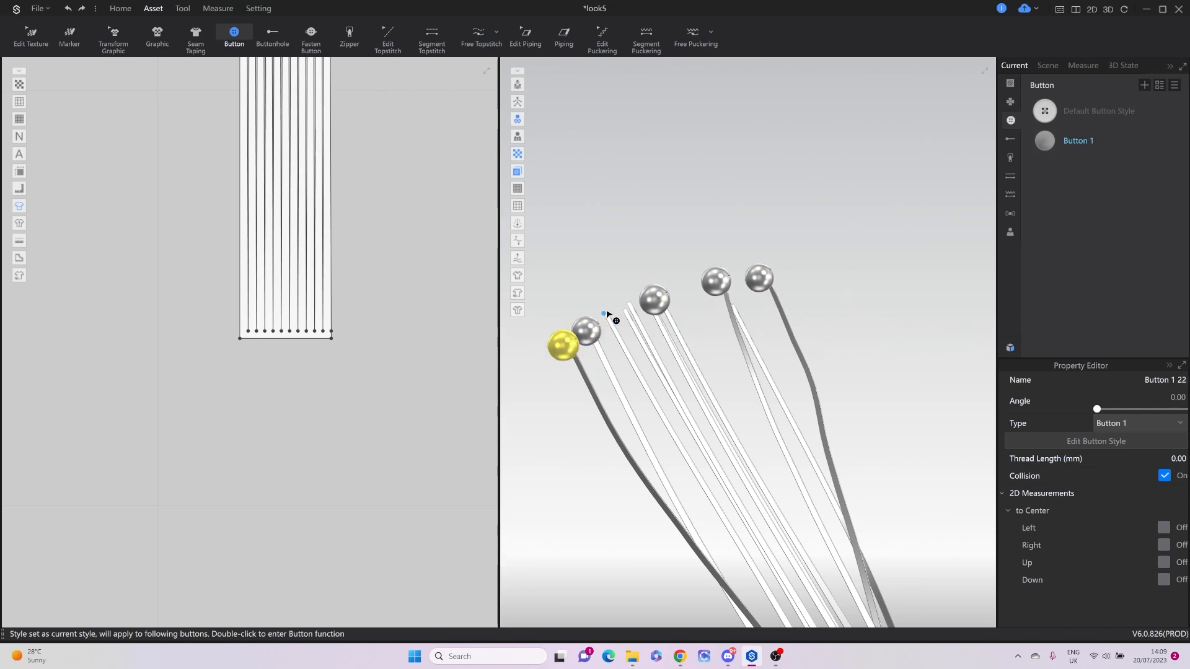
click(605, 314)
click(630, 303)
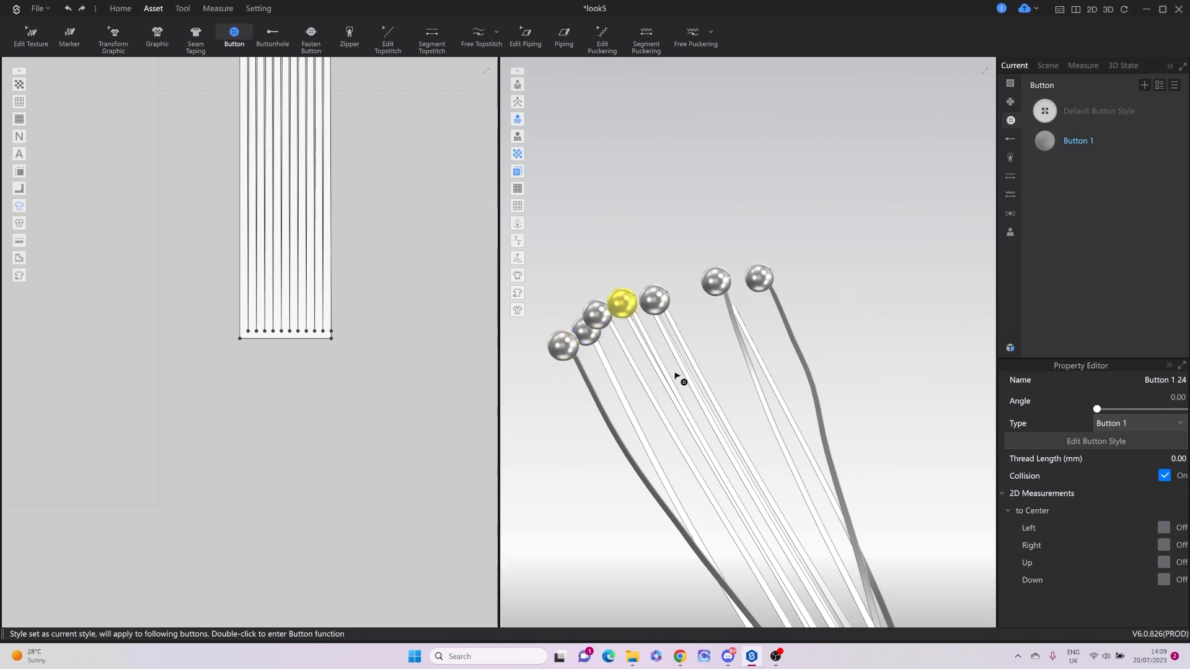
right_drag(674, 373, 743, 366)
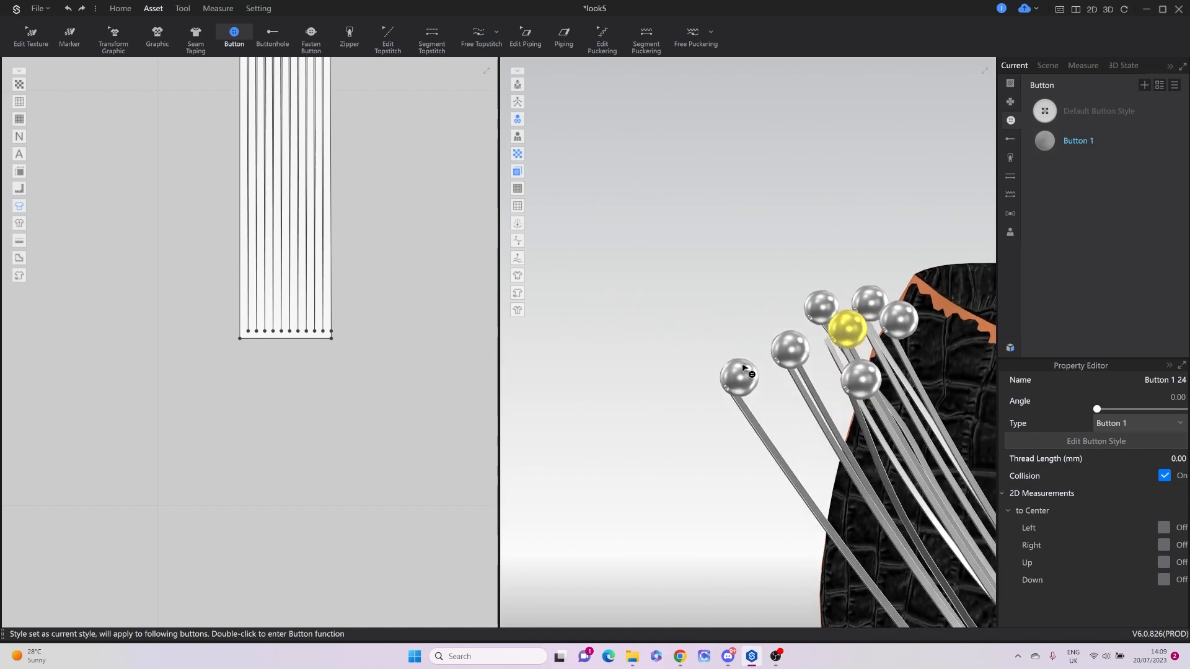
click(828, 341)
right_drag(829, 408, 863, 393)
middle_drag(863, 393, 607, 408)
right_drag(806, 398, 702, 418)
scroll(656, 349, down, 8)
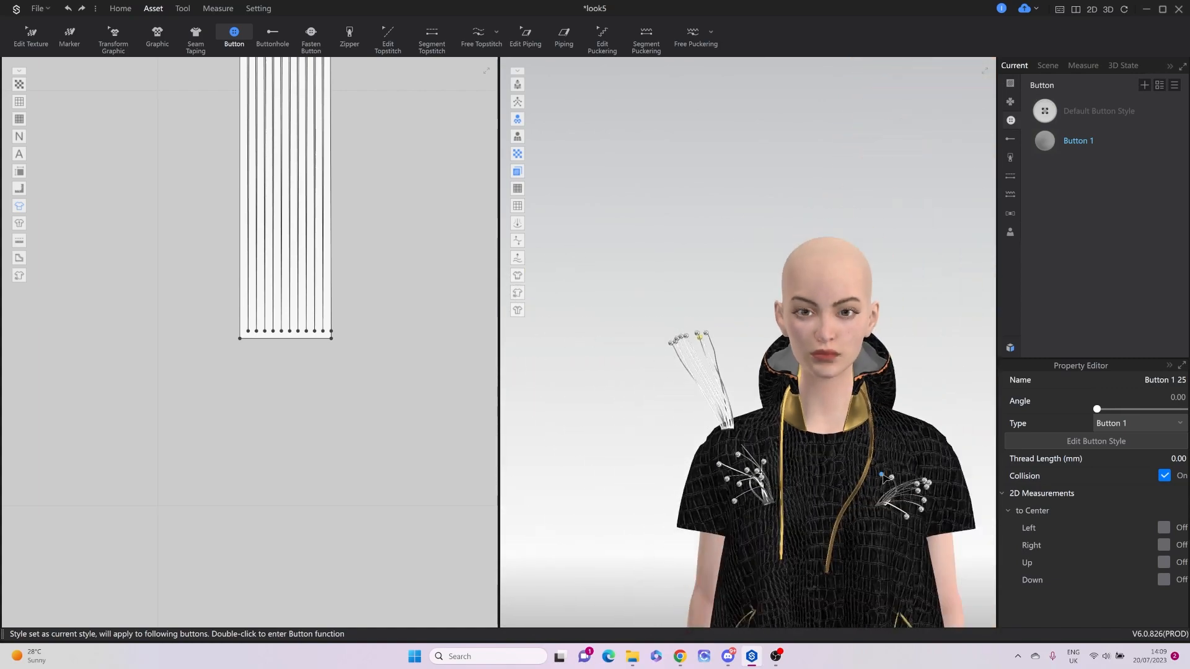
Simulate the garment briefly so the beaded shoulder strings settle.
key(space)
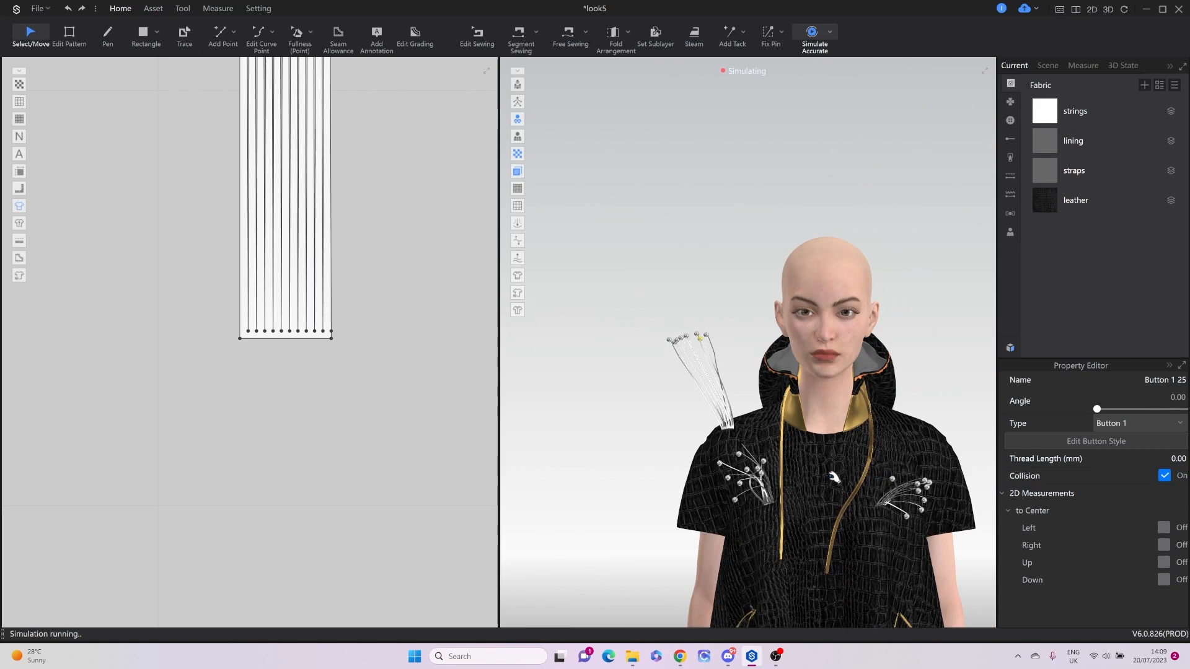
middle_drag(834, 478, 786, 324)
key(space)
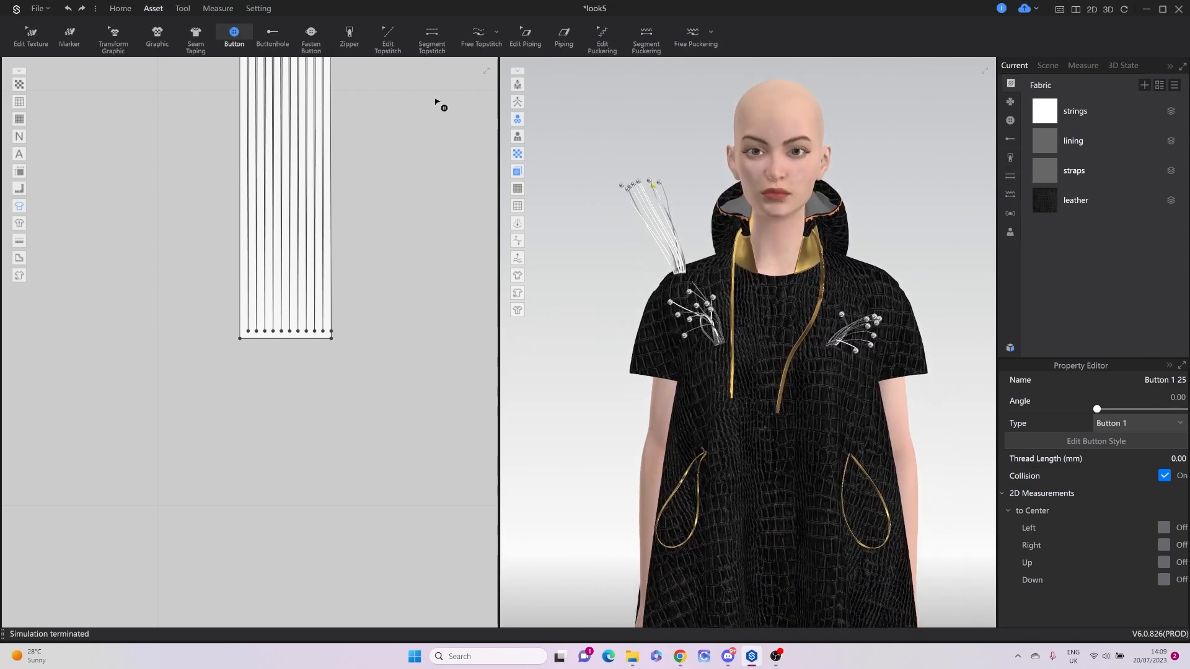
Inspect the thickness, weight and material settings of the Button 1 style.
click(1011, 120)
click(1096, 138)
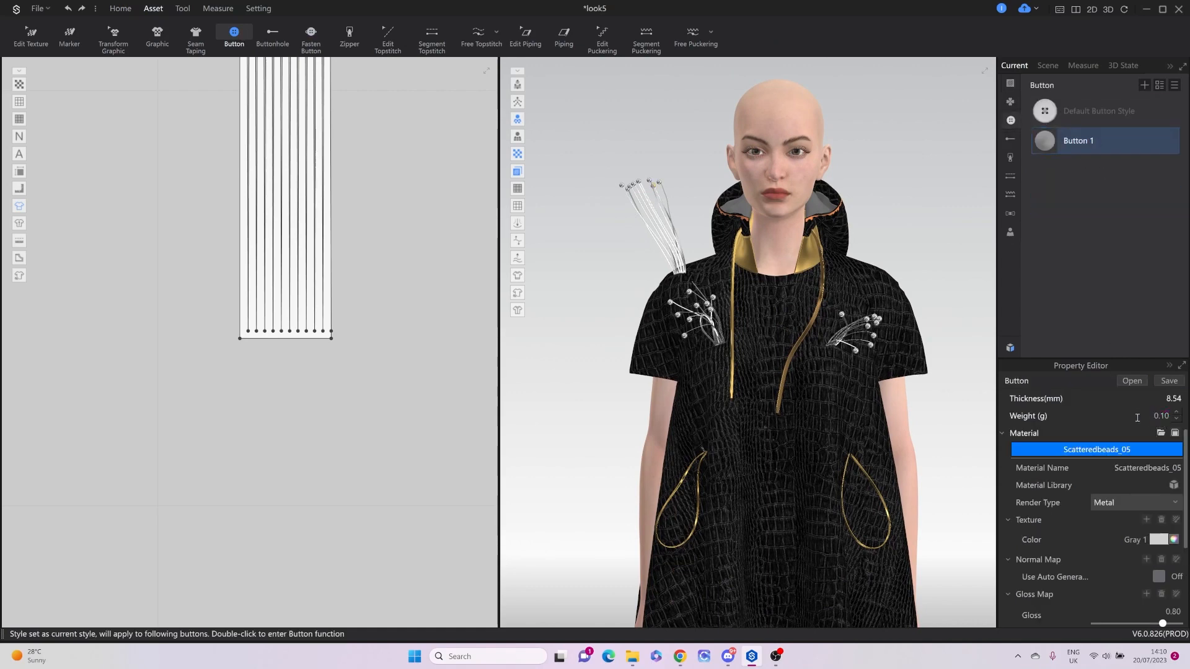
click(1084, 270)
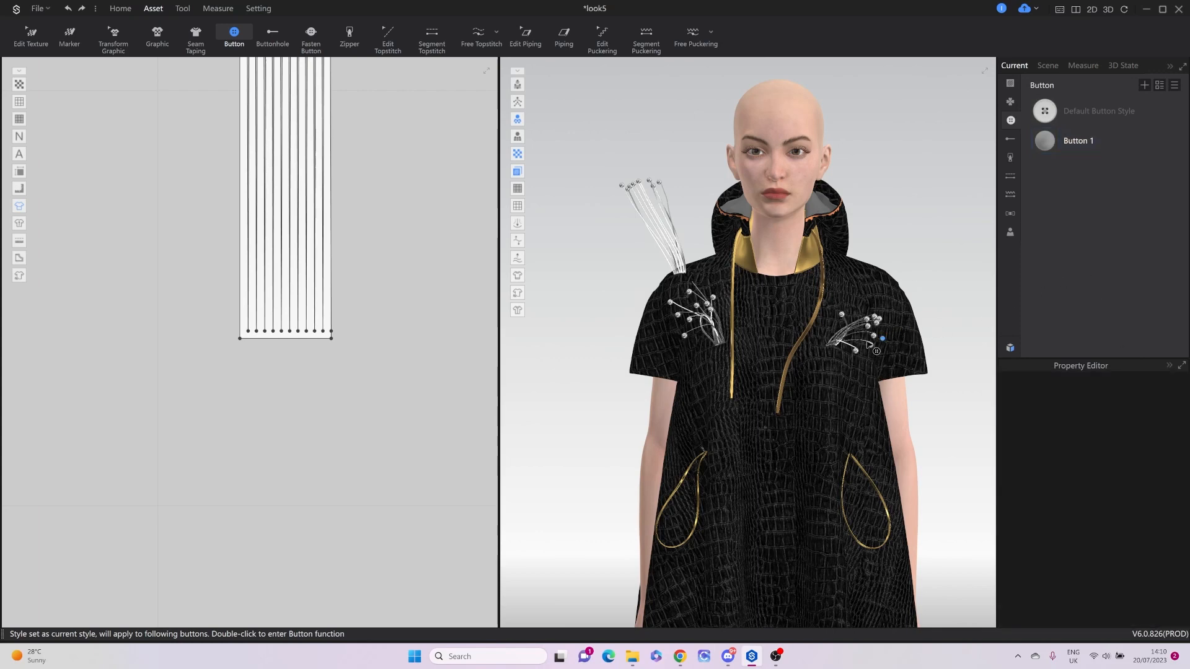
Hide the arrangement points and shift all pattern pieces together to the left in the 2D workspace.
scroll(313, 298, down, 3)
key(a)
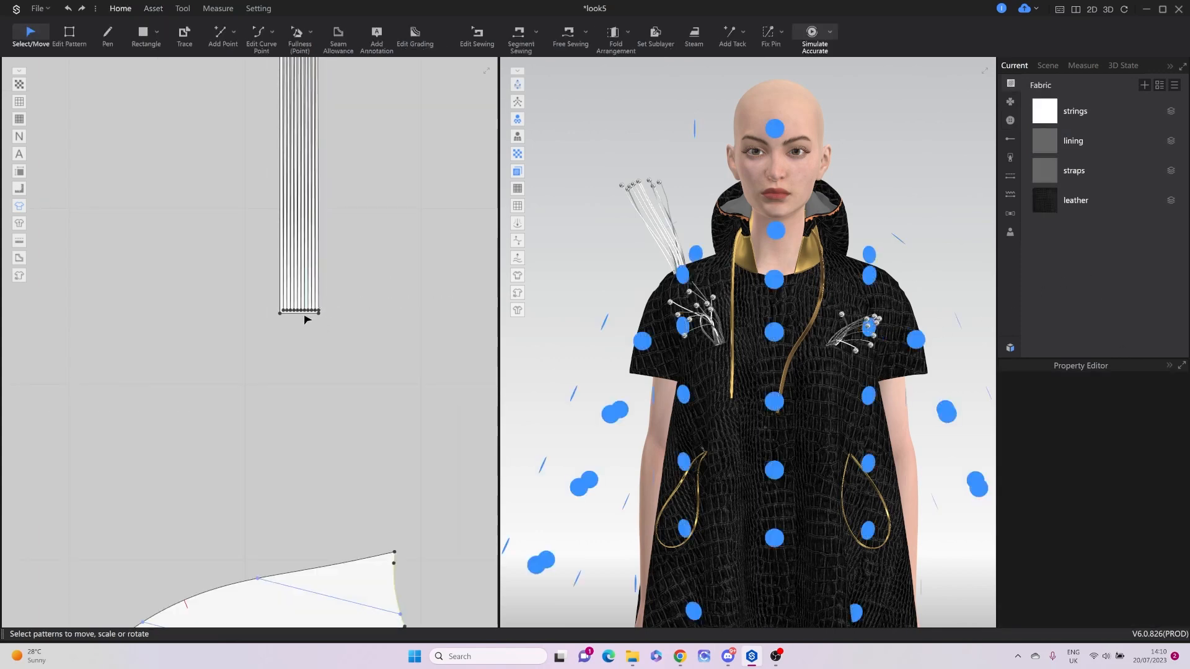
click(302, 312)
key(z)
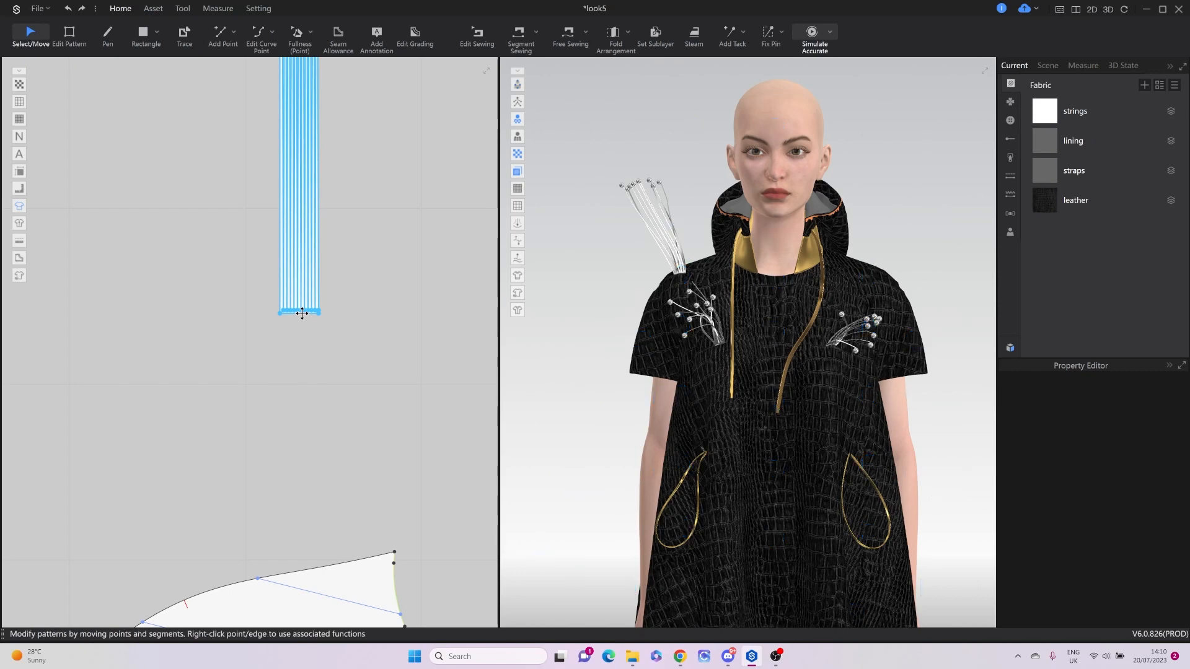
scroll(302, 312, down, 5)
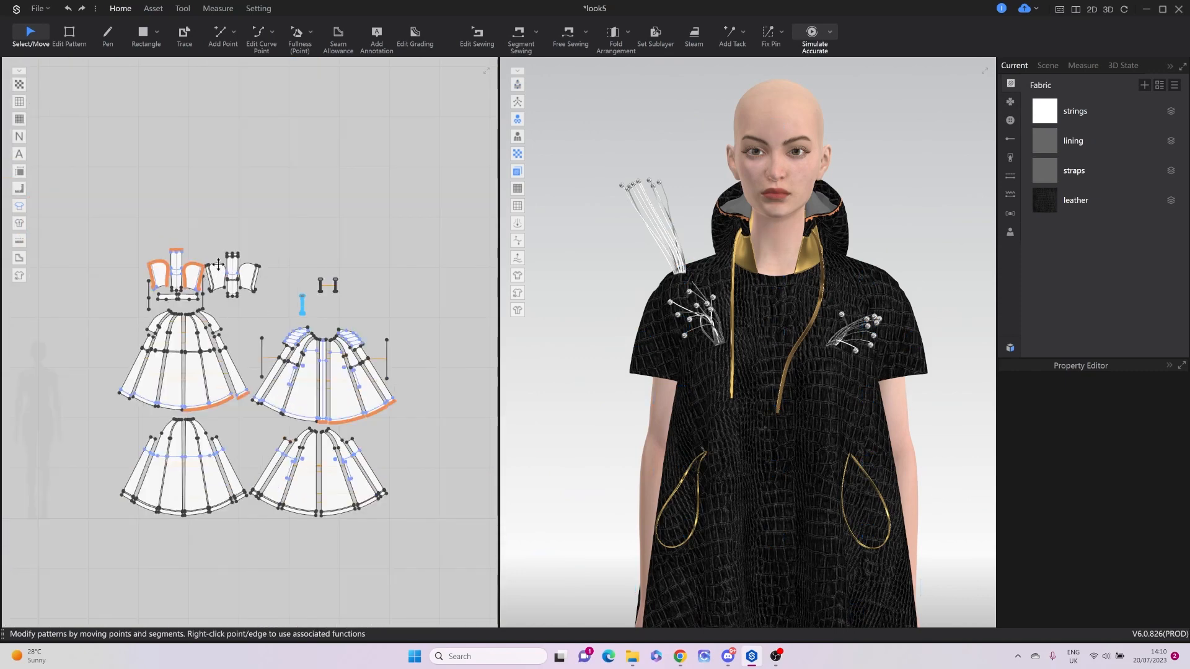
key(a)
scroll(219, 265, down, 6)
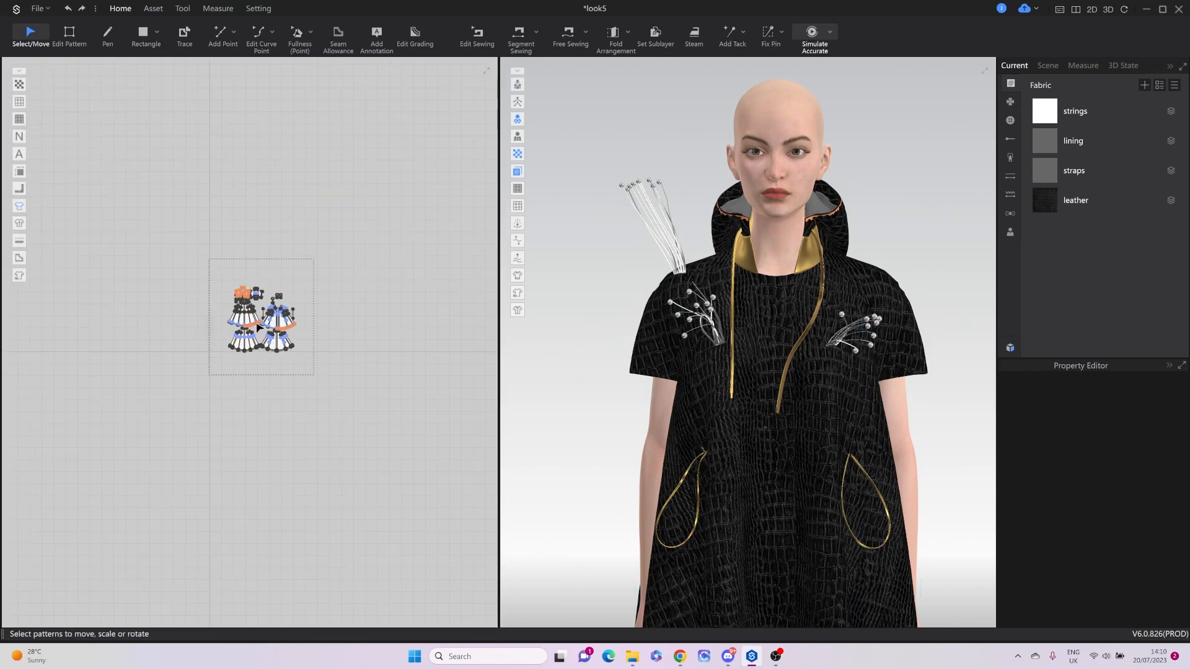
key(ctrl+a)
drag(255, 324, 175, 335)
Create a linked symmetric copy of the shoulder string strip, placed level with it on the opposite side of the 2D layout.
scroll(204, 307, up, 4)
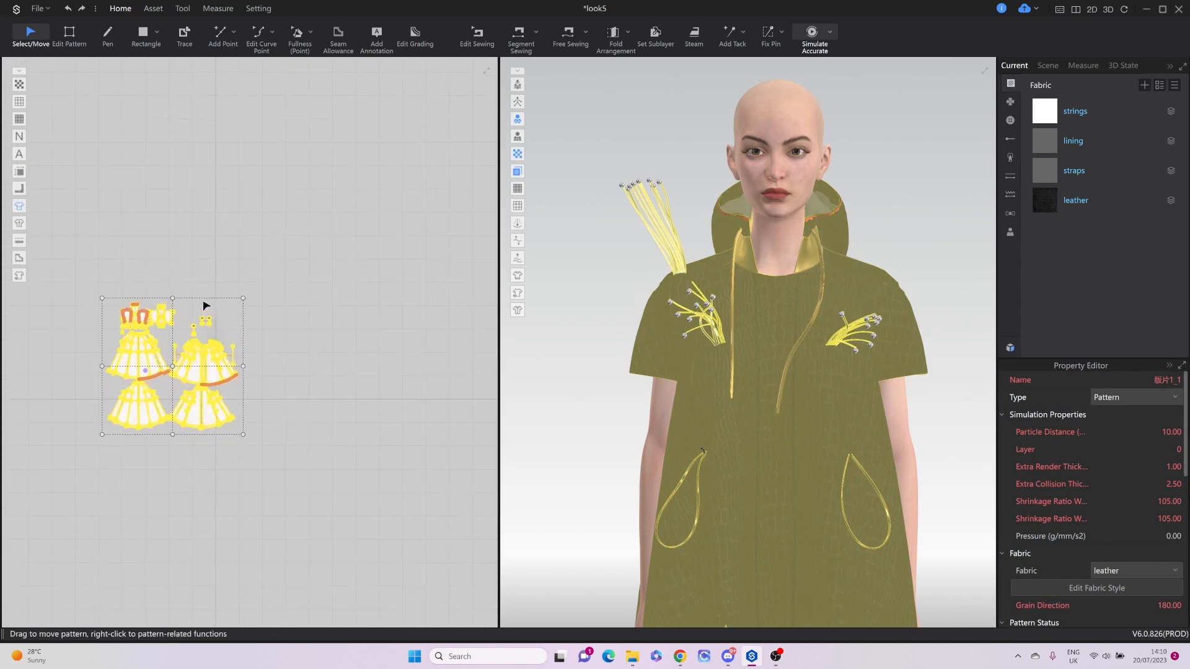
scroll(205, 306, up, 5)
click(266, 361)
scroll(183, 412, up, 5)
click(165, 367)
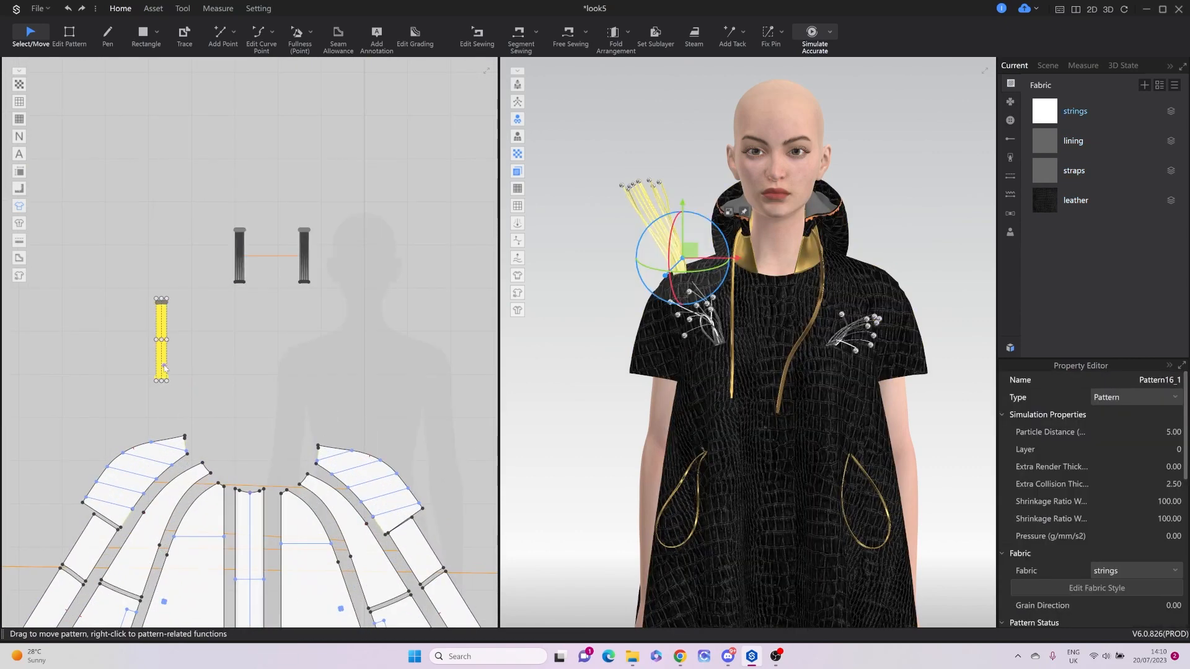
right_click(164, 366)
click(199, 41)
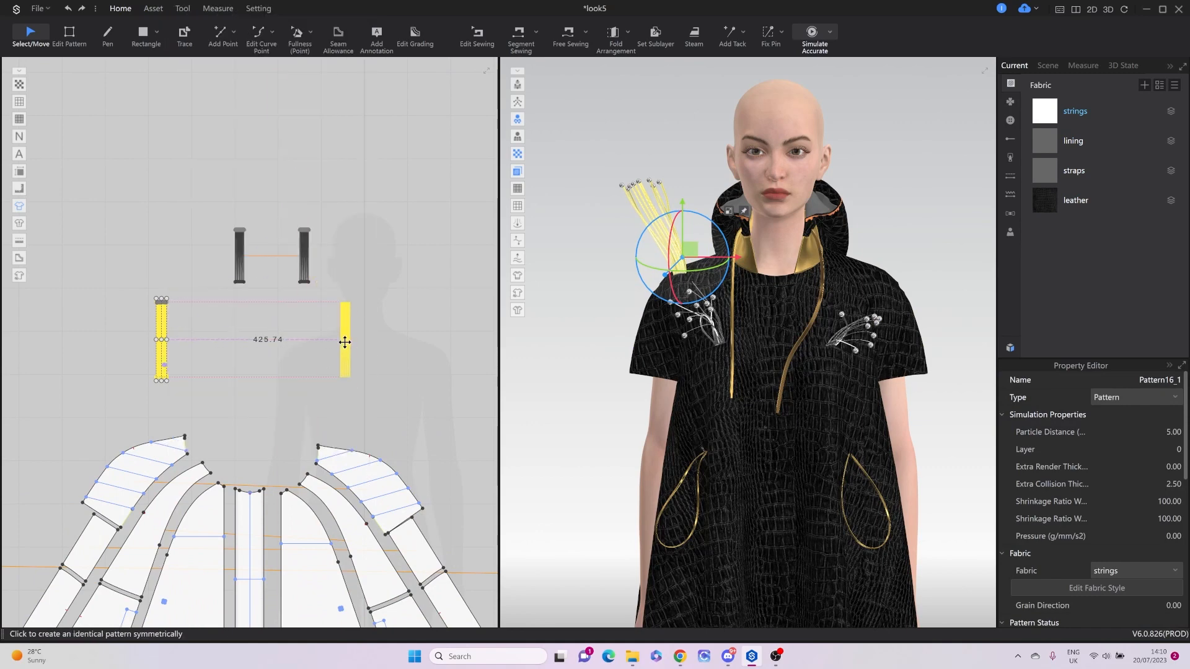
click(346, 341)
Position the symmetric fringe on the avatar's left shoulder in 3D, simulate it and deselect the strip.
drag(575, 222, 917, 229)
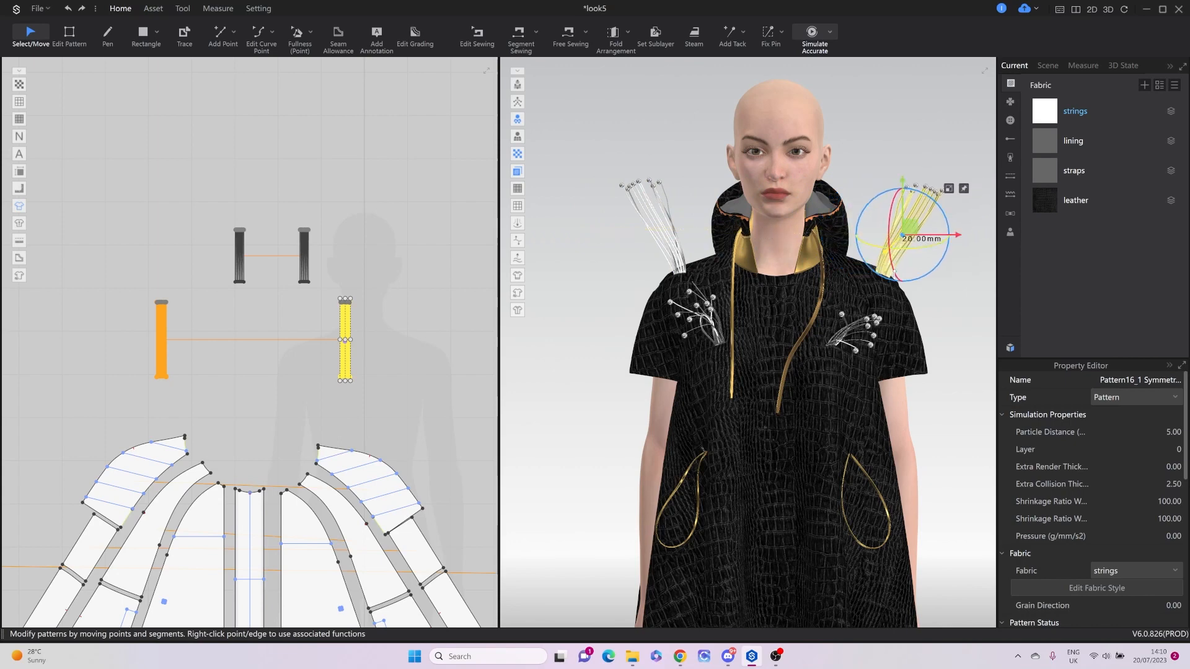
drag(908, 227, 898, 223)
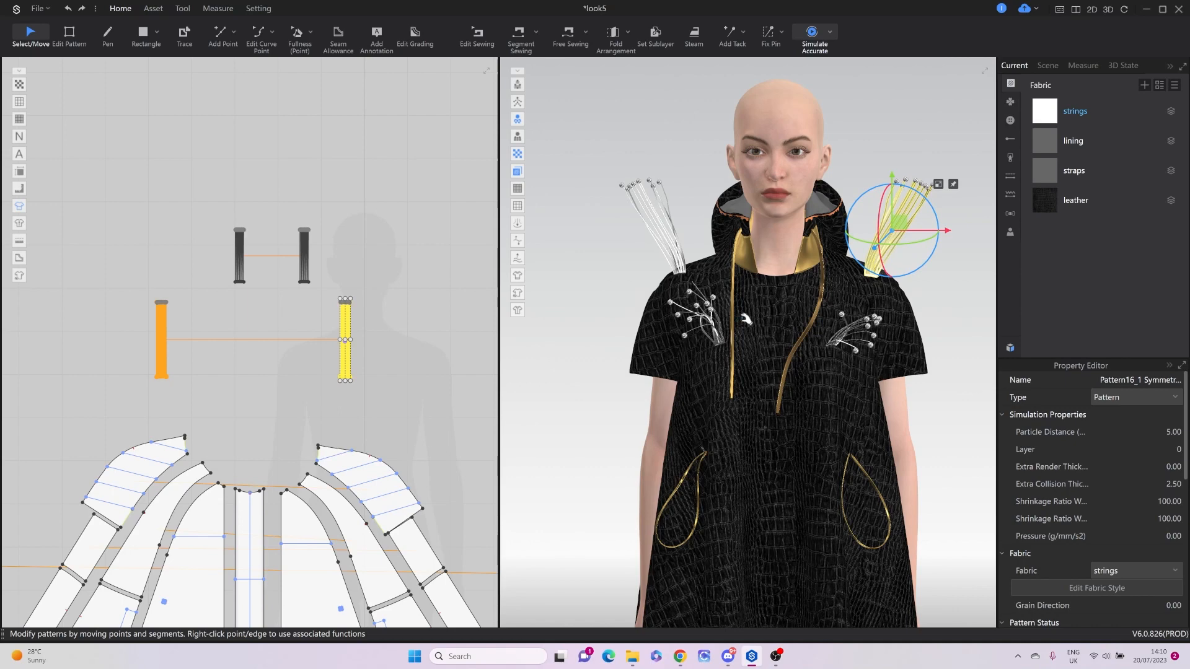
key(space)
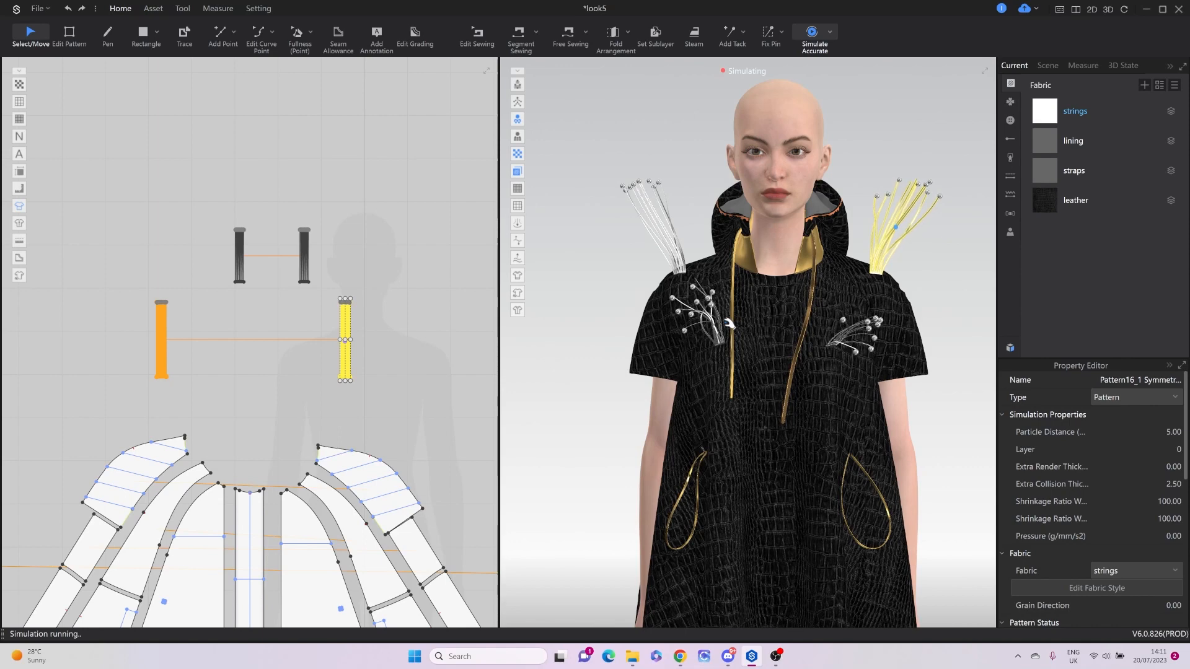
key(space)
click(577, 289)
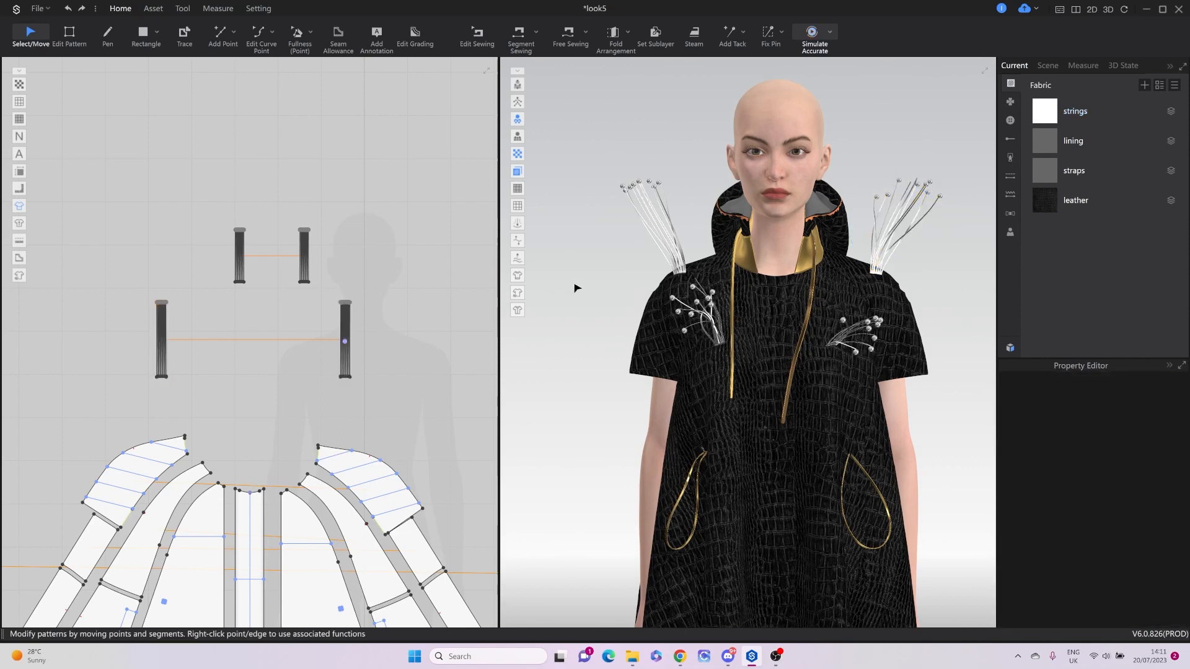
Copy the left-shoulder string strip and mirror-paste it about 117 mm away from the original in the 2D layout.
click(345, 364)
right_click(346, 367)
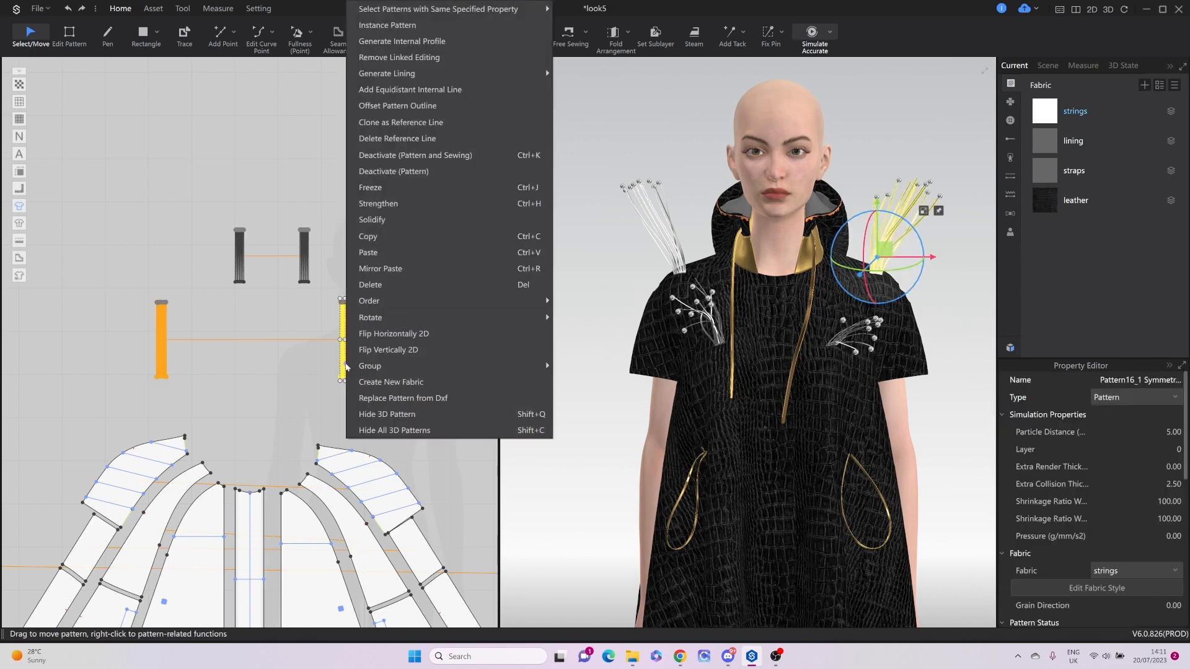
click(373, 236)
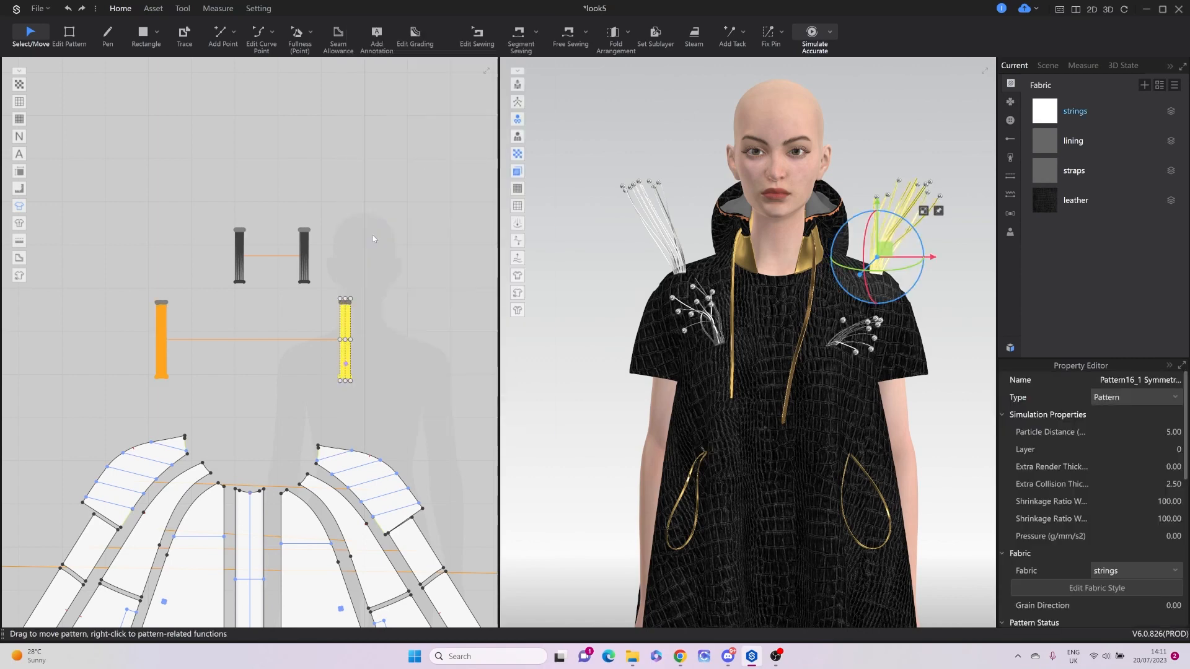
click(382, 397)
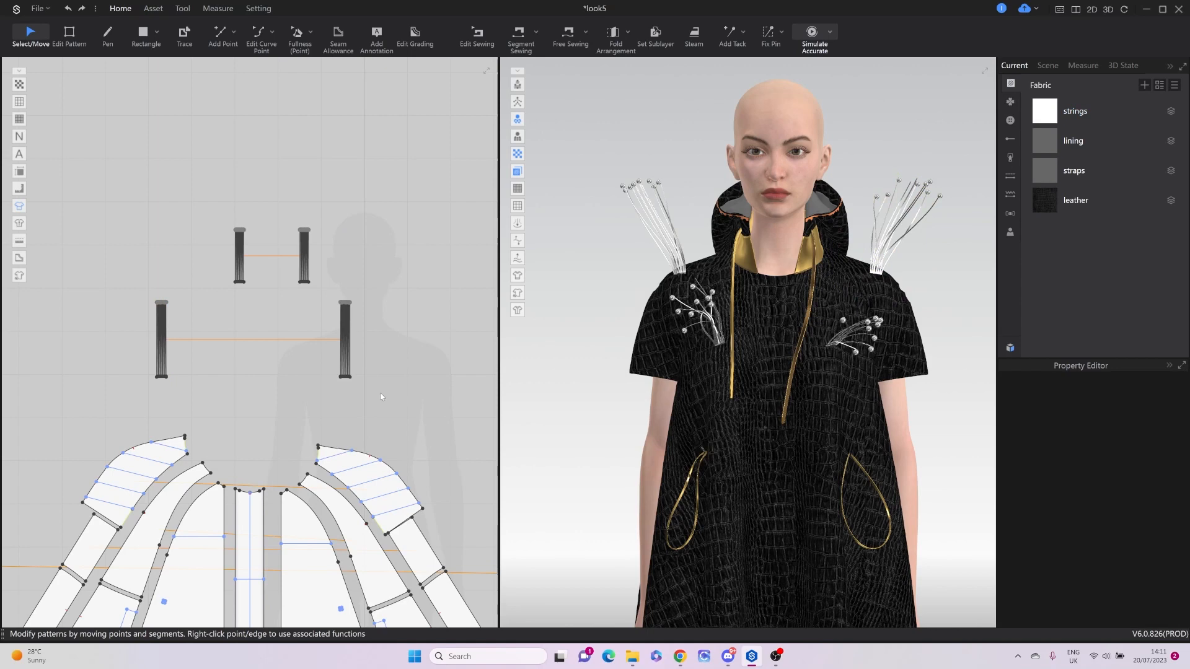
right_click(381, 397)
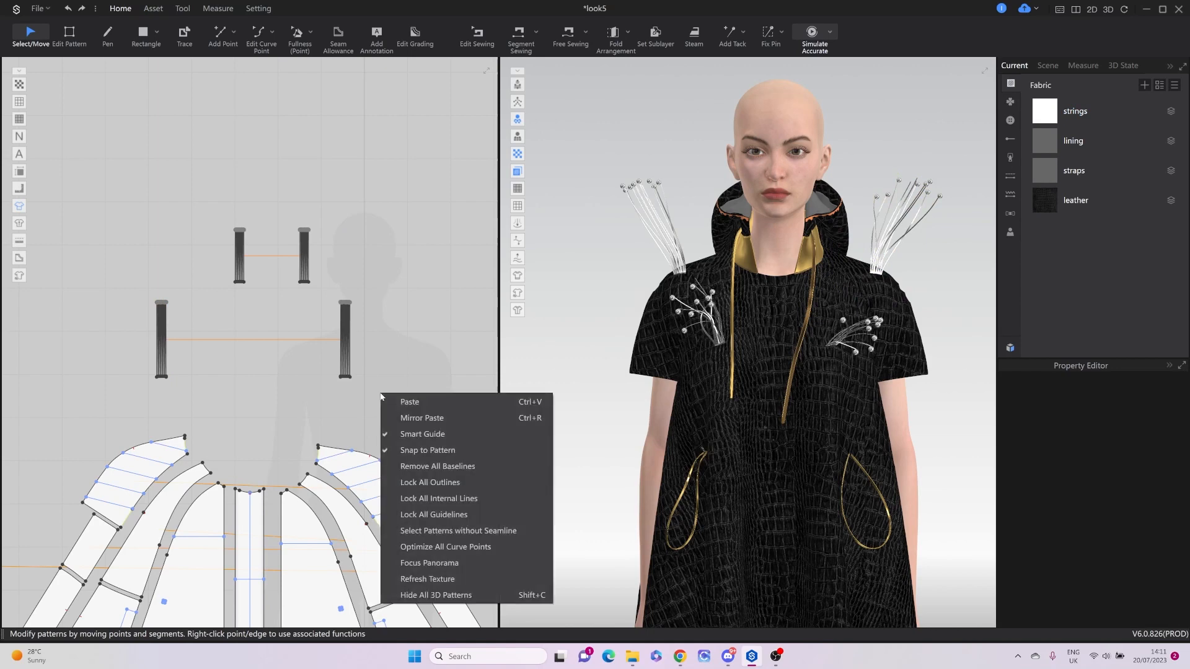
click(412, 417)
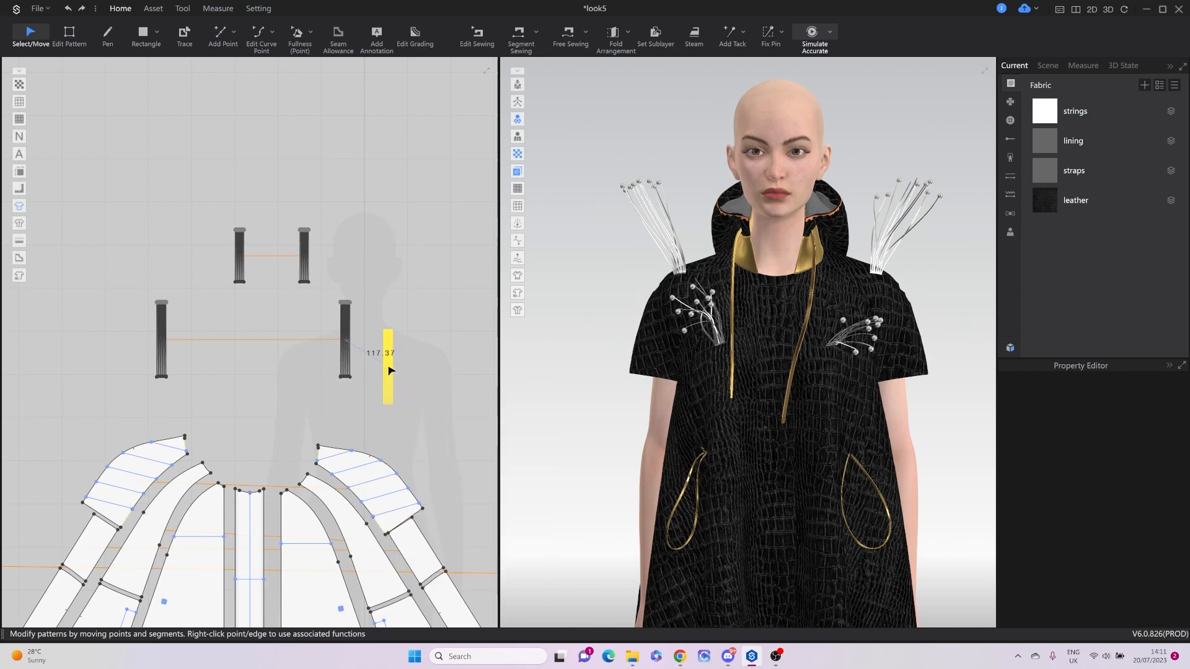
click(389, 369)
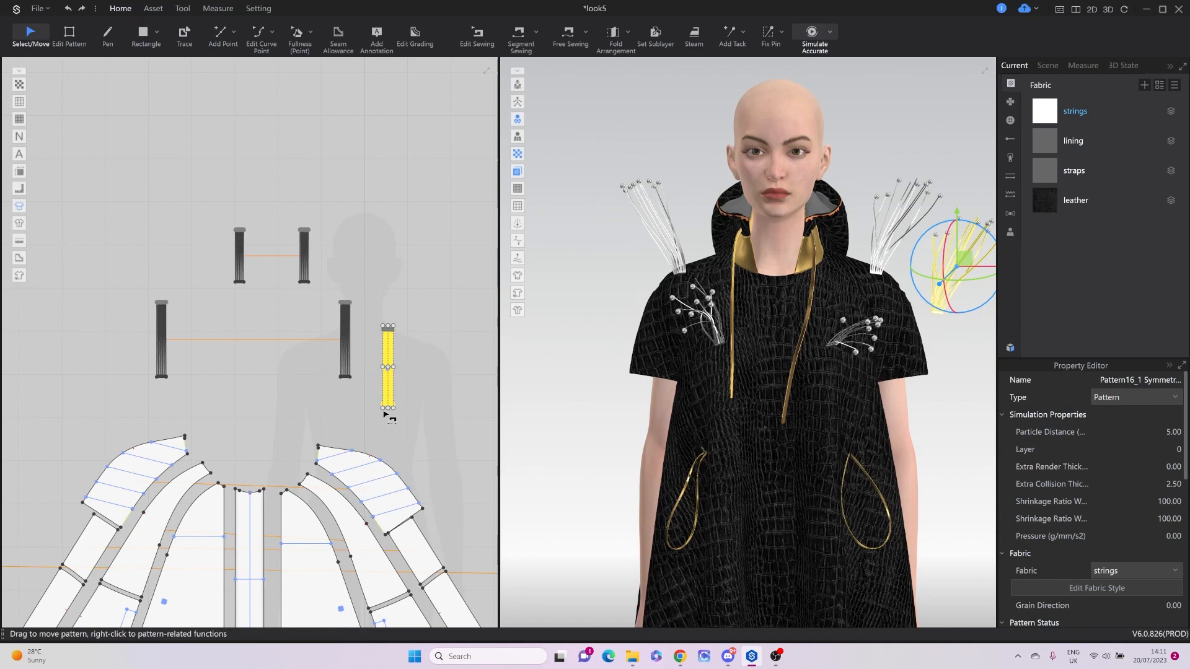
Free-sew the 22 mm bottom edge of the pasted strip to the next internal line on the left shoulder panel.
key(m)
scroll(389, 416, up, 3)
click(389, 398)
scroll(412, 406, down, 3)
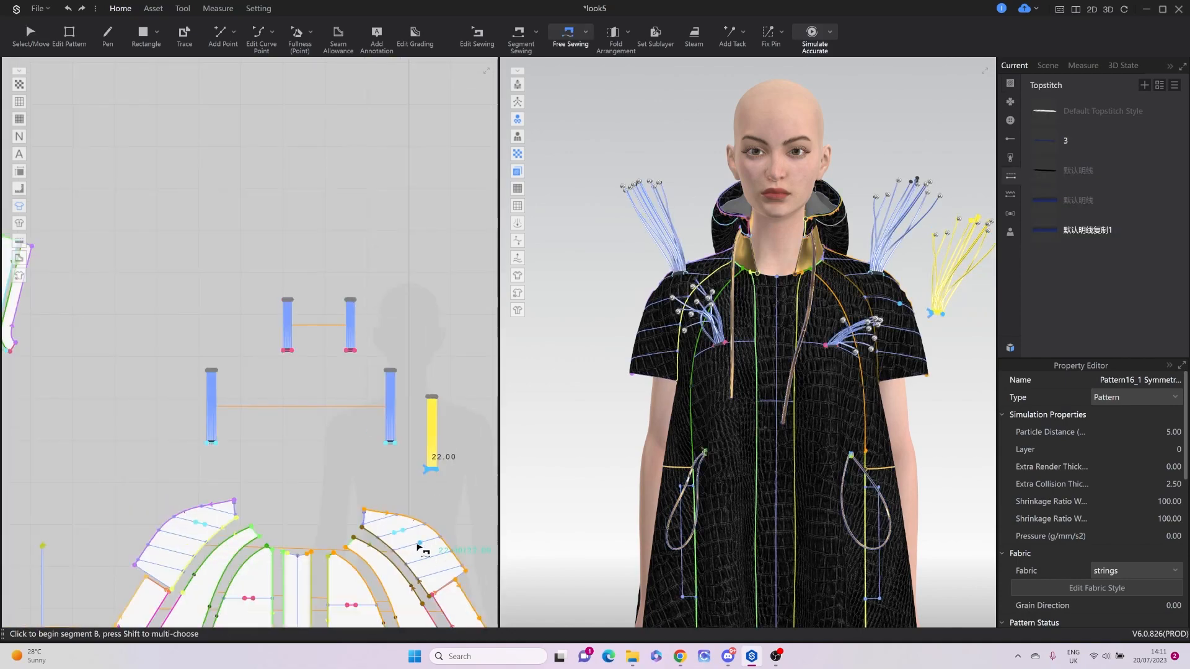
click(428, 546)
Freeze both shoulder sleeve panels and simulate so the newly sewn strings attach to the shoulder.
key(q)
right_click(665, 329)
click(689, 122)
key(space)
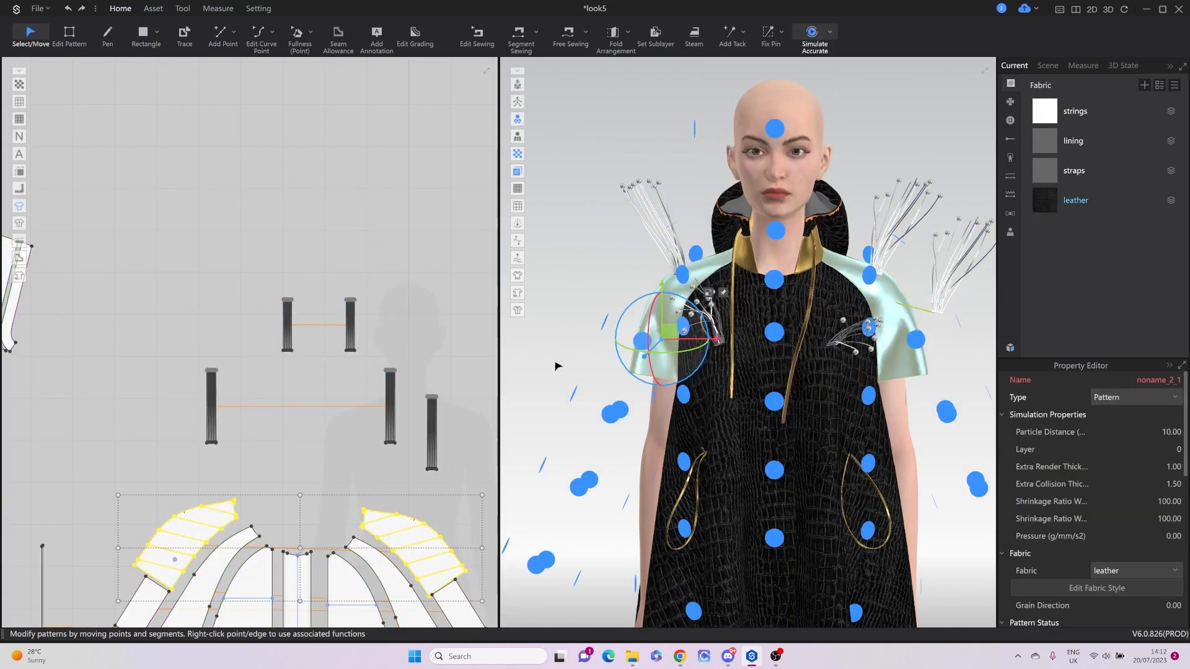
Copy the outermost left-shoulder string strip and free-sew the copy's 22 mm bottom edge to the inner end of the panel's third internal line.
click(432, 434)
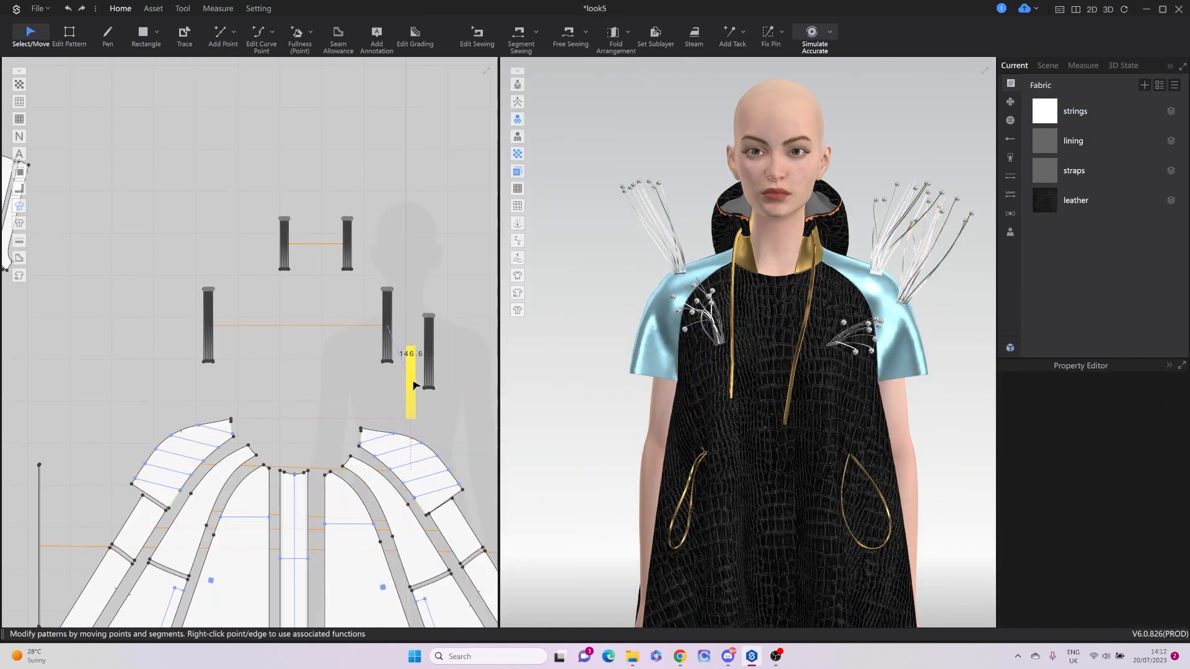
key(m)
scroll(404, 394, up, 5)
click(375, 378)
scroll(396, 387, up, 2)
click(361, 373)
scroll(439, 426, down, 6)
click(459, 415)
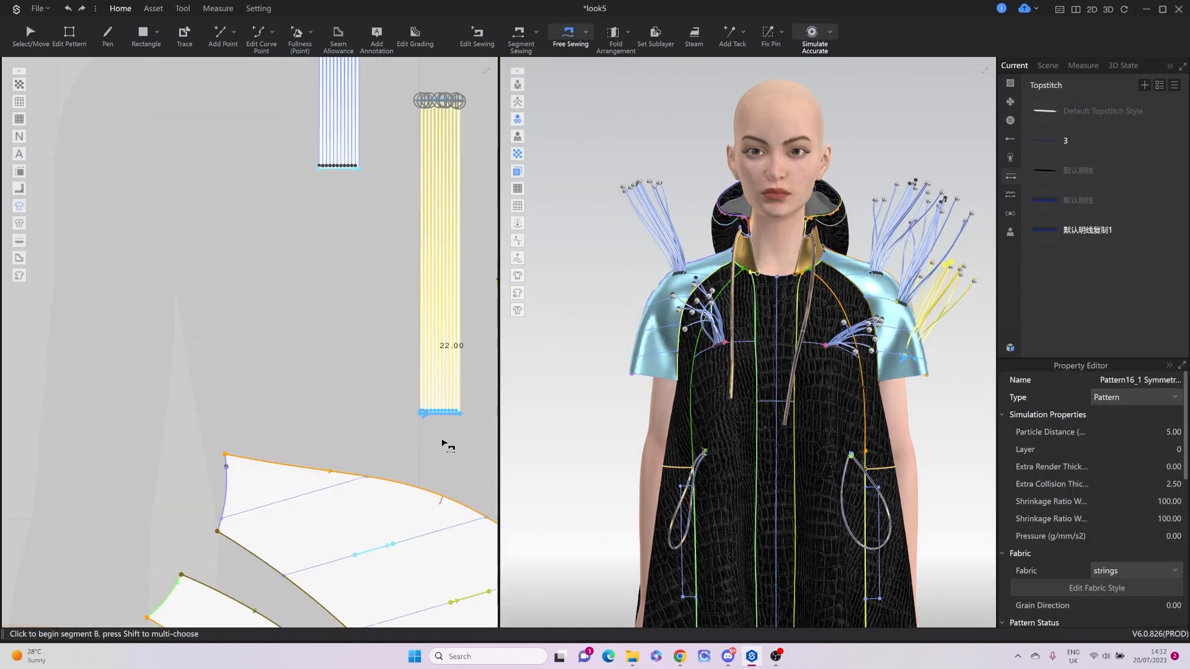
scroll(446, 443, down, 1)
middle_drag(446, 444, 438, 353)
click(364, 494)
click(393, 486)
Place the strip sewn to the third internal line on the avatar's left shoulder in 3D and simulate briefly.
key(q)
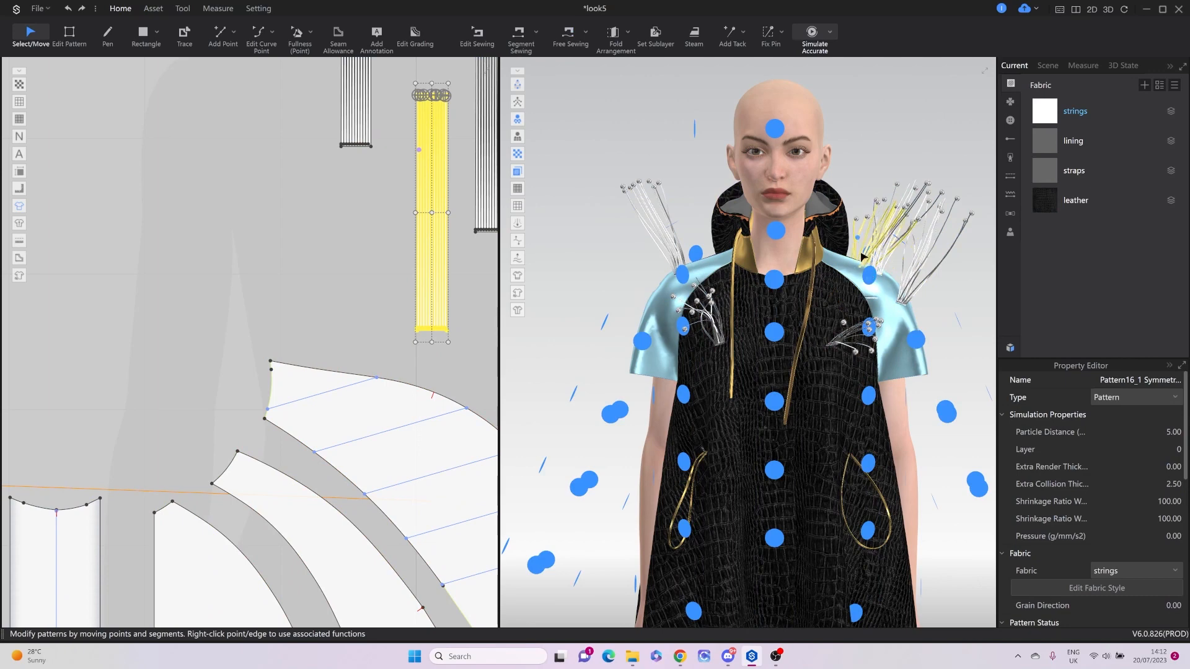
key(space)
key(space)
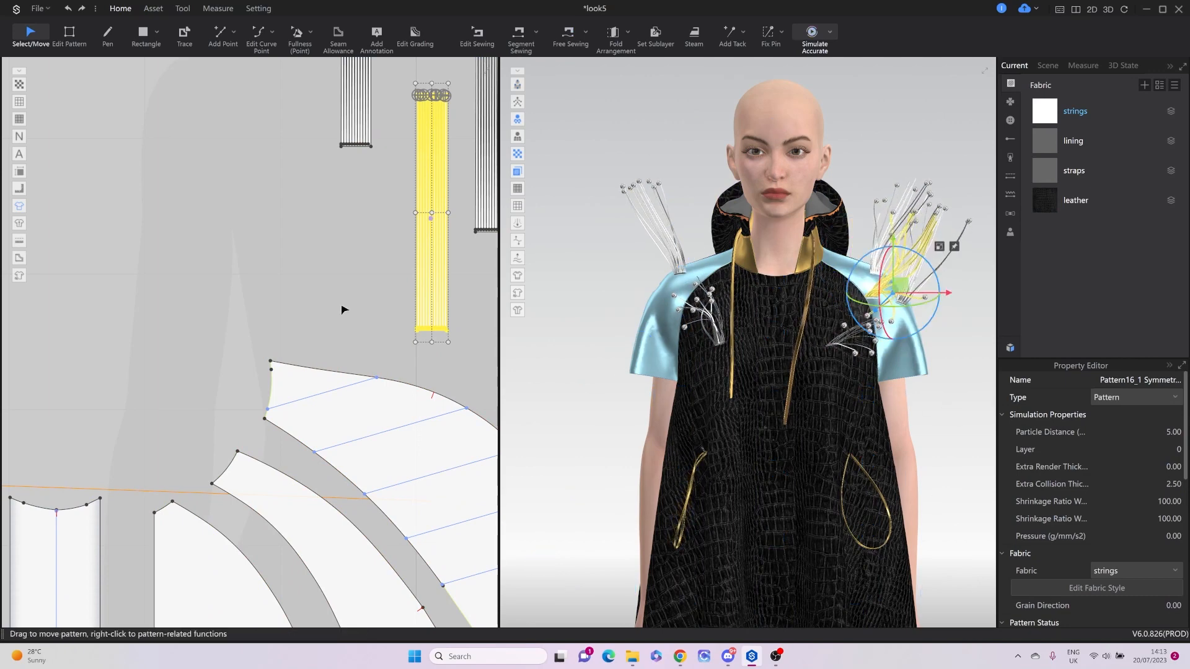
Paste a string strip above the left shoulder panel's neck end and free-sew its bottom edge to the first internal line.
key(ctrl+v)
click(279, 202)
key(m)
scroll(267, 308, up, 5)
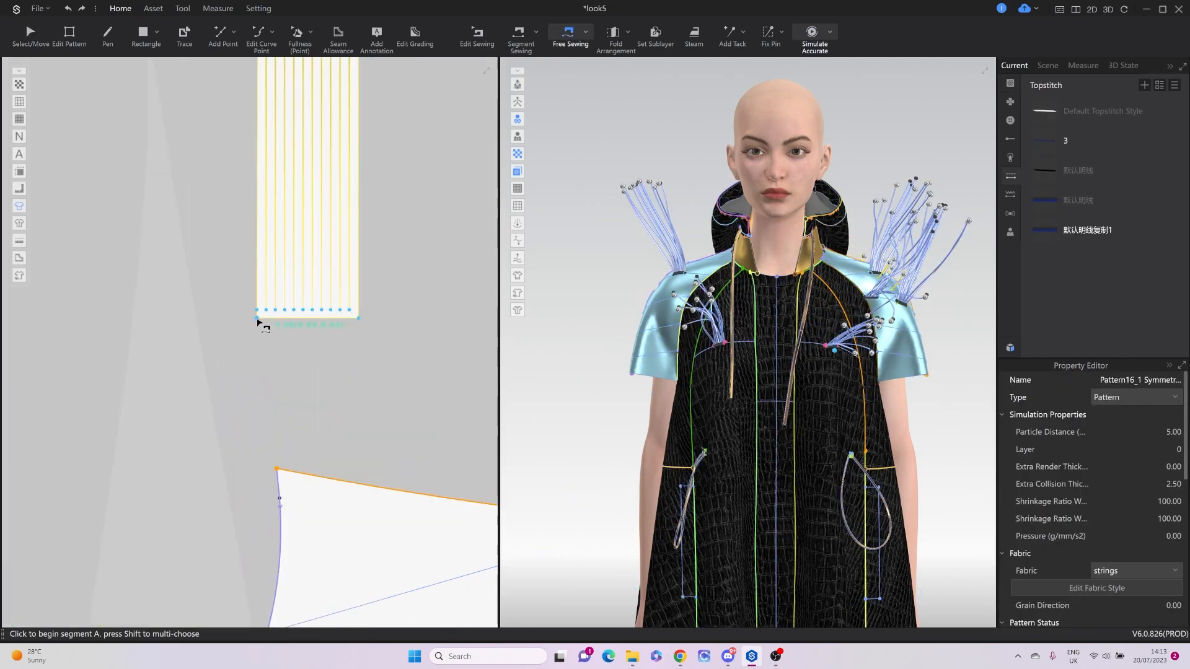
click(258, 320)
click(358, 319)
scroll(374, 320, down, 2)
click(396, 476)
Move the strip sewn to the first internal line onto the avatar's left shoulder beside the collar in 3D and simulate.
click(773, 402)
key(space)
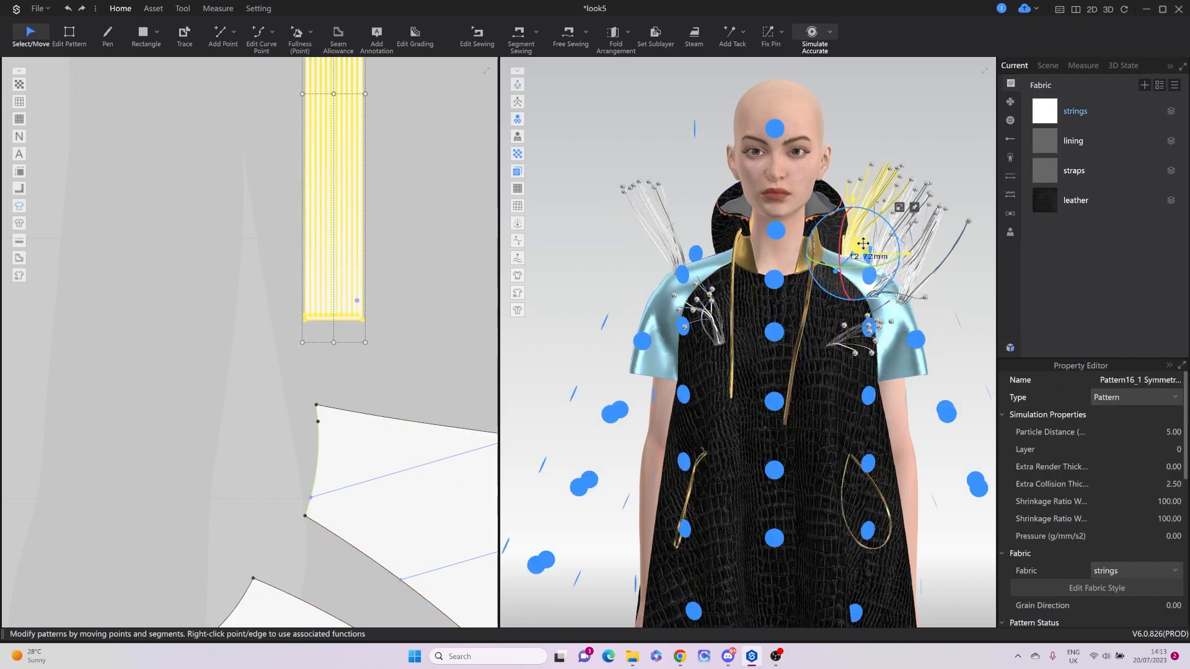
key(space)
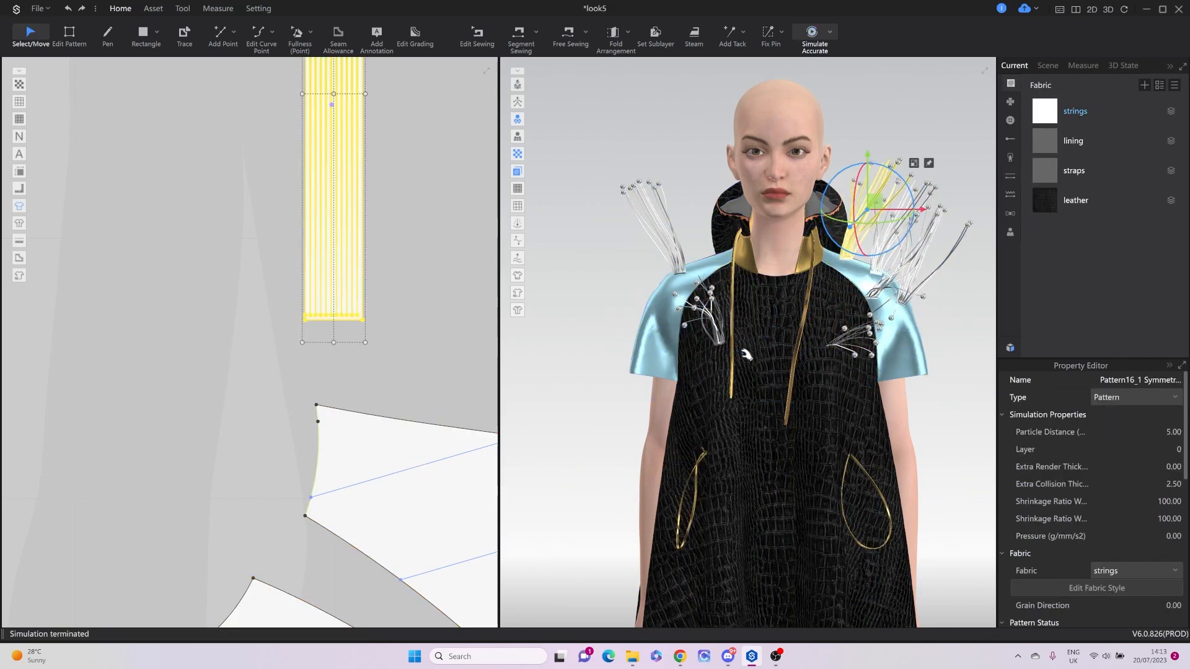
Paste another string strip and free-sew its 22 mm bottom edge to the inner end of the left shoulder panel's second internal line.
scroll(241, 273, down, 3)
right_click(209, 329)
click(242, 337)
click(219, 279)
key(m)
scroll(193, 418, up, 5)
click(212, 393)
click(302, 394)
scroll(303, 397, down, 4)
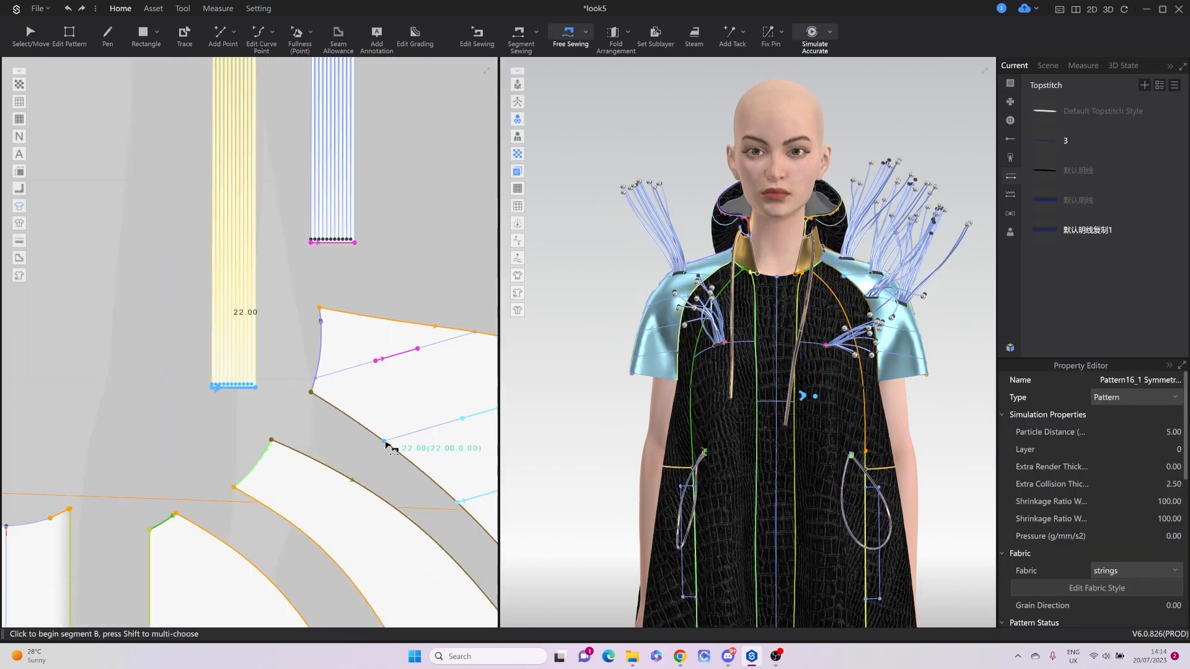
click(384, 441)
click(428, 428)
Position the strip sewn to the second internal line on the avatar's left shoulder in 3D and simulate it.
key(q)
click(254, 349)
click(869, 255)
drag(828, 249, 868, 256)
key(space)
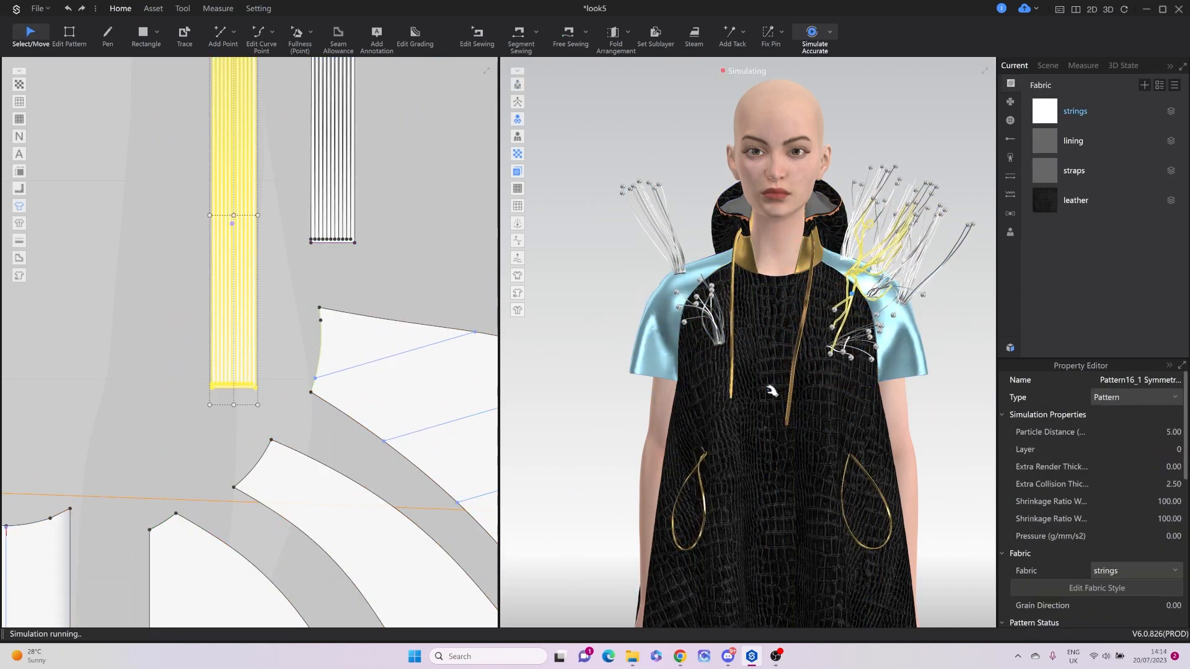
key(space)
Copy the selected string strip to the panel's outer side and free-sew its bottom edge to the inner part of the fourth internal line.
scroll(434, 289, down, 5)
middle_drag(449, 285, 293, 298)
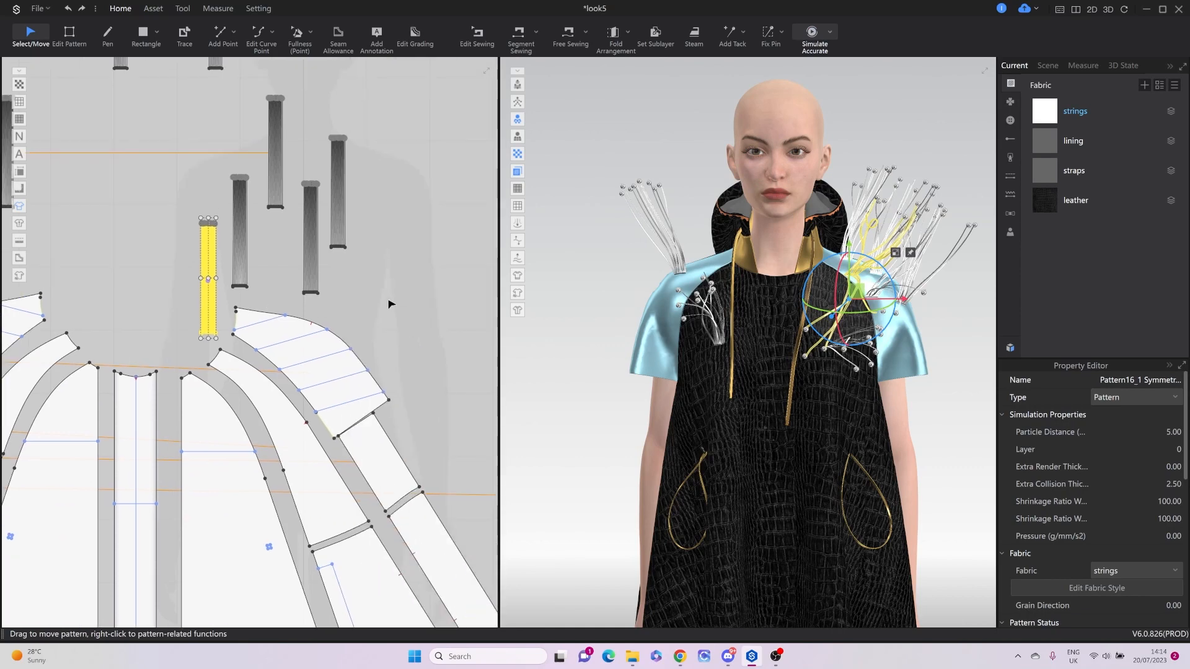
key(ctrl+c)
key(ctrl+v)
click(383, 281)
scroll(359, 347, up, 5)
key(m)
scroll(413, 325, up, 2)
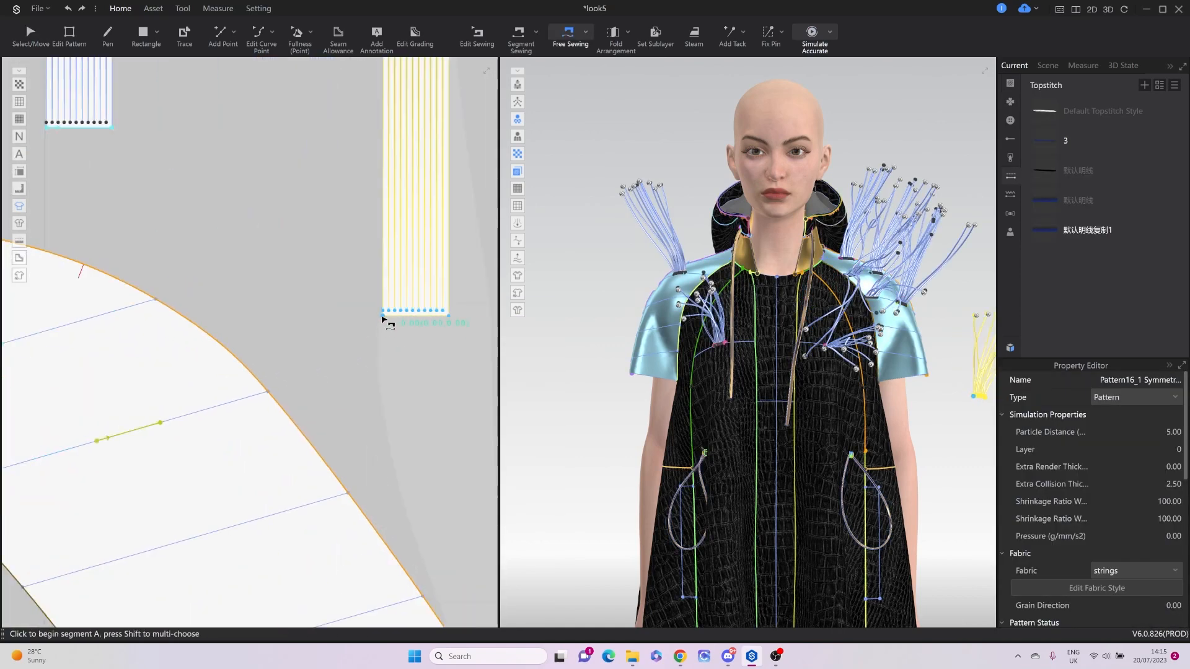
click(382, 316)
click(449, 316)
scroll(458, 376, down, 4)
click(222, 490)
click(261, 479)
Position the first strip of the fourth internal line on the avatar's left shoulder in 3D and simulate it.
key(q)
click(430, 308)
key(shift+f)
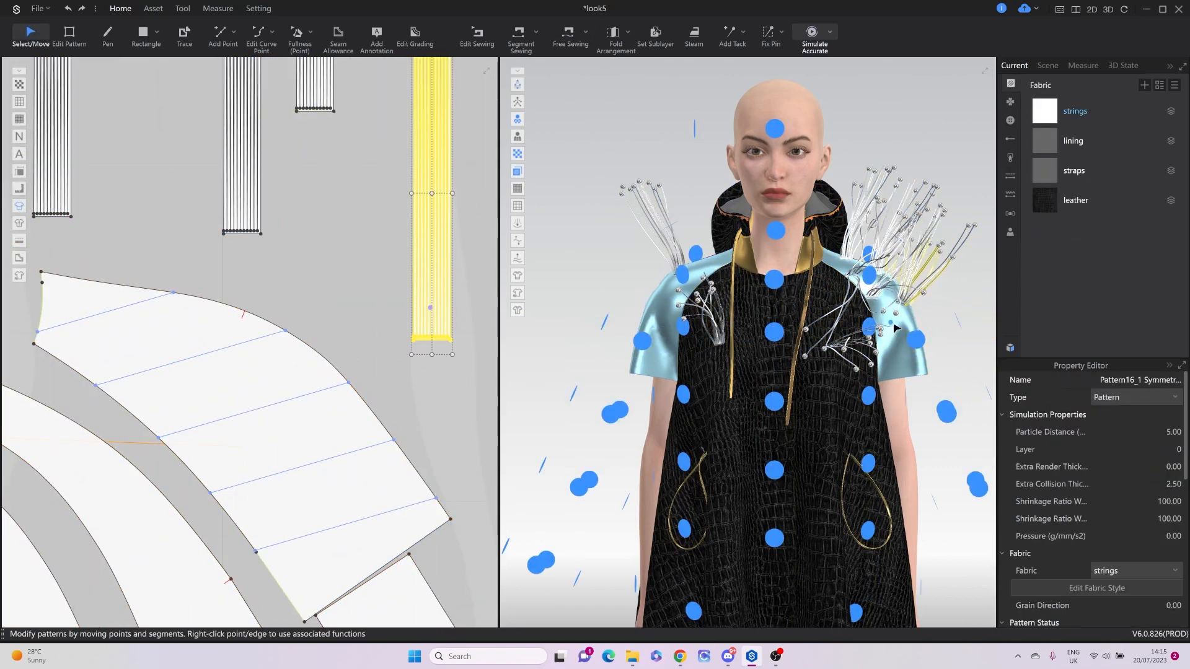
key(space)
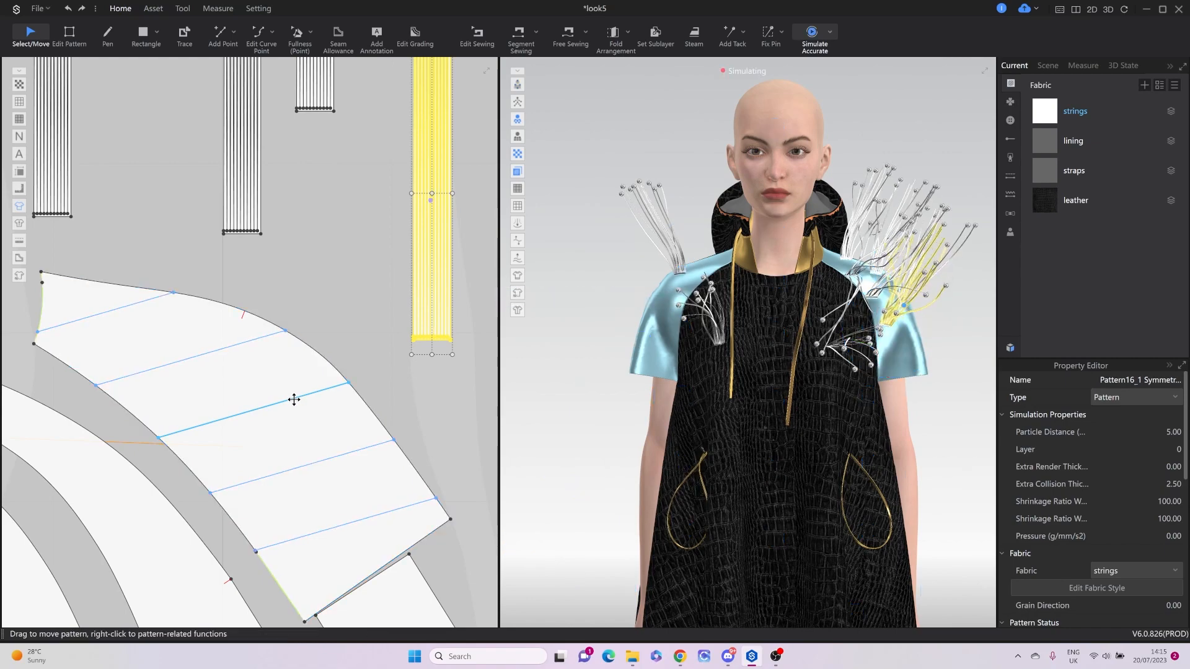
key(space)
Paste another string strip and free-sew its bottom edge to the outer part of the left shoulder panel's fourth internal line.
middle_drag(294, 400, 188, 369)
right_click(375, 354)
click(401, 364)
click(407, 398)
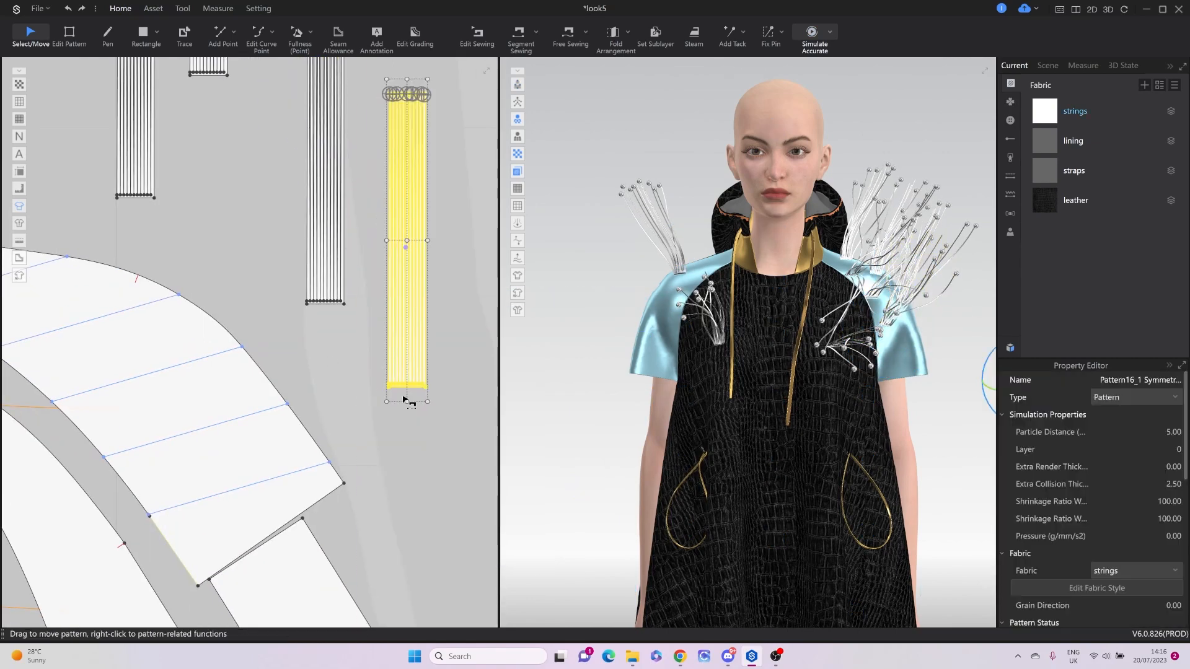
key(m)
click(376, 398)
click(453, 398)
click(235, 437)
click(274, 424)
Move the second strip of the fourth internal line close to the avatar's left shoulder in 3D.
scroll(868, 347, down, 4)
key(q)
drag(961, 393, 897, 330)
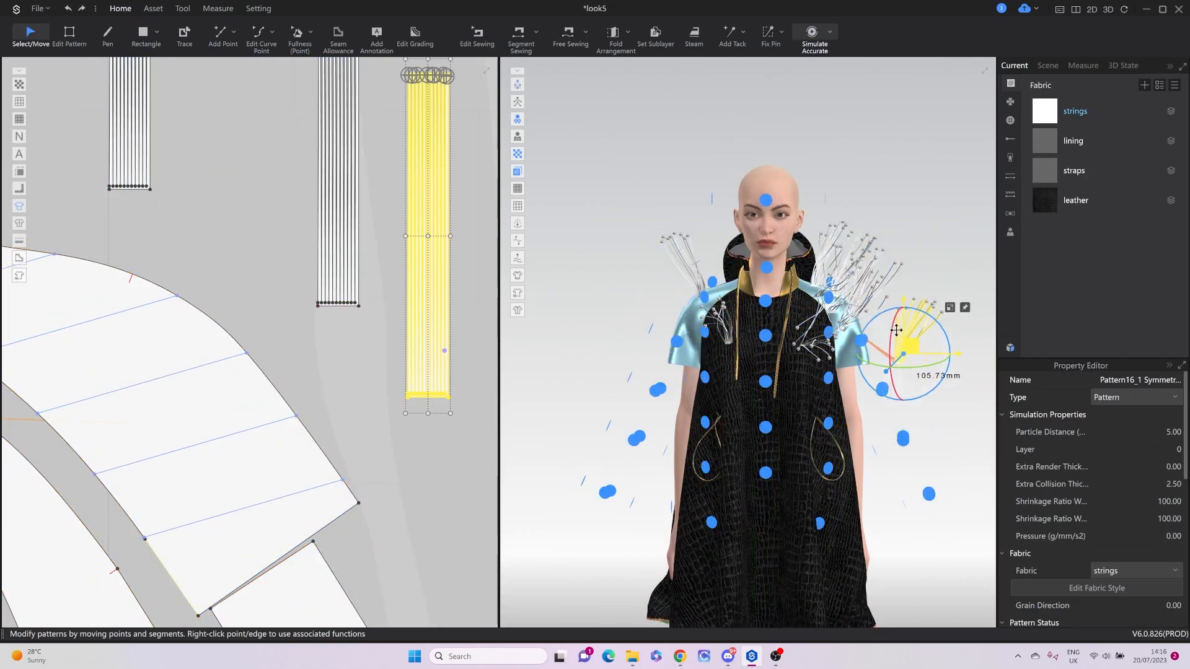
Paste another string strip and free-sew its 22 mm bottom edge to the inner part of the left shoulder panel's fifth internal line.
right_click(414, 253)
click(443, 263)
click(462, 397)
scroll(467, 395, up, 5)
middle_drag(466, 392, 385, 392)
click(374, 380)
click(445, 382)
scroll(455, 396, down, 5)
click(214, 375)
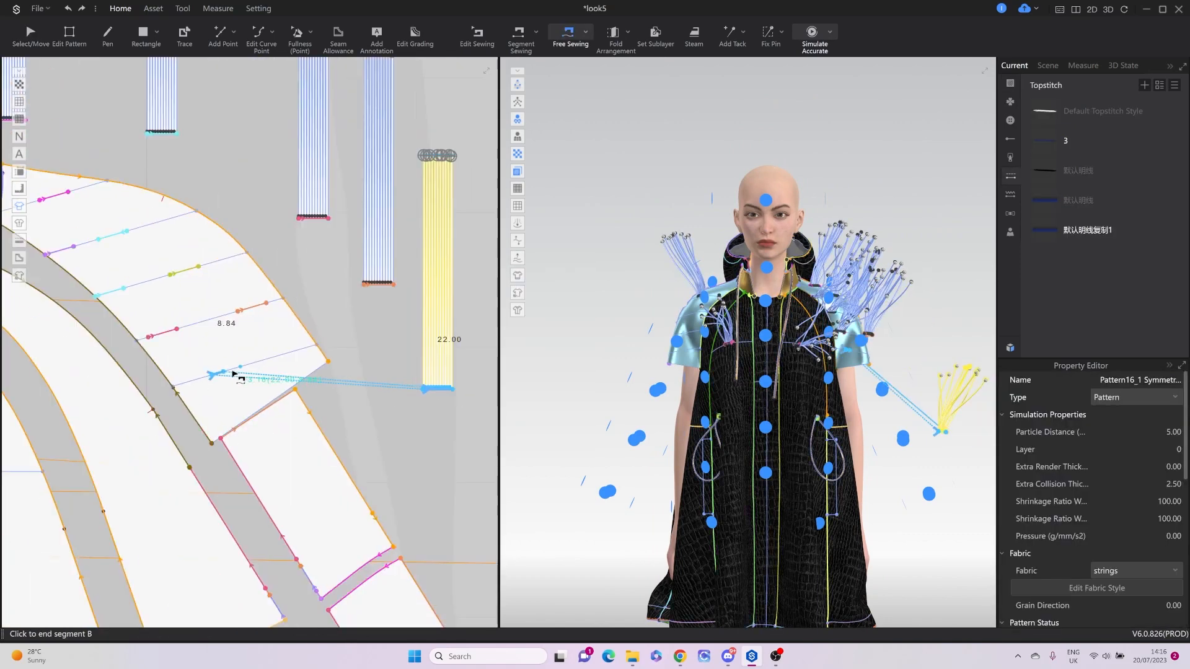
click(243, 367)
Move the first strip of the fifth internal line onto the avatar's left sleeve in 3D.
middle_drag(494, 443, 425, 426)
key(q)
drag(944, 422, 859, 346)
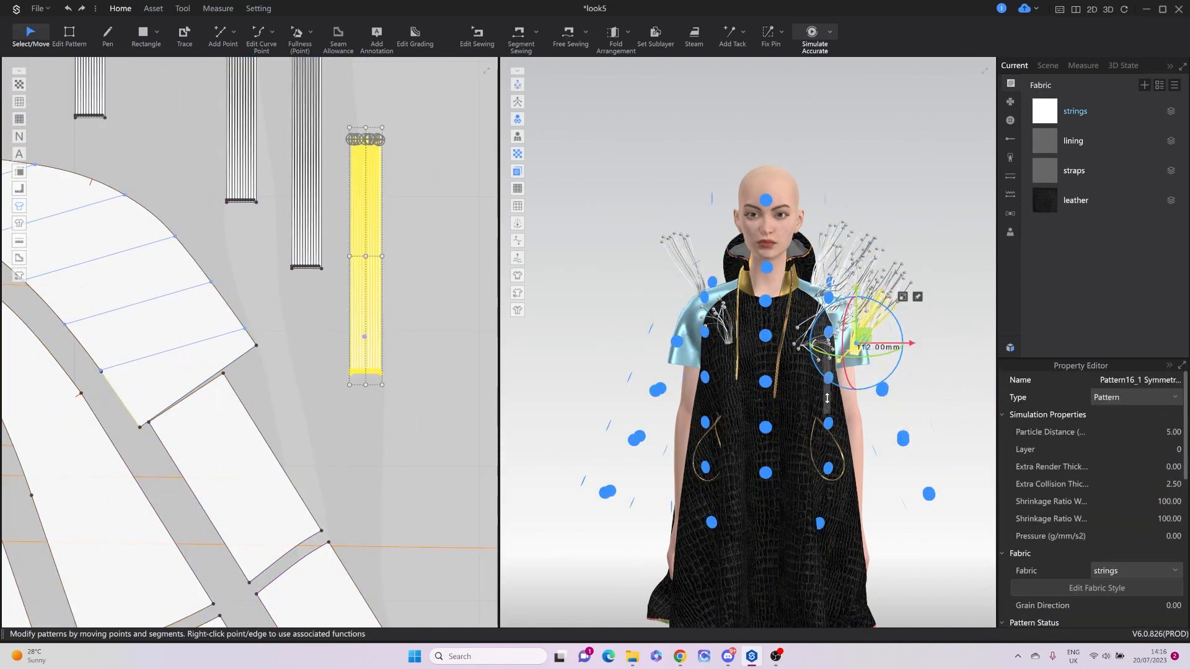
Paste one more string strip and free-sew its 22 mm bottom edge to the outer part of the left shoulder panel's fifth internal line.
right_click(410, 352)
click(439, 361)
click(438, 343)
scroll(434, 460, up, 5)
key(m)
scroll(435, 462, up, 2)
click(407, 459)
click(480, 459)
scroll(480, 460, down, 5)
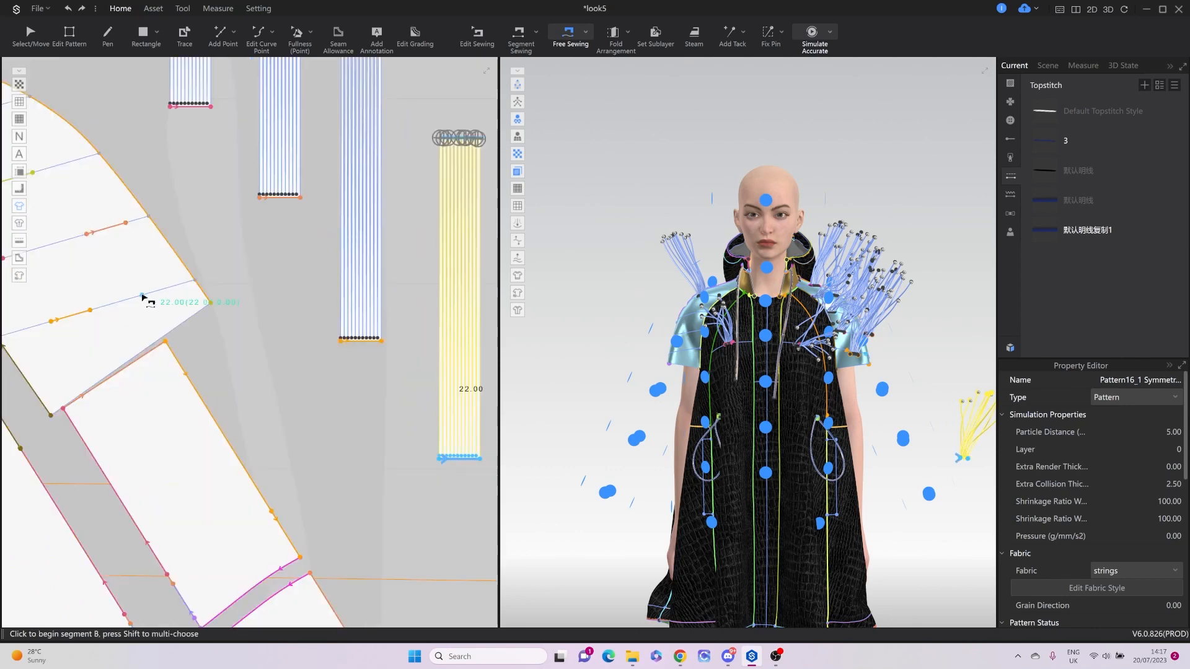
click(143, 295)
click(183, 284)
Move the last pasted strip next to the avatar's left sleeve in 3D and simulate all the new strings.
key(q)
drag(968, 453, 887, 329)
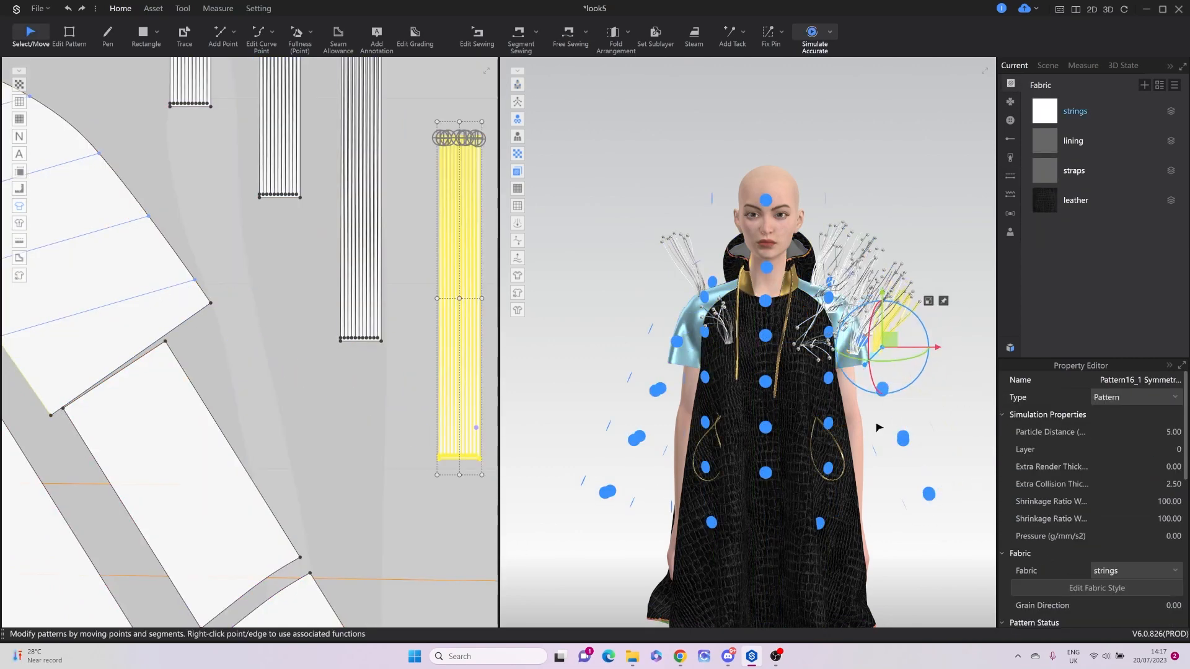
key(space)
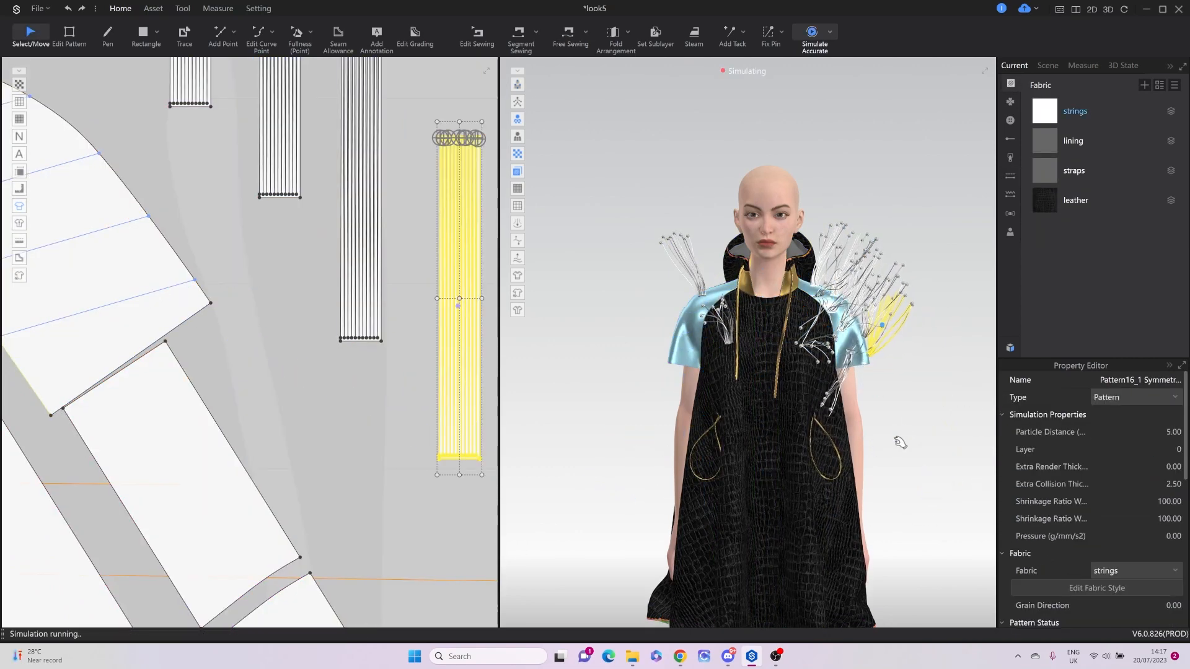
click(845, 392)
key(space)
Unfreeze the left shoulder sleeve panel and simulate it together with the attached strings.
scroll(868, 366, up, 3)
right_click(886, 343)
click(914, 90)
key(space)
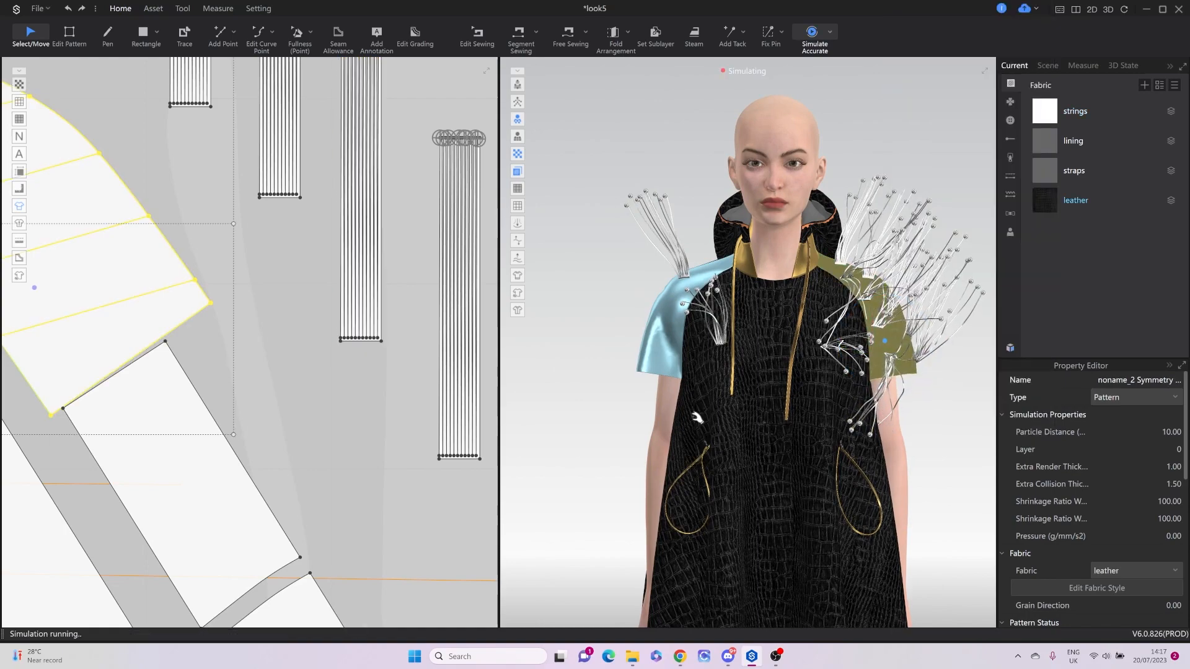
key(space)
Delete the existing string strip belonging to the avatar's right shoulder from the 2D layout.
scroll(428, 409, down, 6)
drag(300, 258, 358, 379)
key(Delete)
Select all the left-shoulder string strips and create symmetric copies with sewing about 631 mm away, above the right shoulder panel.
scroll(333, 361, down, 3)
click(346, 362)
shift+click(357, 347)
shift+click(369, 323)
shift+click(388, 335)
shift+click(403, 362)
shift+click(413, 372)
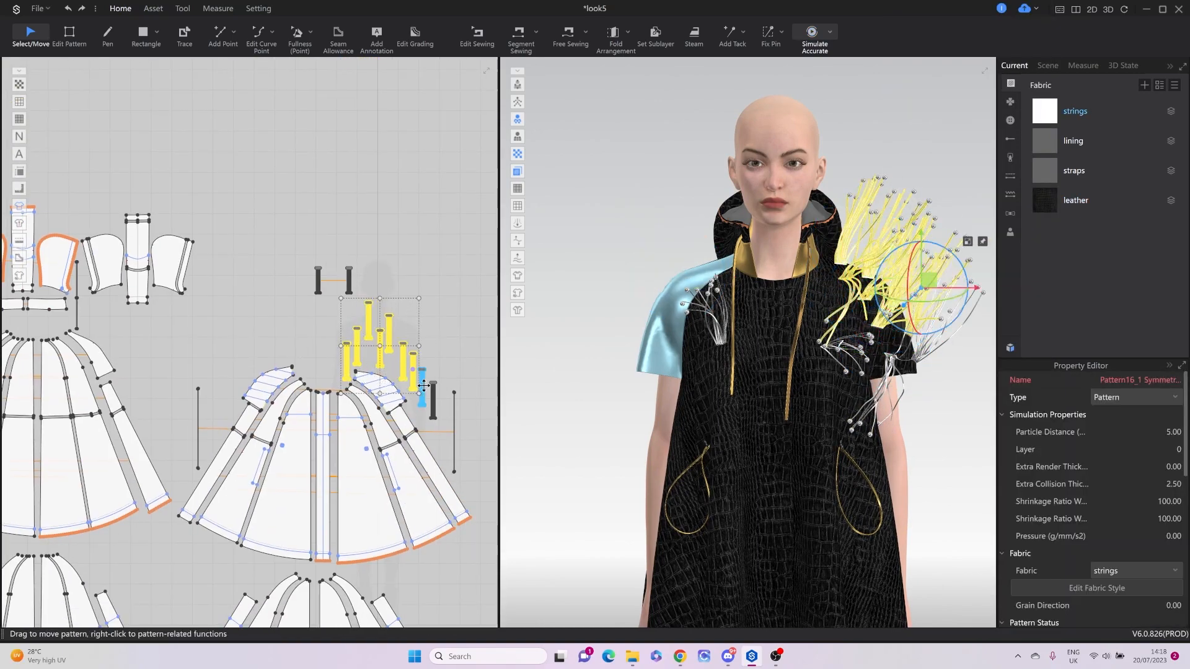
shift+click(433, 402)
right_click(434, 402)
click(513, 27)
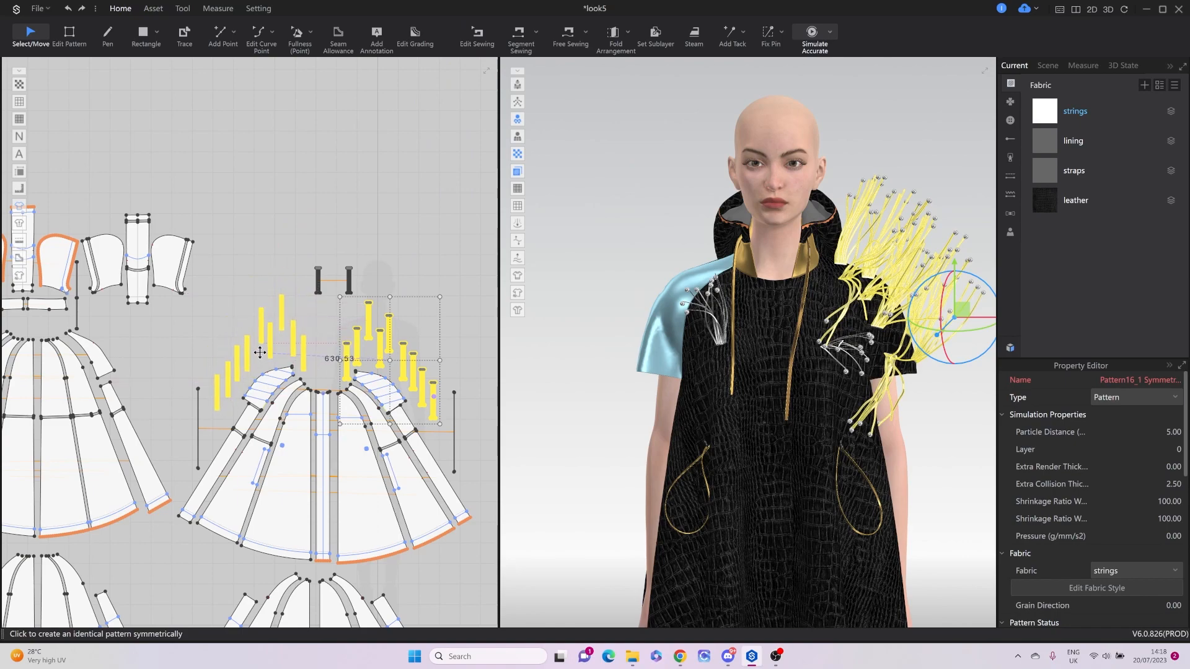
click(260, 352)
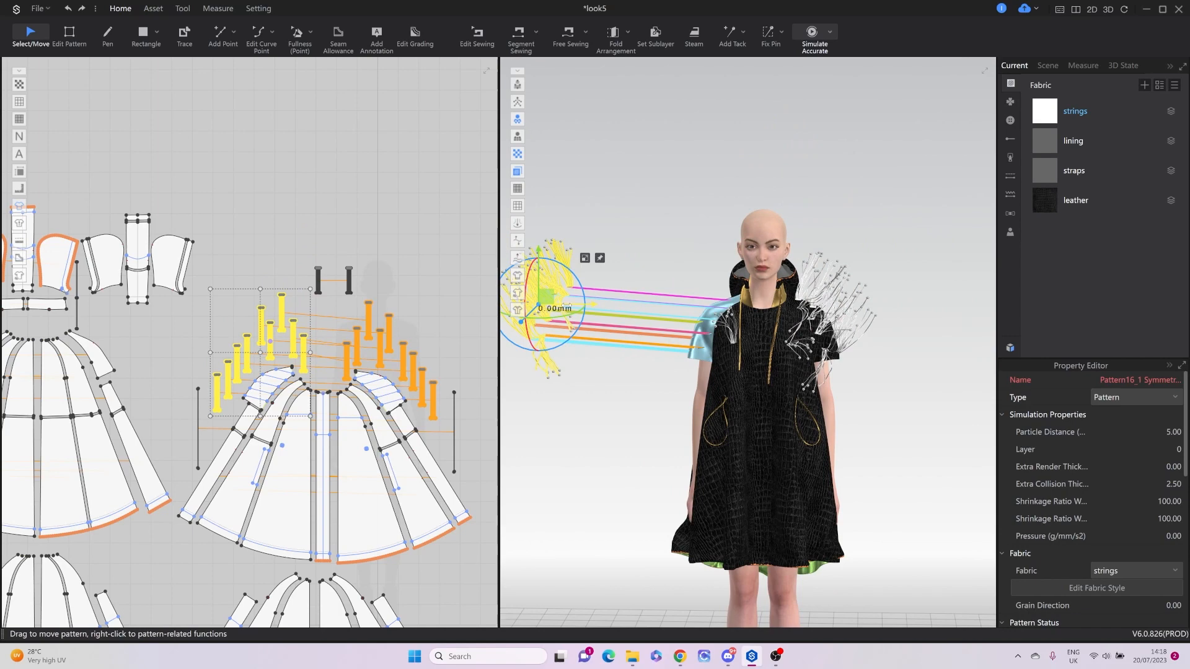
Position the mirrored string strips around the avatar's right shoulder in 3D and simulate them.
drag(567, 308, 730, 303)
scroll(708, 308, up, 5)
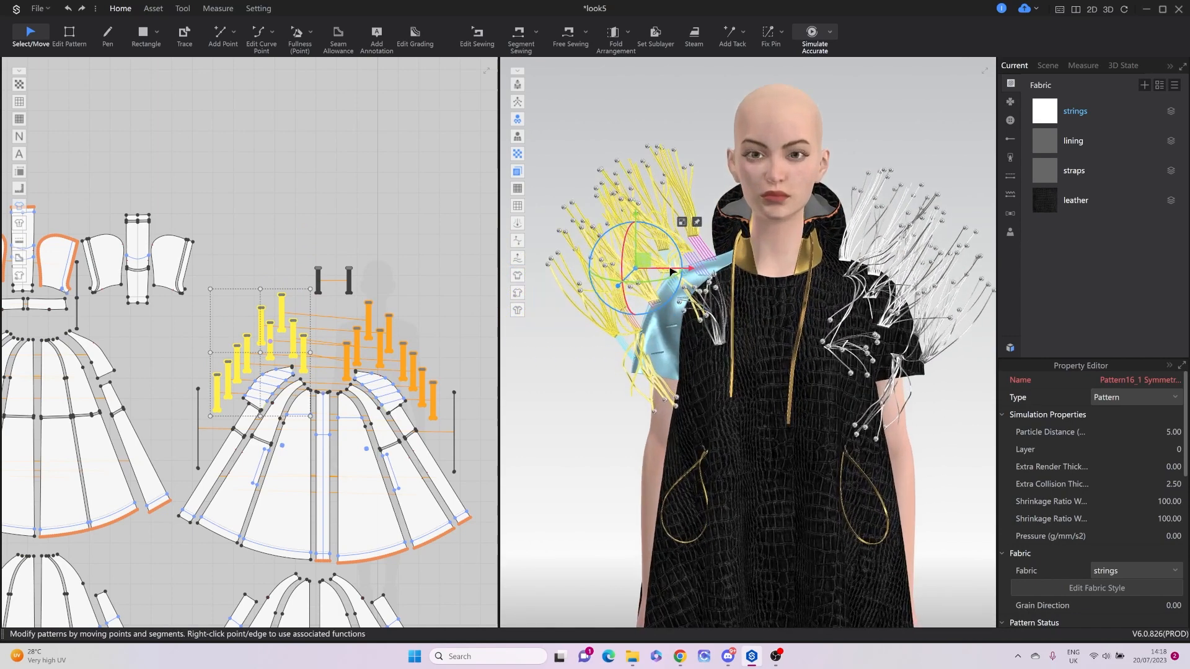
drag(650, 263, 659, 288)
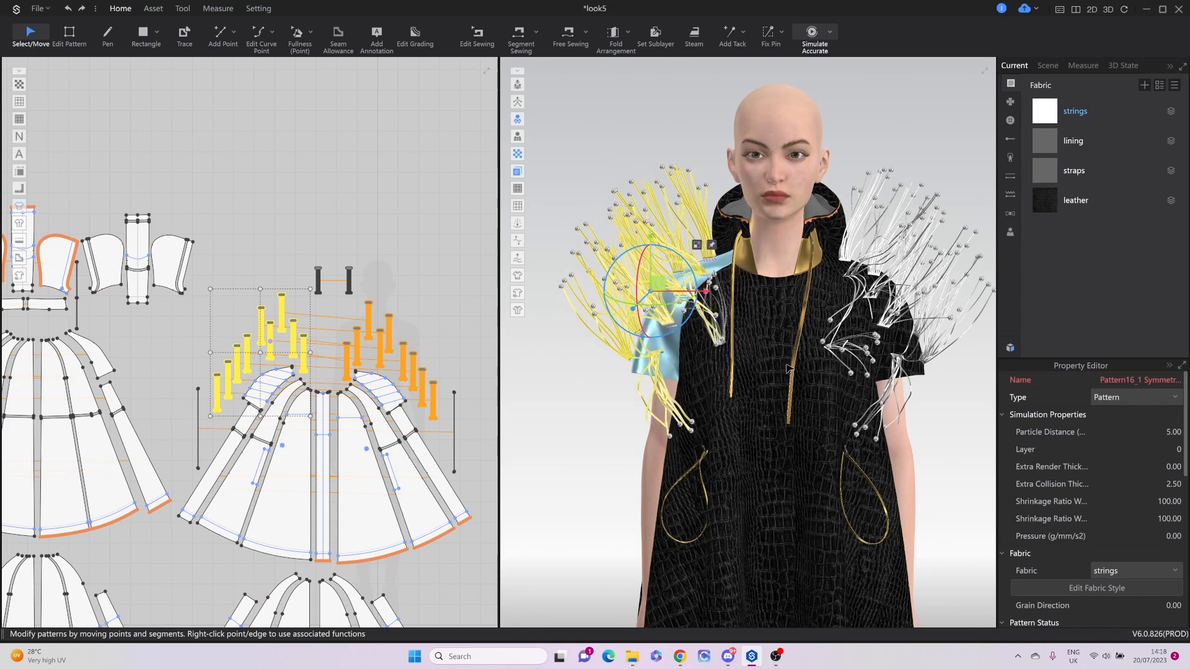
key(space)
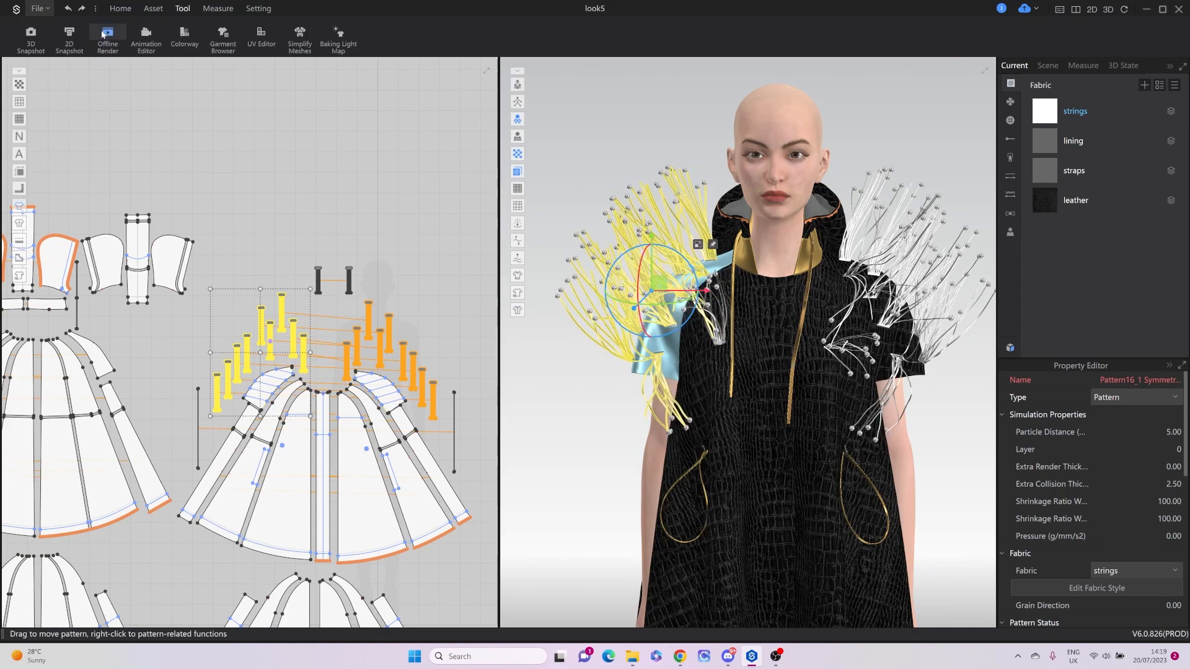
Start an offline render of the fringed cape, clear the pattern selection and check the garment from the front and side.
click(107, 36)
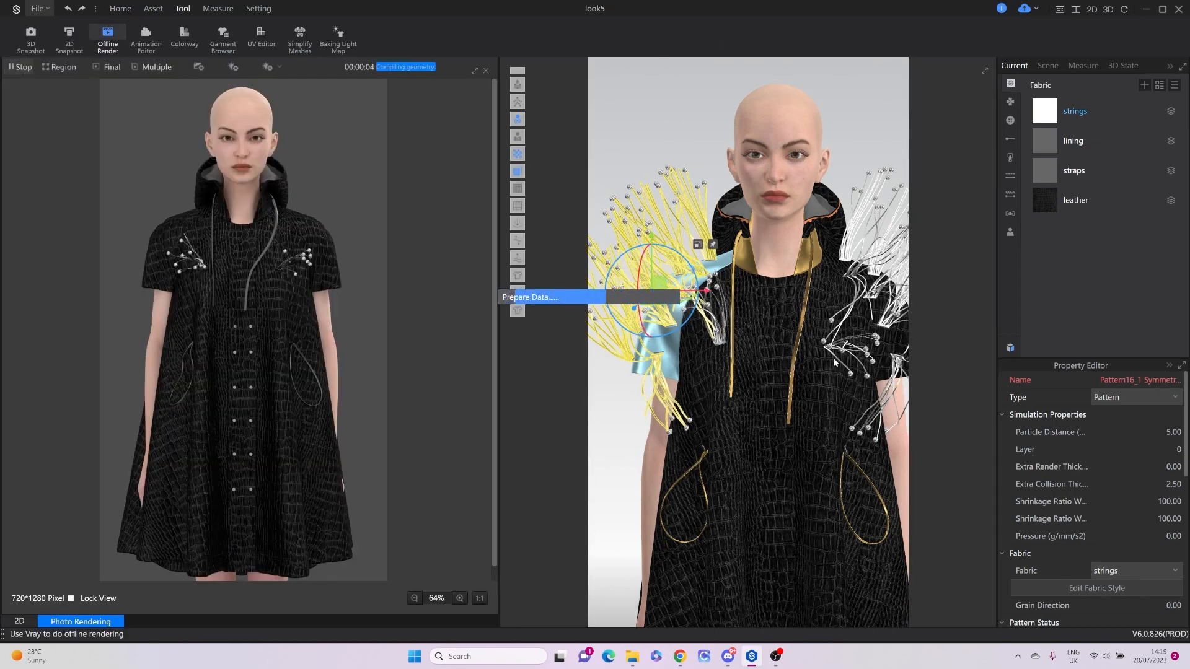
scroll(834, 363, down, 2)
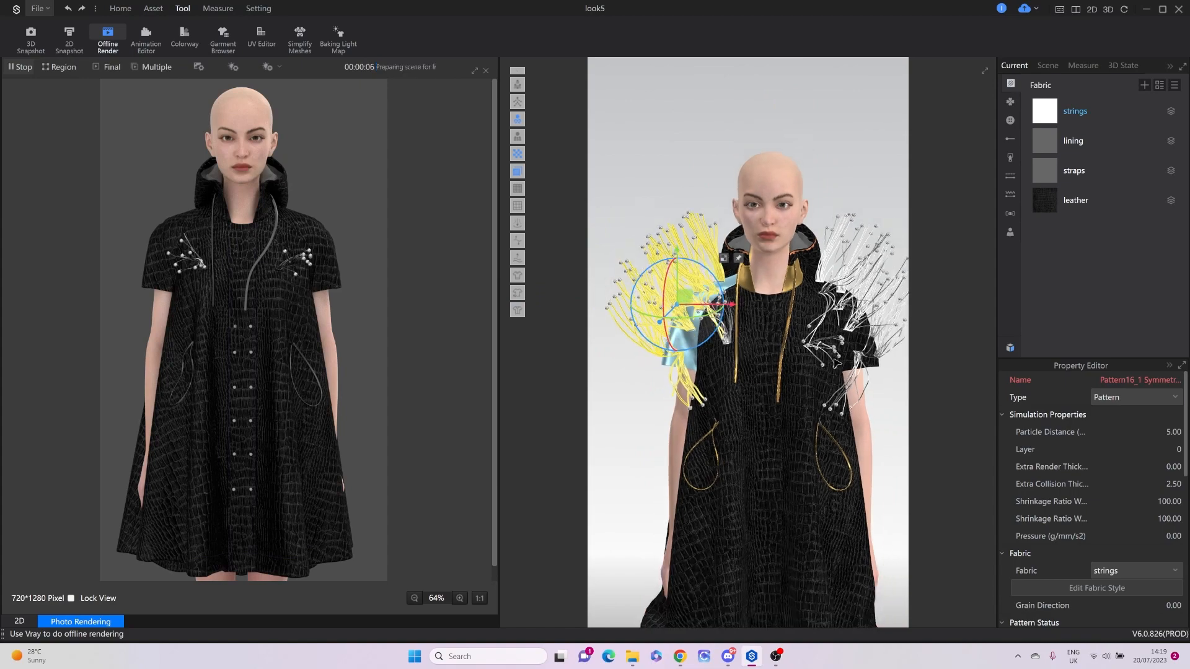
mouse_move(752, 446)
right_down()
mouse_move(738, 446)
mouse_move(775, 445)
mouse_move(759, 444)
right_up()
middle_drag(760, 444, 742, 389)
scroll(742, 389, down, 1)
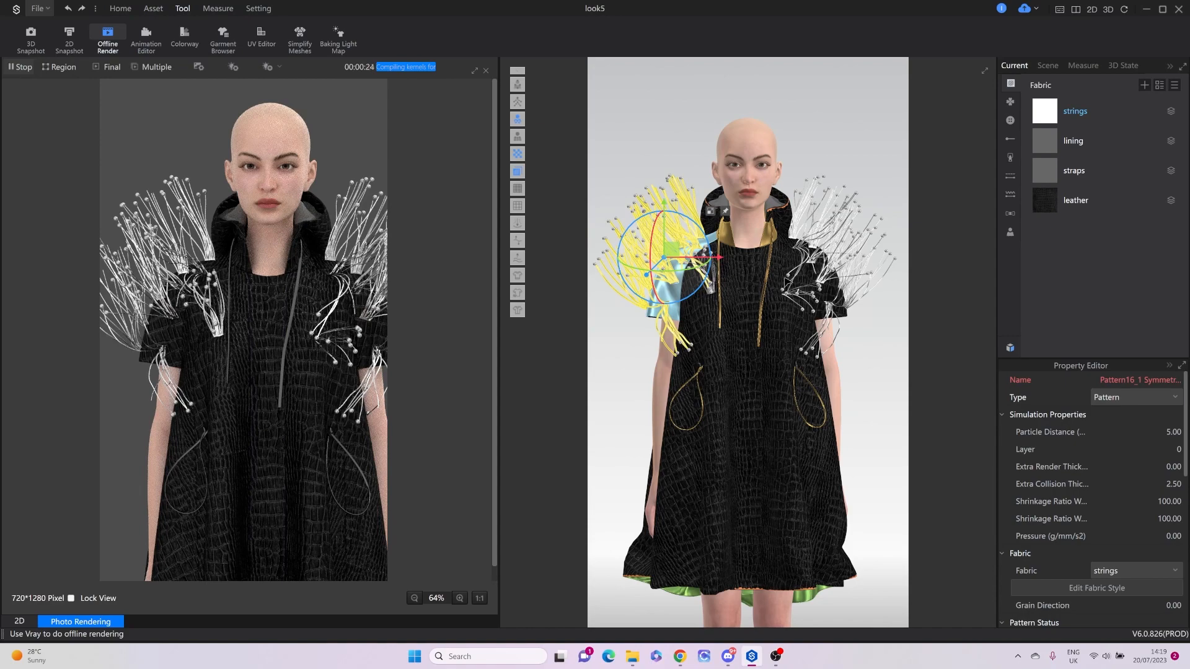
click(747, 358)
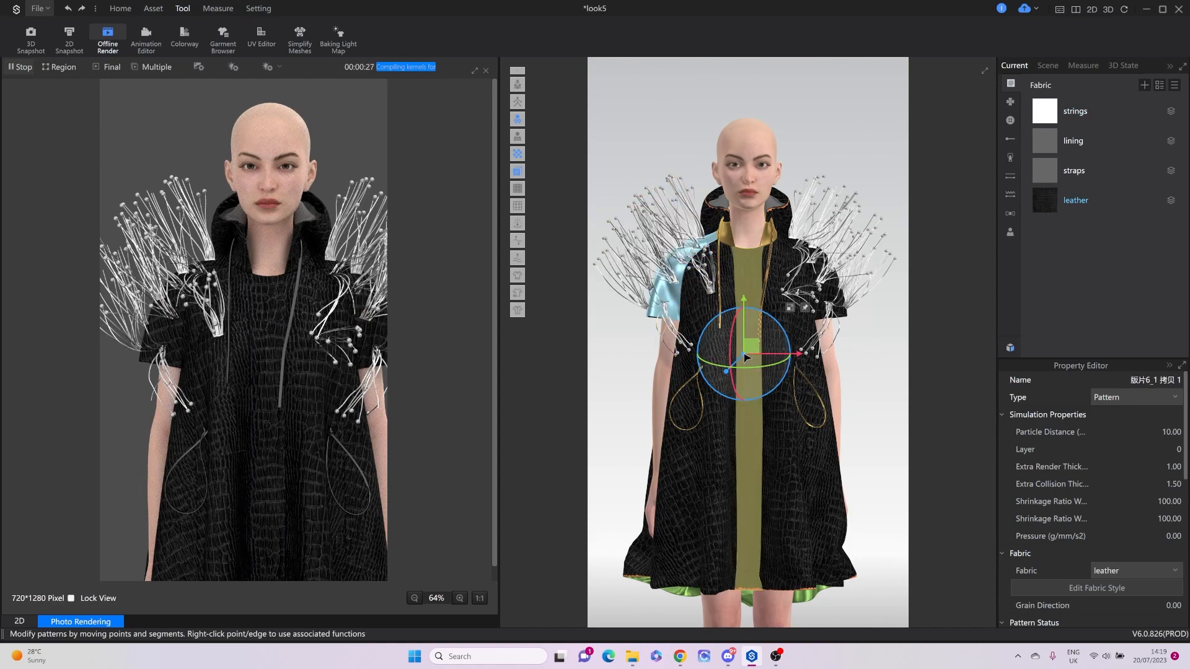
click(621, 400)
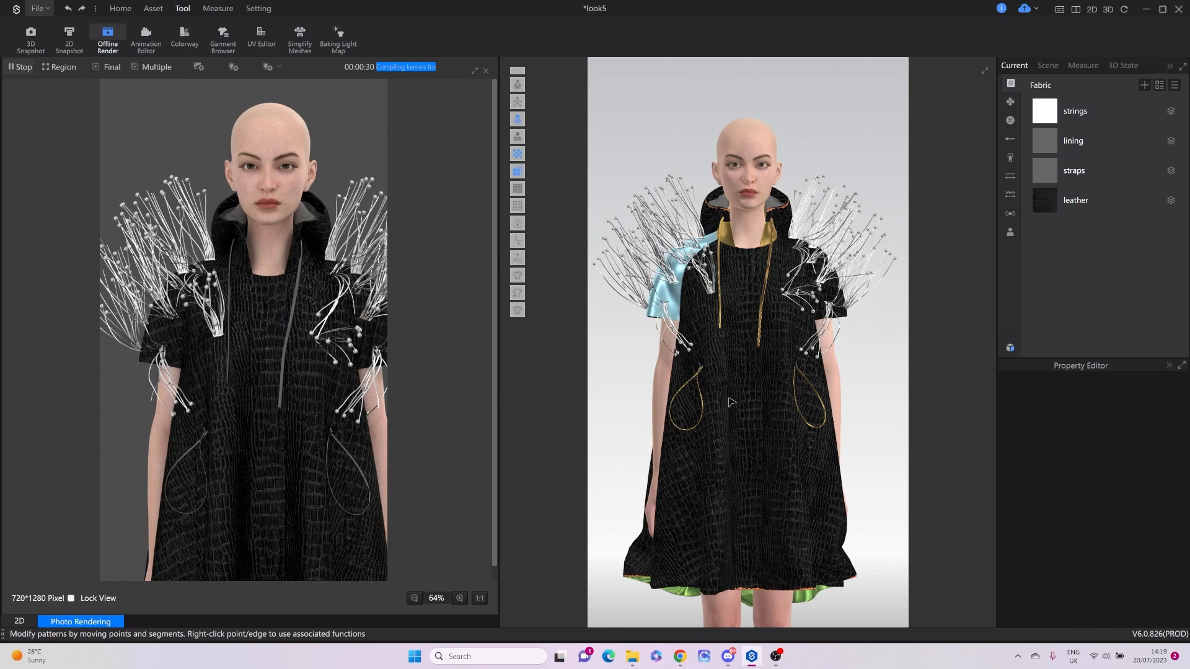
scroll(731, 402, down, 1)
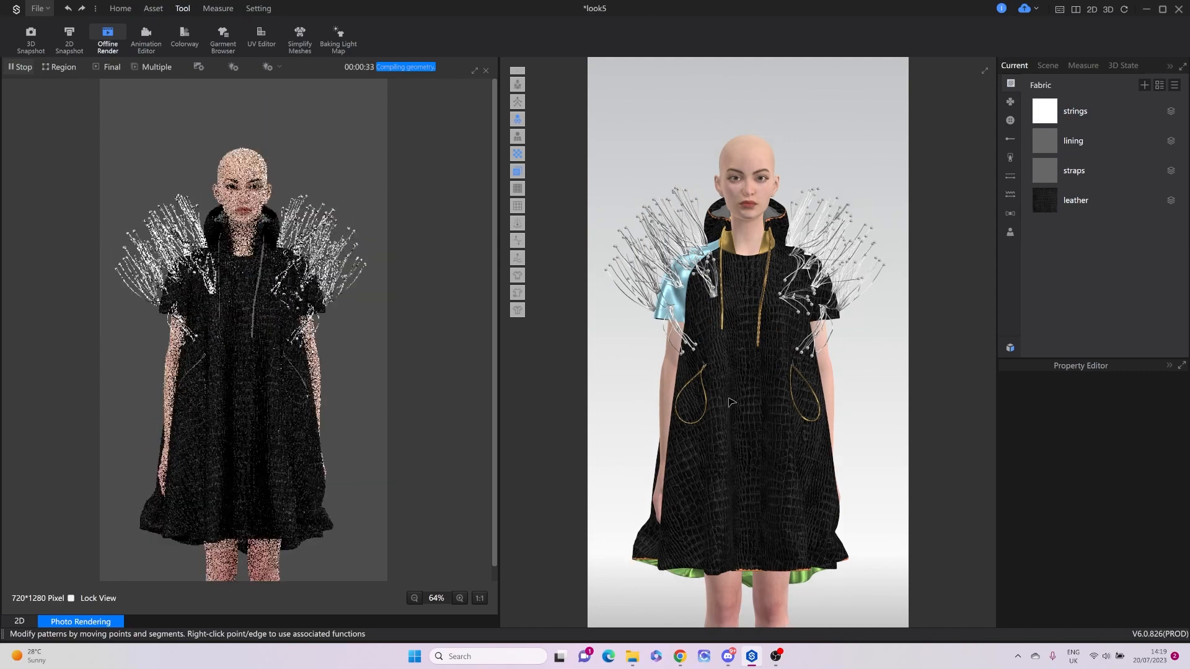
right_drag(722, 406, 603, 421)
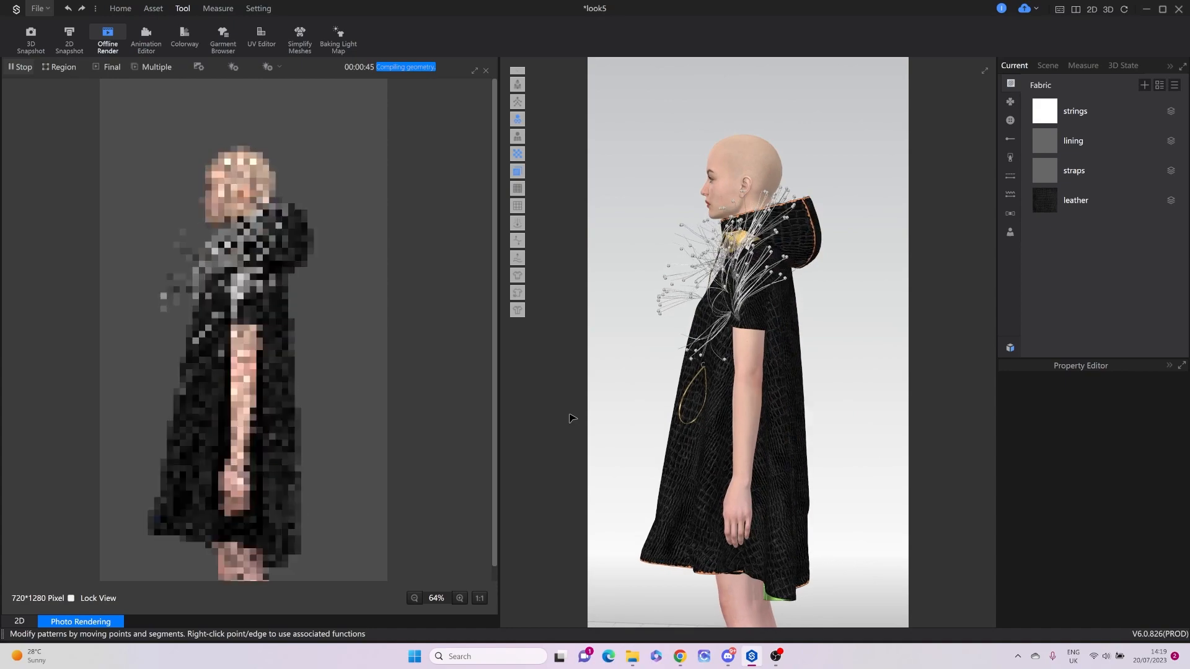
right_drag(580, 418, 724, 405)
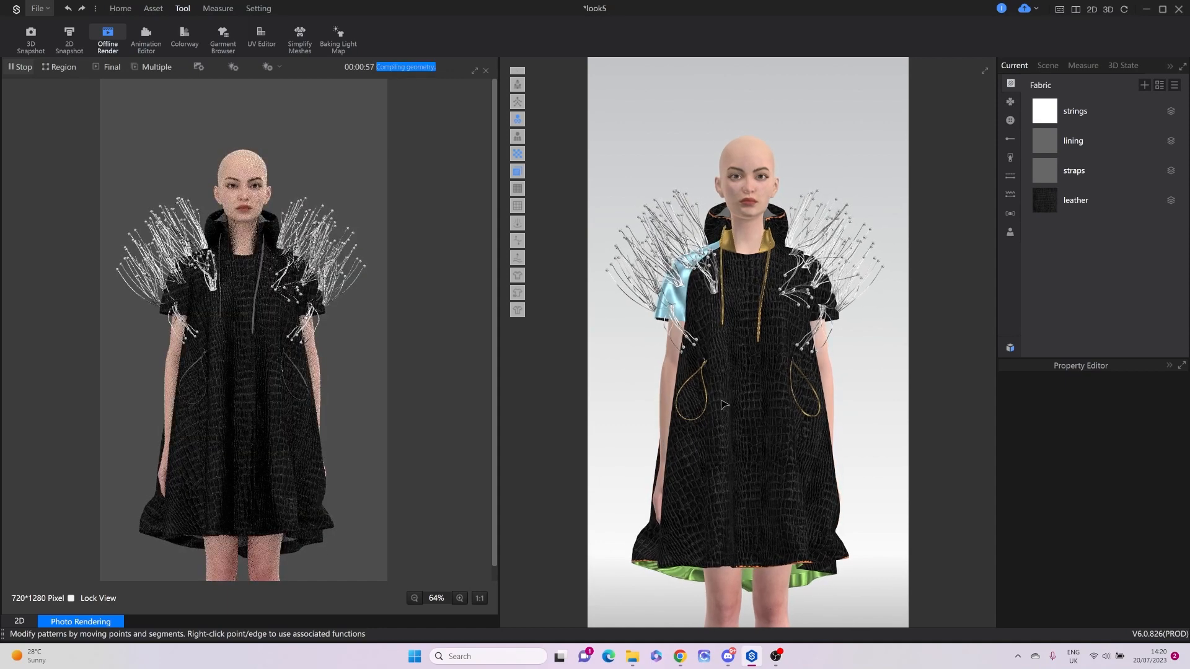
Change the strings fabric's texture color to gray 666666 and check the fringes in the render.
click(1102, 113)
scroll(1150, 492, up, 5)
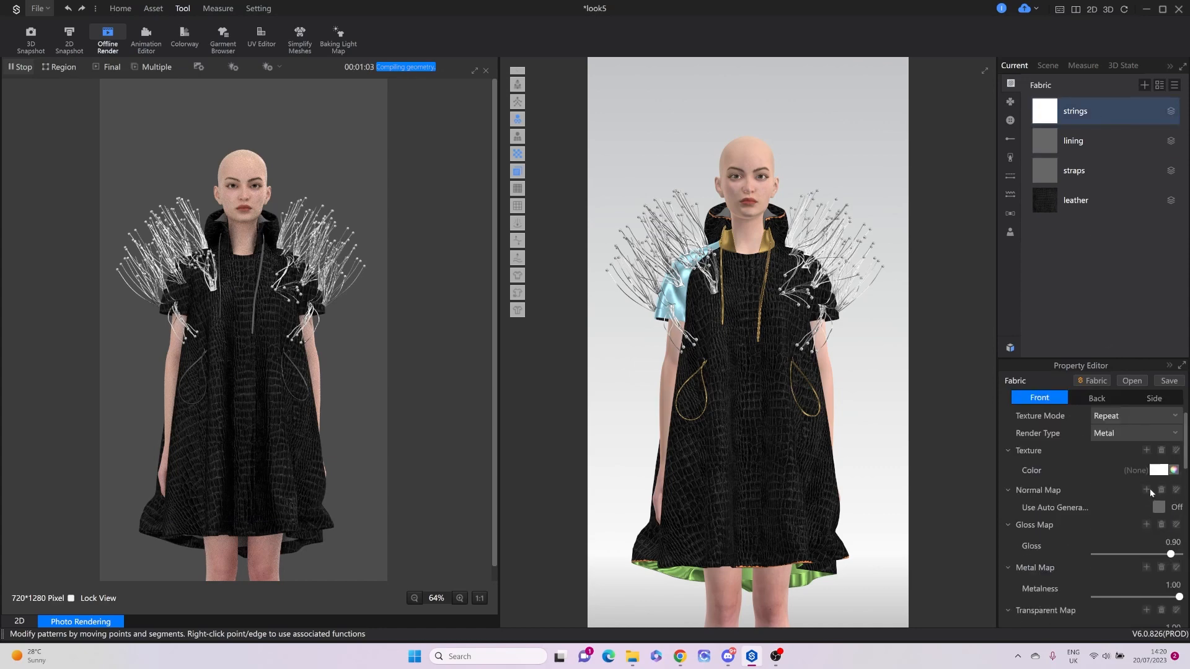
click(1159, 470)
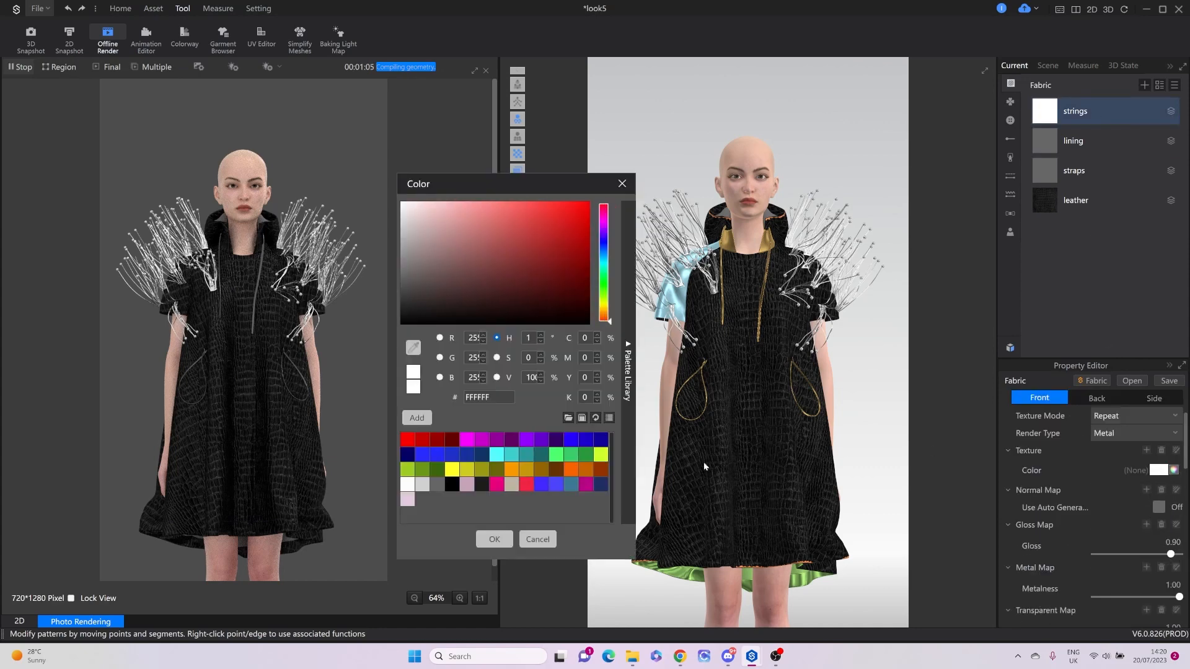
click(436, 486)
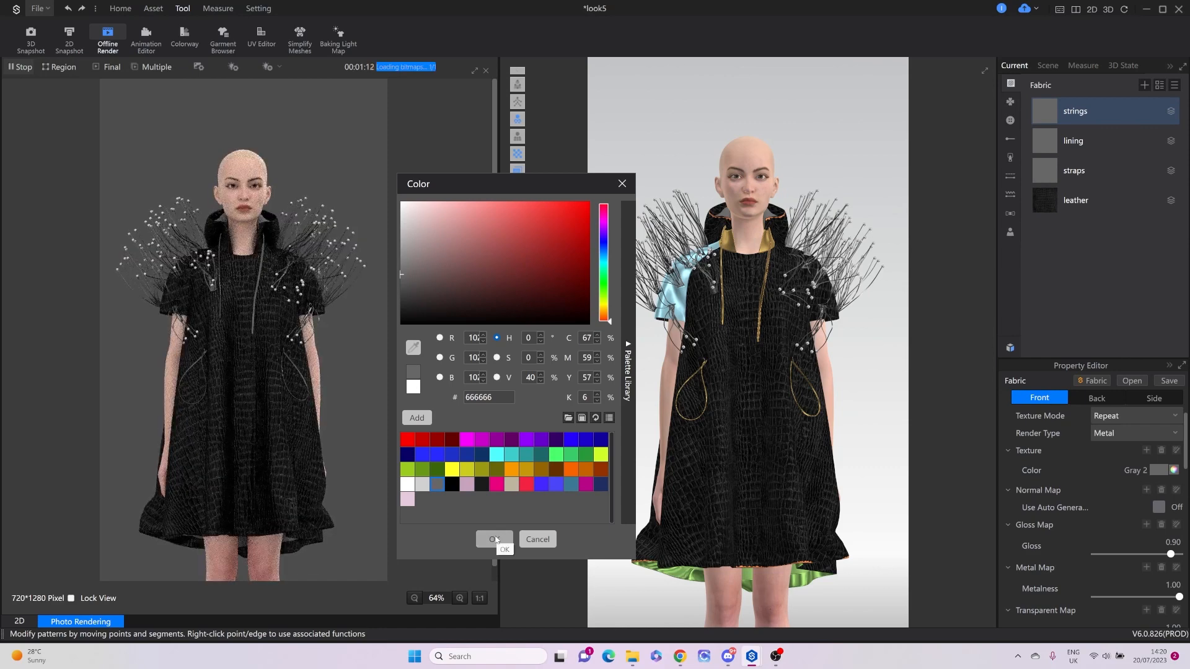
click(494, 540)
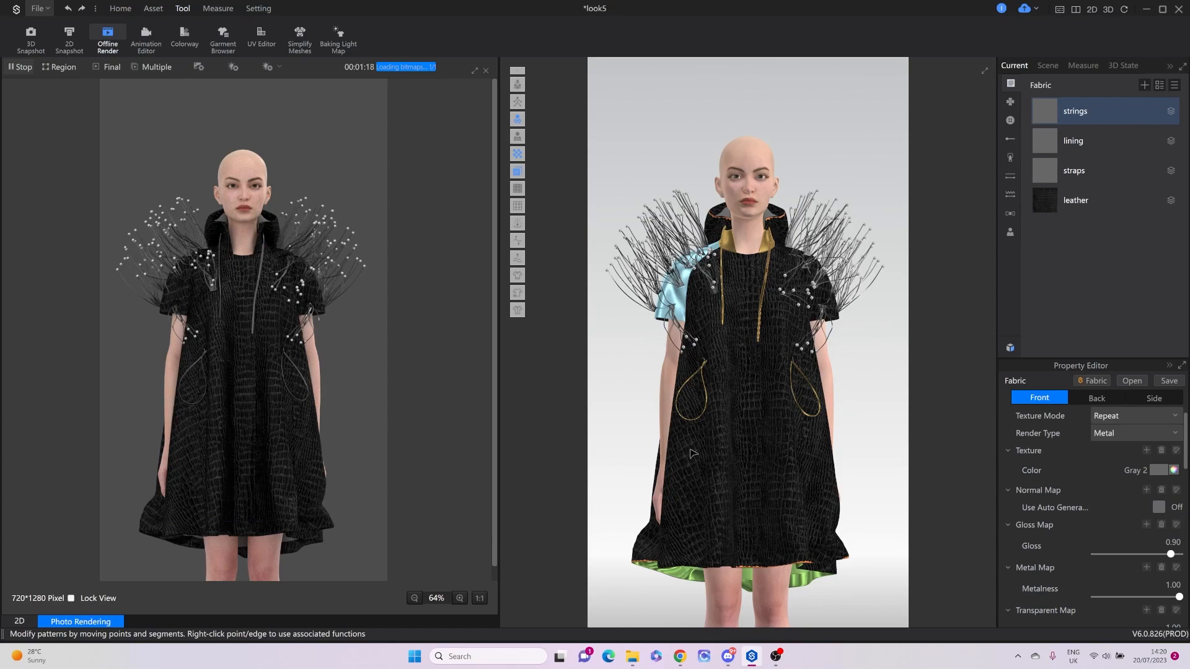
mouse_move(693, 454)
right_down()
mouse_move(742, 466)
mouse_move(693, 462)
right_up()
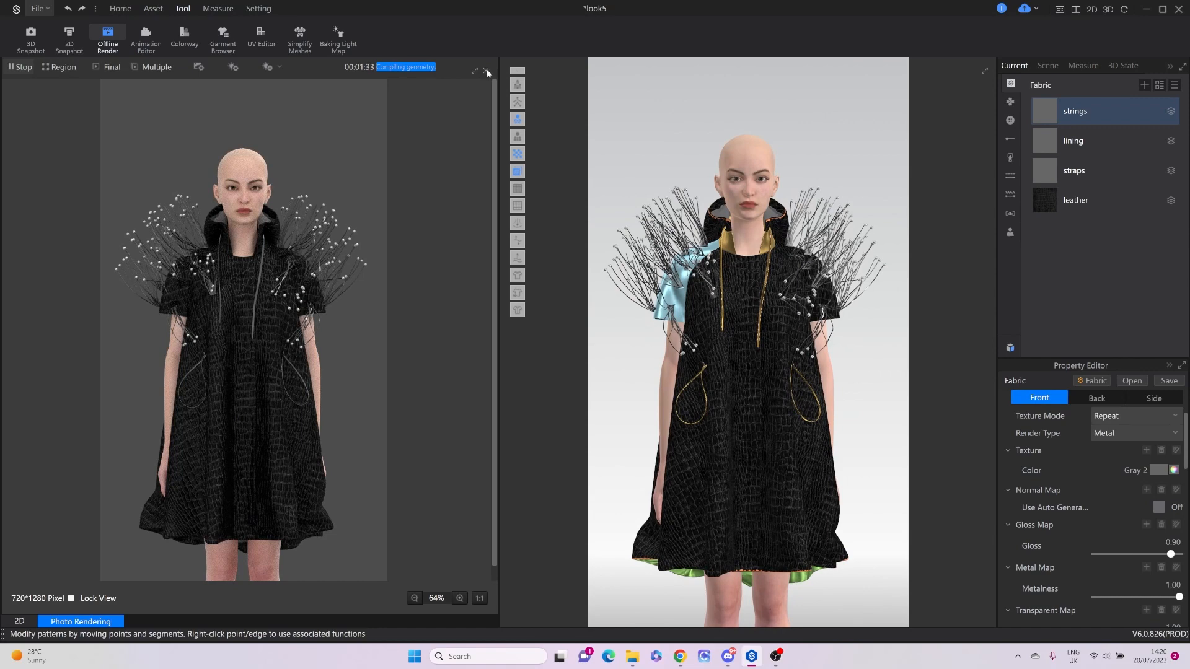
Close the offline render and add 3 equidistant internal lines, 40 mm apart, on both sides of the front panel's horizontal line, extended to the outline.
click(487, 72)
scroll(293, 462, up, 4)
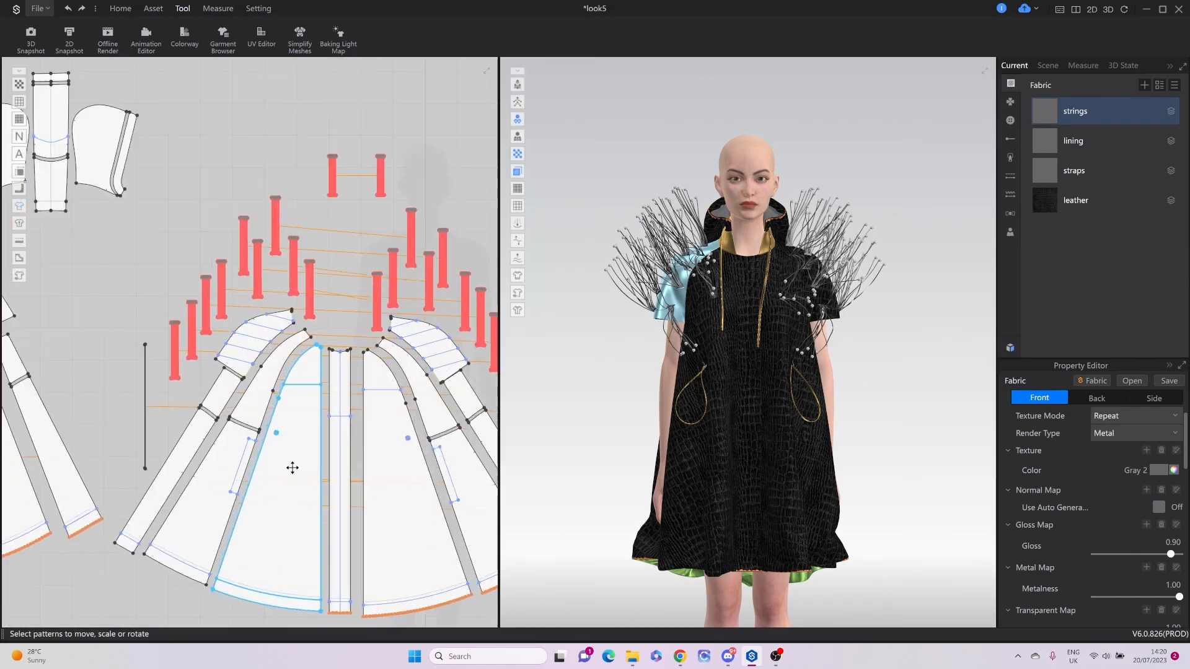
key(z)
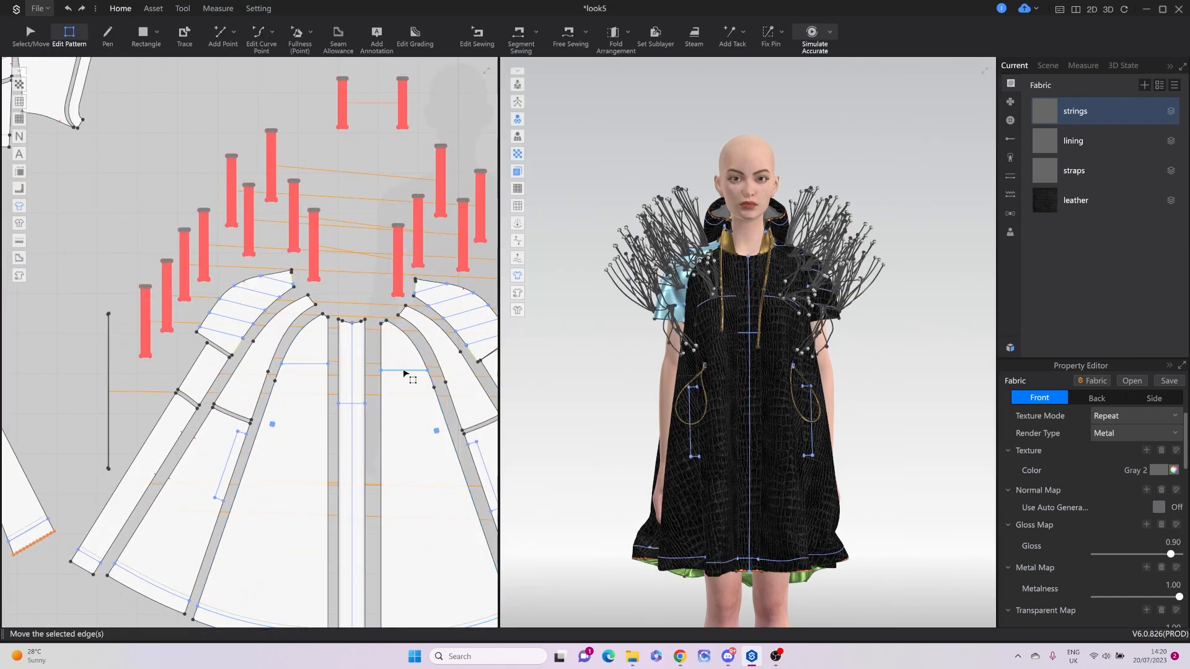
click(403, 371)
right_click(404, 372)
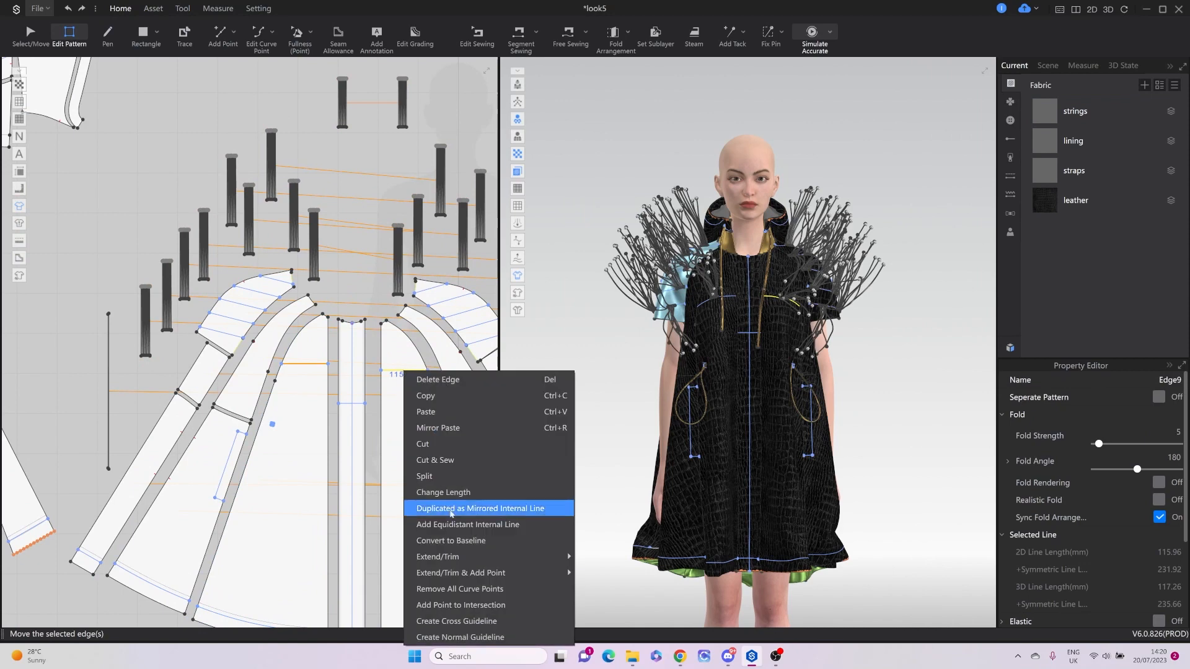
click(458, 525)
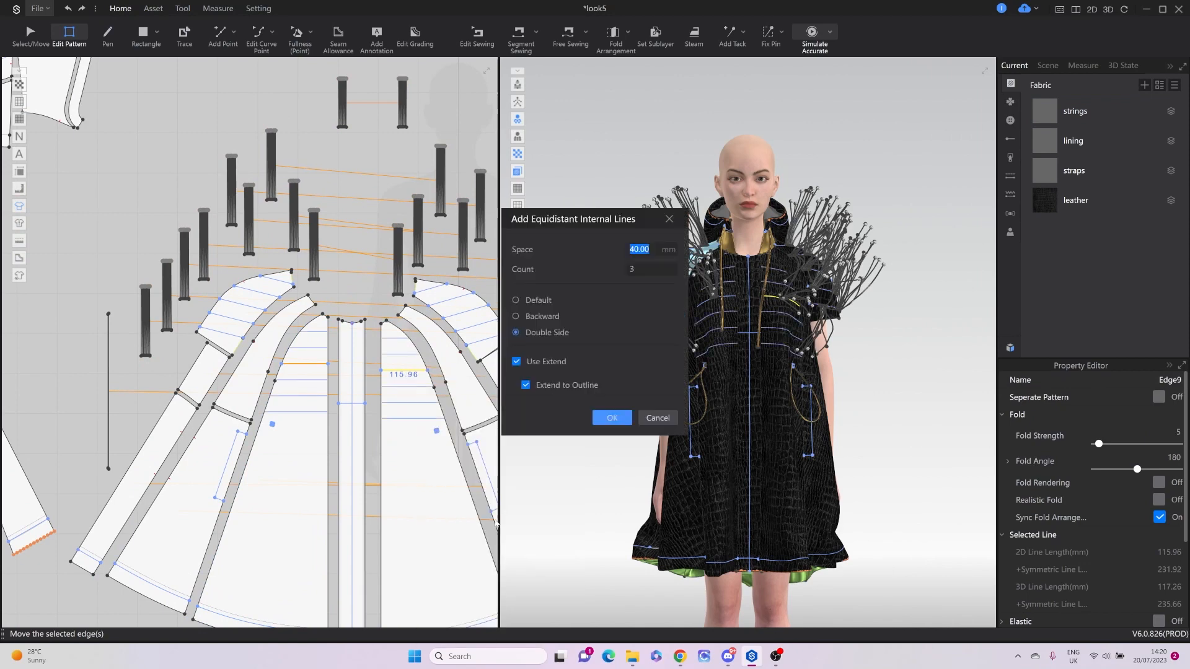
click(610, 418)
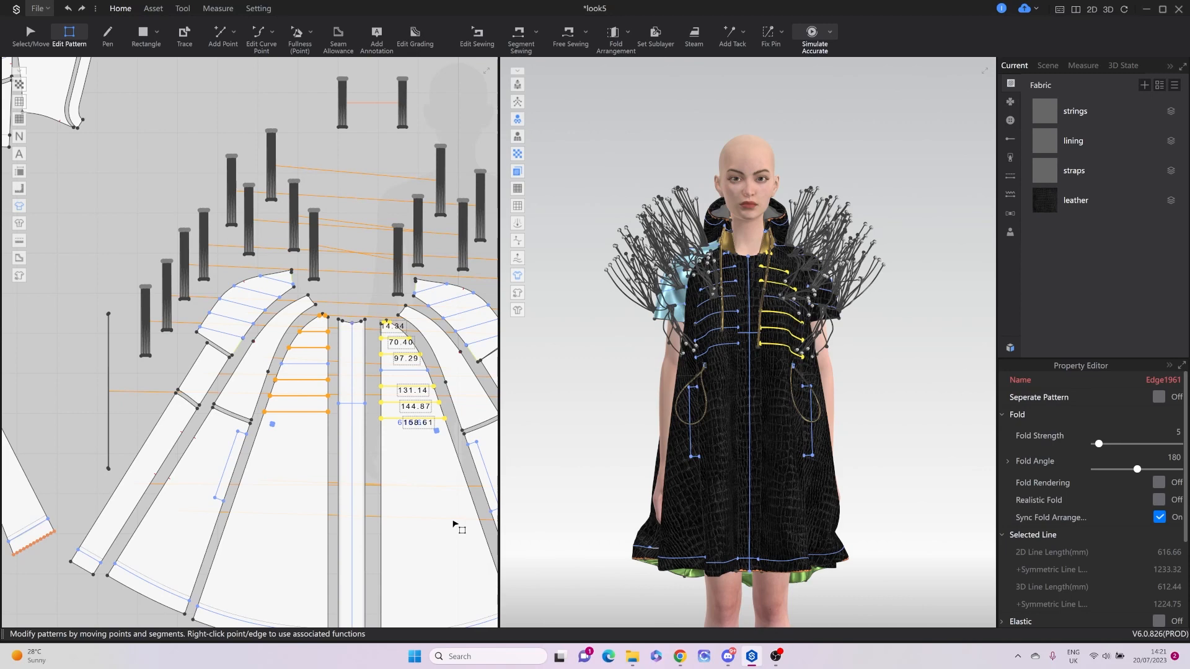
Copy the single string strip above the avatar's right front panel and paste the duplicate about 198 mm above it.
scroll(441, 457, down, 3)
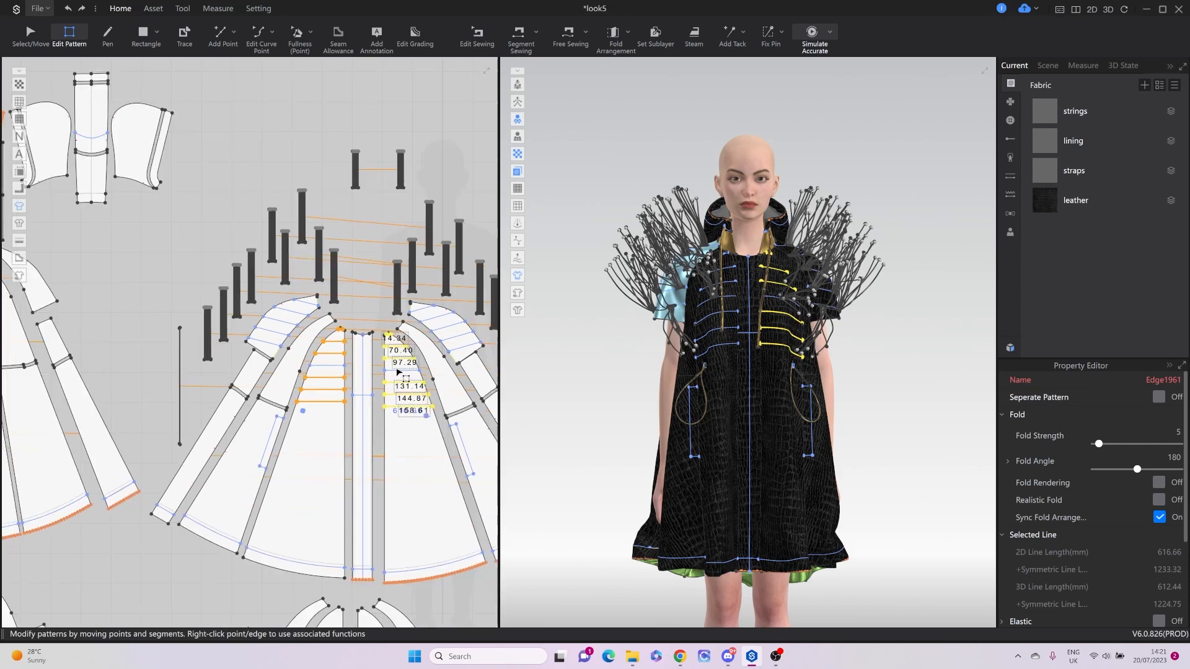
scroll(351, 432, up, 3)
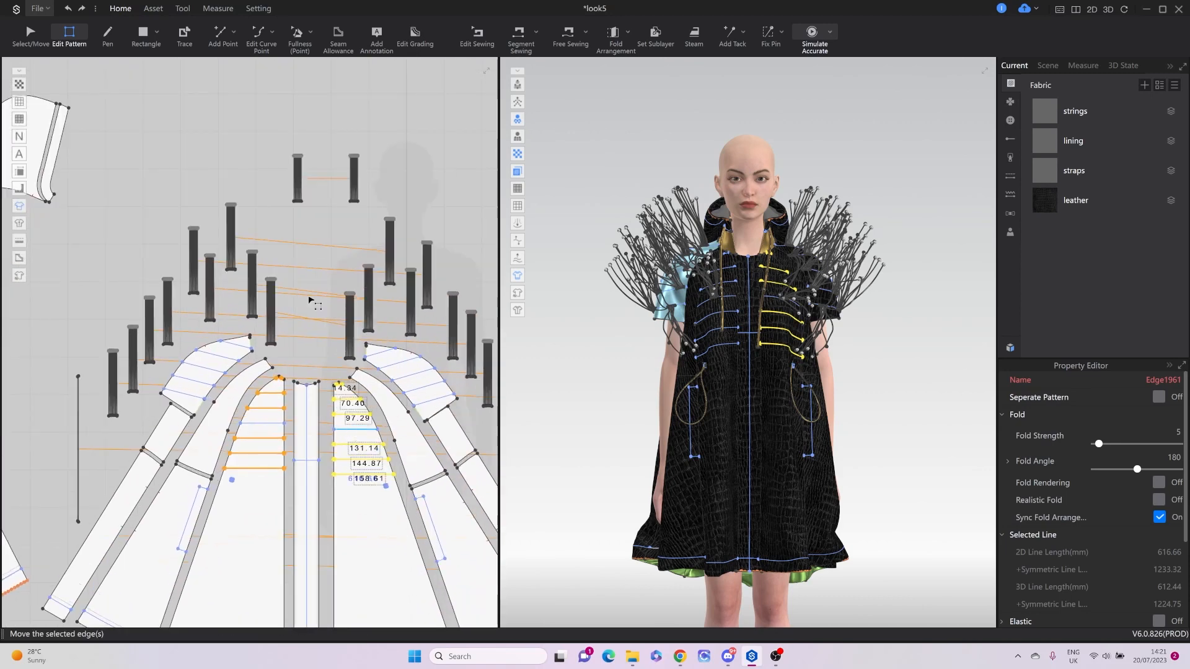
key(a)
click(299, 181)
click(300, 182)
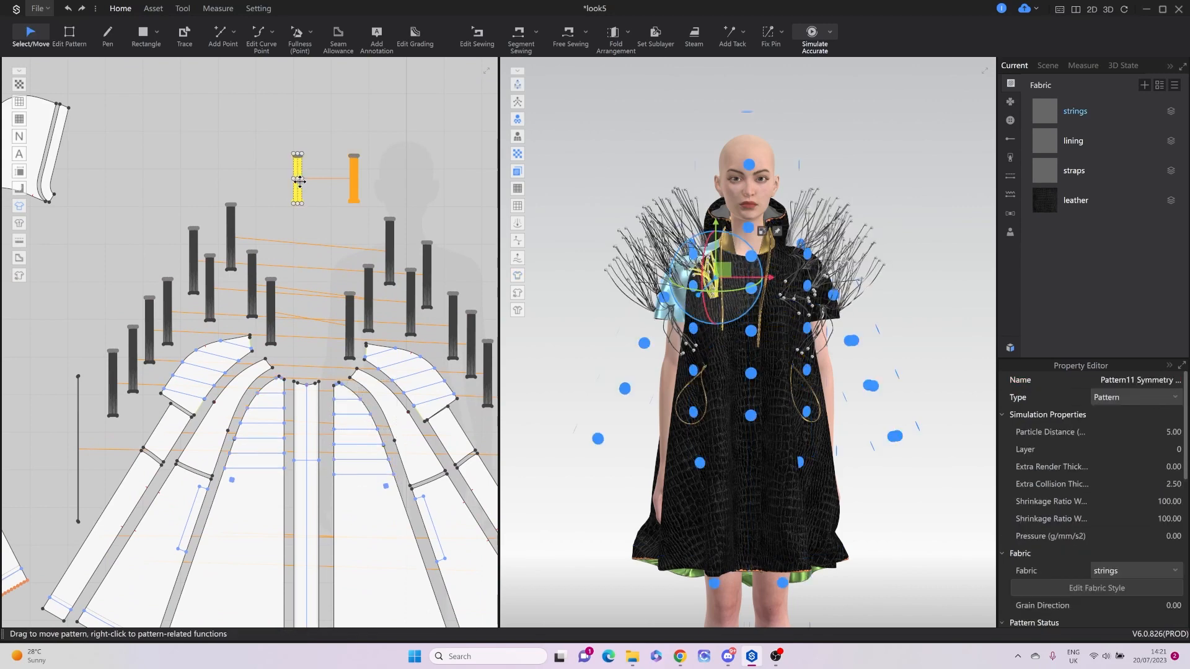
right_click(299, 179)
click(327, 419)
right_click(289, 93)
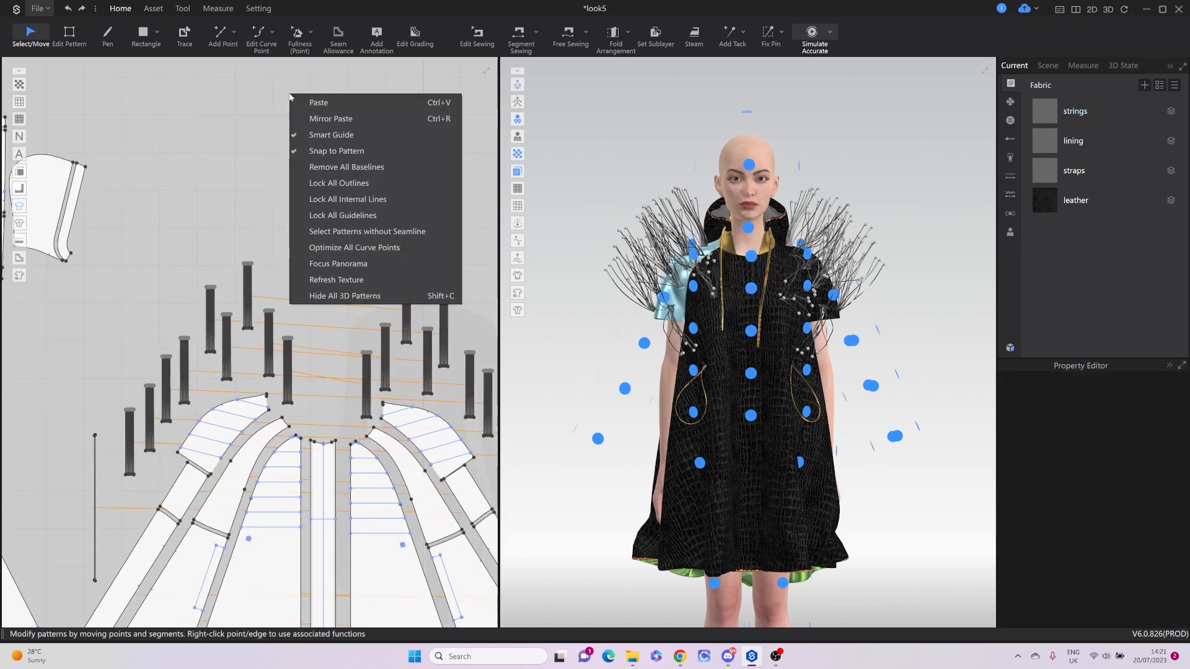
click(316, 102)
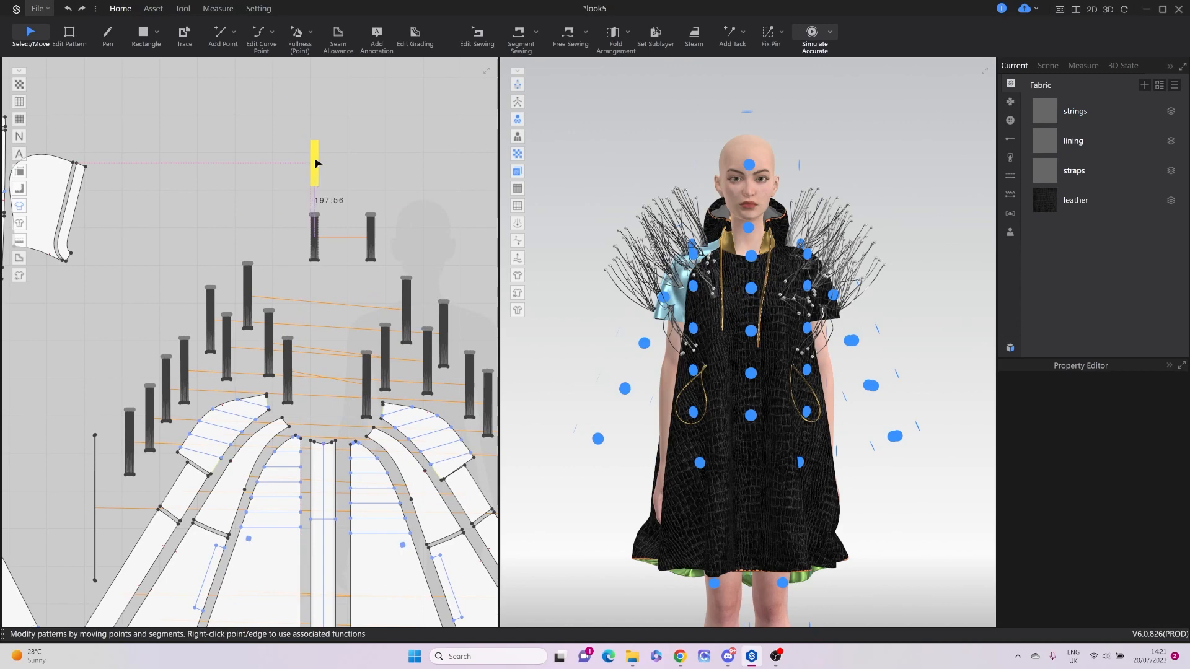
click(315, 163)
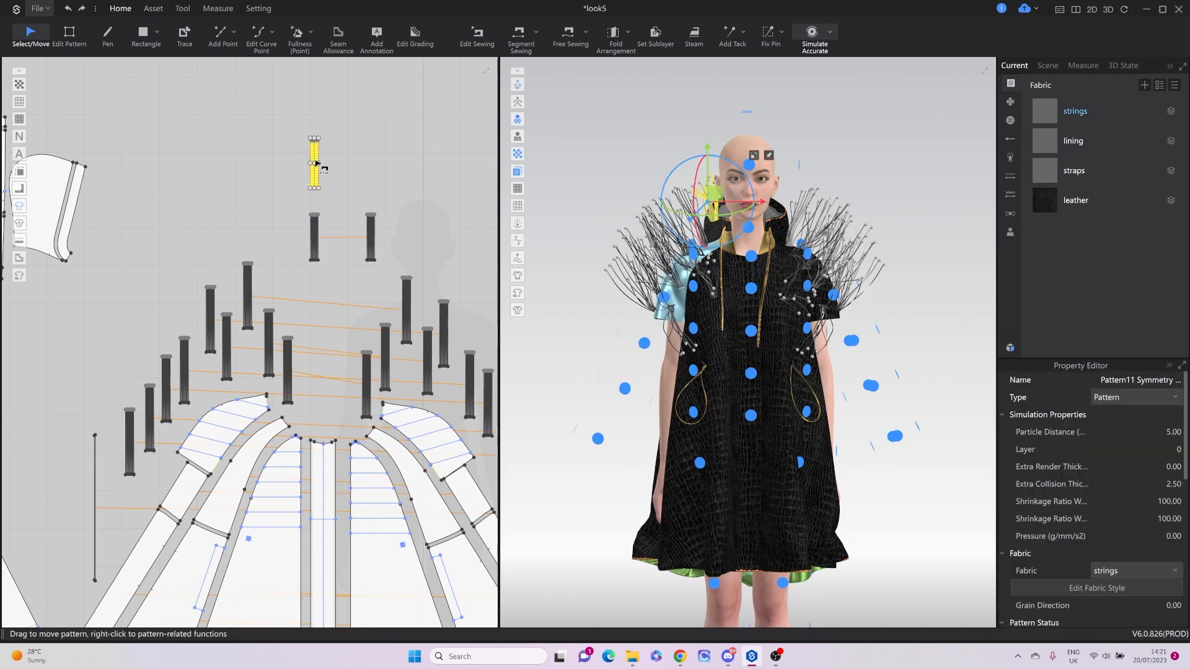
Free-sew the pasted strip's bottom edge to the front panel's internal line just above the line already holding a strip.
key(m)
scroll(310, 194, up, 4)
click(323, 180)
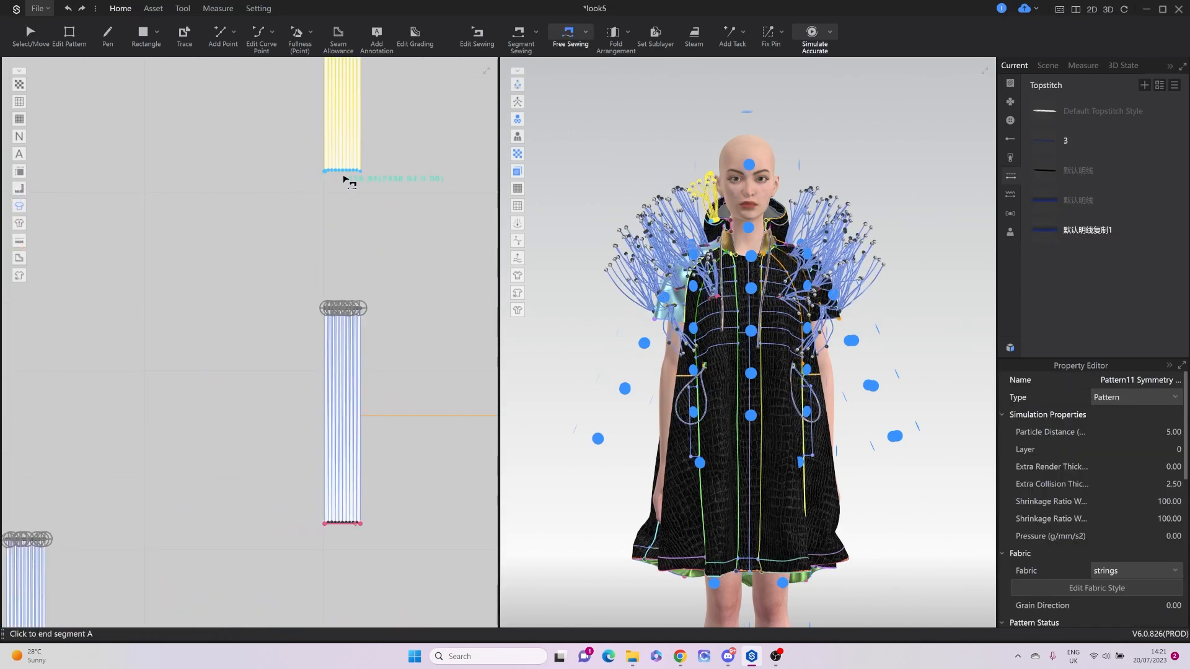
scroll(347, 186, up, 5)
key(Escape)
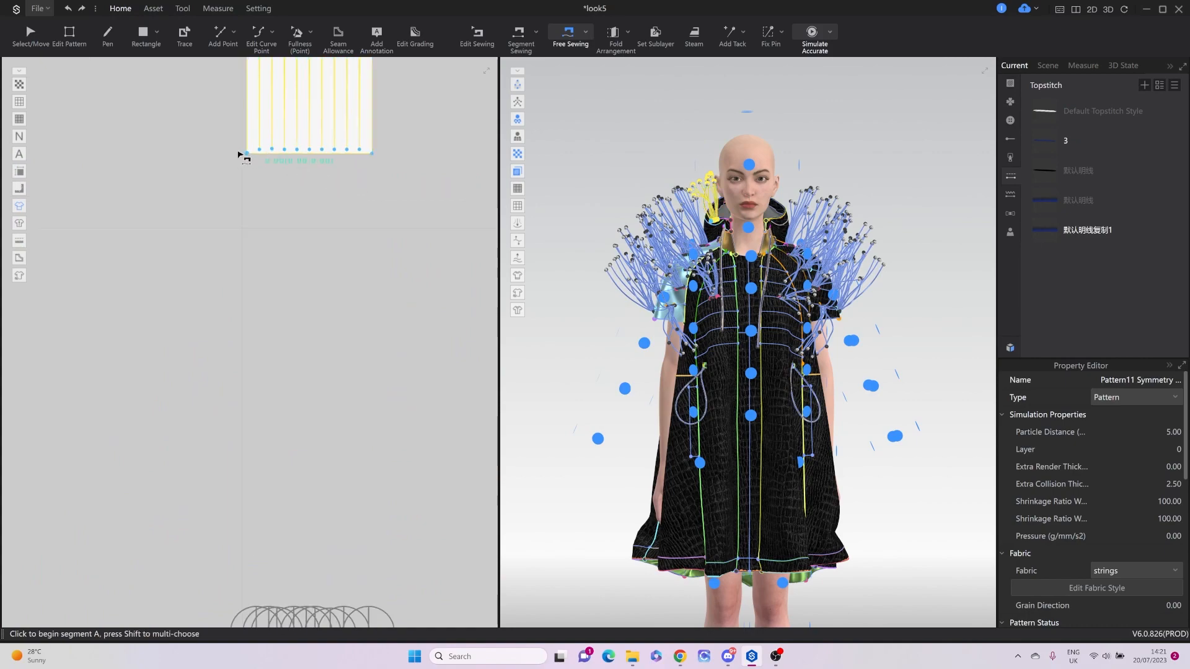
click(246, 154)
click(372, 155)
scroll(377, 326, down, 6)
middle_drag(401, 460, 427, 136)
scroll(399, 371, up, 4)
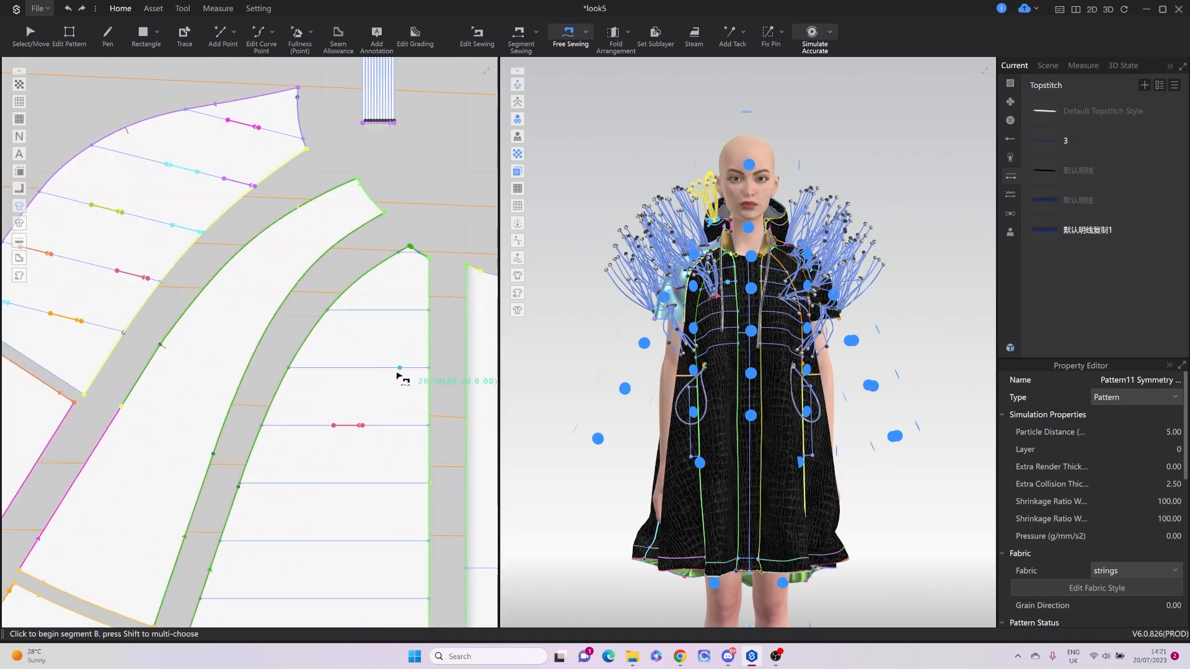
click(384, 368)
click(413, 368)
Place the newly sewn strip at the chest in 3D, simulate it, and delete the gold drawstrings hanging from the collar.
scroll(695, 217, up, 5)
key(shift+f)
key(q)
click(699, 308)
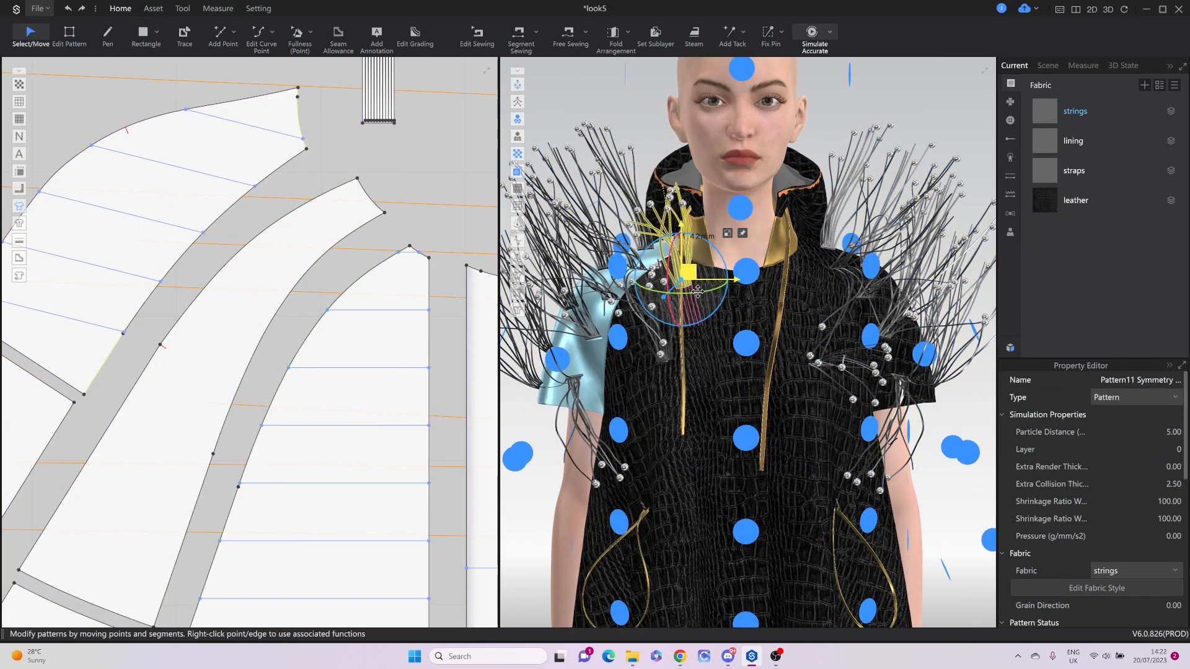
key(space)
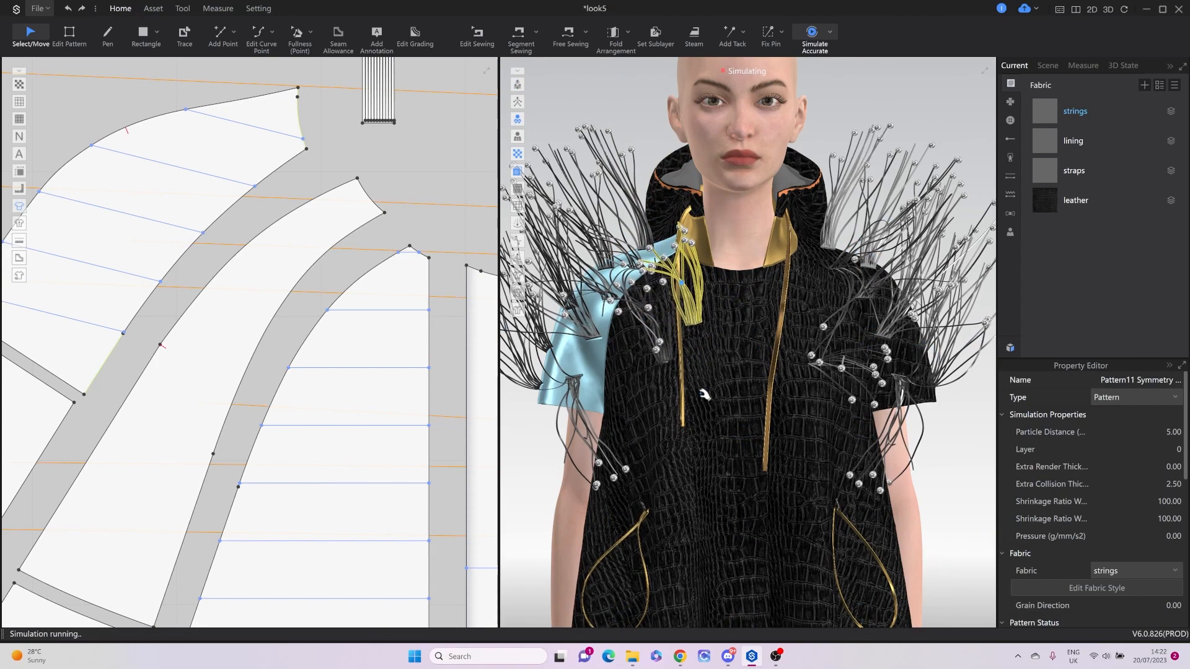
click(682, 375)
key(Delete)
Duplicate the uppermost string strip and place the copy beside it in the 2D layout.
scroll(372, 375, down, 6)
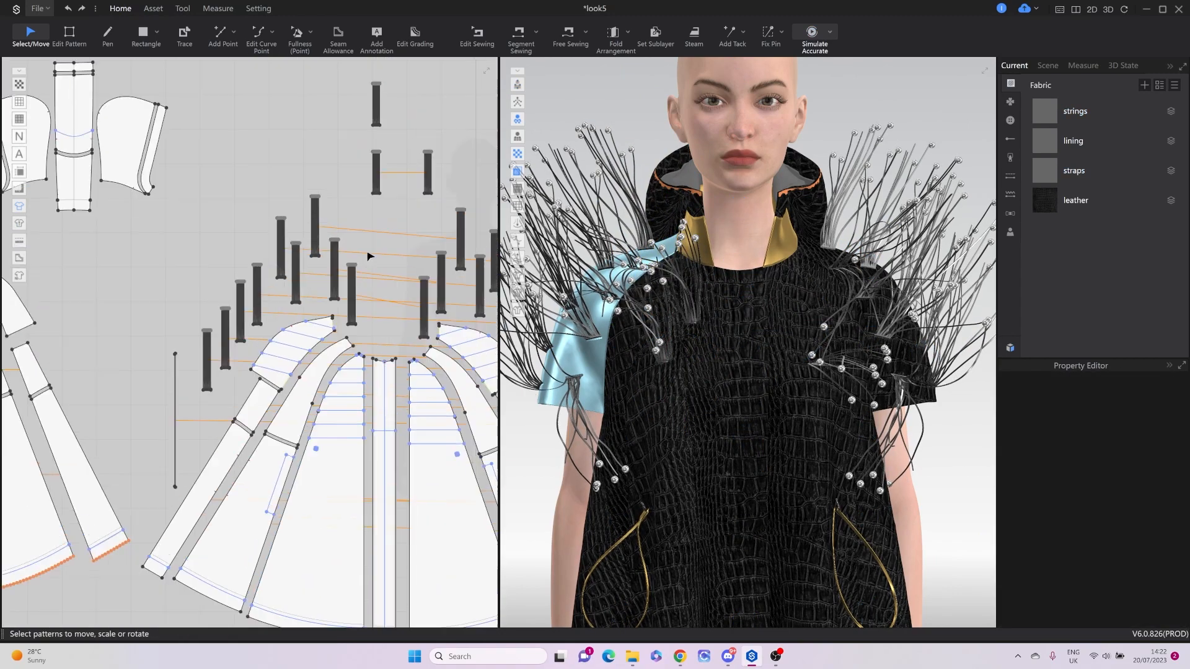
middle_drag(366, 258, 367, 381)
right_click(377, 233)
click(413, 279)
click(352, 230)
Free-sew the second duplicate's bottom edge to the uppermost full-width internal line of the avatar's right front panel.
scroll(352, 232, up, 9)
key(m)
click(316, 344)
scroll(357, 357, up, 3)
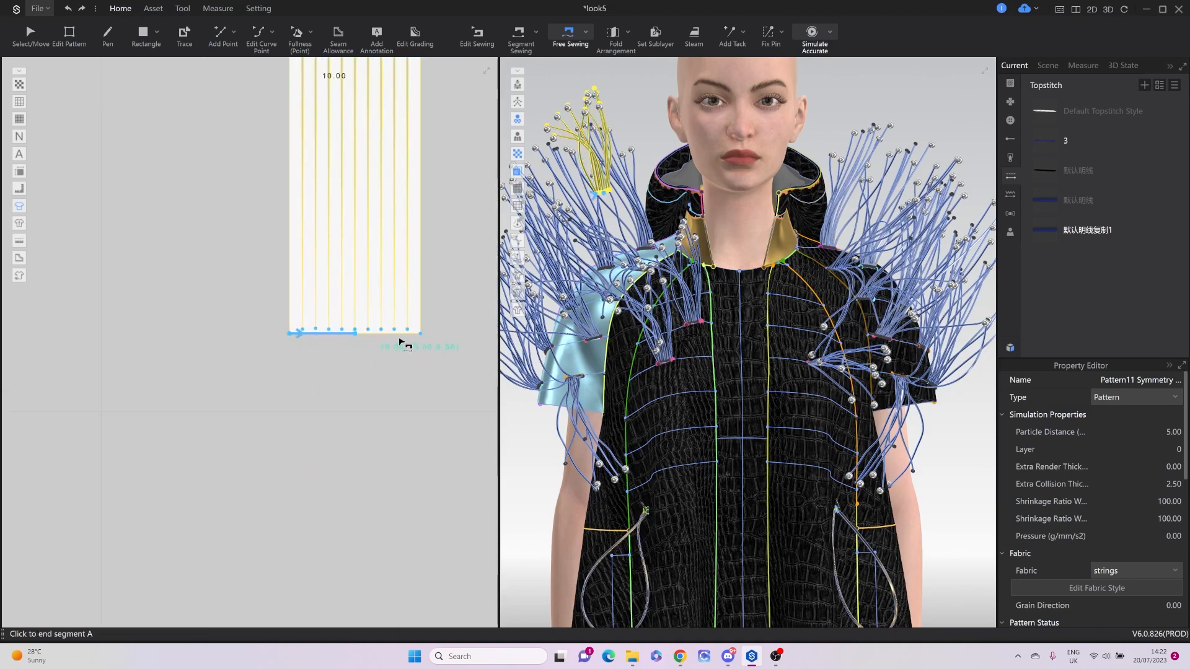
click(422, 333)
scroll(367, 186, down, 11)
scroll(375, 540, up, 4)
click(328, 481)
click(354, 481)
Position the second duplicated strip near the avatar's right shoulder in 3D and simulate it.
key(q)
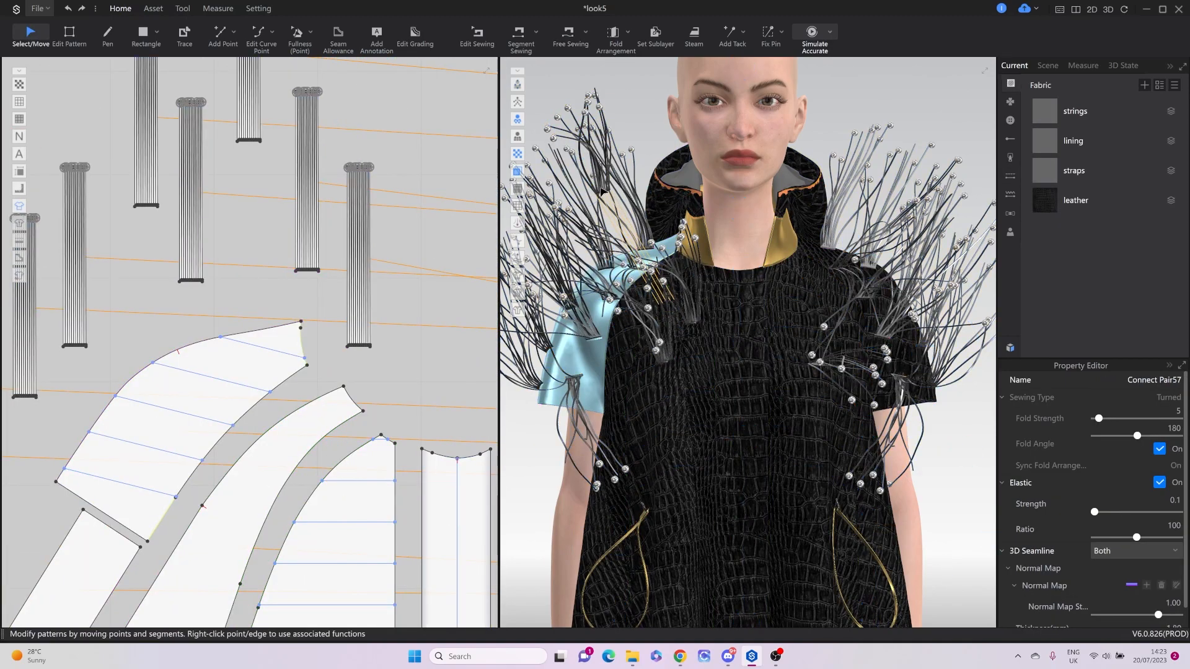
click(604, 197)
key(space)
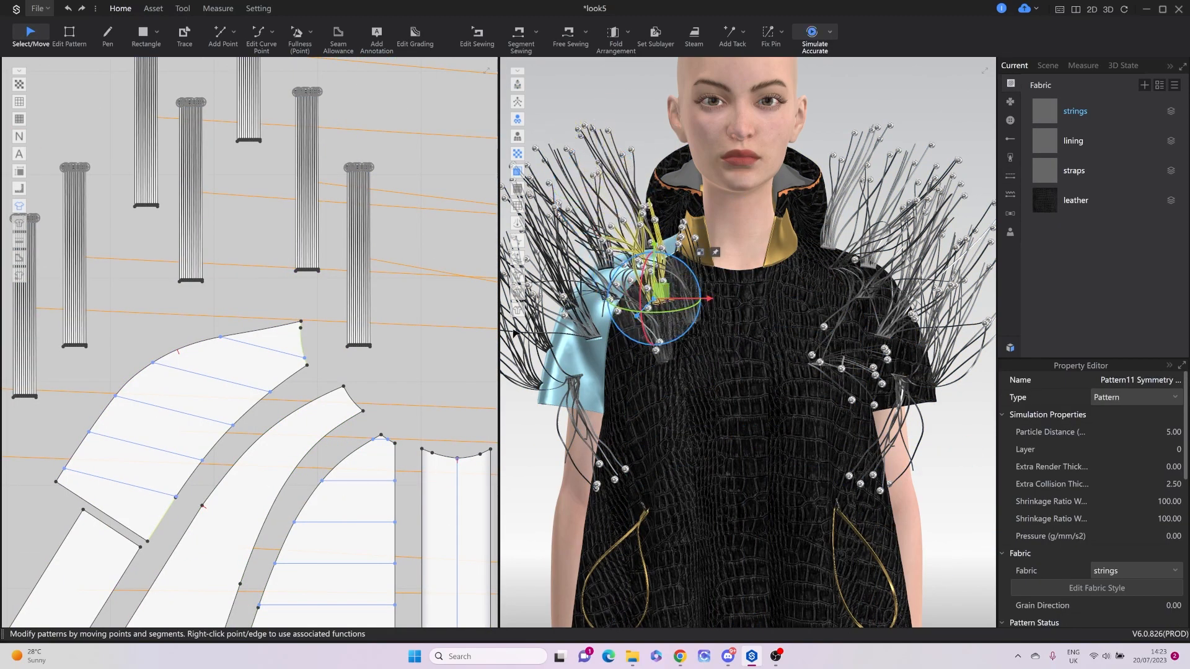
key(space)
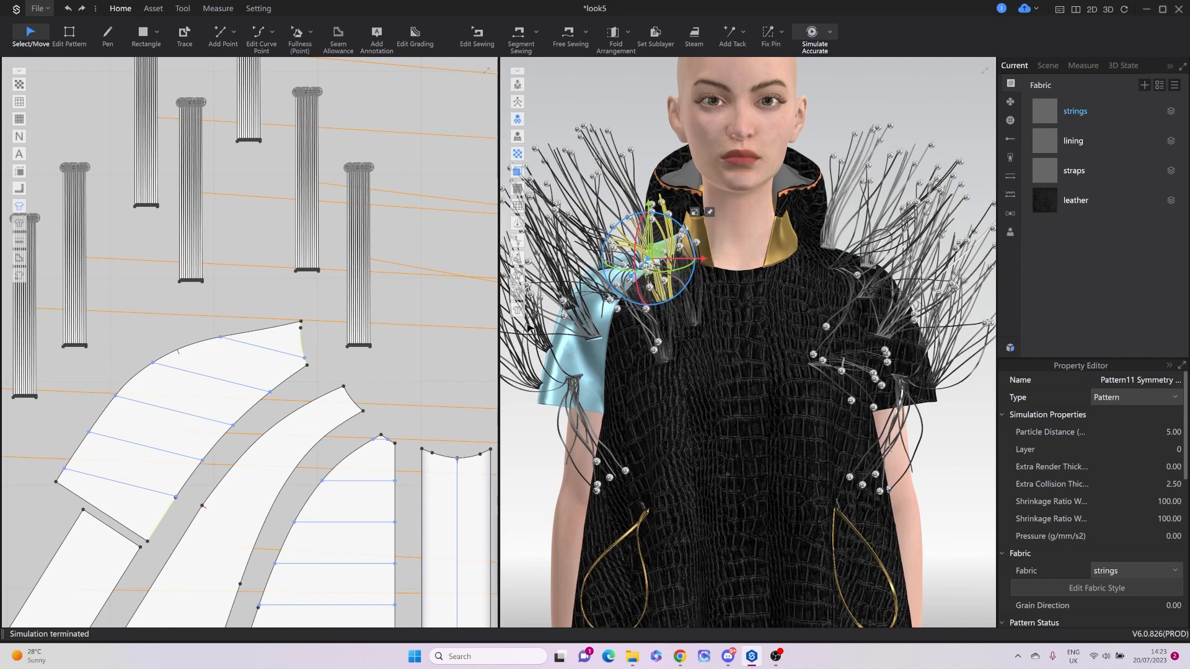
Paste a third copy of the string strip above the previous duplicate in the 2D layout.
scroll(529, 327, down, 1)
scroll(322, 352, down, 10)
key(ctrl+v)
click(319, 231)
Free-sew the third copy's bottom edge to the internal line directly below the lowest line holding a strip, near the armhole side.
scroll(320, 231, up, 6)
scroll(309, 309, up, 11)
key(m)
click(290, 240)
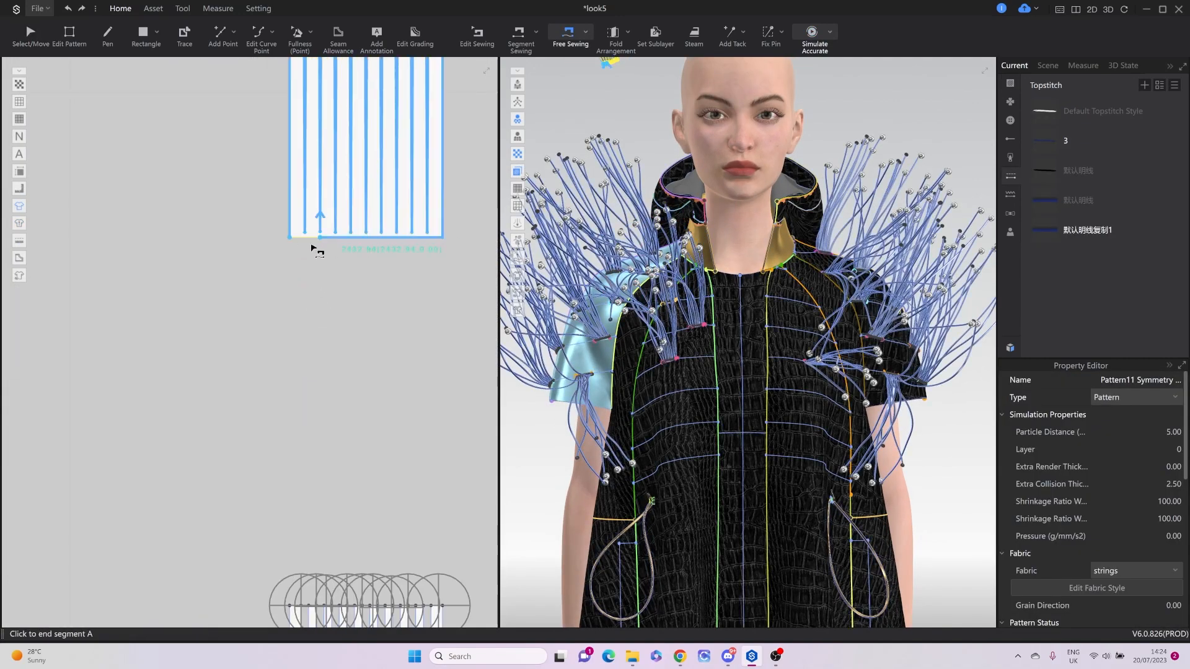
click(312, 247)
scroll(332, 244, down, 5)
scroll(353, 504, up, 5)
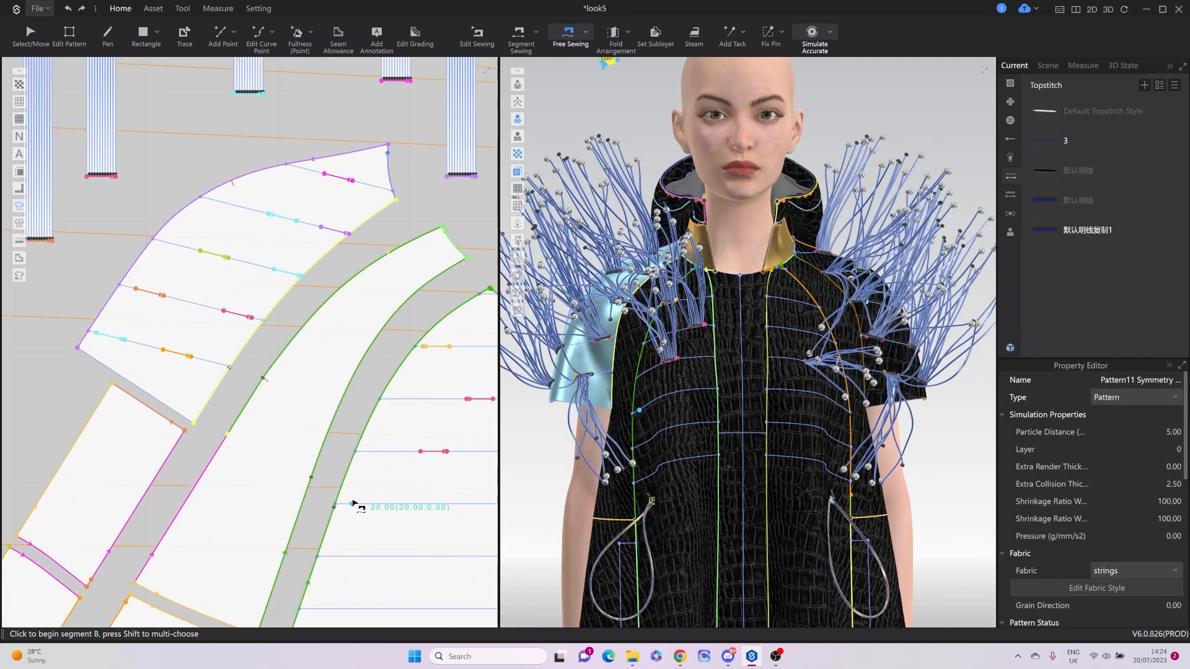
click(349, 504)
click(376, 504)
Simulate the third string strip so it attaches to the avatar's right front panel.
scroll(746, 427, down, 2)
key(q)
key(space)
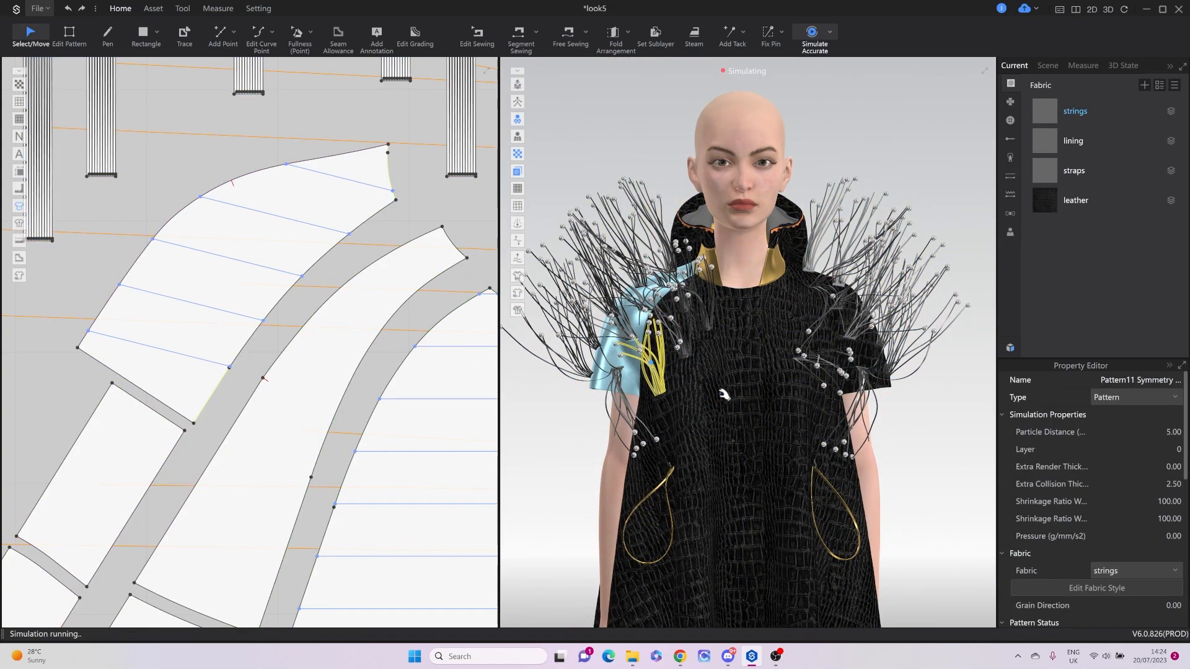
key(space)
Select the three new string strips and create symmetric copies with seams beside them above the opposite front panel.
scroll(251, 447, down, 5)
drag(279, 186, 318, 274)
right_click(311, 264)
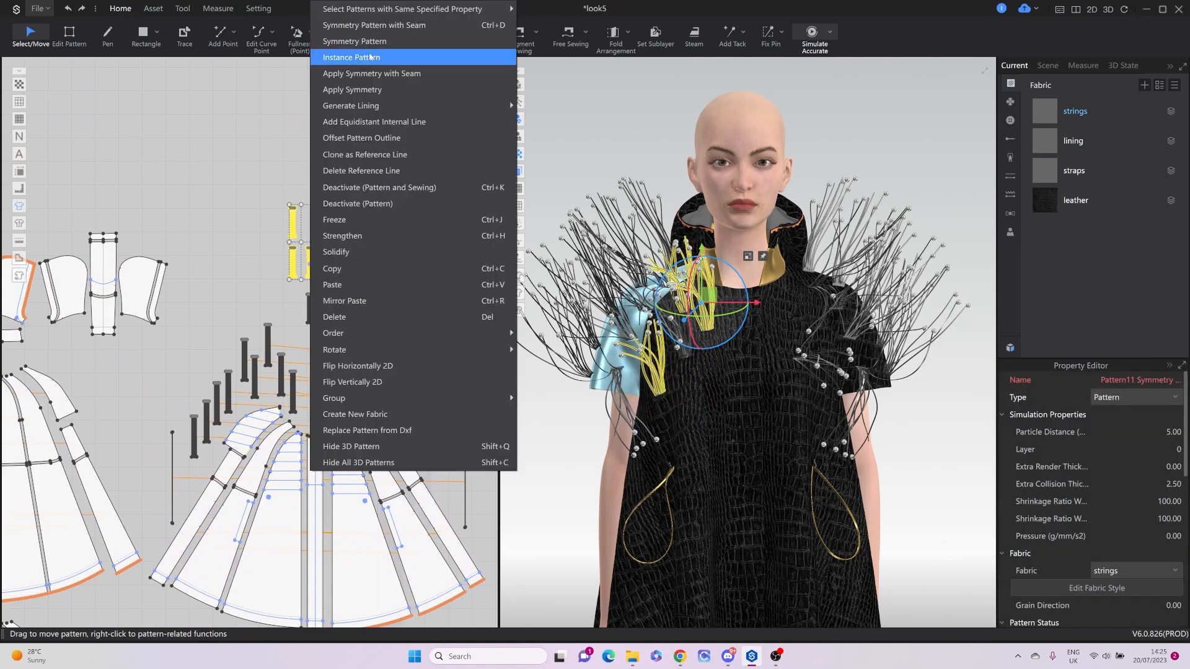
click(352, 25)
click(346, 247)
Position the mirrored strips over the avatar's left chest in 3D and simulate them.
drag(595, 364, 886, 364)
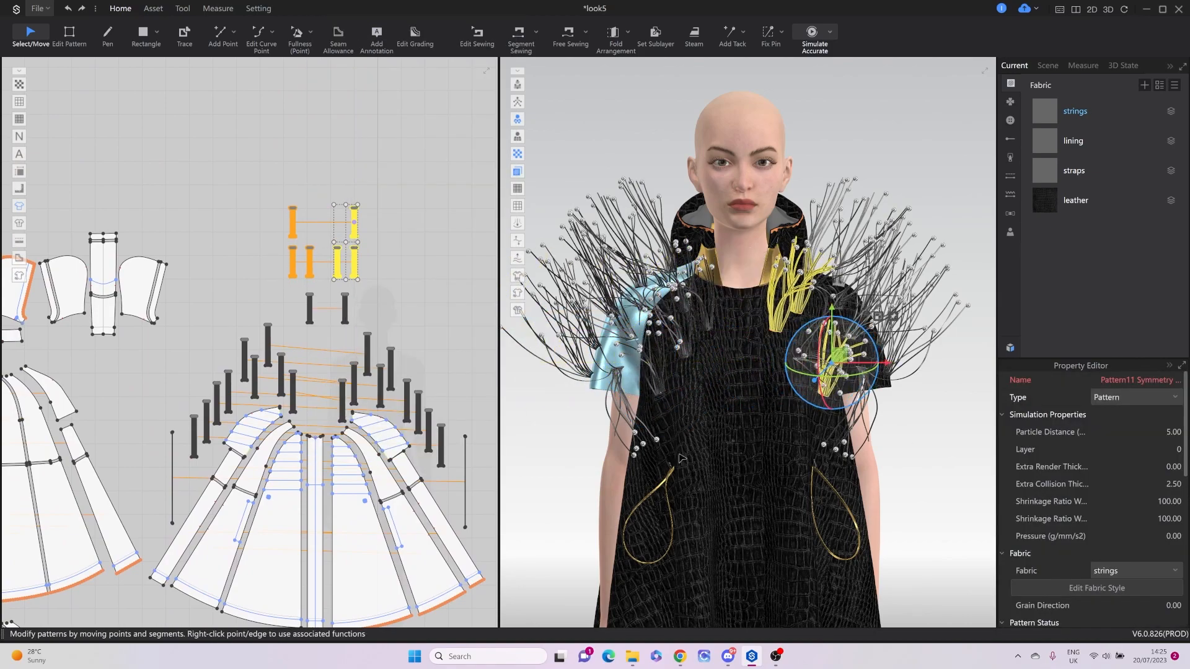
right_drag(730, 444, 752, 475)
key(space)
scroll(751, 472, down, 3)
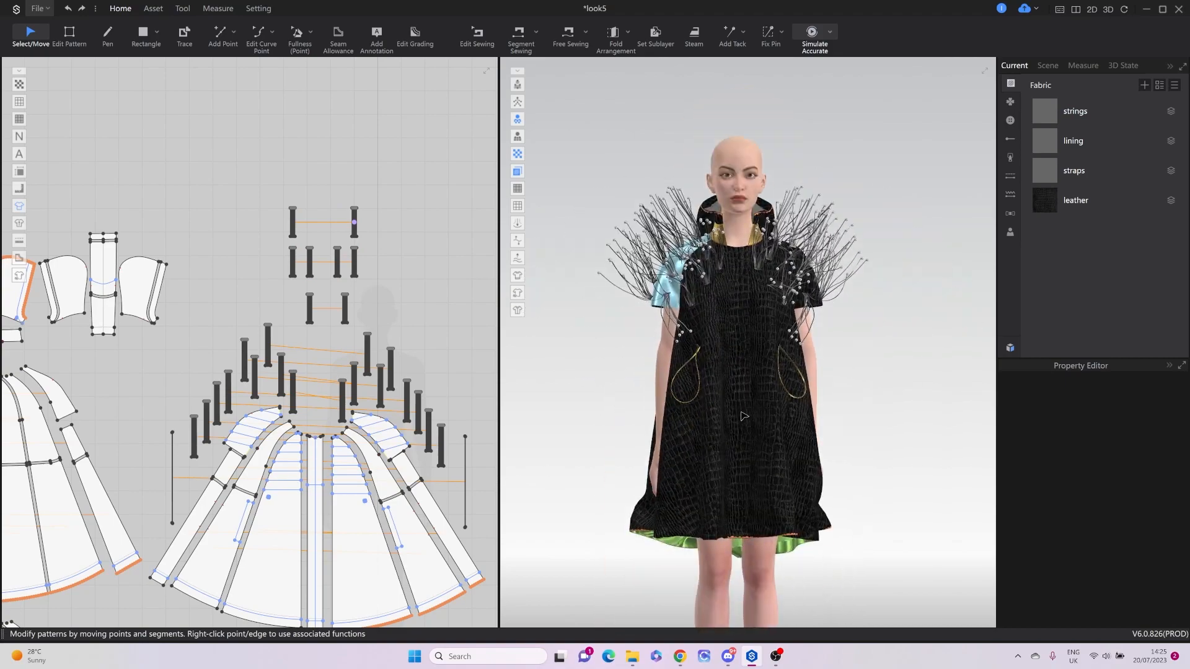
Apply another physical preset to the leather fabric, unfreeze the light-blue shoulder panel and simulate the cape.
click(791, 515)
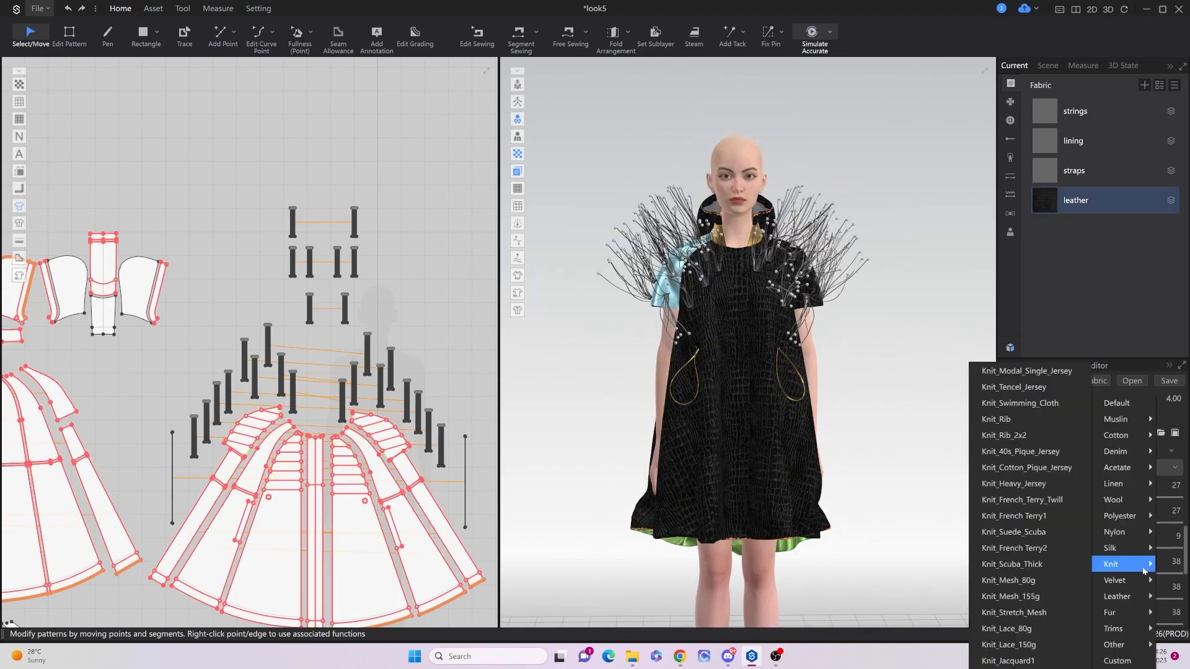
key(space)
click(887, 385)
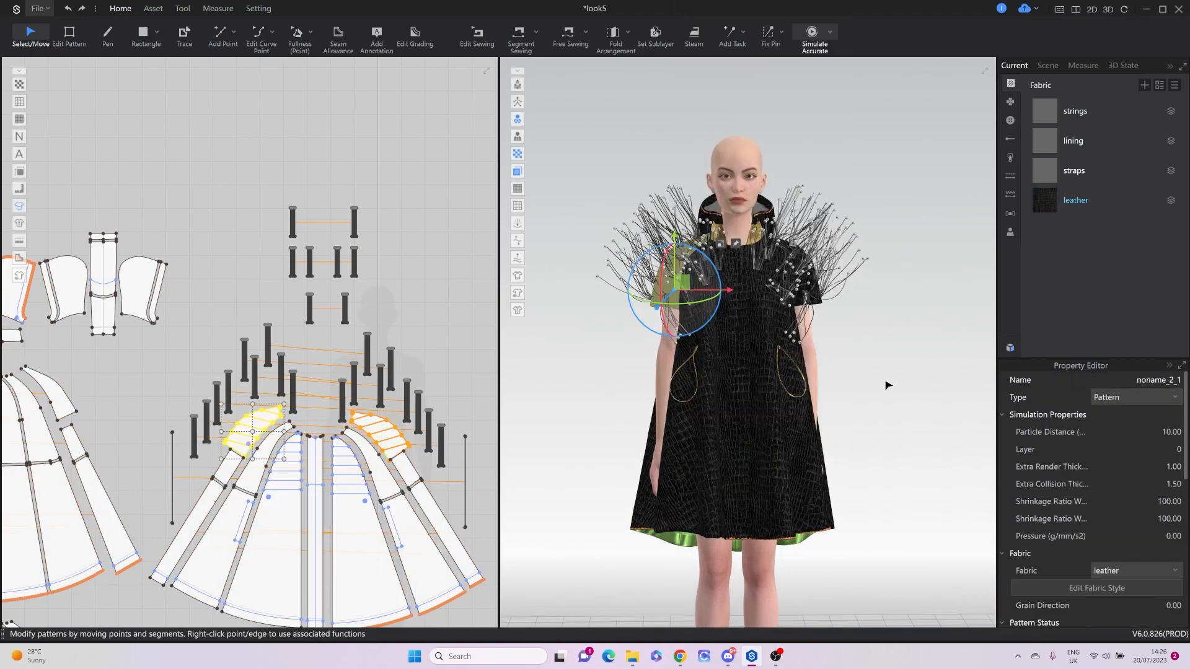
click(887, 385)
key(space)
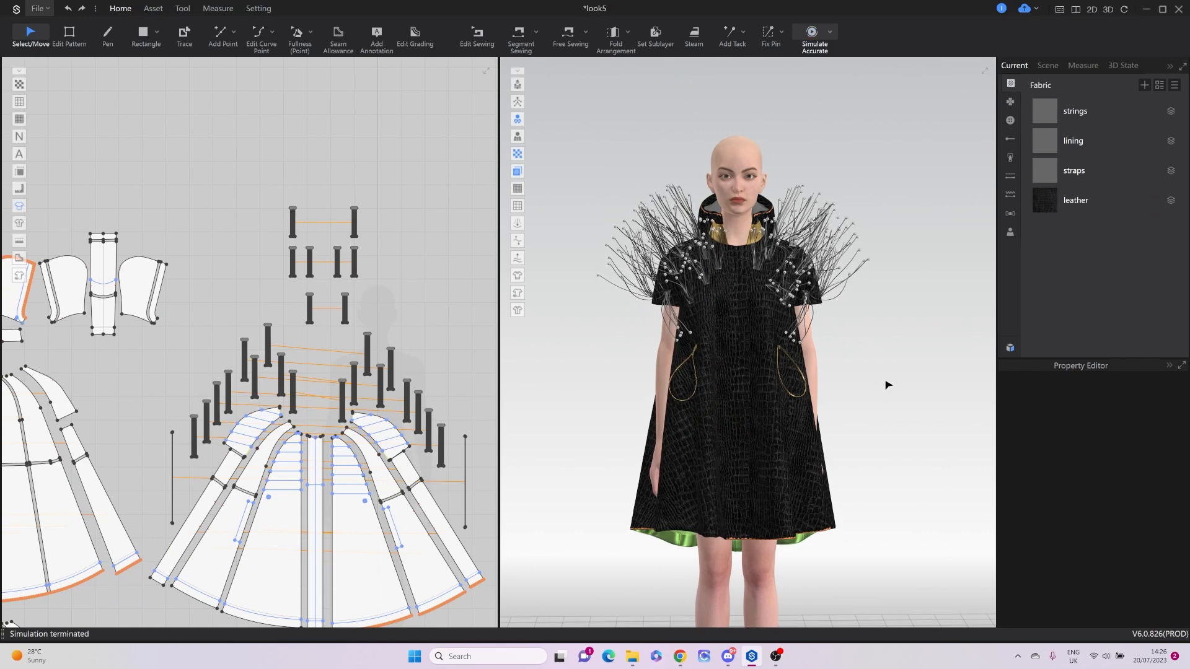
Open the offline renderer and render the avatar wearing the fringed leather cape.
click(153, 8)
click(182, 8)
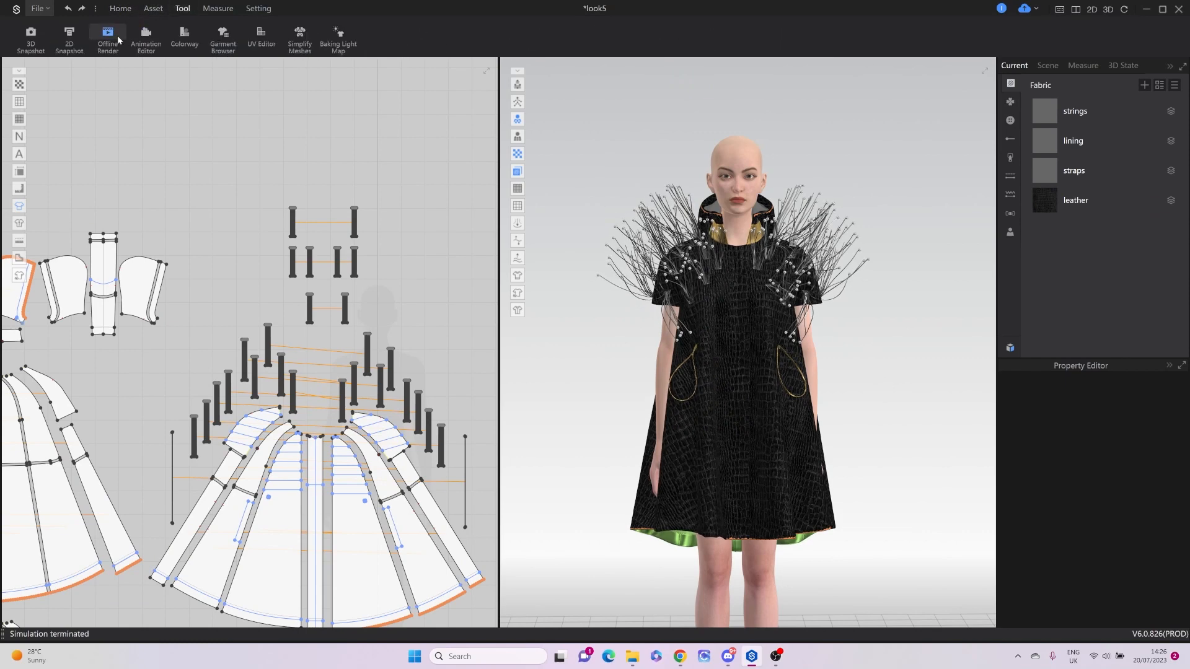
click(108, 36)
click(18, 68)
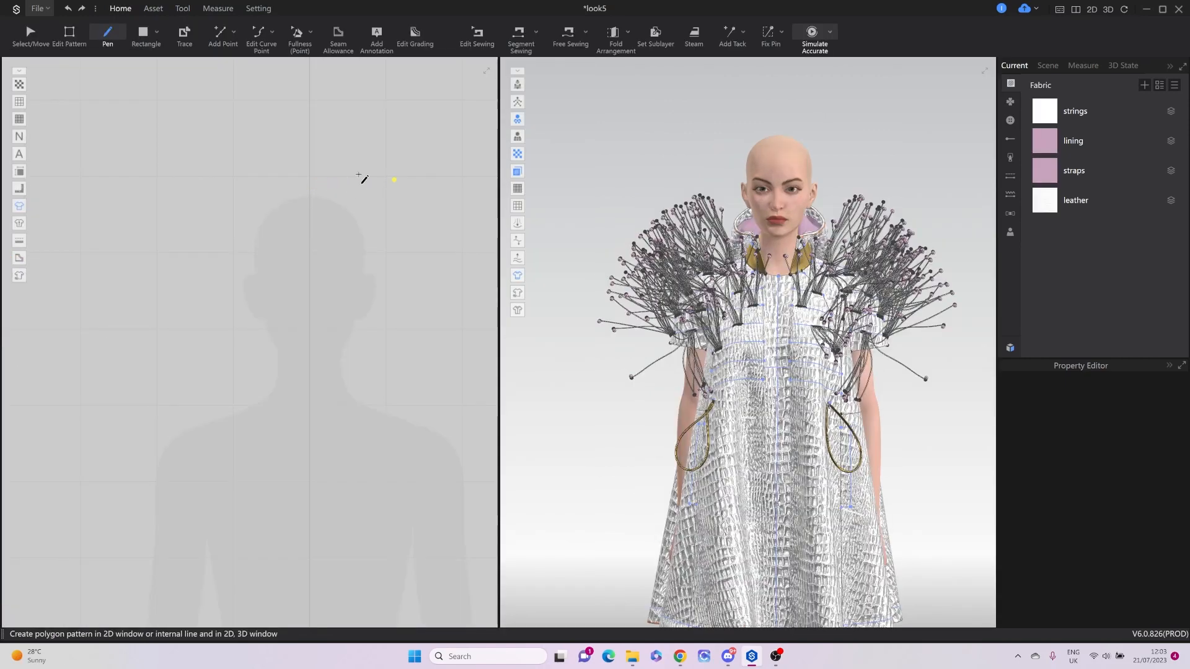
Draw a closed side-profile head pattern with the Pen tool, with curved forehead, face, throat and back edges and a straight neck base.
click(388, 173)
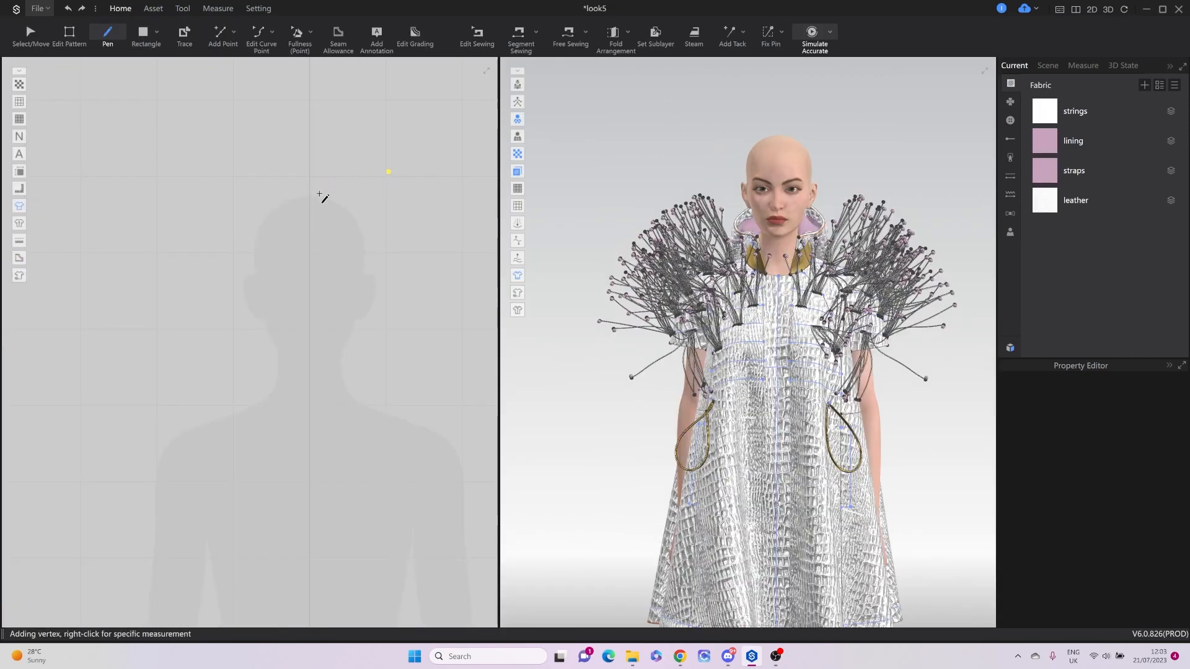
drag(296, 243, 301, 279)
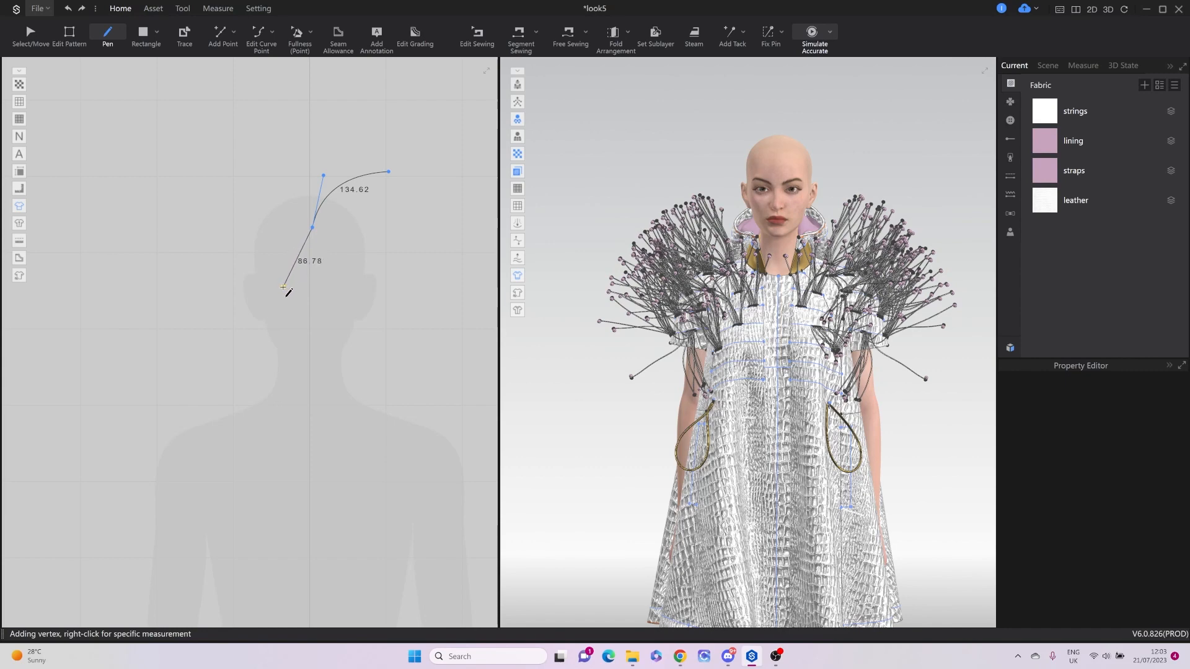
drag(284, 287, 281, 297)
drag(302, 361, 355, 380)
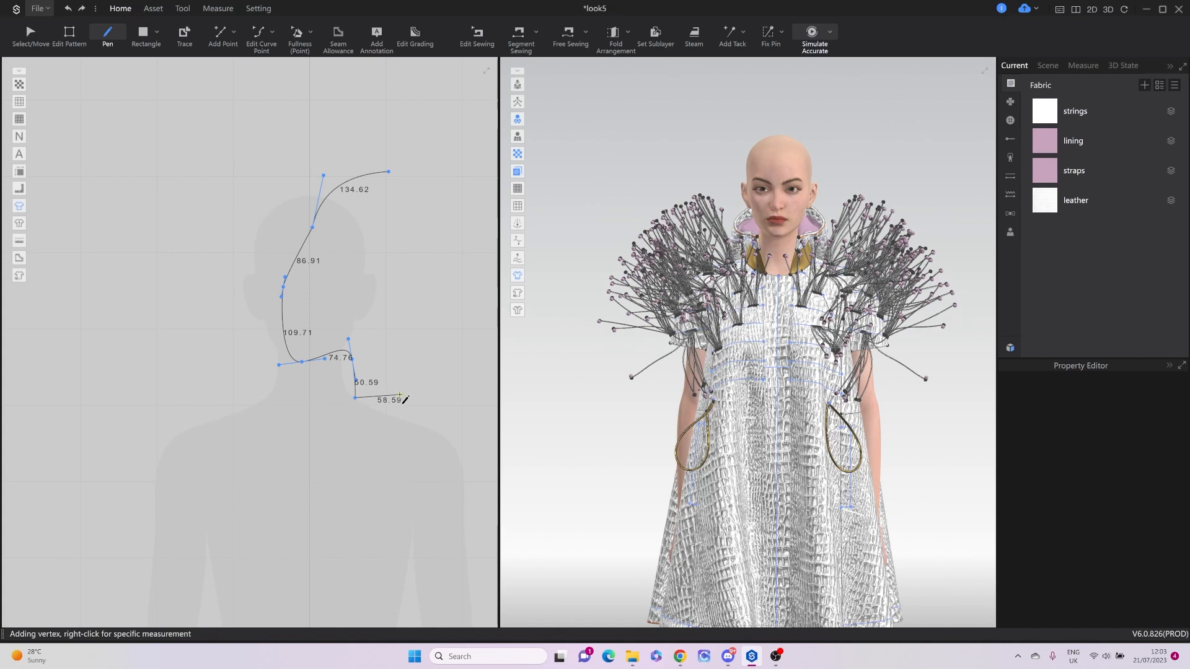
click(424, 401)
click(429, 343)
scroll(434, 304, down, 2)
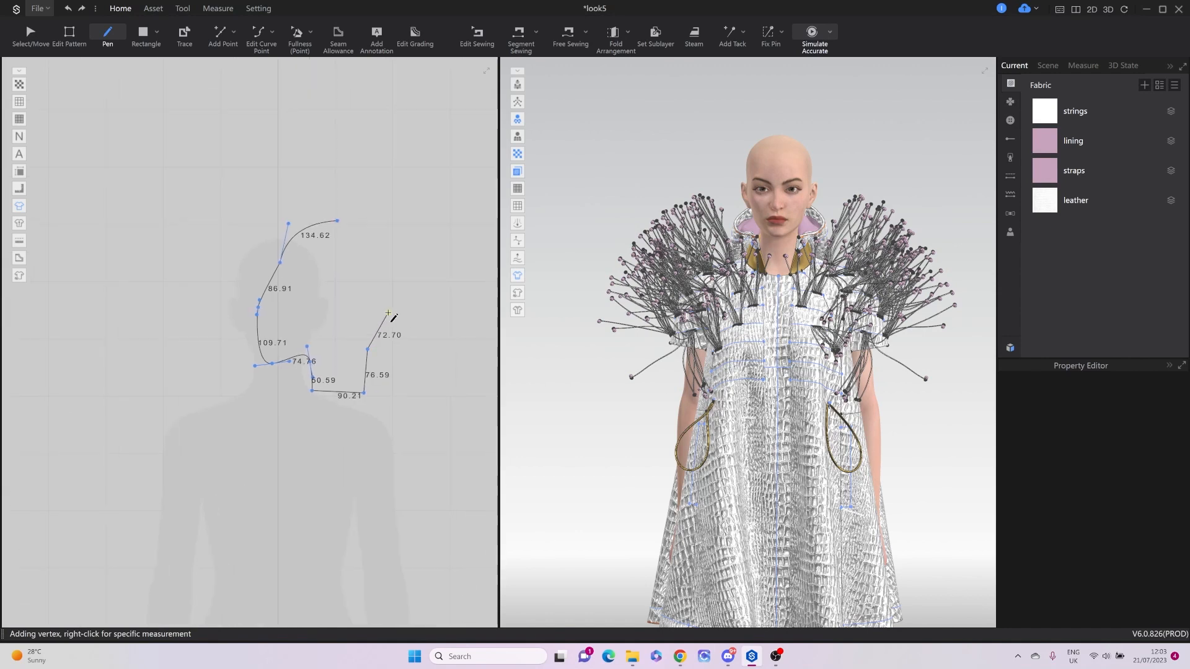
drag(406, 283, 402, 248)
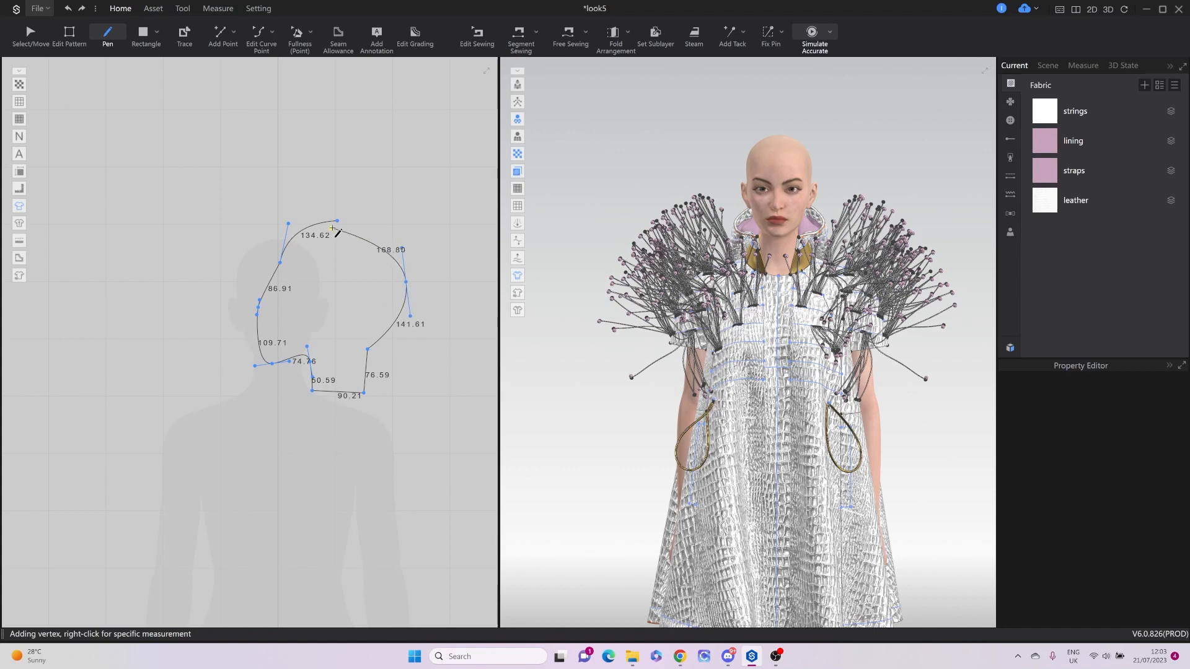
click(338, 221)
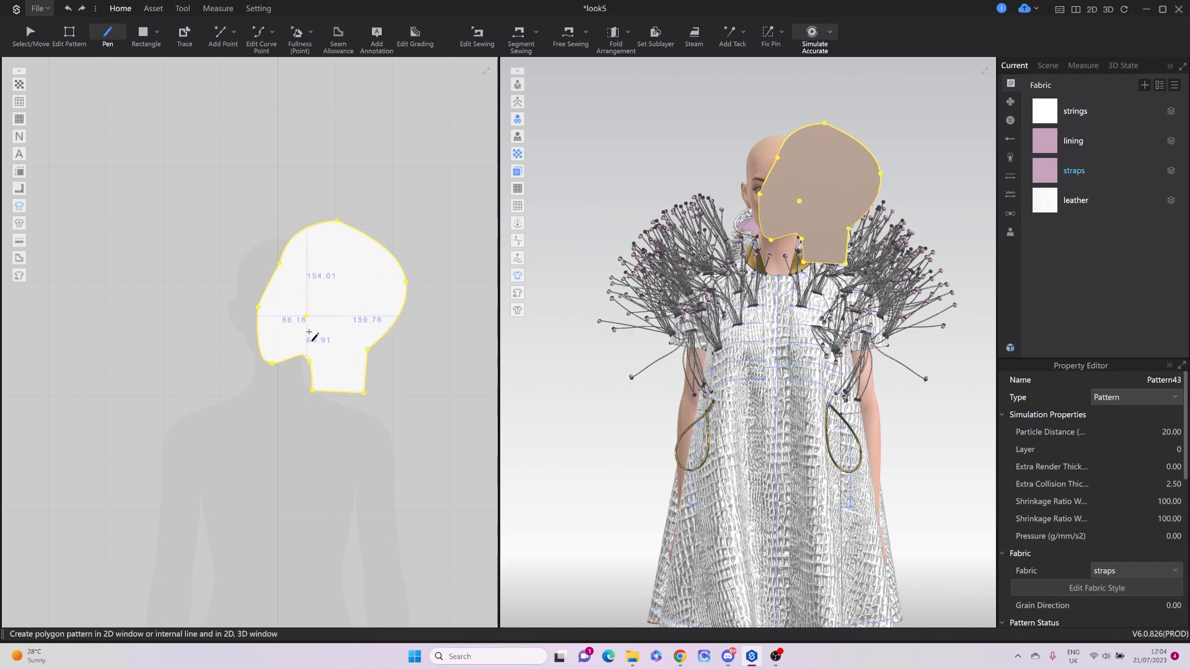
Refine the head pattern's front outline by adjusting the throat curve, the chin and forehead points and the curve over the forehead.
key(z)
scroll(298, 377, up, 4)
drag(331, 340, 339, 392)
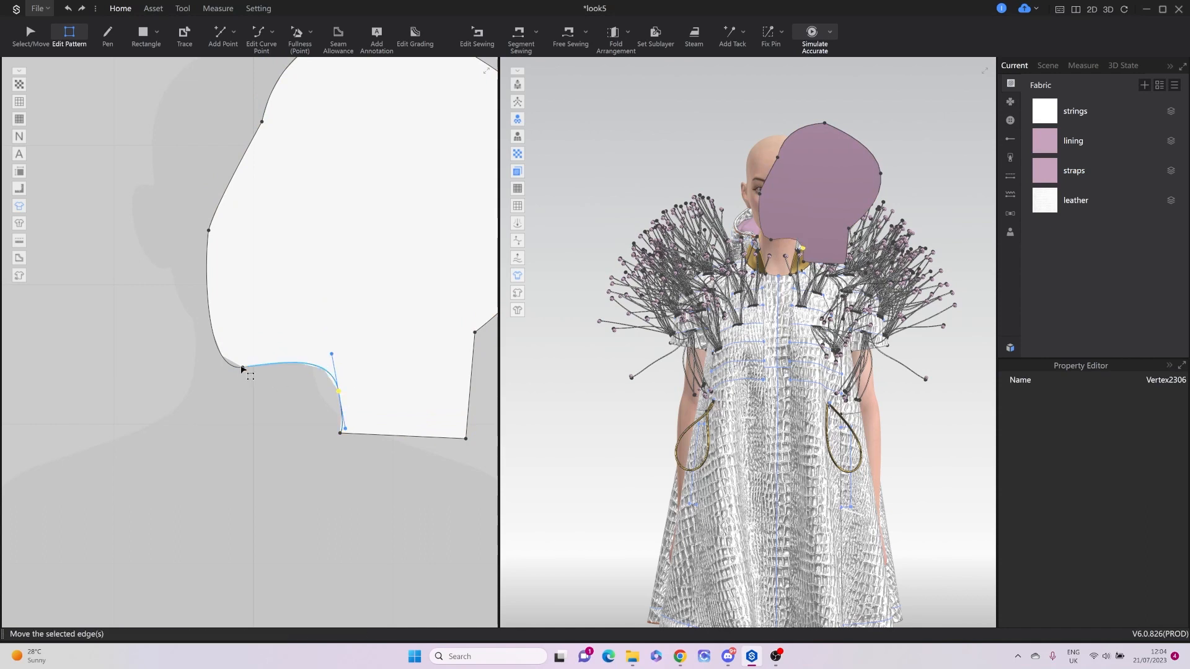
drag(243, 367, 243, 354)
middle_drag(266, 143, 240, 217)
drag(235, 195, 221, 191)
drag(245, 97, 274, 98)
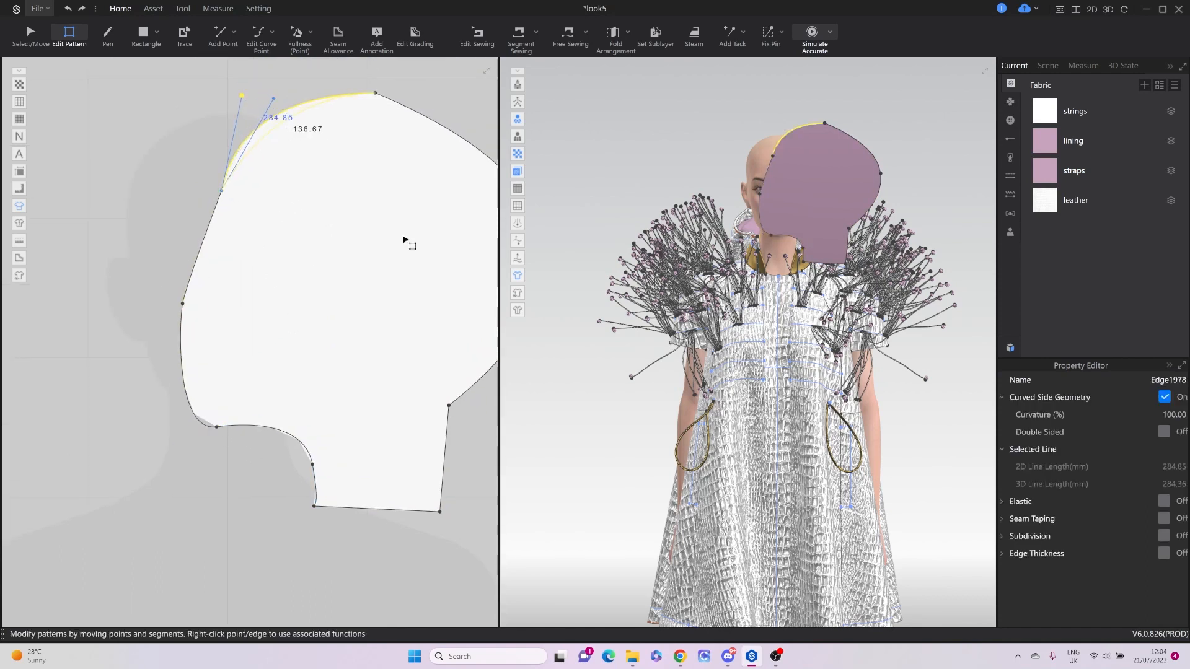
Round the head pattern's crown and back edge, converting the vertex at the back of the head to a curve point.
middle_drag(347, 290, 267, 312)
key(c)
mouse_move(349, 139)
mouse_down()
mouse_move(382, 124)
mouse_move(369, 135)
mouse_up()
key(z)
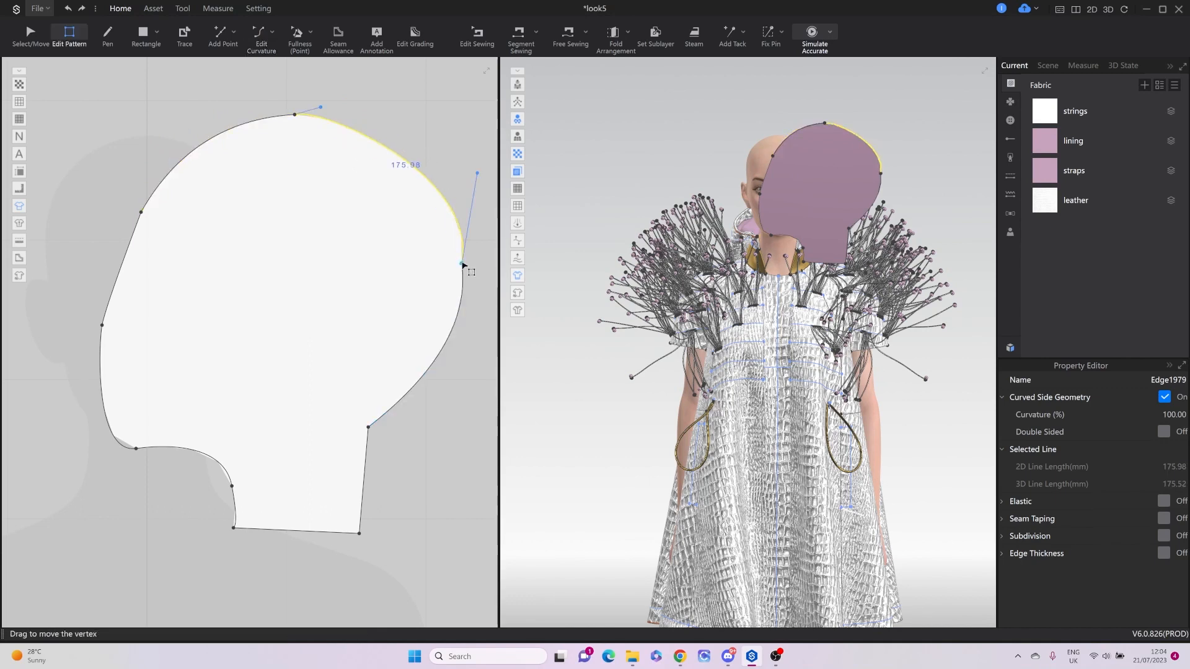
right_click(462, 264)
click(499, 303)
key(v)
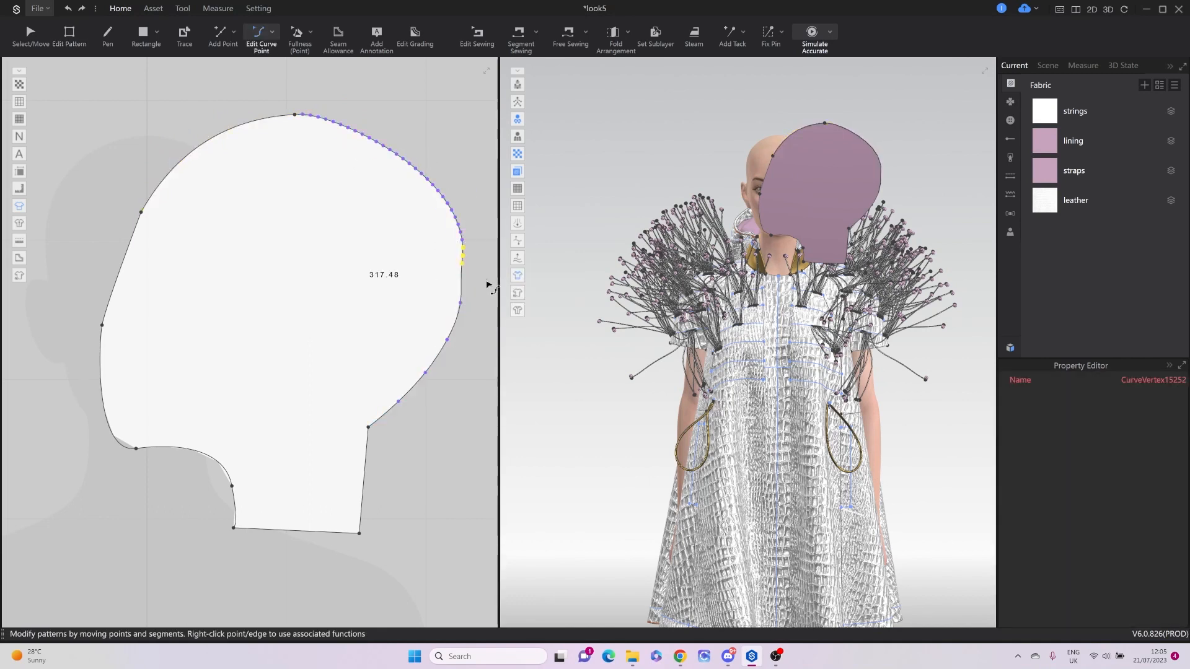
scroll(486, 301, down, 4)
Create a symmetric copy of the head pattern beside it, so that the two profiles face each other.
key(a)
click(412, 306)
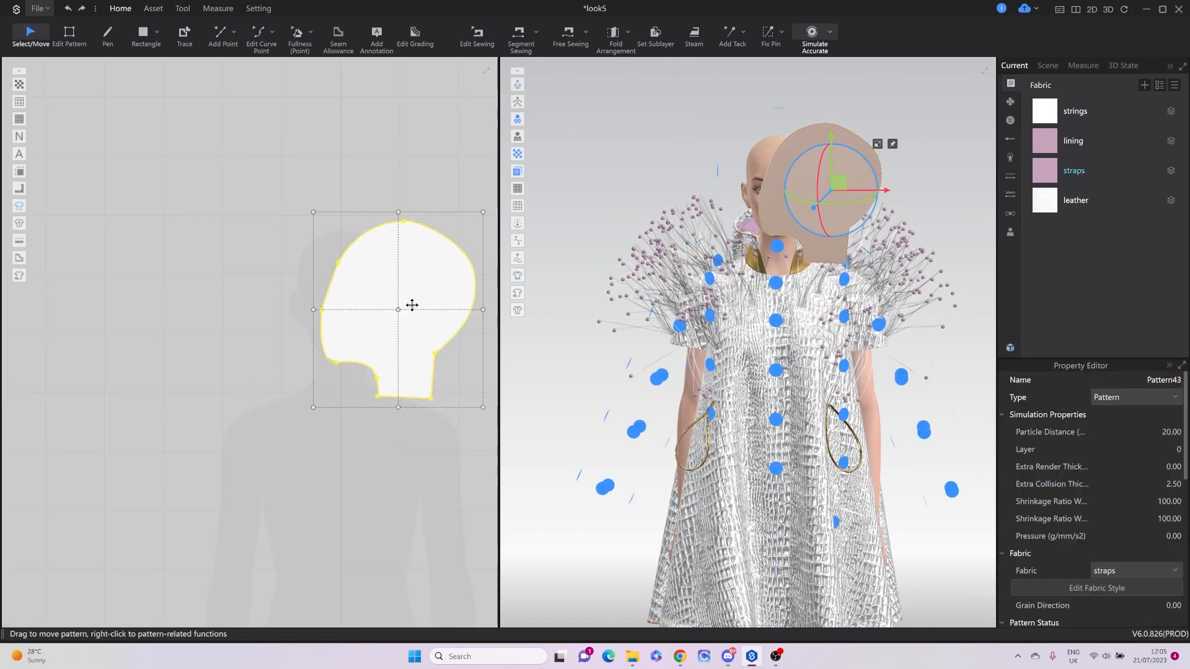
right_click(411, 305)
click(453, 53)
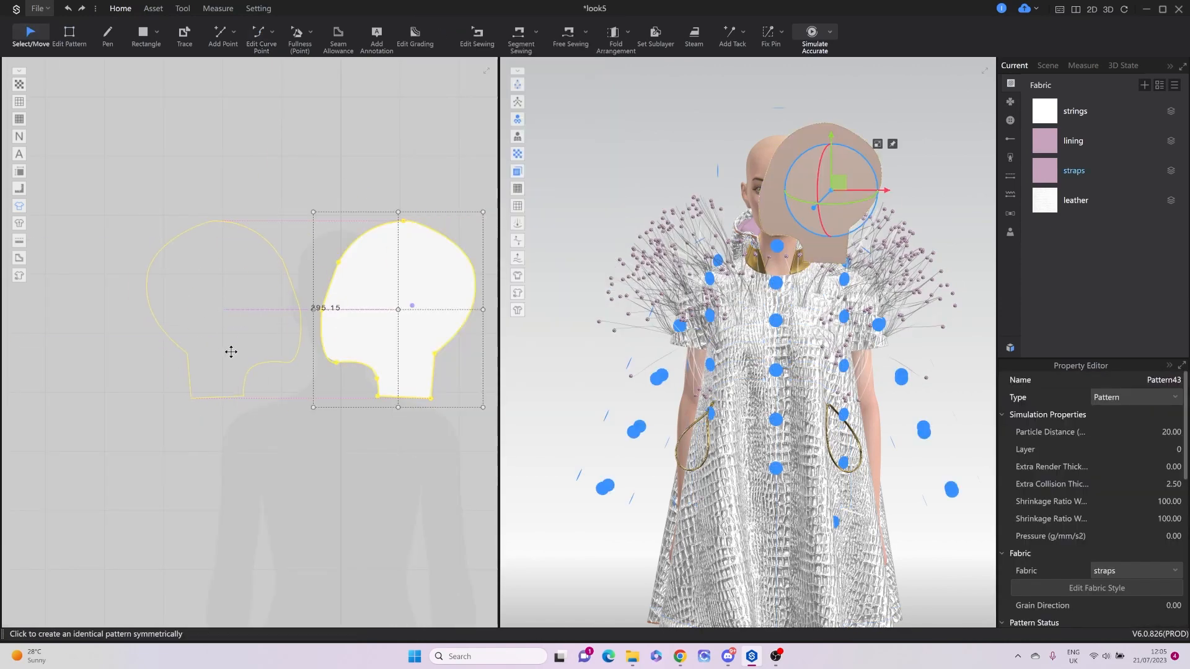
click(231, 352)
Sew the two head patterns together with Free Sewing along the full profile from front neck to back neck, leaving the neck base open.
key(m)
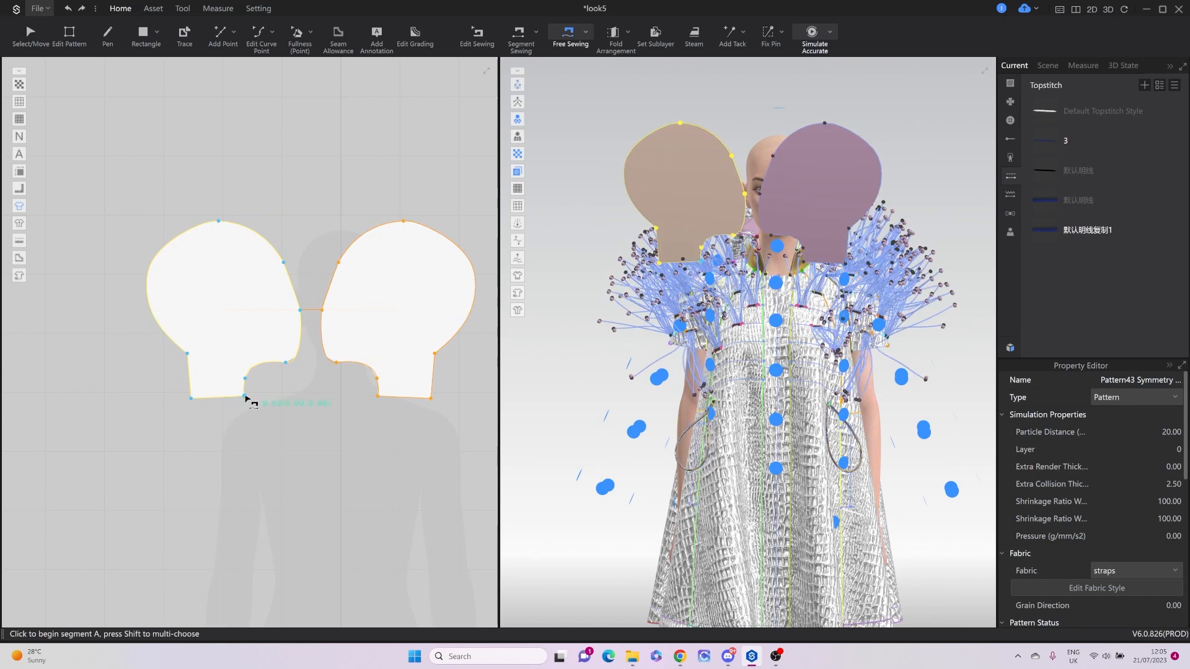
click(246, 397)
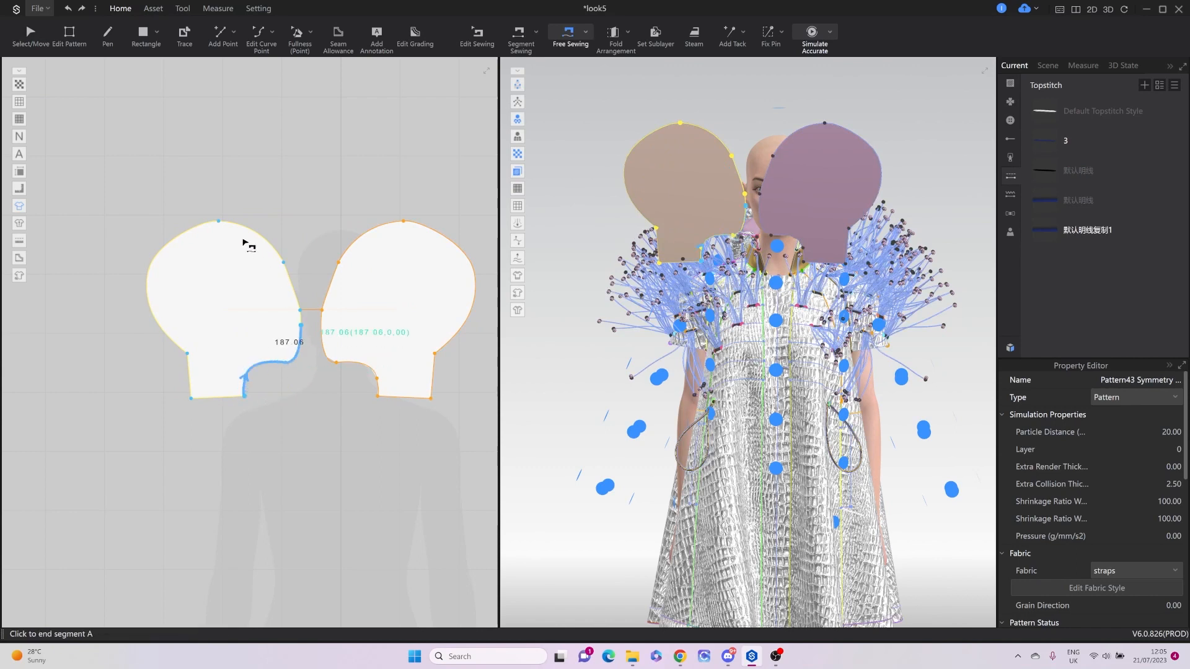
click(191, 398)
click(377, 395)
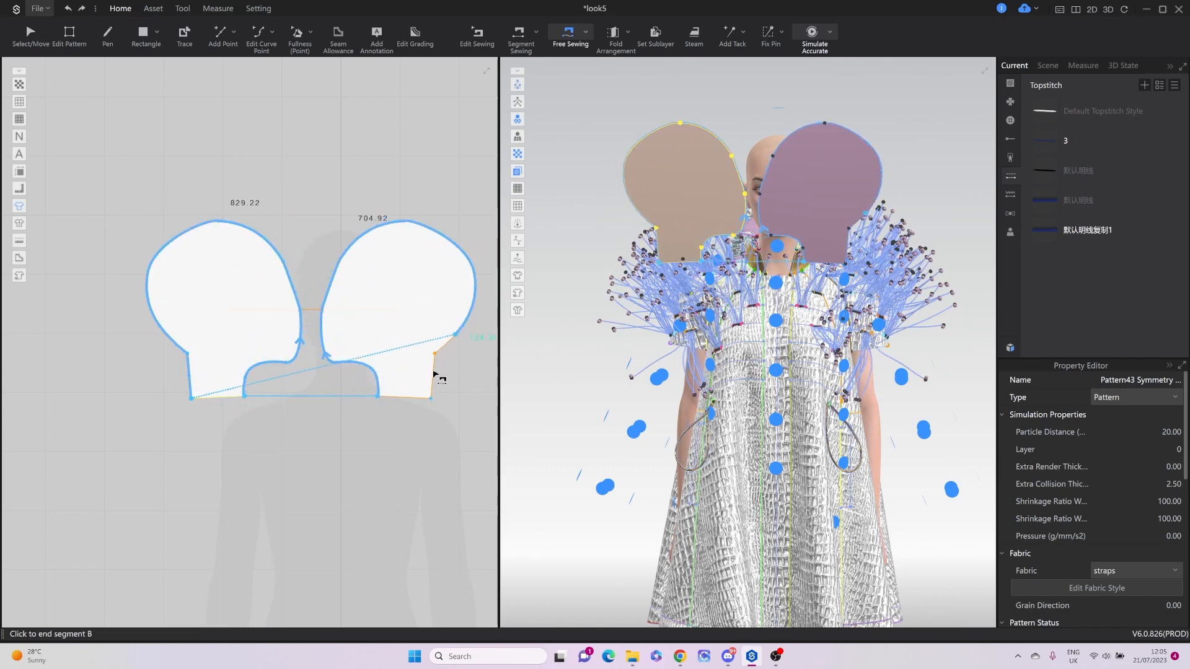
click(701, 325)
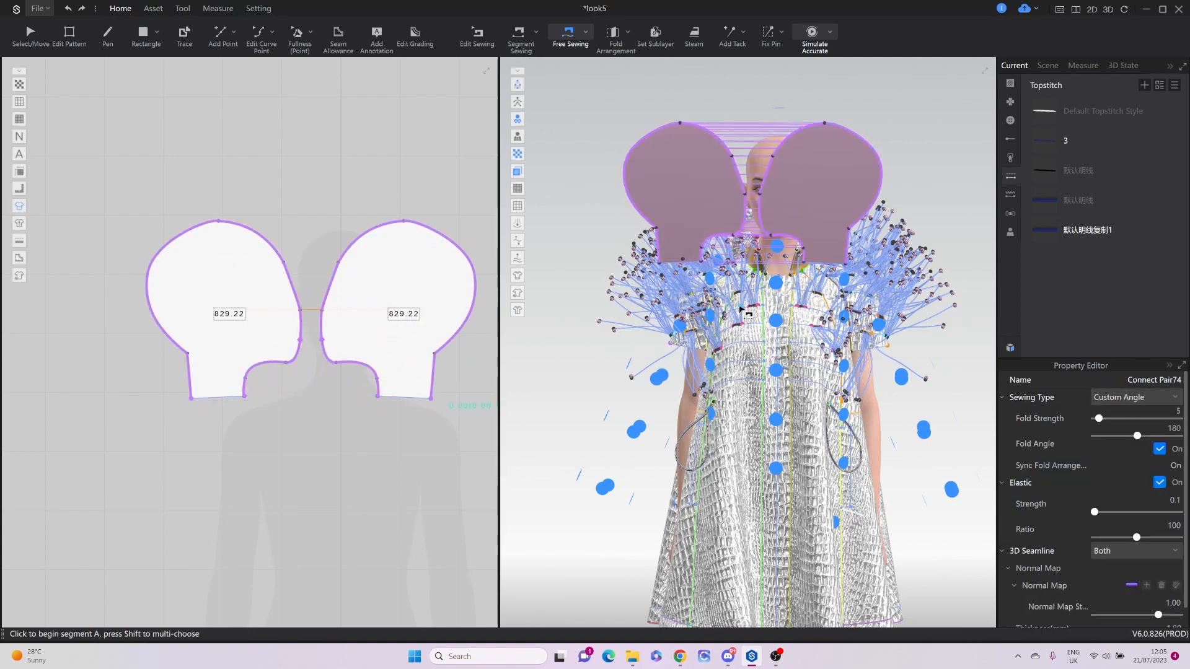
Place the mirrored head patterns on the arrangement points at both sides of the avatar's head.
right_drag(841, 218, 781, 199)
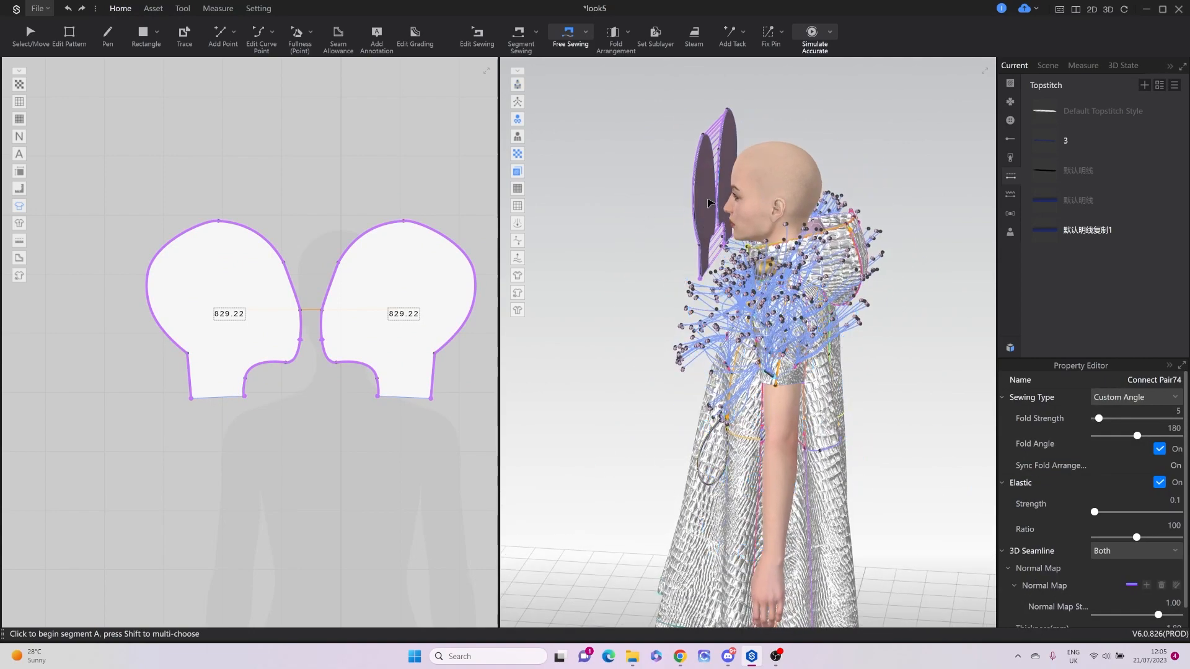
key(shift+f)
click(709, 202)
click(773, 194)
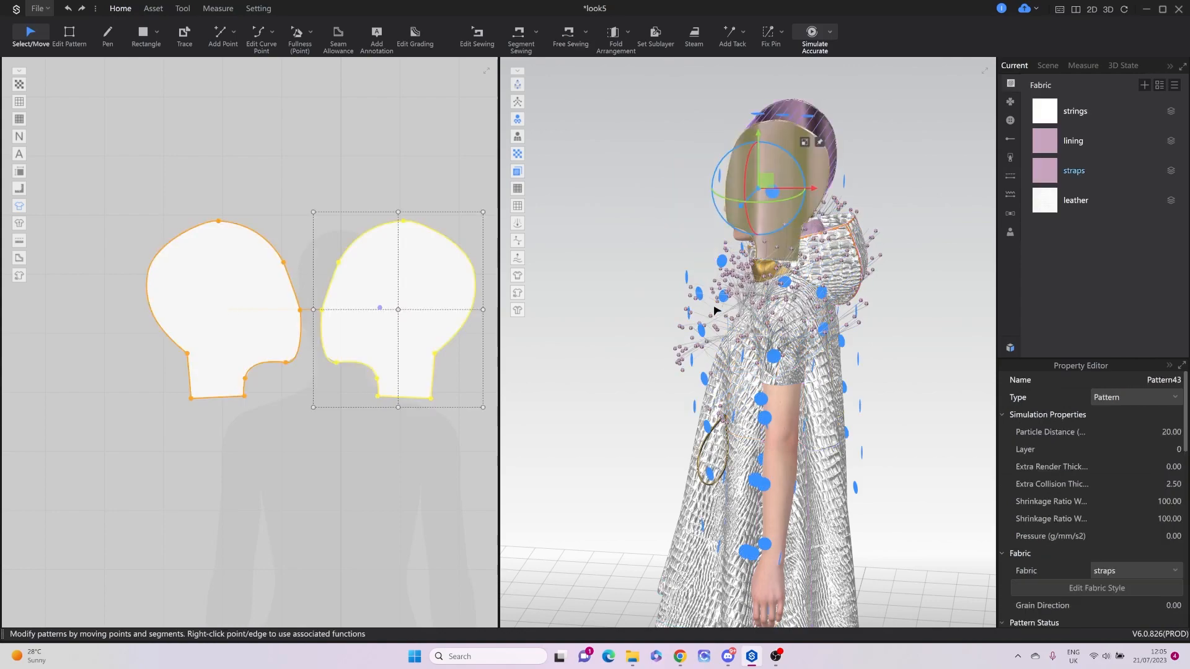
right_drag(716, 311, 854, 298)
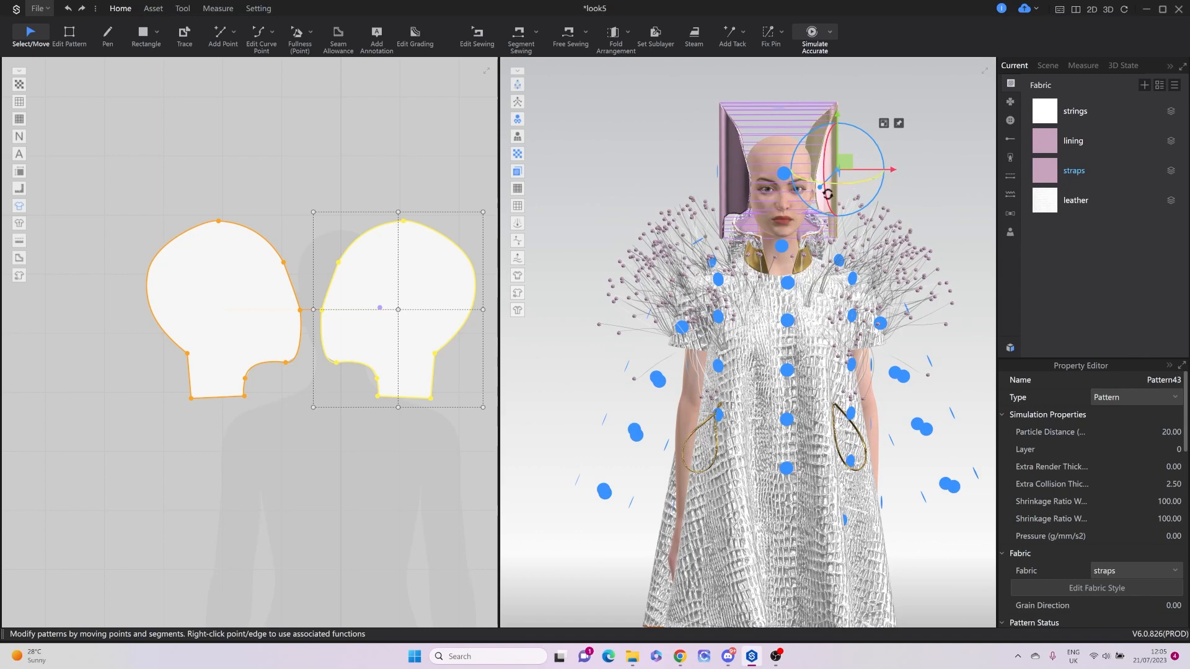
Select all the cape, lining and string patterns and deactivate them, leaving the two head patterns active.
scroll(346, 415, down, 5)
drag(96, 333, 310, 550)
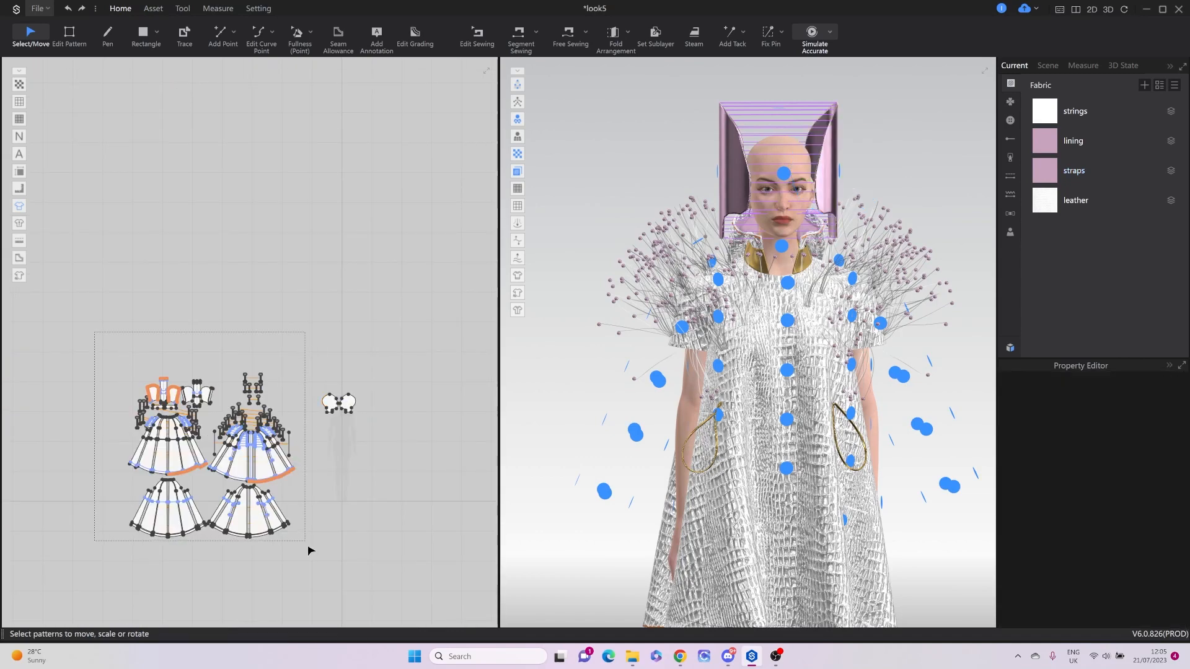
right_click(261, 469)
click(319, 183)
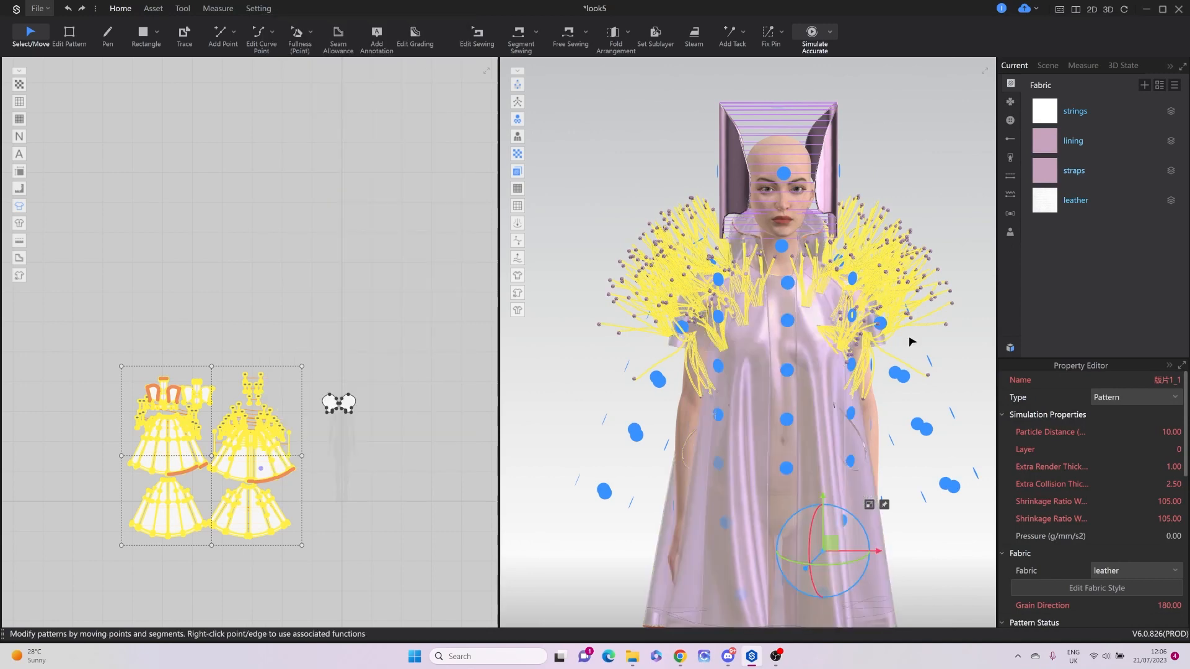
click(797, 198)
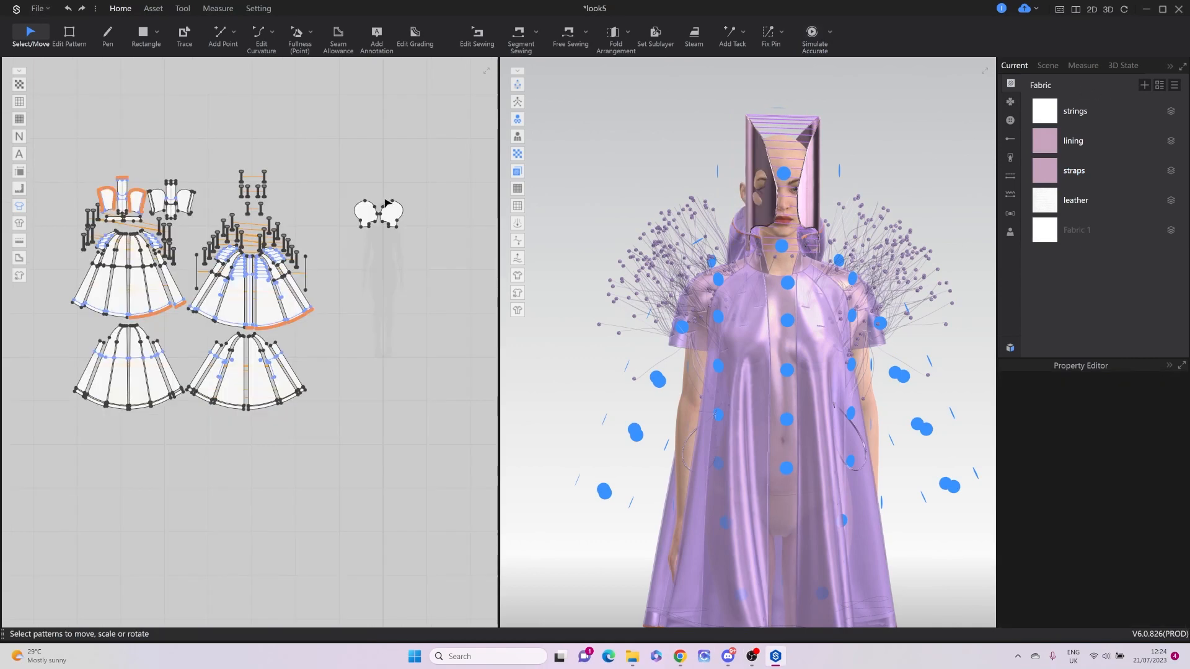
Apply Fabric 1 to both head patterns and rename the fabric as mask.
scroll(385, 204, up, 6)
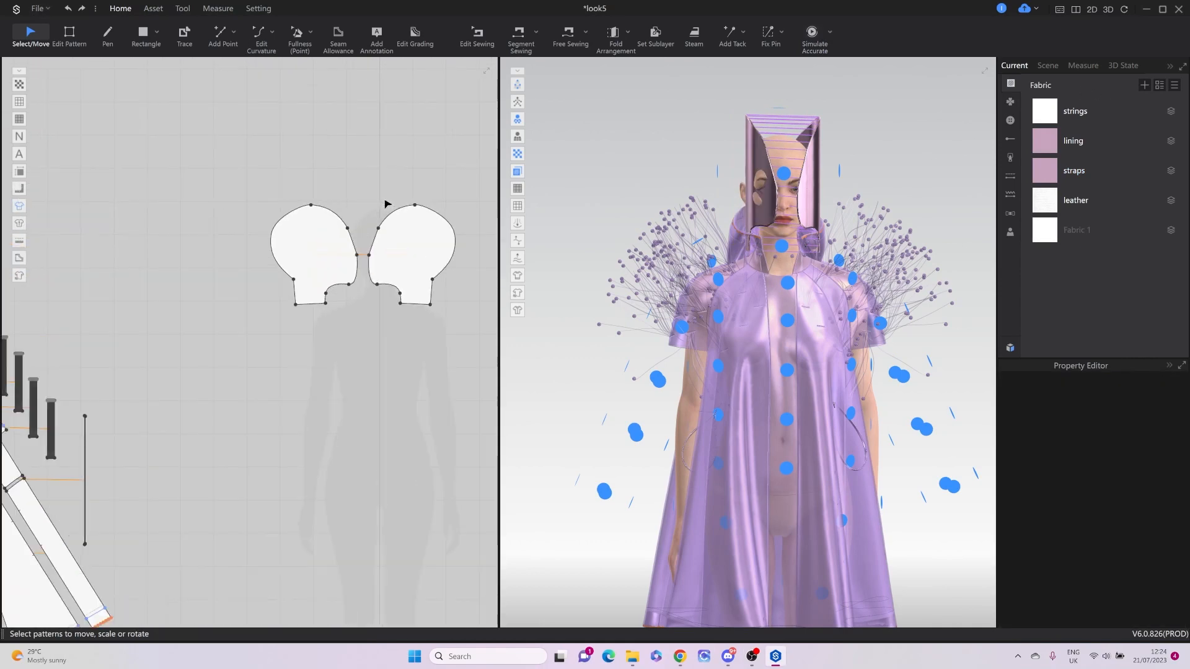
click(394, 219)
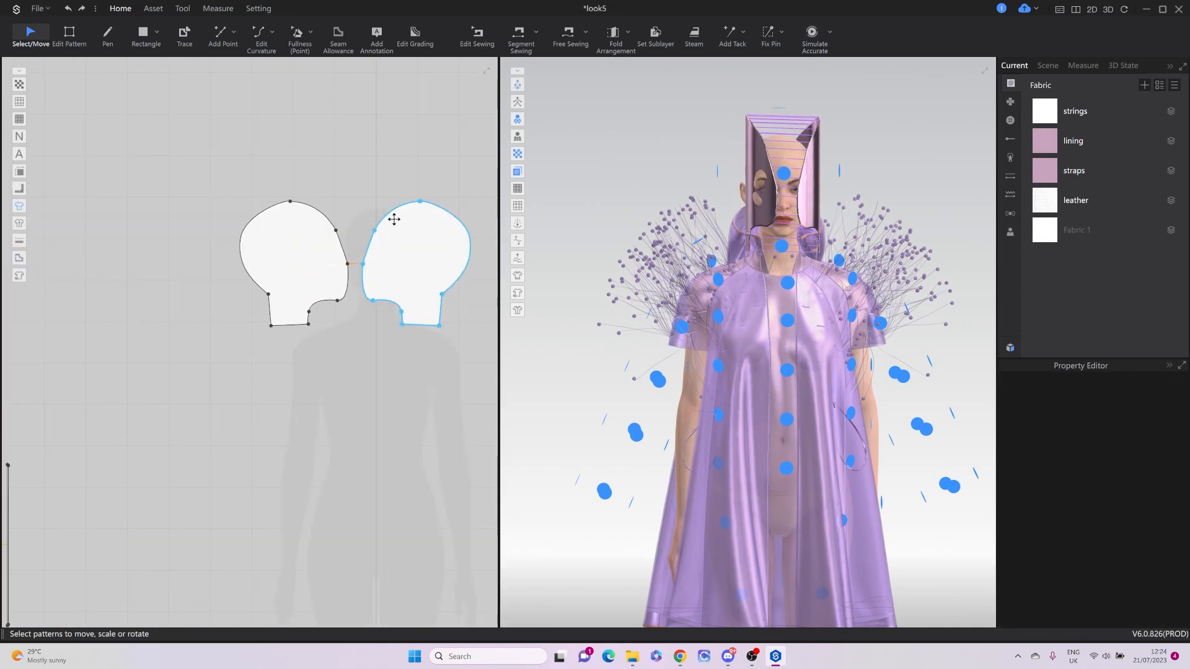
click(761, 159)
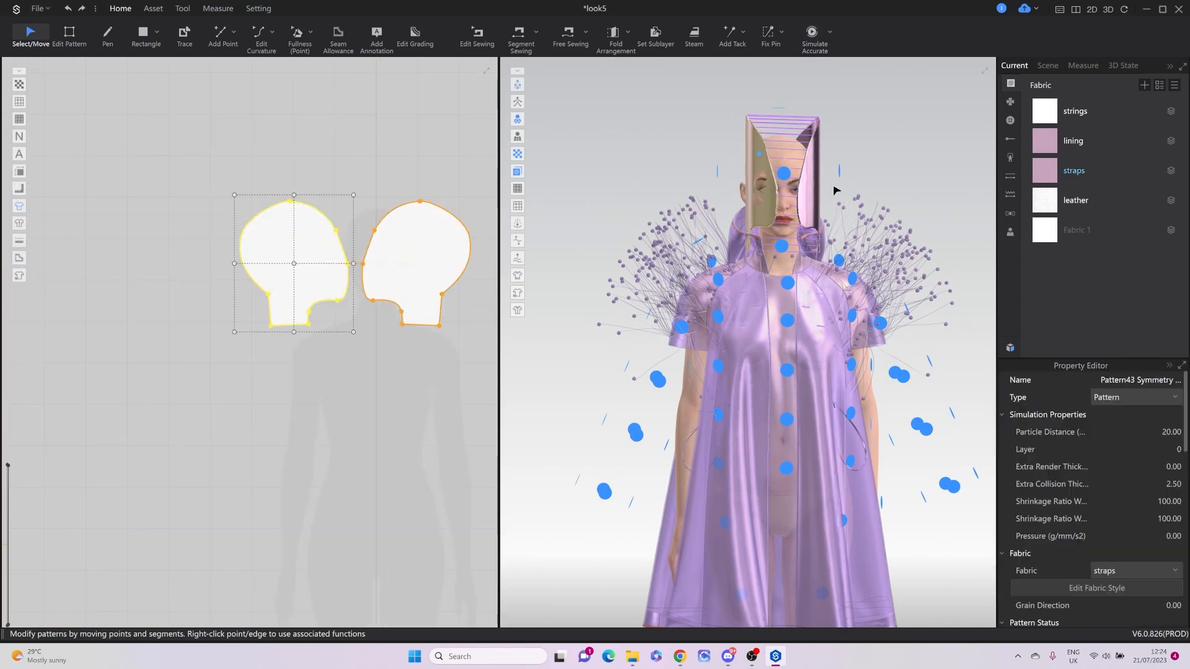
right_click(1074, 234)
click(1085, 272)
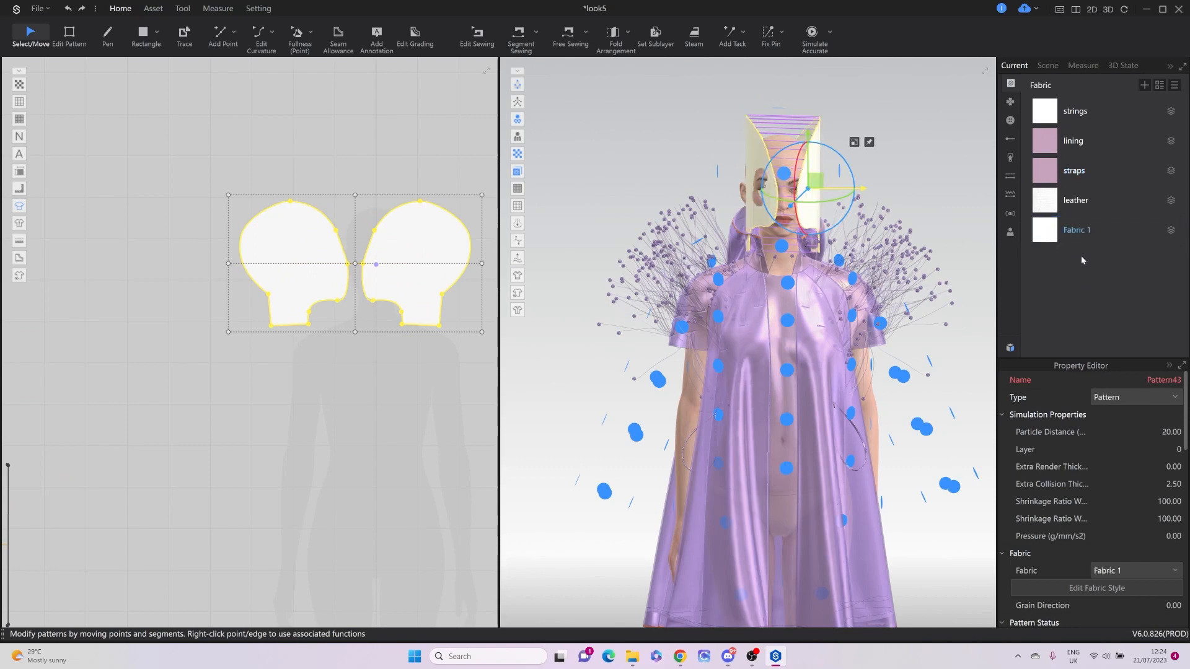
click(1073, 232)
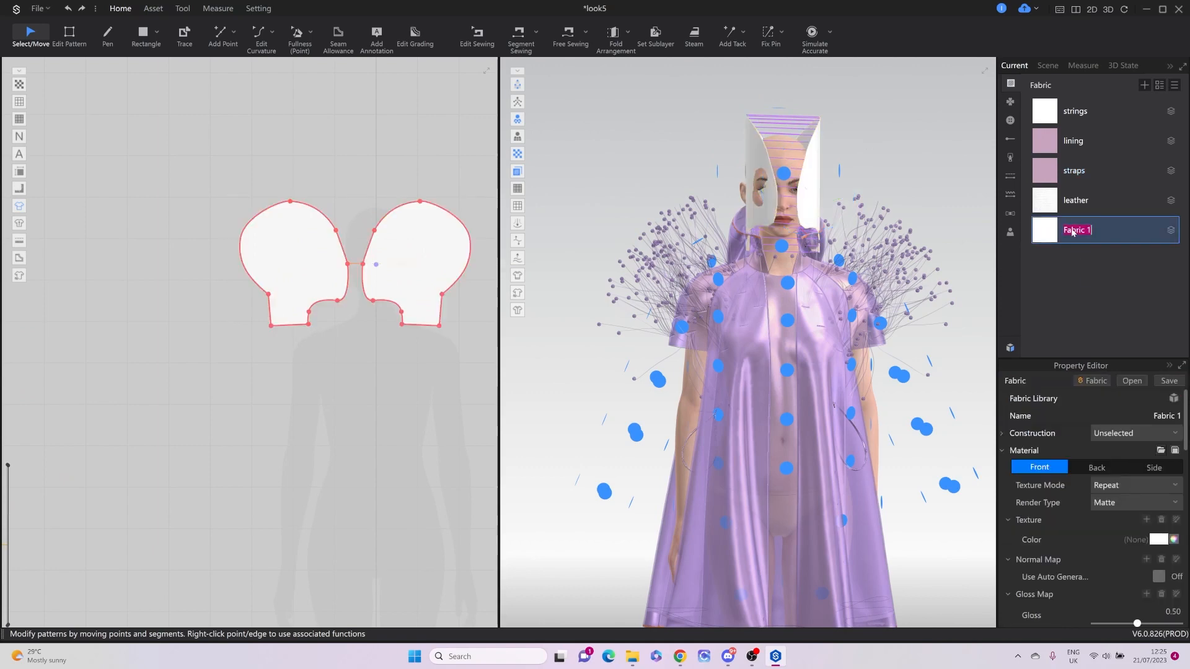
click(805, 201)
Lower the two mask patterns slightly around the avatar's head and set their particle distance to 10.
drag(754, 158, 762, 166)
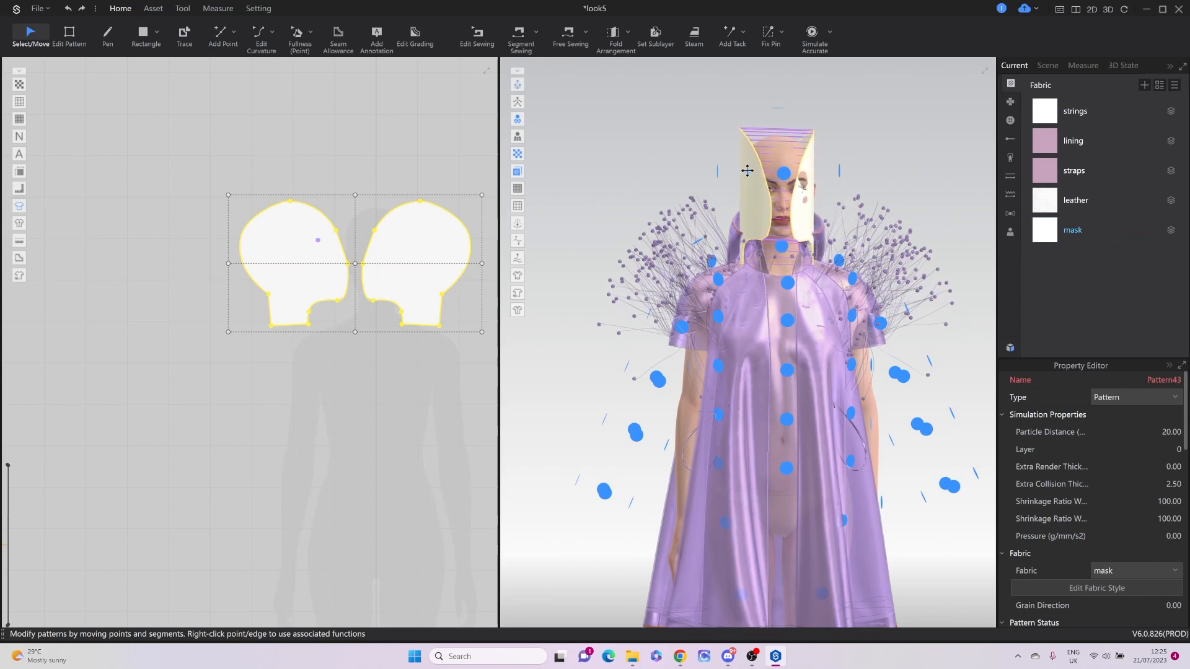
click(748, 170)
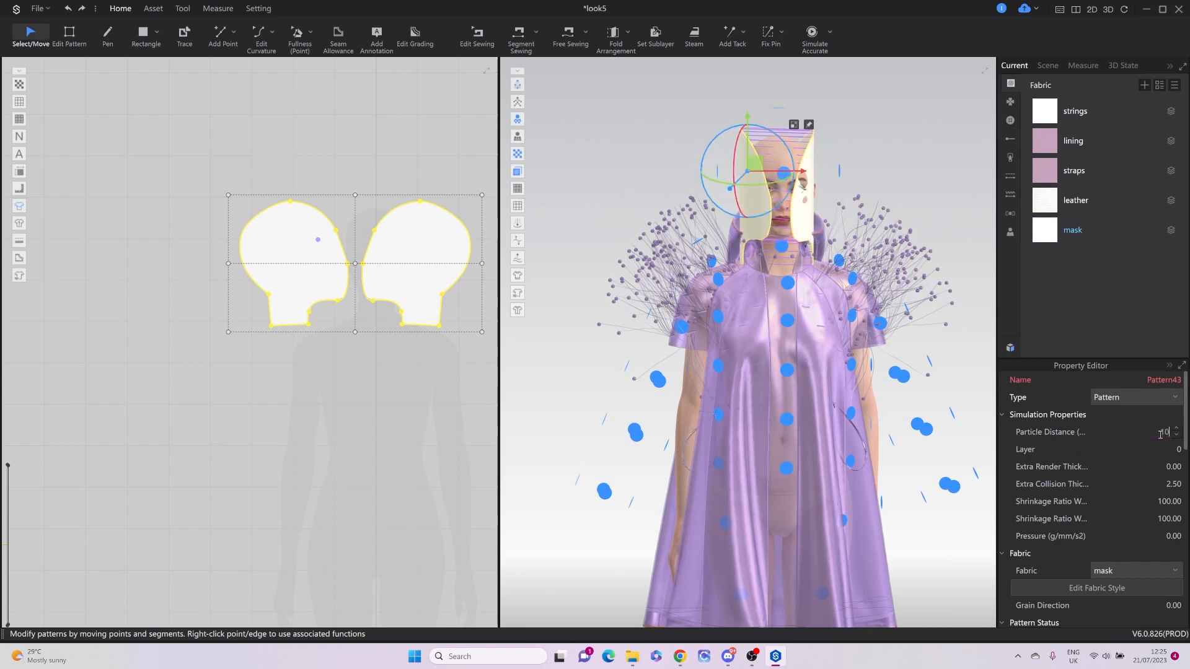
key(Return)
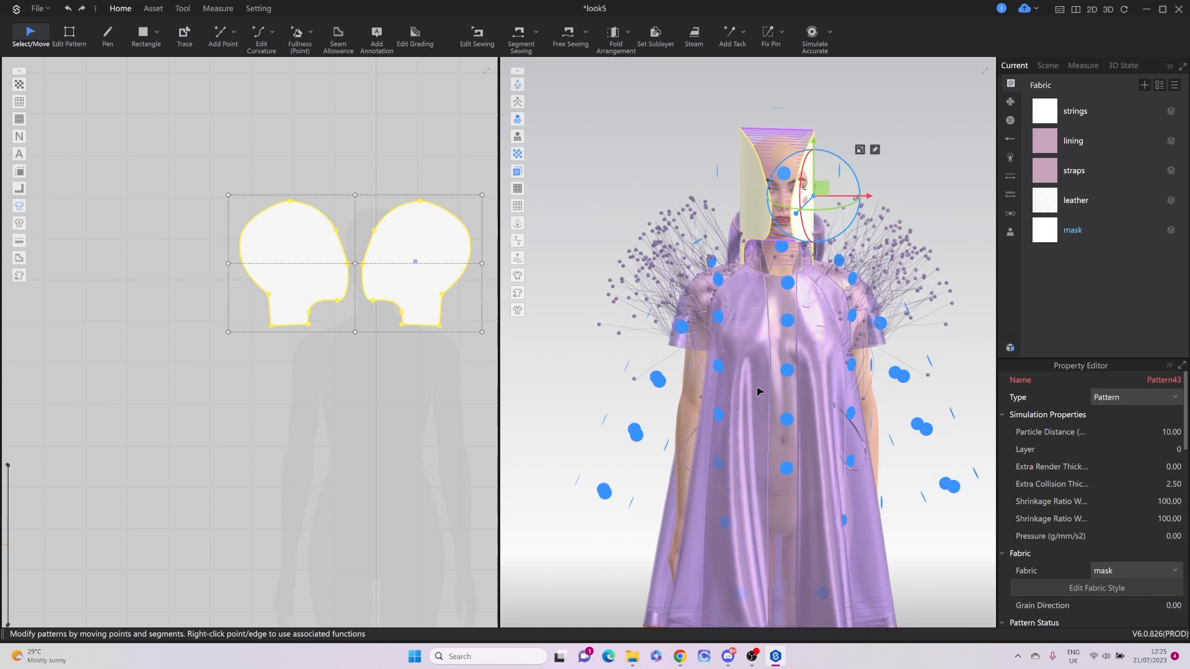
Simulate the mask so it closes over the avatar's head, and inspect its fit from the side.
key(space)
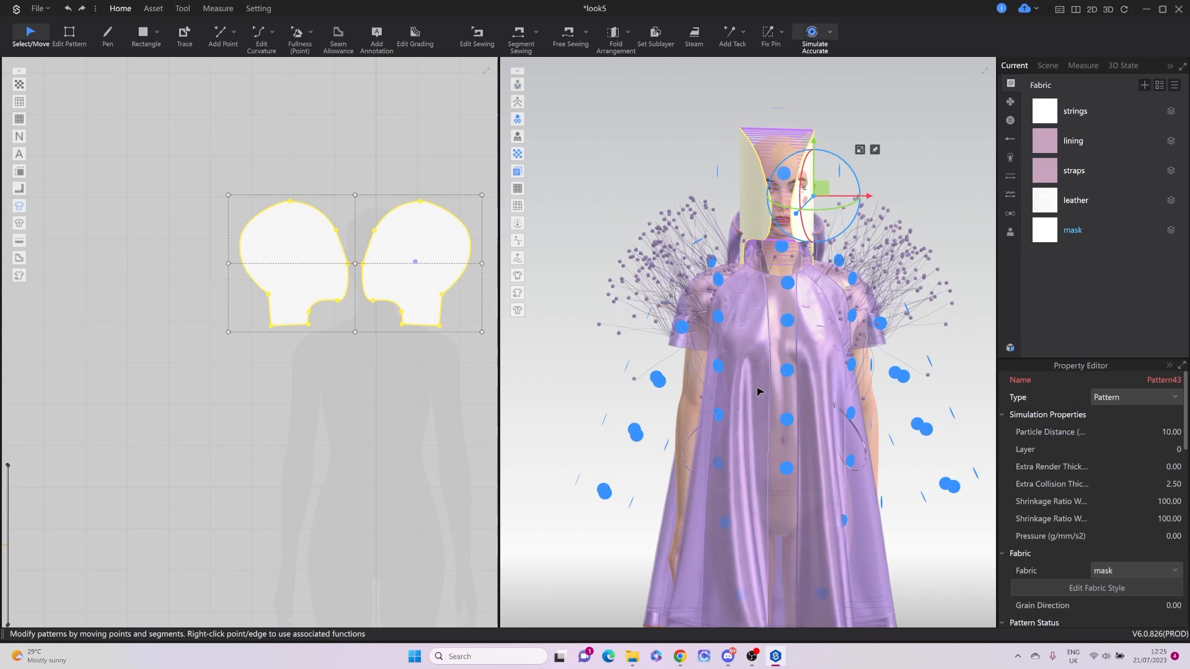
key(space)
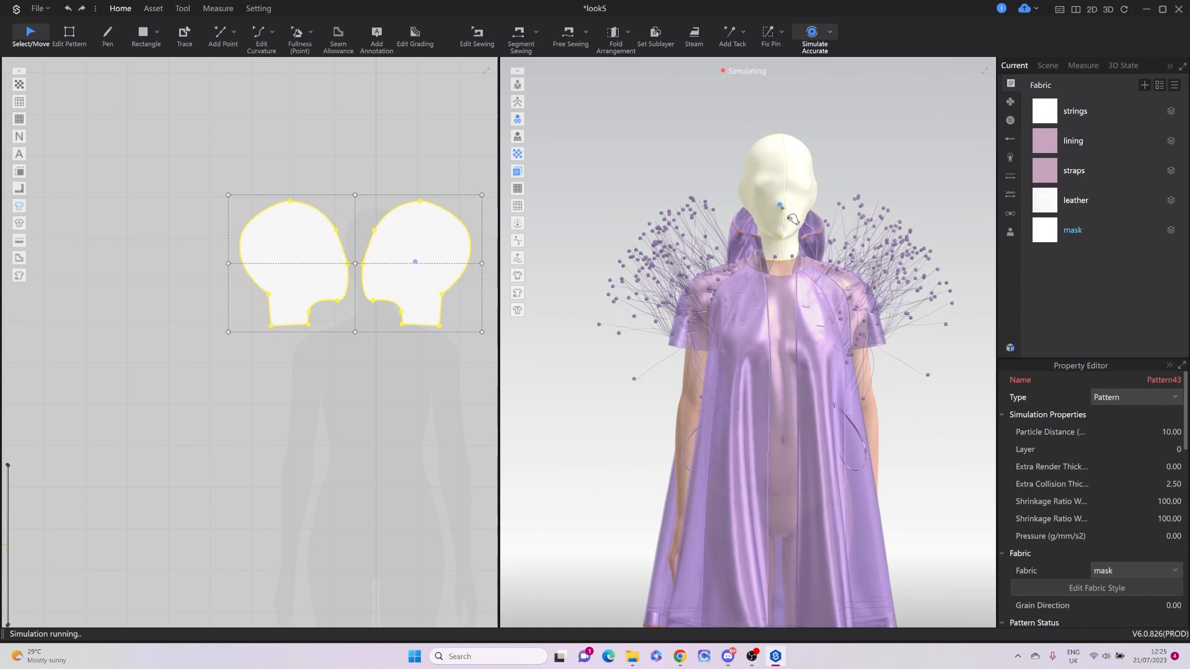
key(space)
right_drag(789, 220, 655, 216)
key(space)
Reshape the mask pattern's lower face curve above the chin.
click(409, 361)
scroll(382, 273, up, 5)
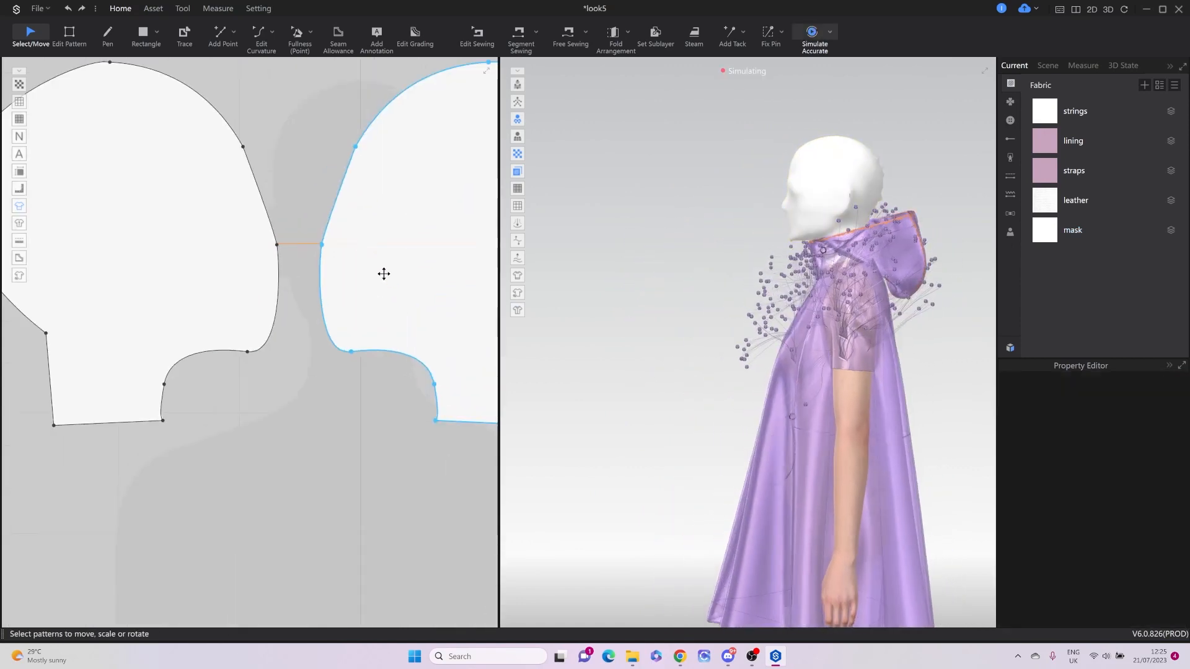
key(z)
drag(285, 305, 303, 301)
Flatten the mask pattern's curve under the chin and adjust the front neck edge below it.
scroll(340, 337, up, 4)
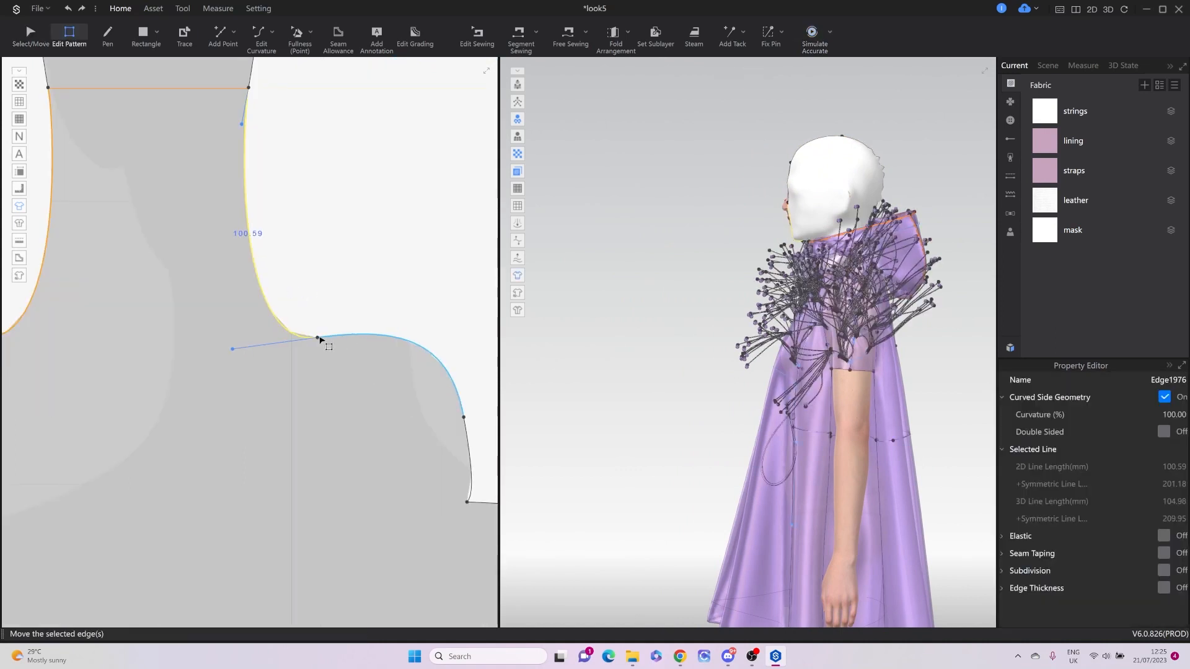
click(318, 338)
drag(402, 327, 401, 341)
click(455, 389)
click(469, 462)
drag(477, 492, 469, 476)
scroll(468, 406, up, 1)
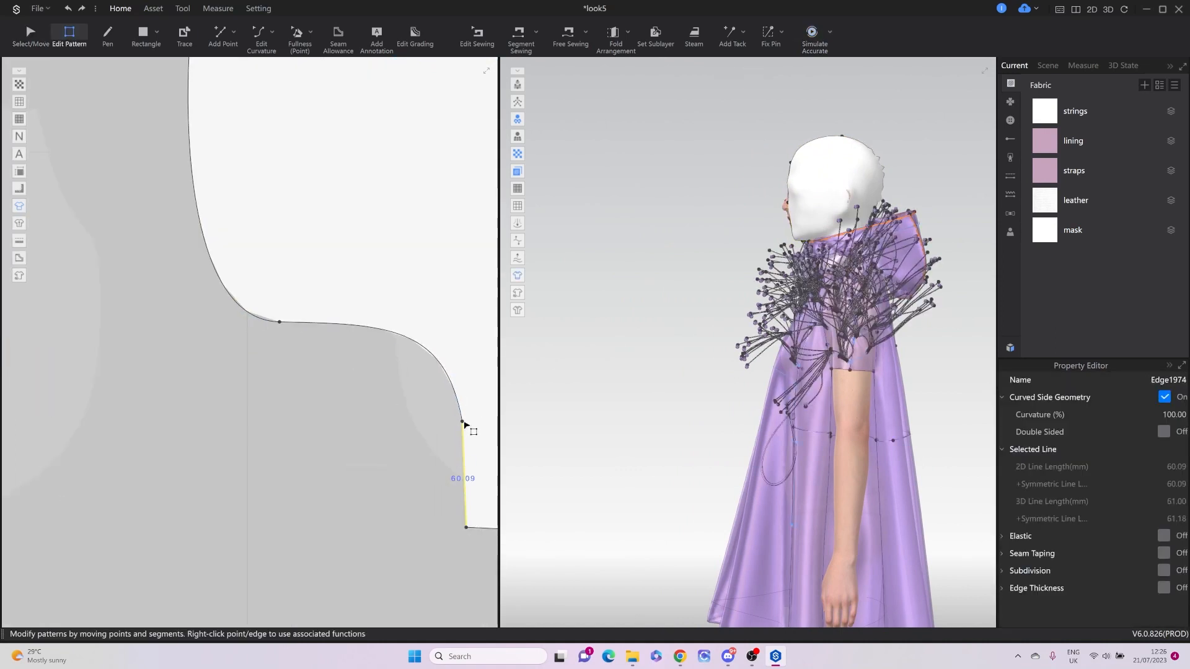
Replace the vertex ending the mask's chin-to-neck curve with a new point slightly lower on the front neck edge.
click(466, 425)
key(Delete)
key(ctrl+z)
key(x)
scroll(467, 445, up, 2)
middle_drag(467, 445, 395, 407)
click(394, 406)
key(z)
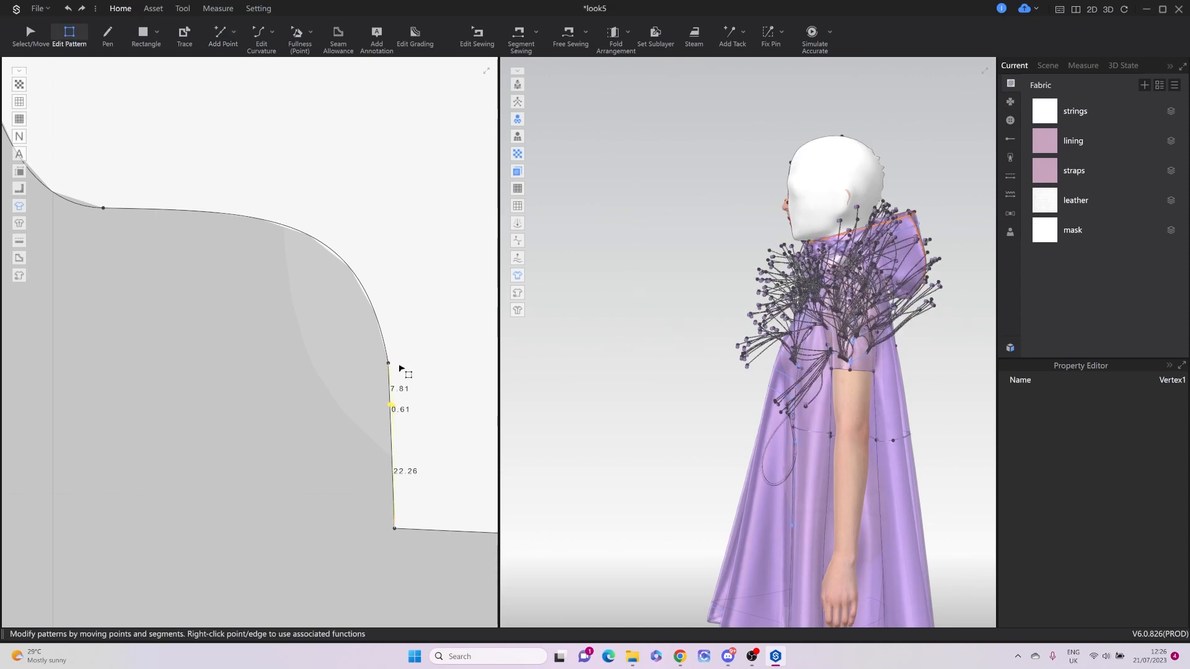
click(390, 362)
key(Delete)
Reshape the crown and back-of-head curves of the mask pattern, pulling the back outline inward.
scroll(434, 372, down, 5)
middle_drag(434, 372, 308, 444)
drag(351, 132, 348, 149)
key(c)
drag(486, 231, 463, 245)
middle_drag(473, 243, 384, 259)
key(v)
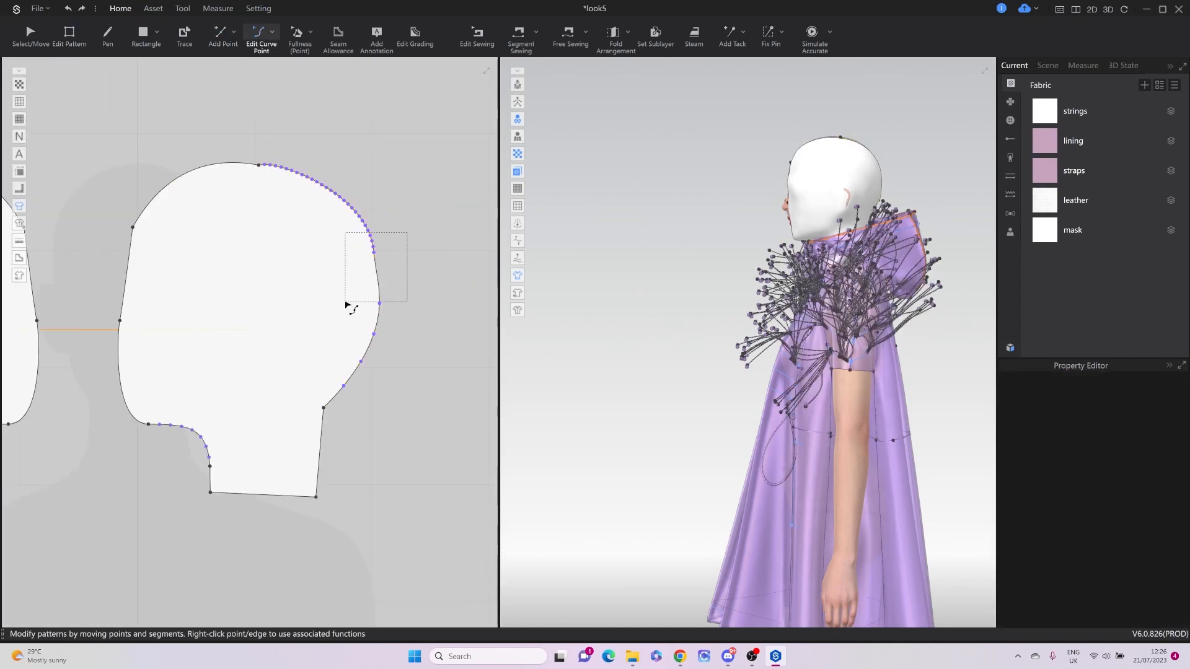
Convert the crown vertex and the two face vertices on the mask outline into curve points.
right_click(259, 166)
click(287, 207)
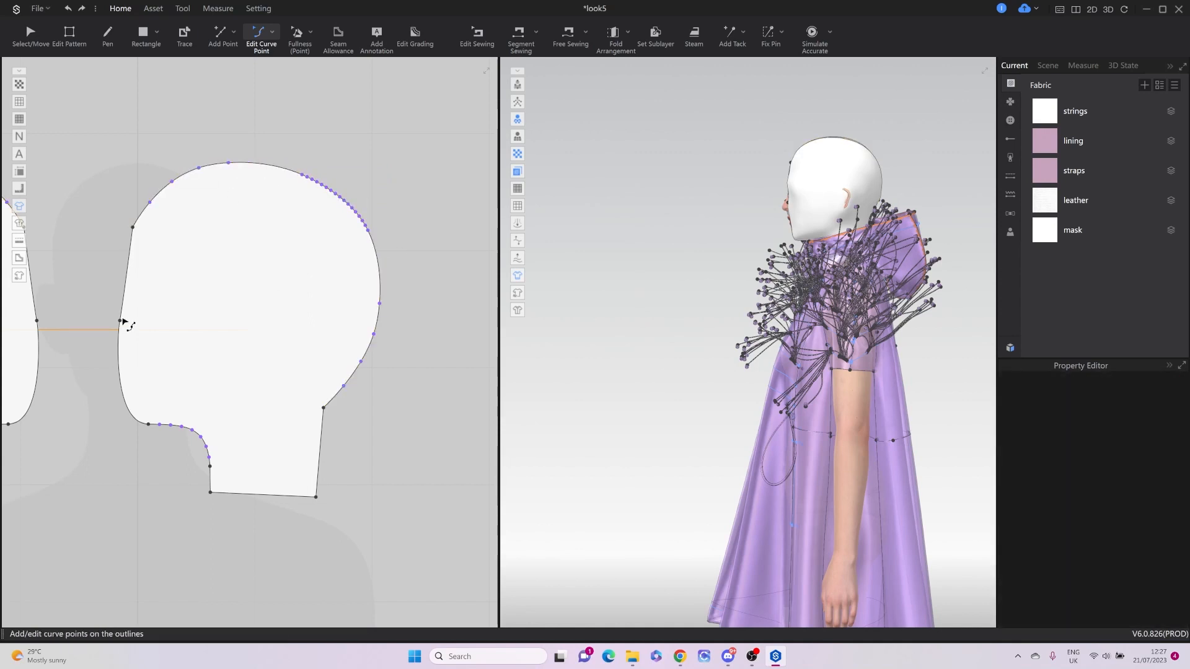
right_click(134, 225)
click(96, 252)
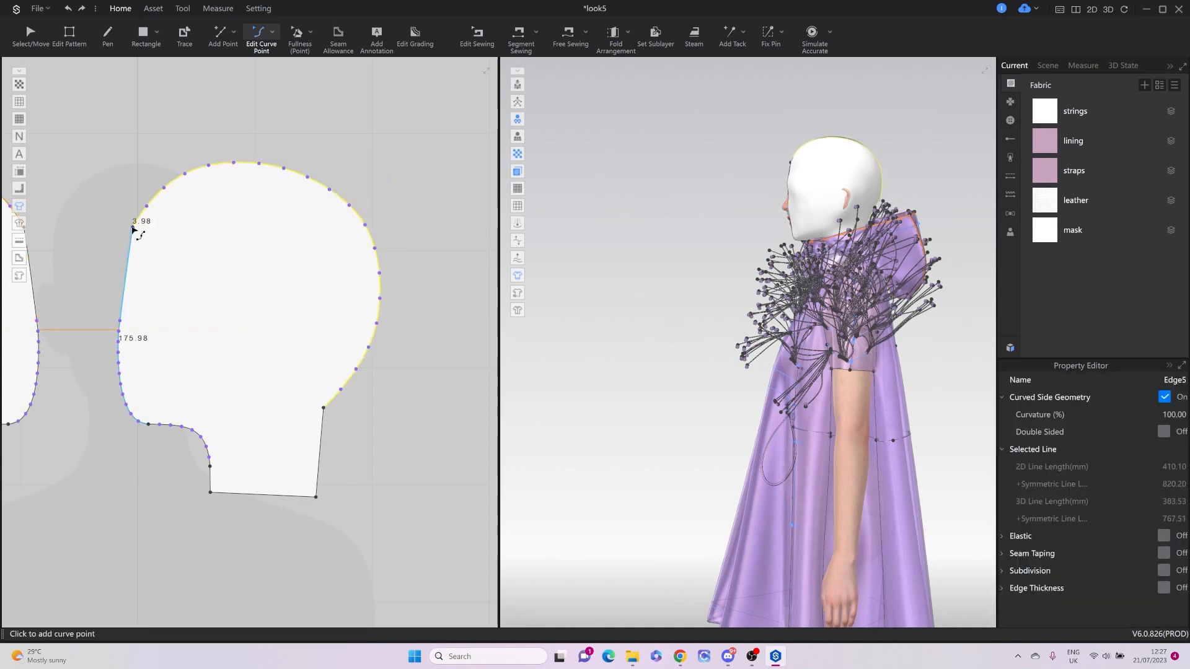
right_click(133, 228)
click(176, 269)
Move the back bottom corner of the mask's neck upward to level the bottom edge.
key(a)
click(317, 496)
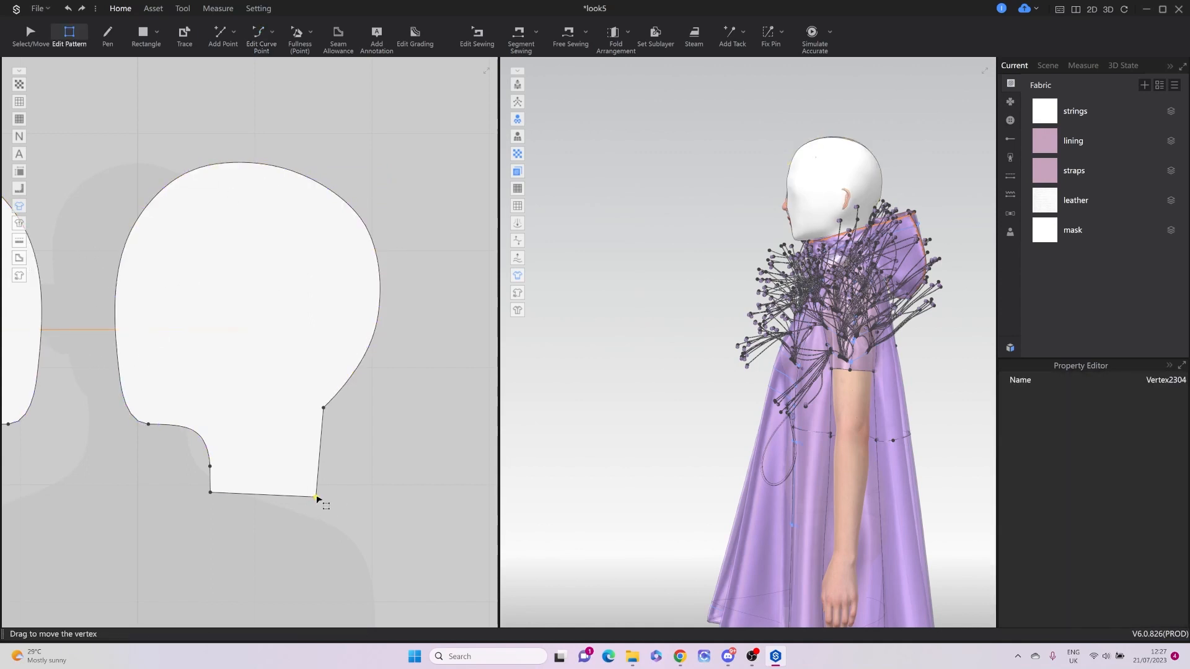
scroll(323, 493, up, 3)
drag(321, 485, 318, 482)
Add a point below the nape on the back neck edge and convert the original nape corner into a curve point.
key(x)
click(322, 371)
key(z)
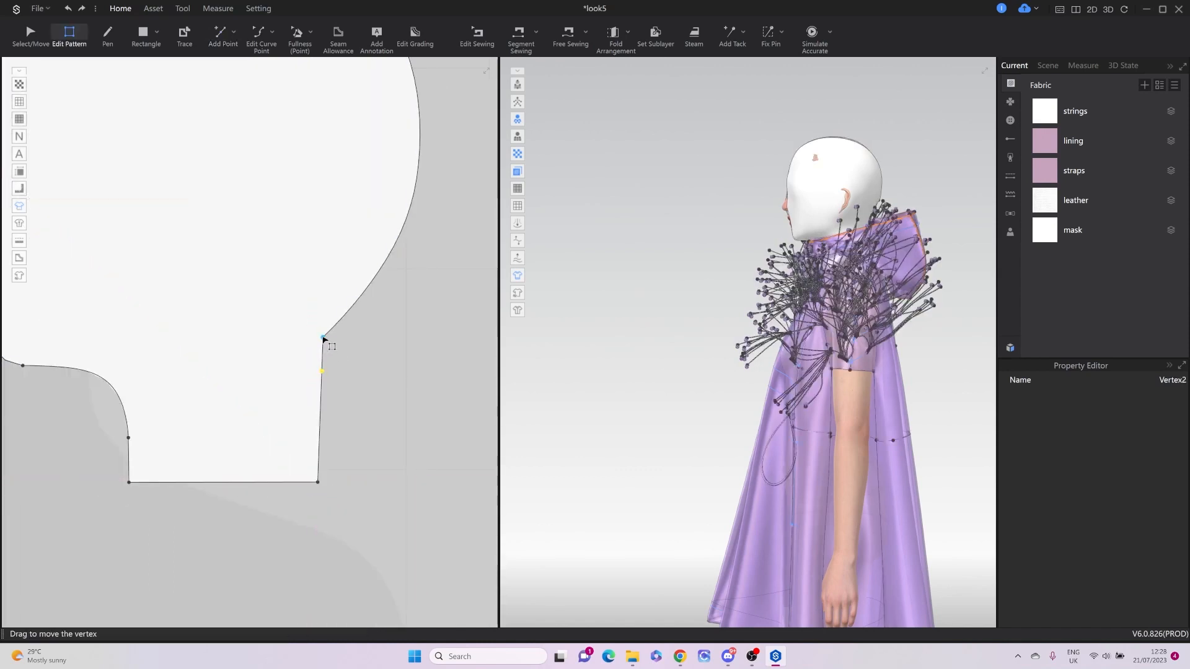
right_click(323, 338)
click(367, 380)
click(325, 352)
click(374, 366)
Simulate the garment and pull the mask pieces outward from several sides to settle them over the head.
key(space)
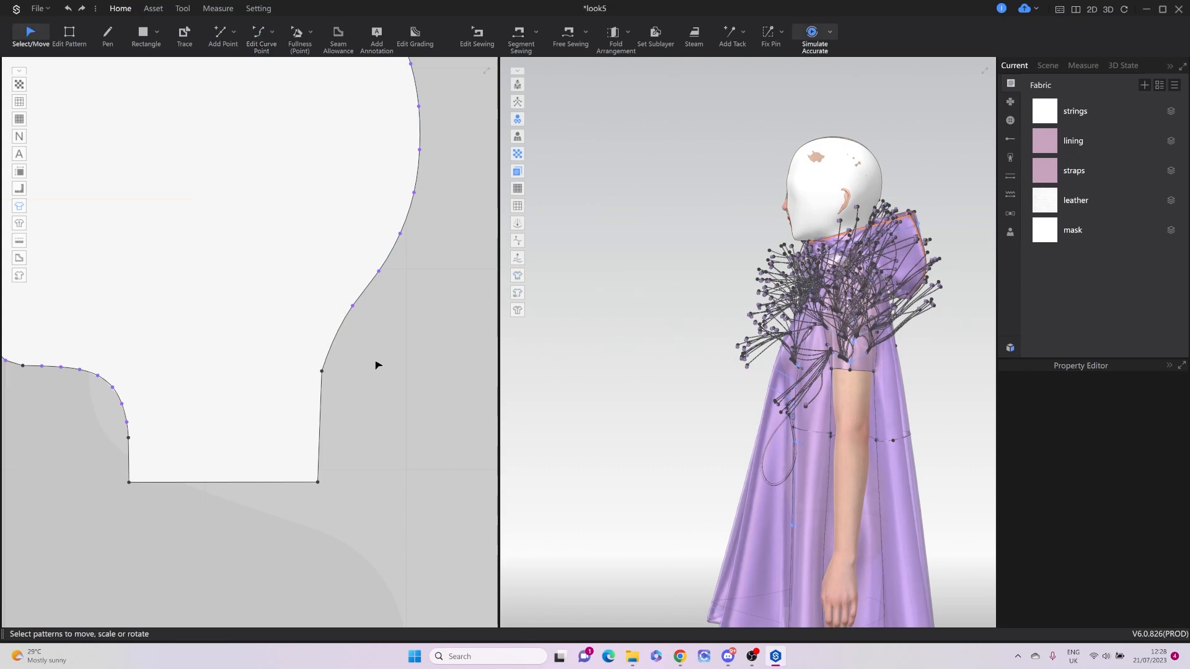
click(809, 186)
mouse_move(799, 191)
right_down()
mouse_move(868, 211)
mouse_move(815, 198)
right_up()
click(776, 217)
click(865, 174)
click(772, 206)
scroll(773, 205, up, 4)
middle_drag(793, 167, 743, 329)
drag(739, 301, 761, 366)
right_drag(761, 360, 632, 341)
drag(763, 297, 677, 317)
right_drag(682, 314, 831, 279)
drag(817, 253, 947, 279)
right_drag(824, 298, 781, 297)
scroll(775, 298, up, 3)
drag(759, 290, 585, 285)
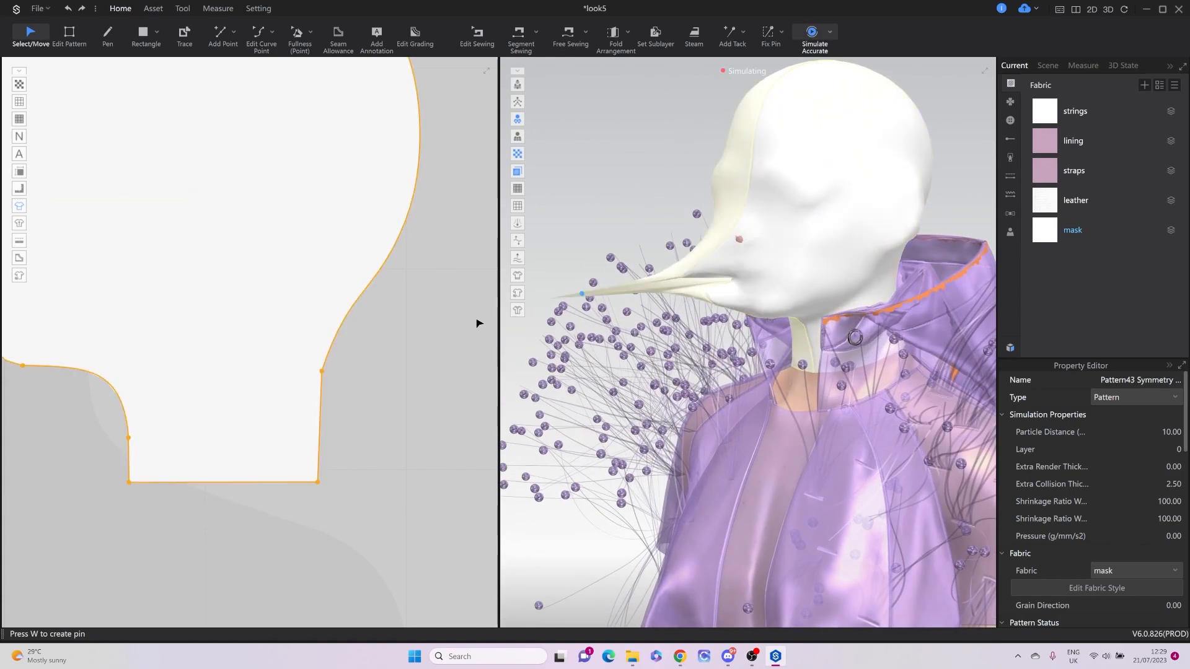
Resume the simulation and pull the mask fabric further around the face.
key(space)
mouse_move(769, 267)
right_down()
mouse_move(826, 259)
mouse_move(764, 254)
right_up()
key(space)
drag(764, 241, 752, 242)
drag(756, 181, 723, 71)
Set the mask fabric's physical property preset to the Knit_Swimming option.
click(1055, 236)
key(v)
scroll(1125, 493, down, 10)
scroll(1125, 490, up, 8)
click(1171, 468)
mouse_move(1125, 531)
click(1032, 531)
Run the simulation with the knit fabric and pull the mask out over the ear and side of the head.
key(space)
click(757, 311)
right_drag(757, 311, 740, 233)
drag(731, 222, 673, 212)
right_drag(768, 225, 723, 218)
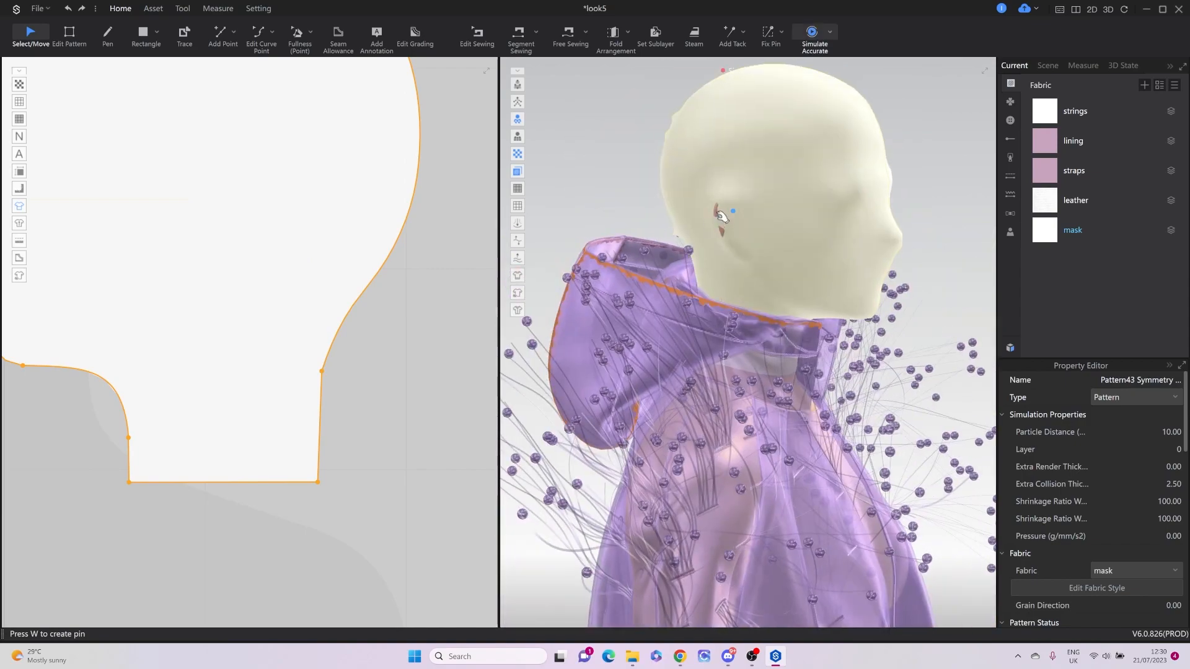
drag(697, 214, 649, 204)
right_drag(701, 239, 751, 244)
drag(751, 245, 824, 252)
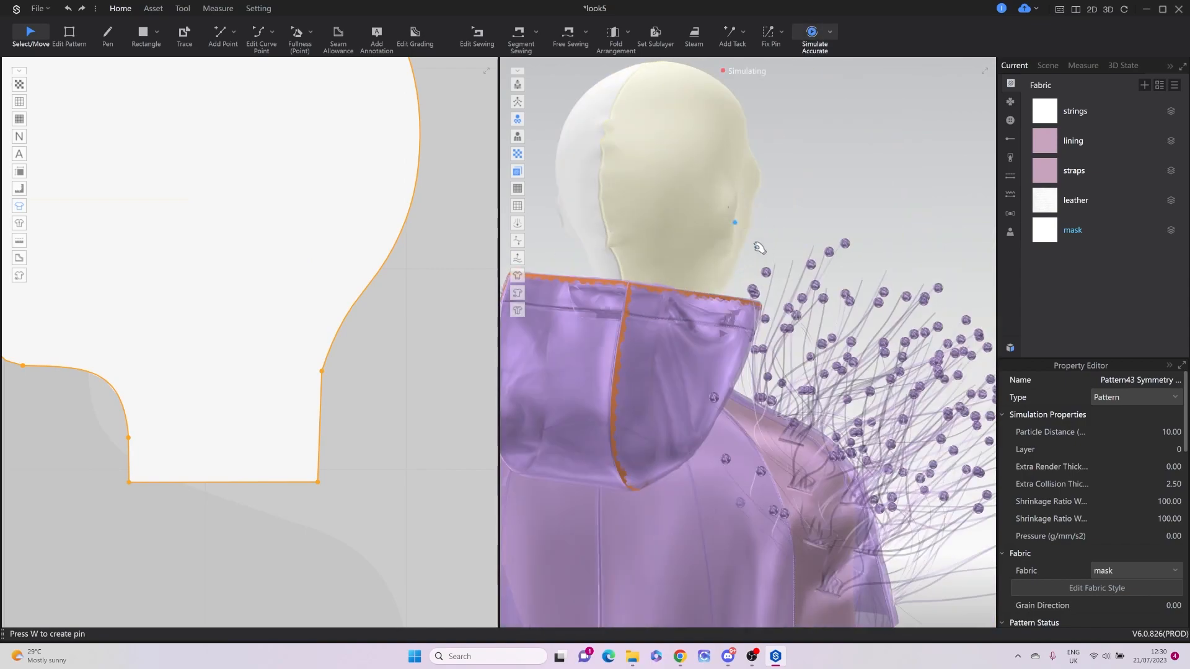
Strengthen both mask pattern pieces and stop the simulation.
right_drag(756, 247, 604, 240)
click(859, 229)
shift+click(806, 235)
key(ctrl+h)
key(v)
key(space)
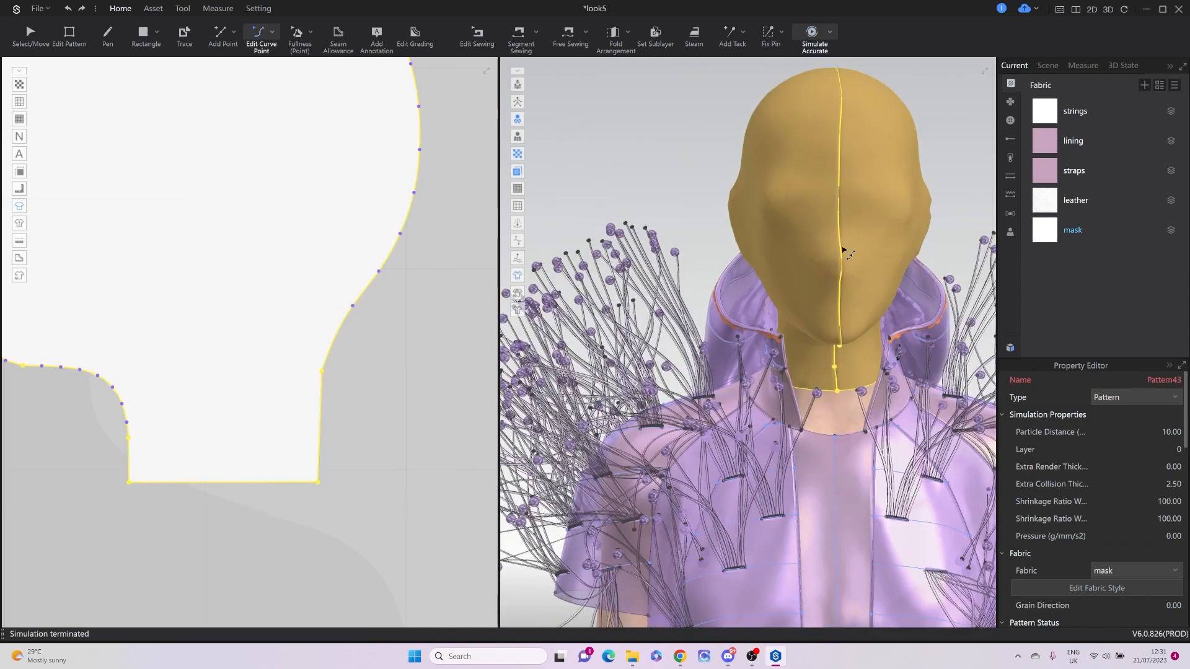
Smooth the mask's back-of-head outline by moving its upper curve points inward and removing surplus curve points.
right_drag(845, 249, 558, 276)
key(q)
key(space)
key(v)
scroll(397, 266, down, 10)
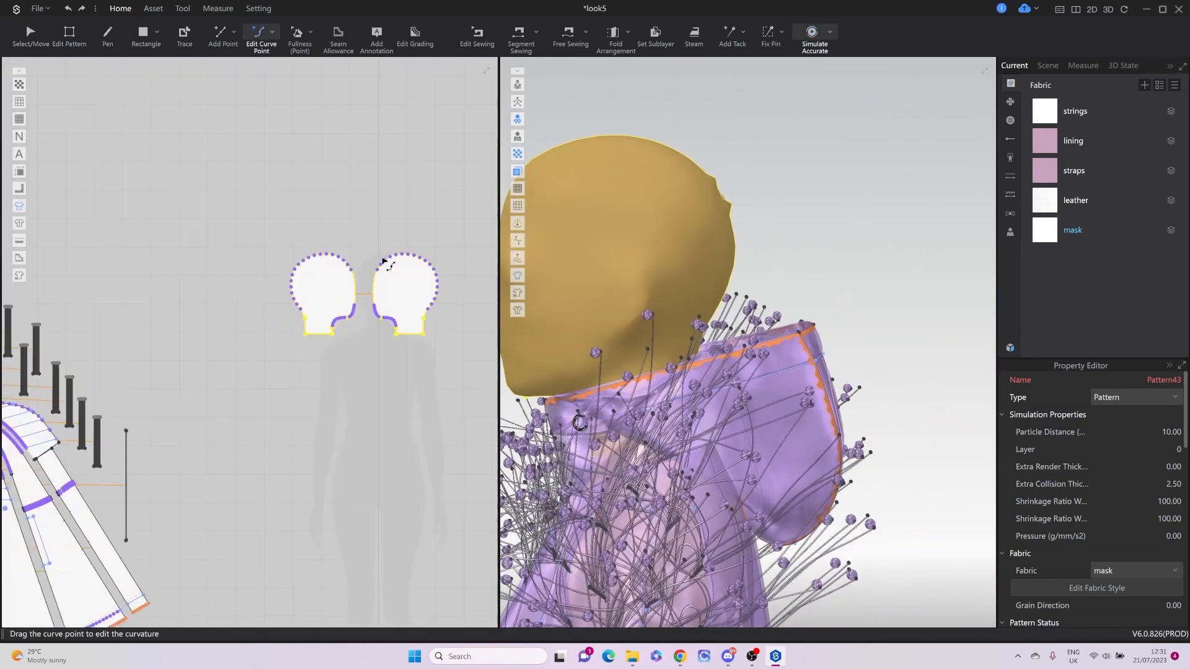
scroll(407, 279, up, 8)
drag(348, 235, 440, 366)
drag(407, 314, 401, 314)
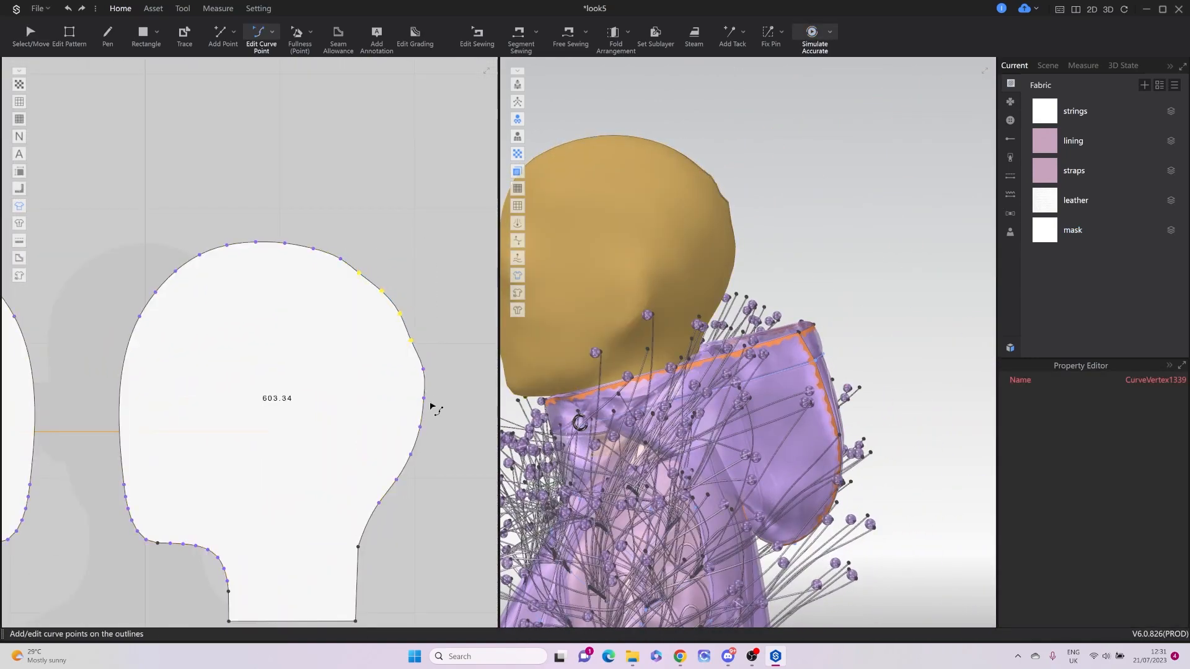
drag(412, 411, 457, 353)
key(q)
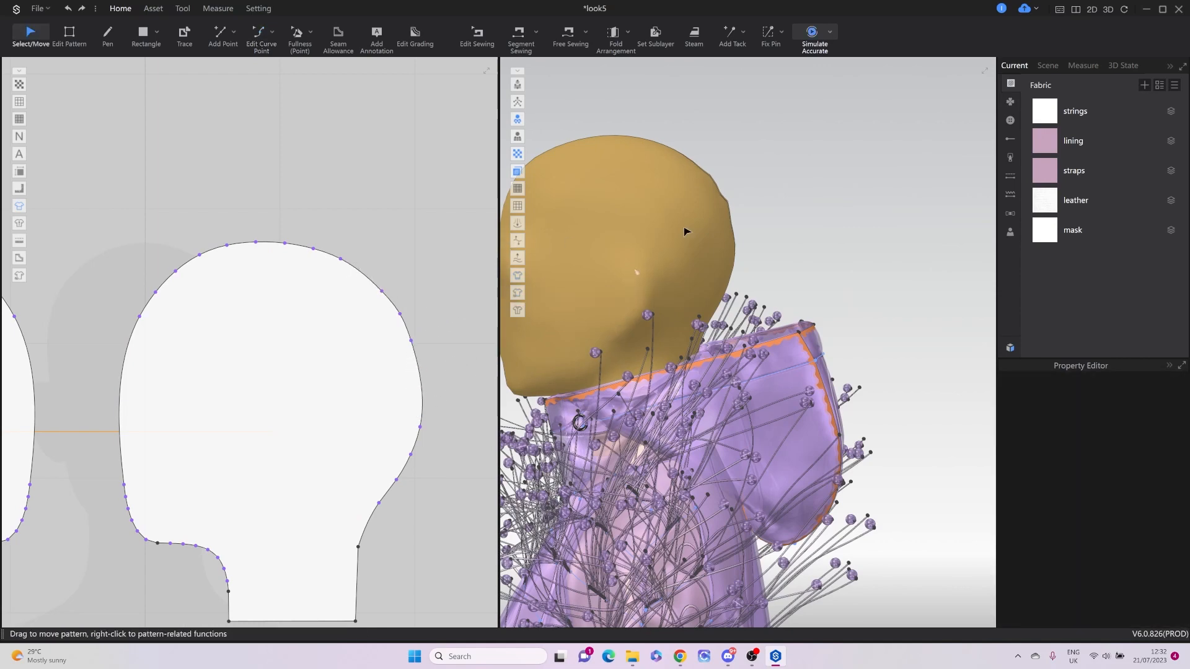
Simulate the reshaped mask and pull its fabric at the back, chin and ear to fit the head.
drag(685, 231, 738, 272)
click(713, 290)
right_drag(700, 341, 631, 328)
click(851, 378)
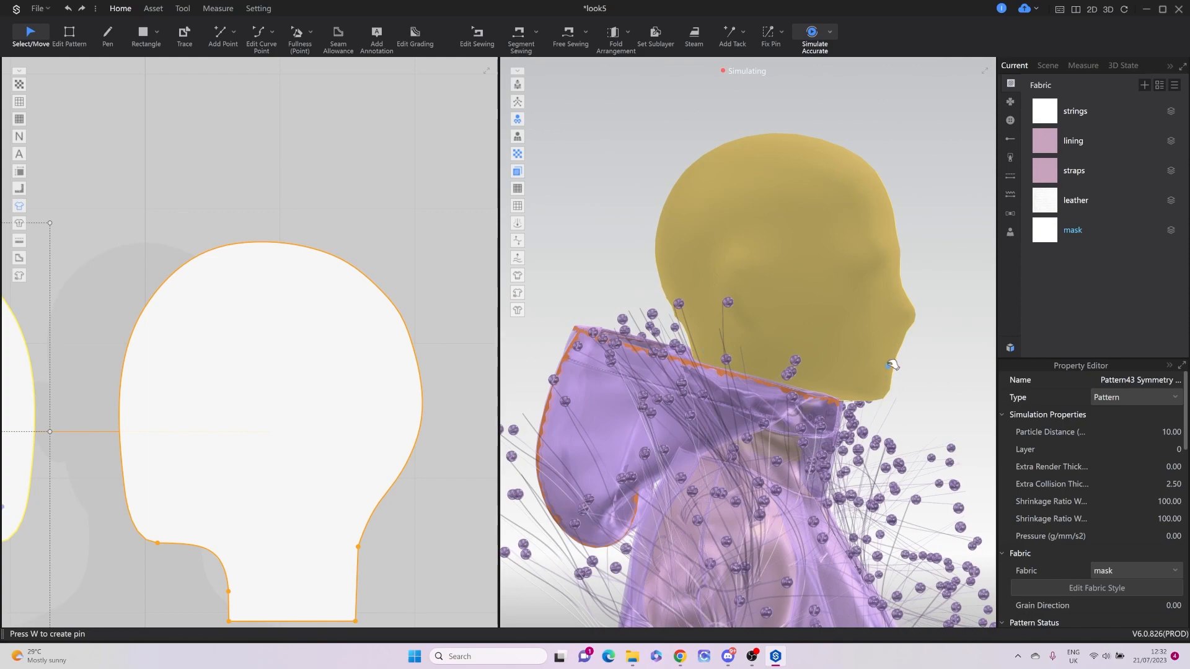
key(space)
right_drag(927, 376, 807, 376)
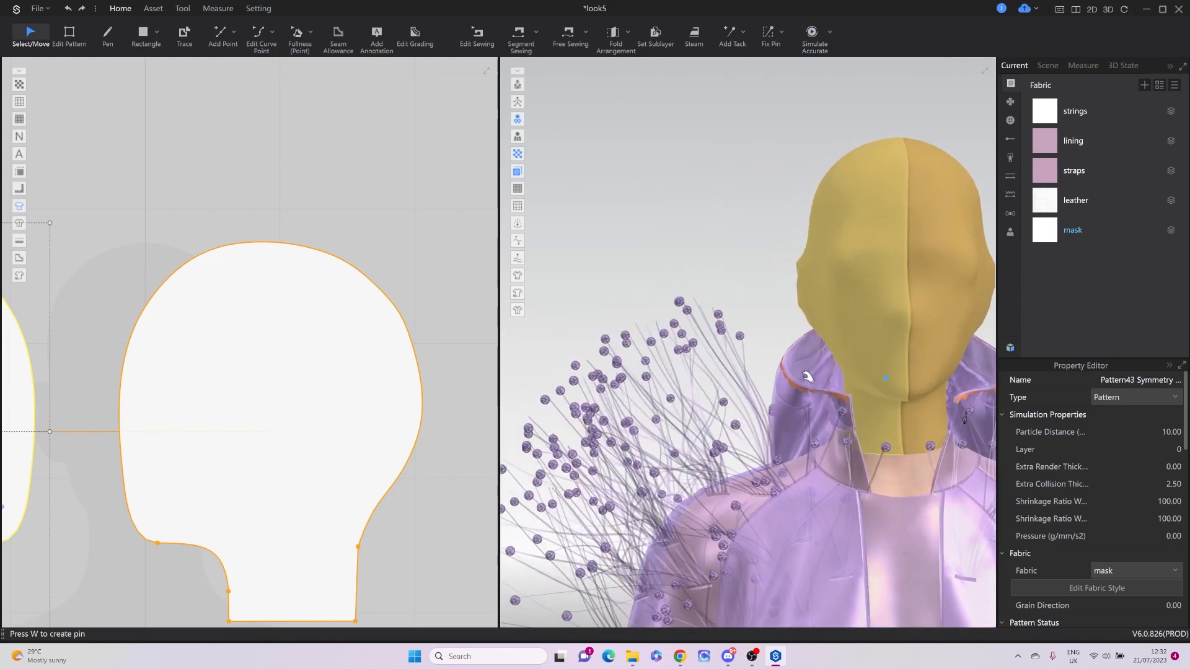
key(space)
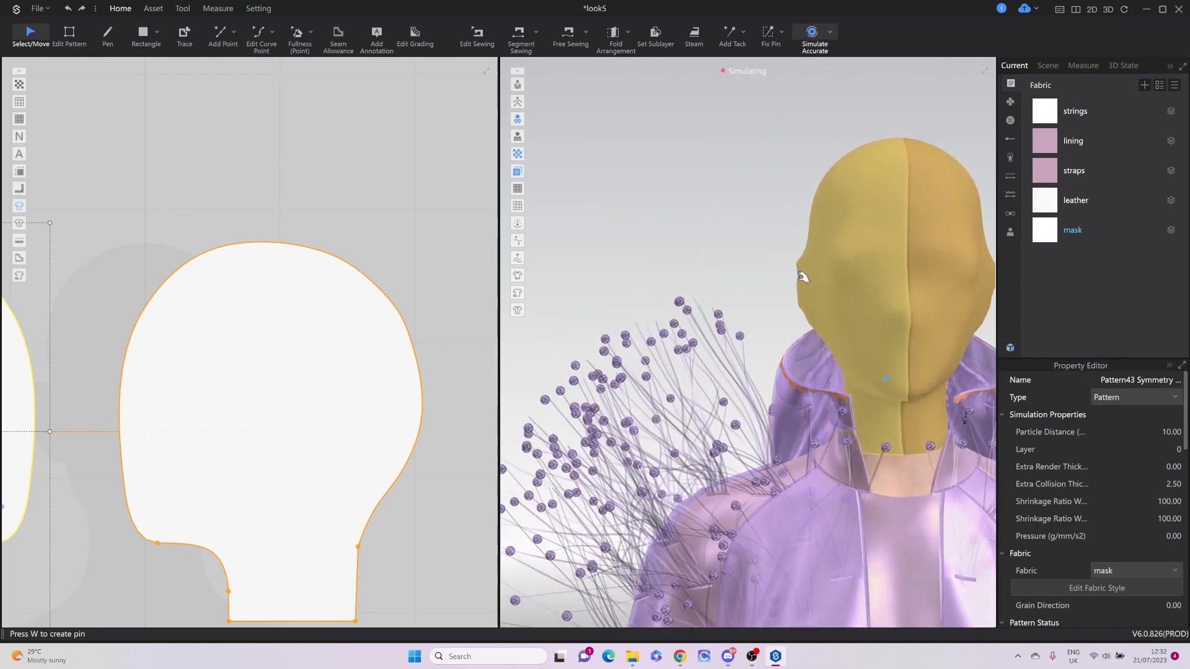
mouse_move(787, 282)
mouse_down()
mouse_move(806, 291)
mouse_move(773, 277)
mouse_move(801, 263)
mouse_up()
key(space)
Set the normal map strength of the mask's center seam to 0.
key(v)
scroll(885, 333, down, 7)
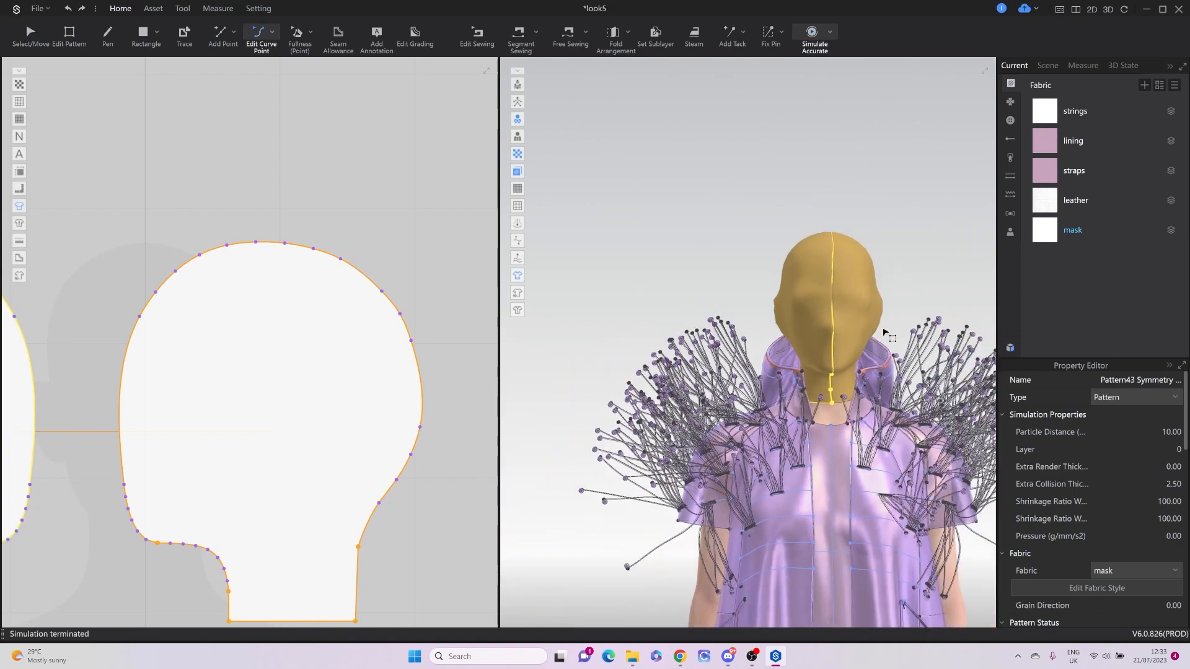
middle_drag(830, 340, 768, 243)
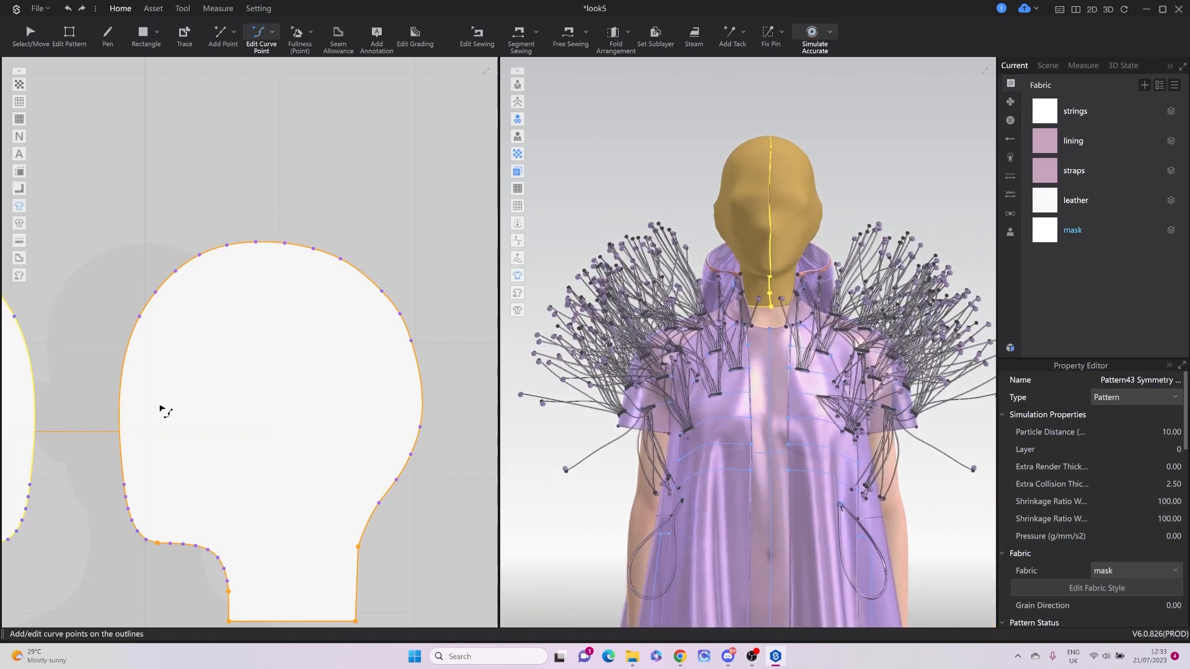
key(m)
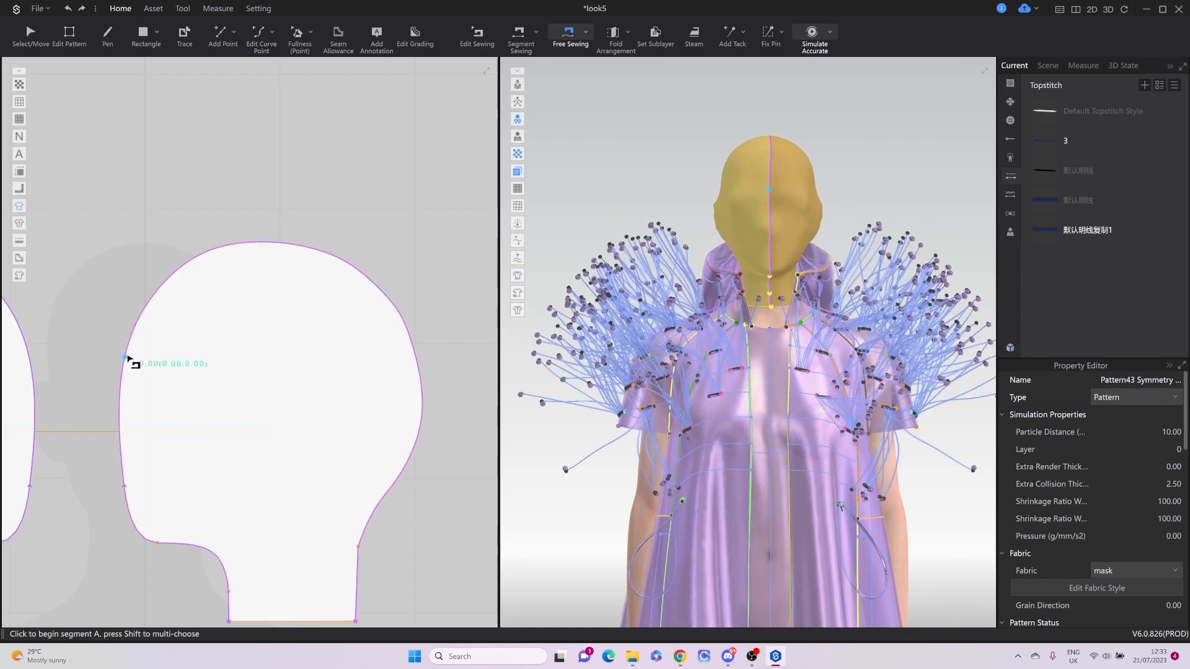
key(b)
click(138, 342)
scroll(1137, 544, down, 1)
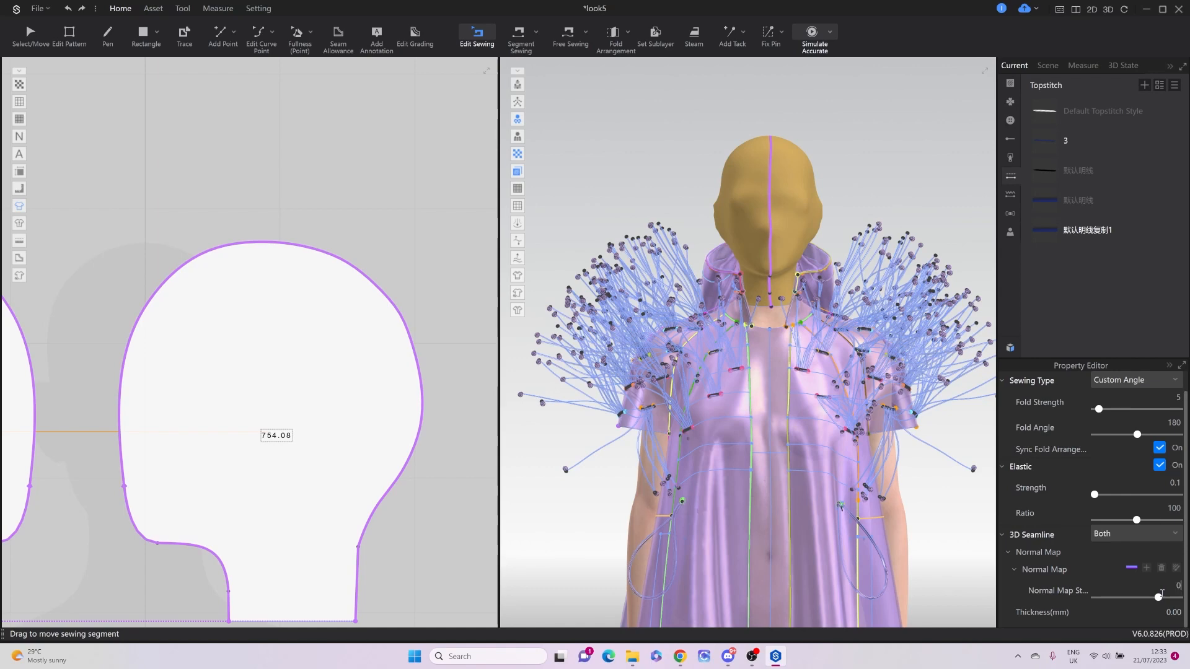
click(616, 226)
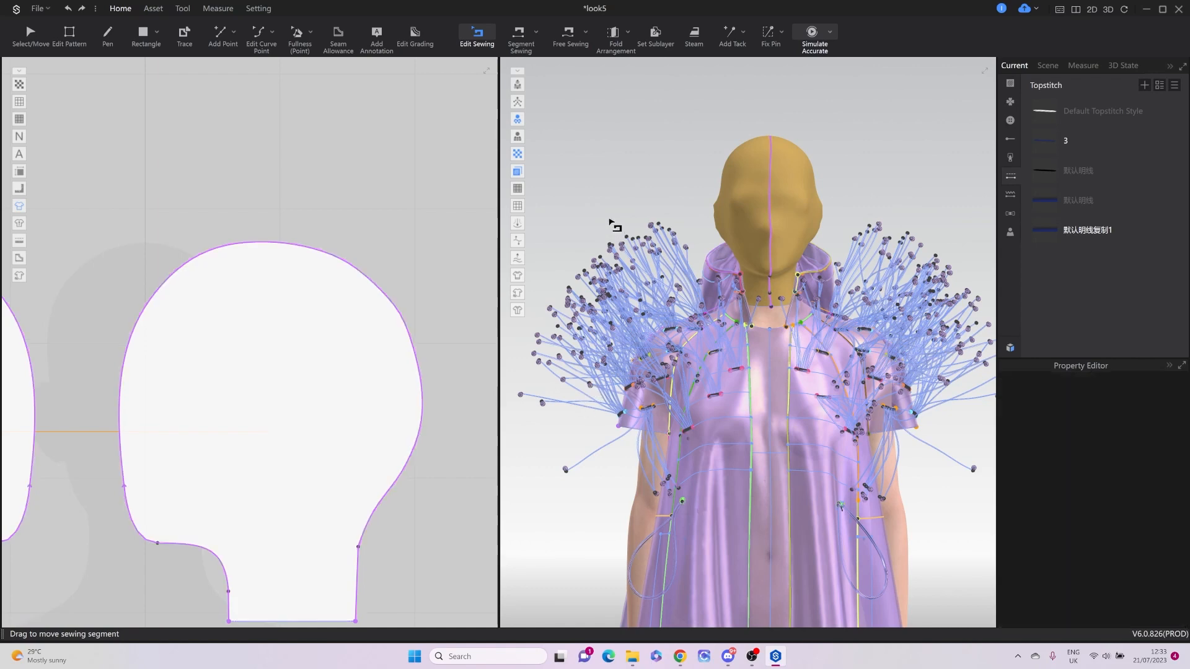
Select all dress and string pattern pieces except the mask and activate them.
scroll(310, 335, down, 10)
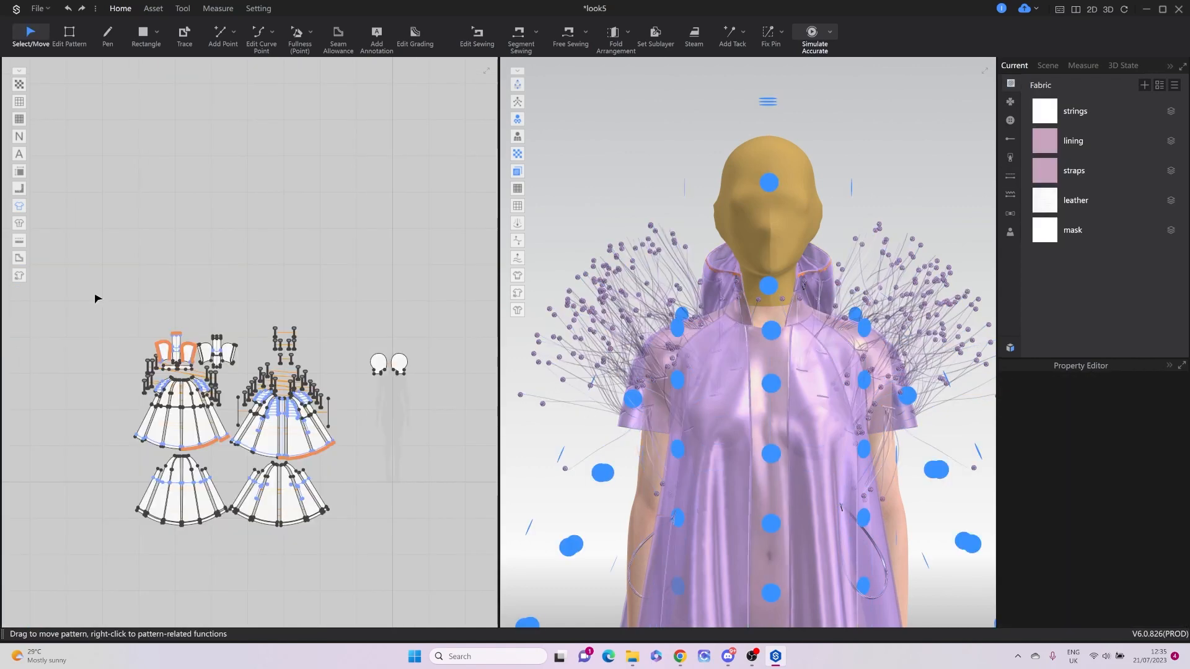
drag(96, 296, 358, 561)
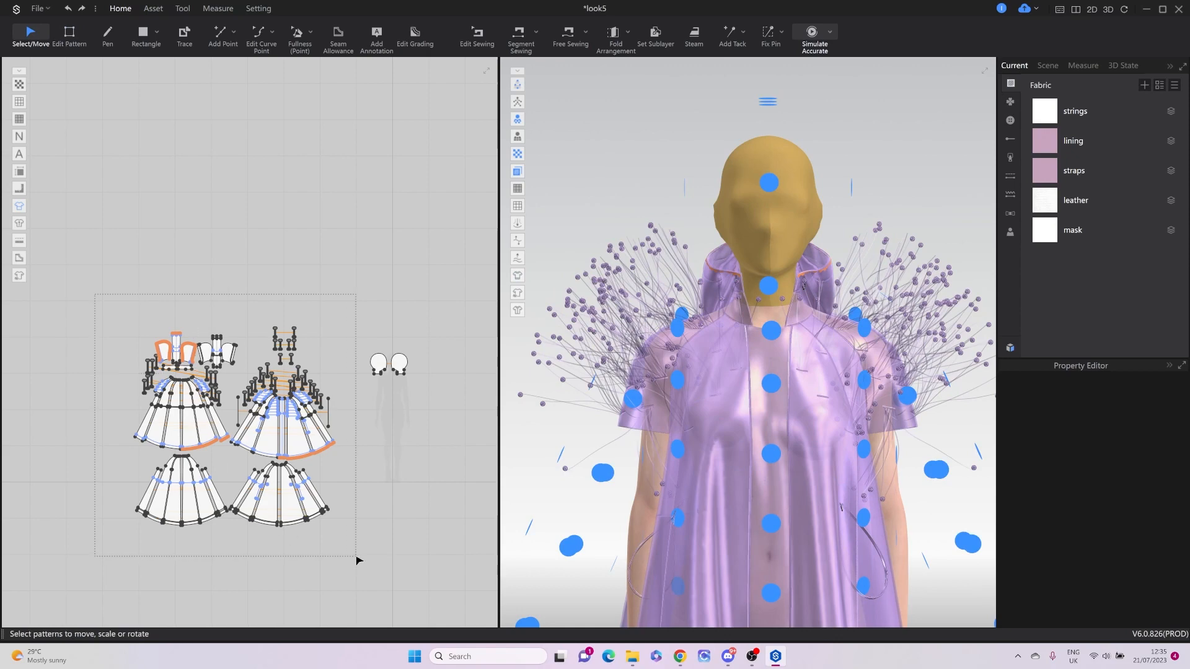
right_click(291, 442)
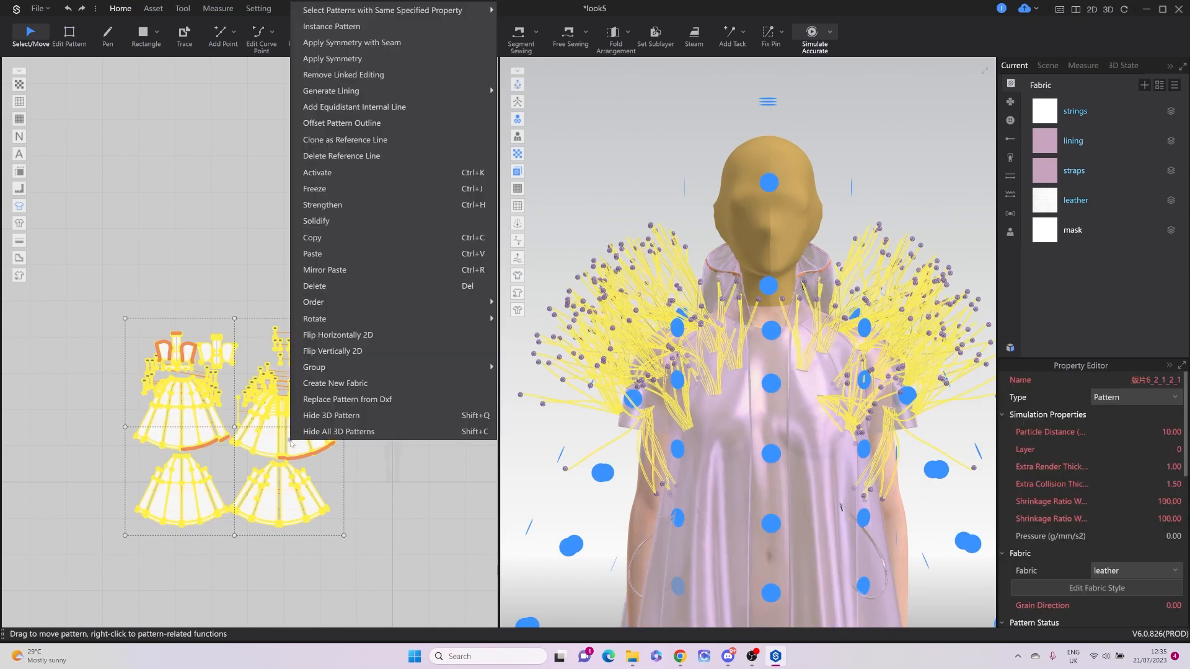
click(382, 176)
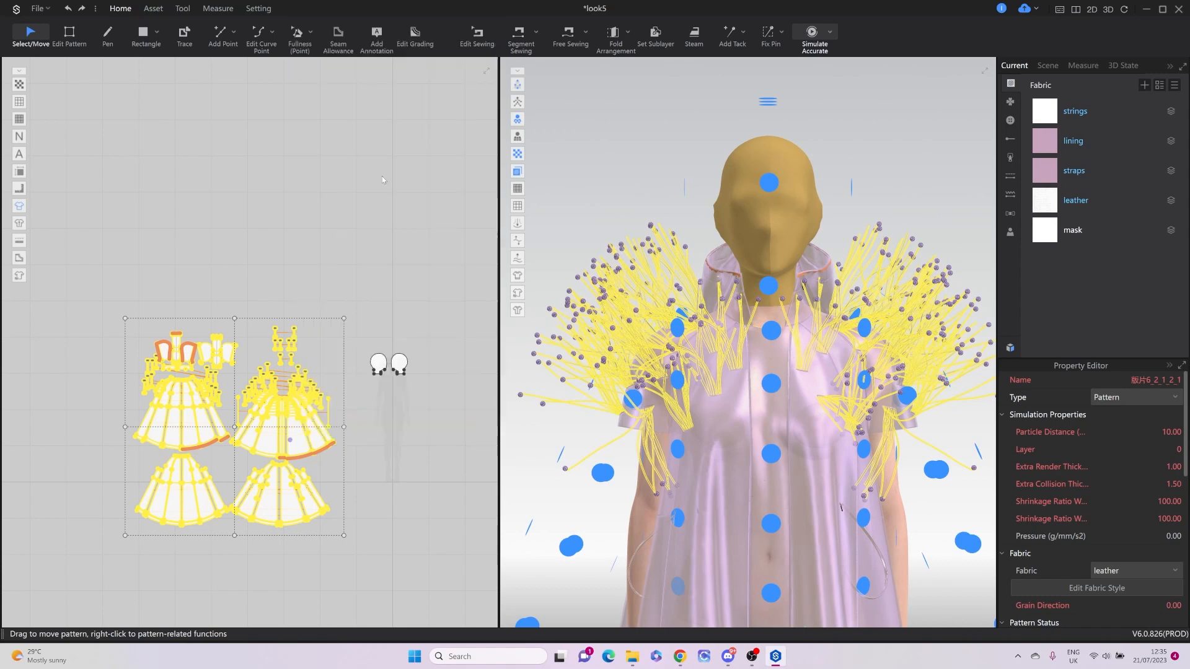
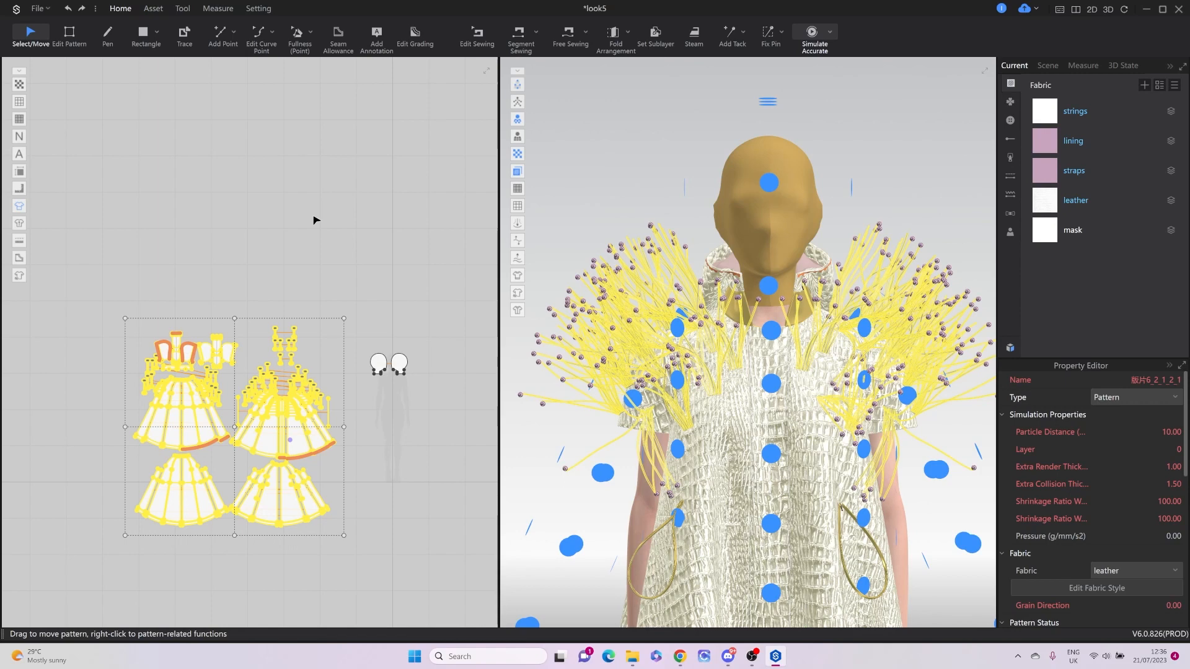
Remove the strengthening from both mask pattern pieces and deselect them.
key(z)
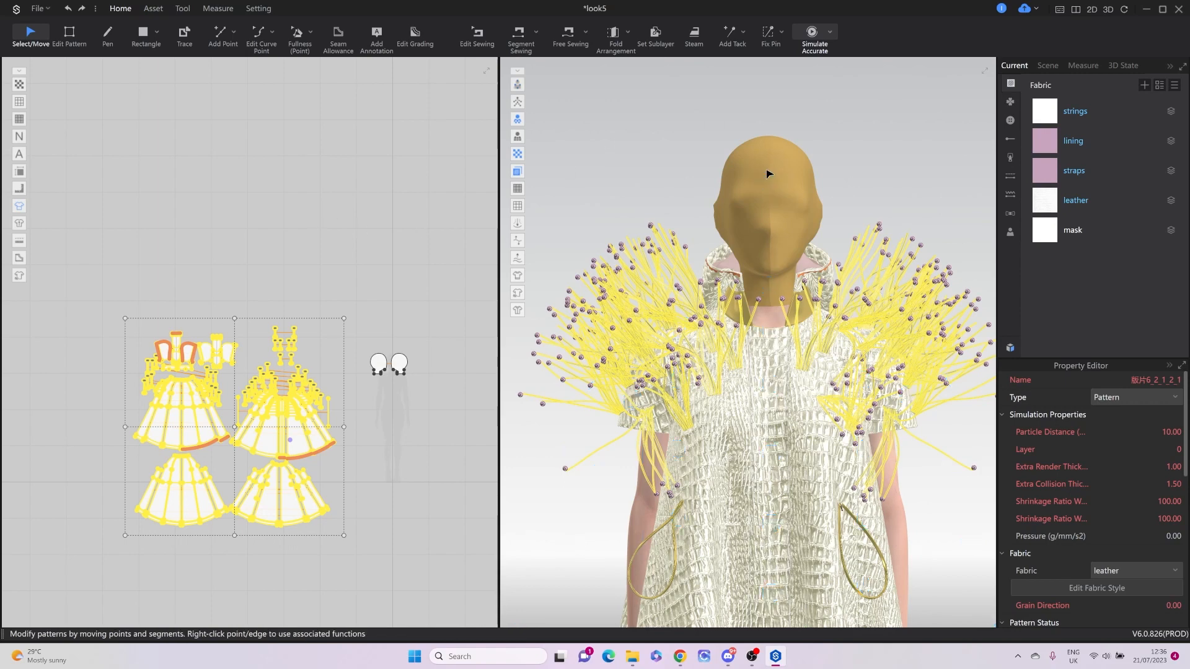
click(787, 230)
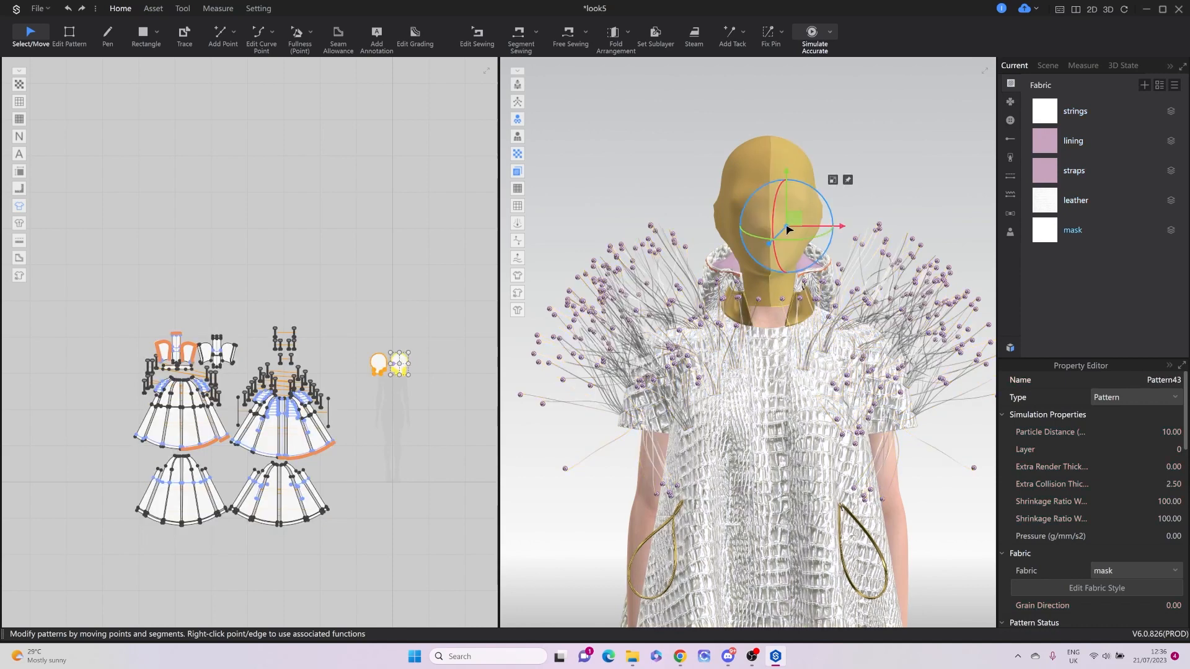
right_click(764, 220)
click(800, 354)
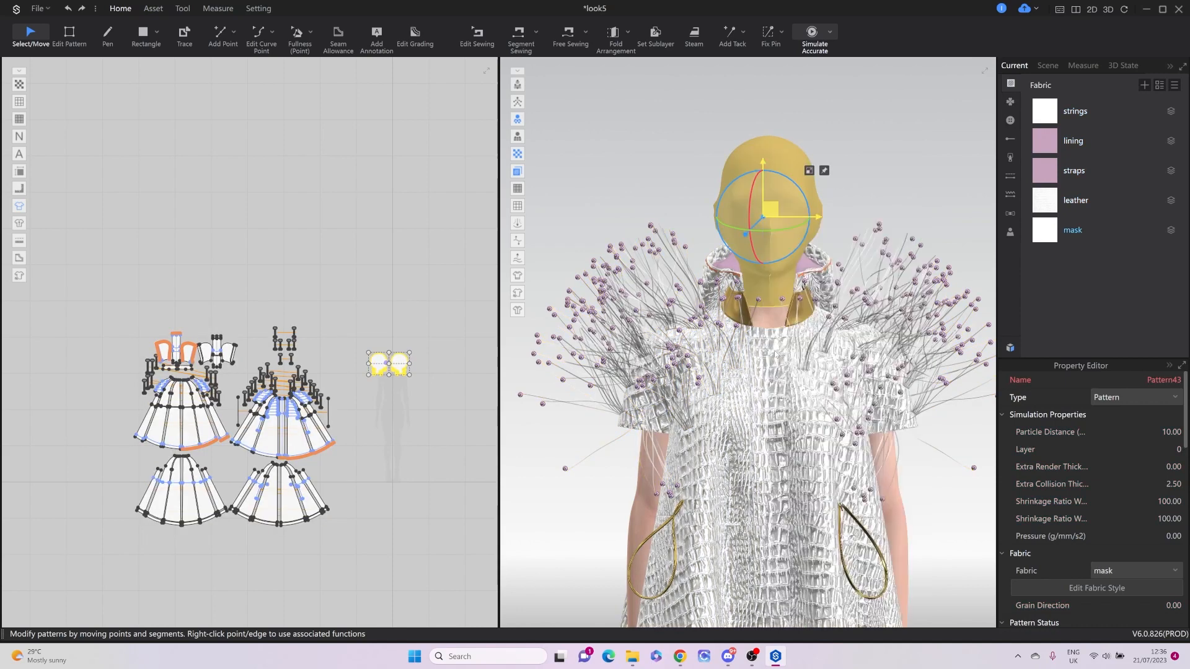
click(630, 173)
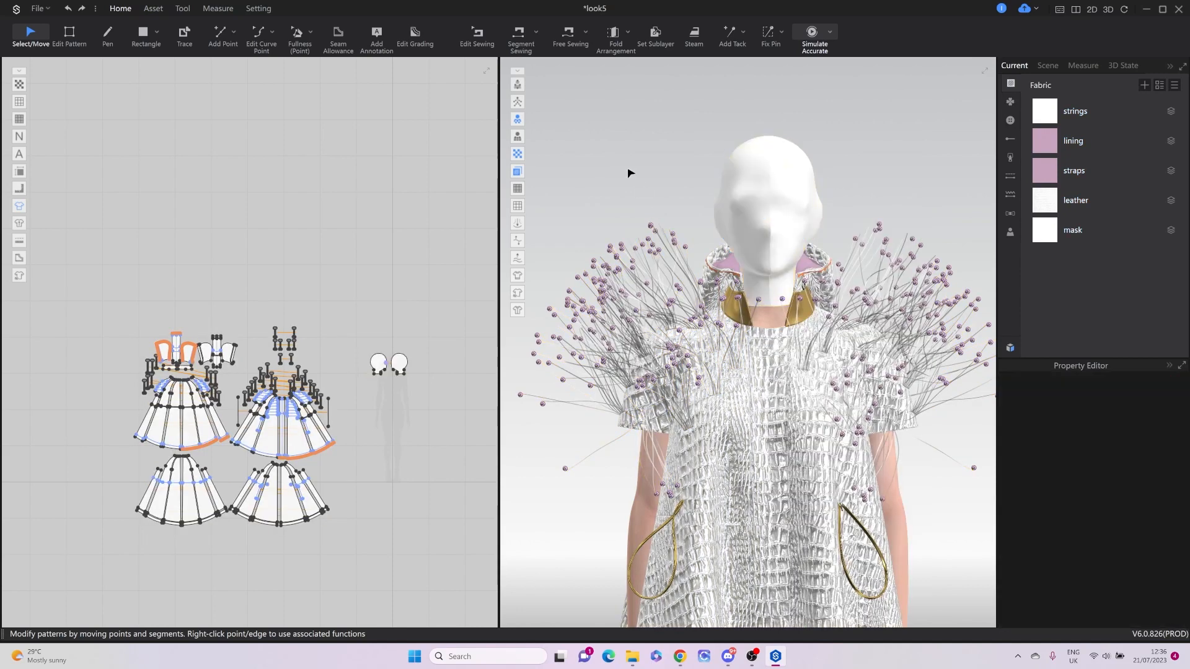
Apply the TX-00003872_base_map_high image from the double knit polka dot maps folder as the mask fabric's front texture.
click(632, 656)
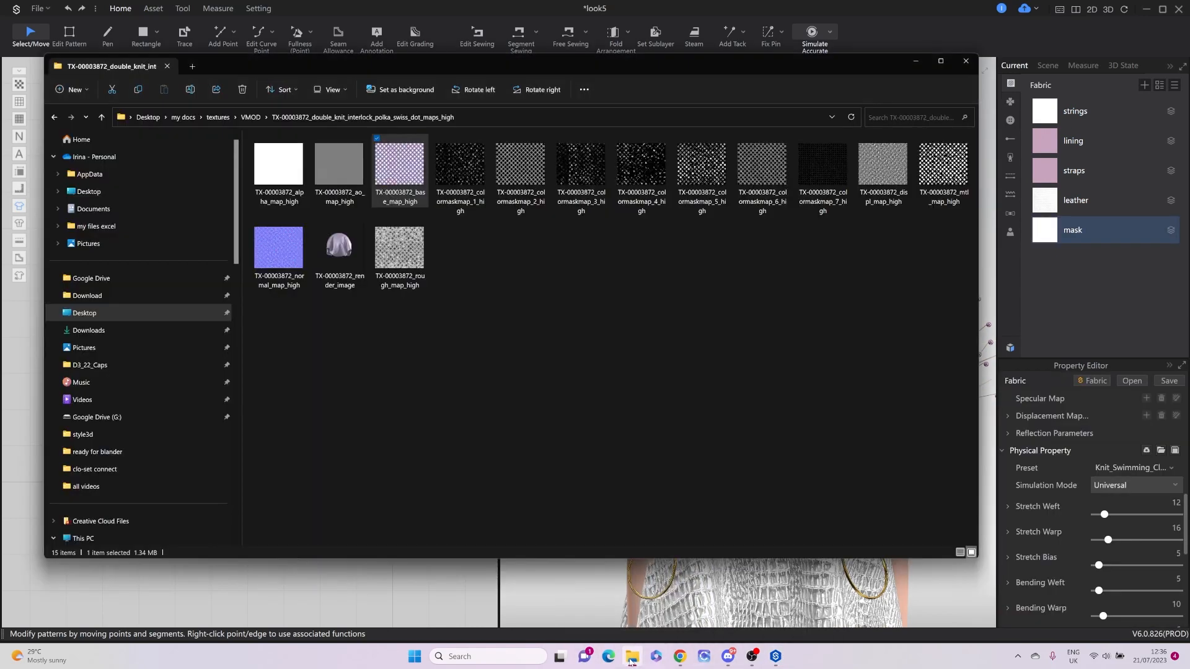
scroll(1081, 471, up, 5)
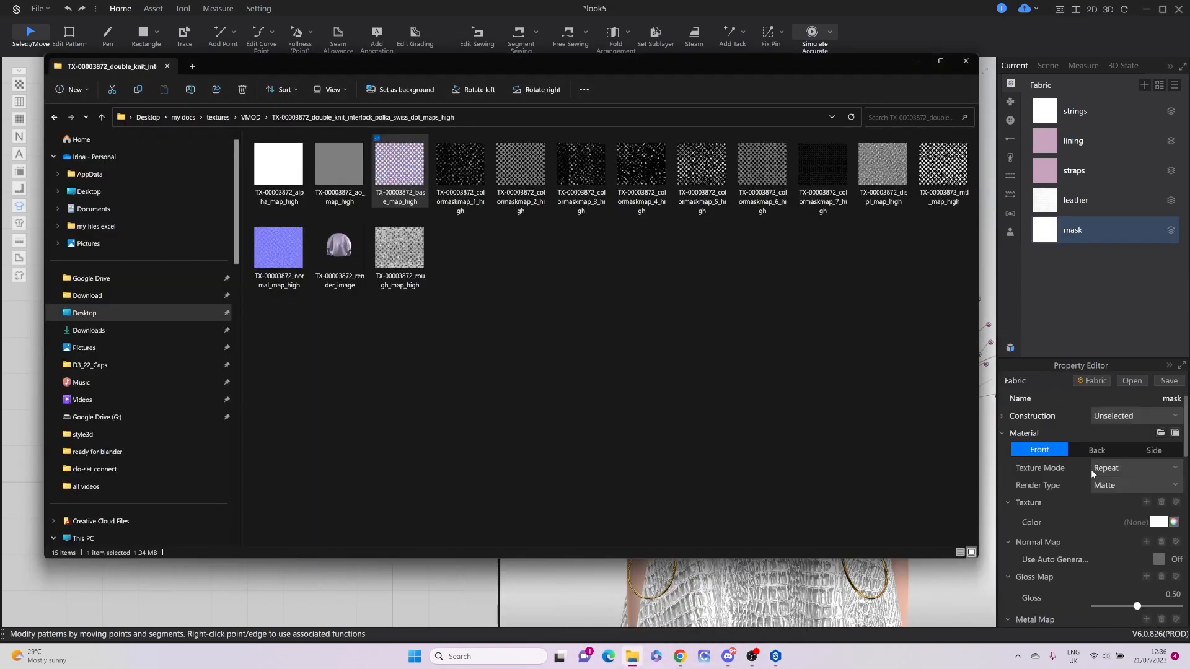
drag(403, 169, 1143, 503)
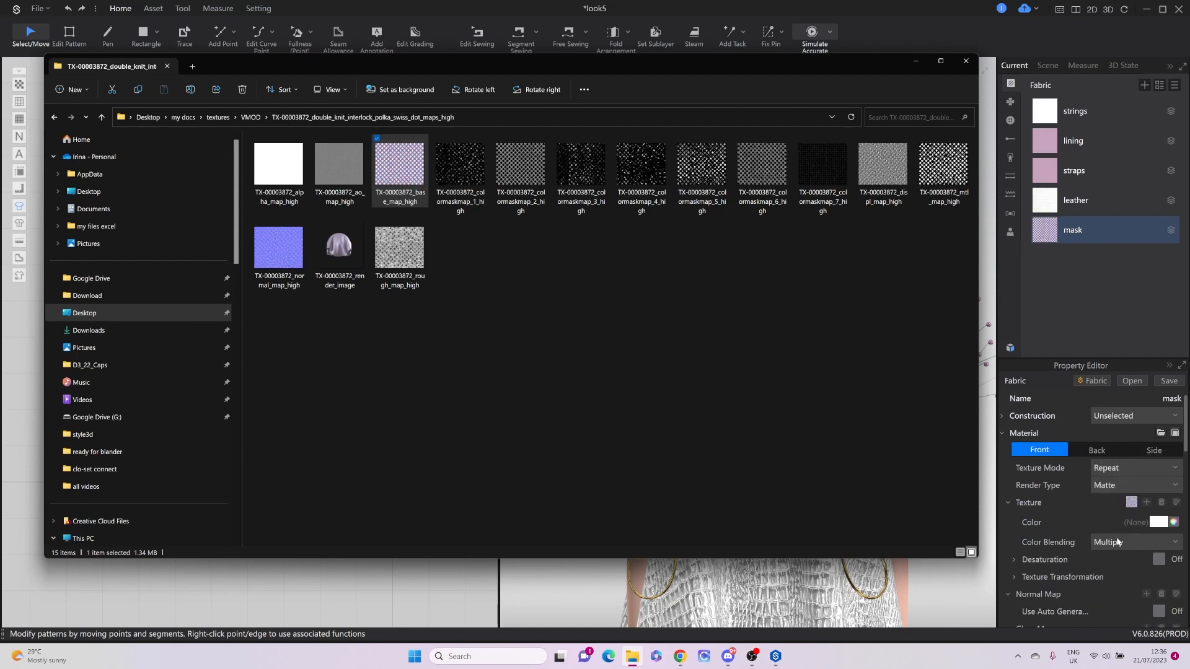
scroll(1117, 541, down, 1)
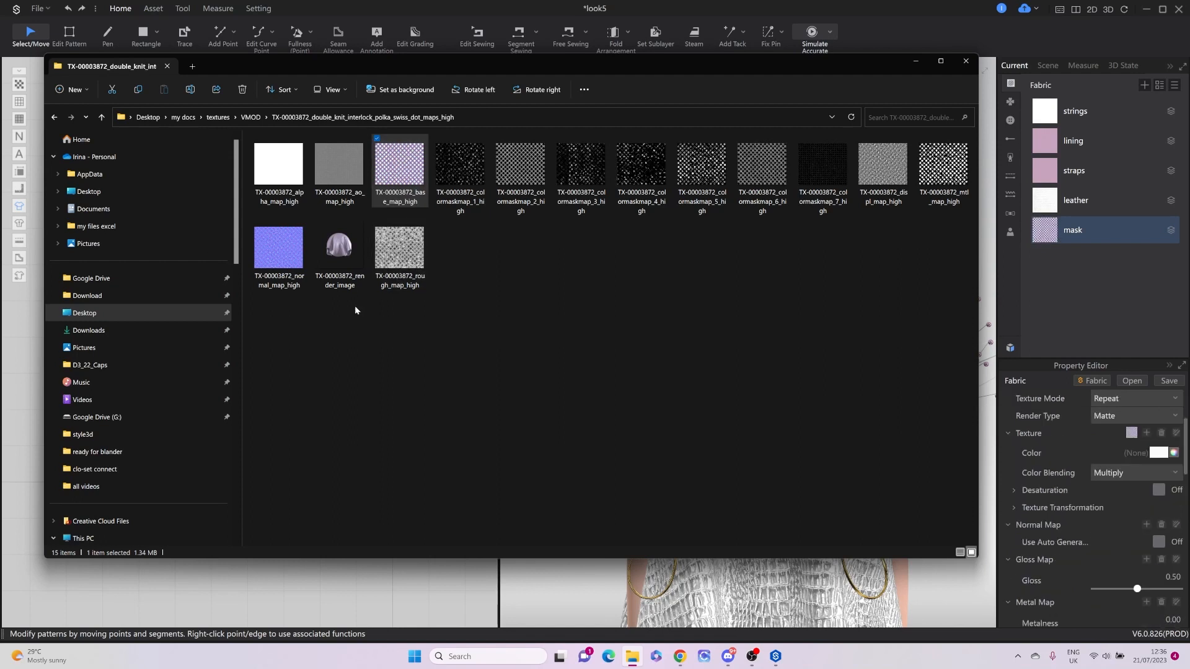
Apply the TX-00003872 normal, rough and mtl images as the mask fabric's normal map, gloss map and metal map.
drag(279, 248, 1137, 527)
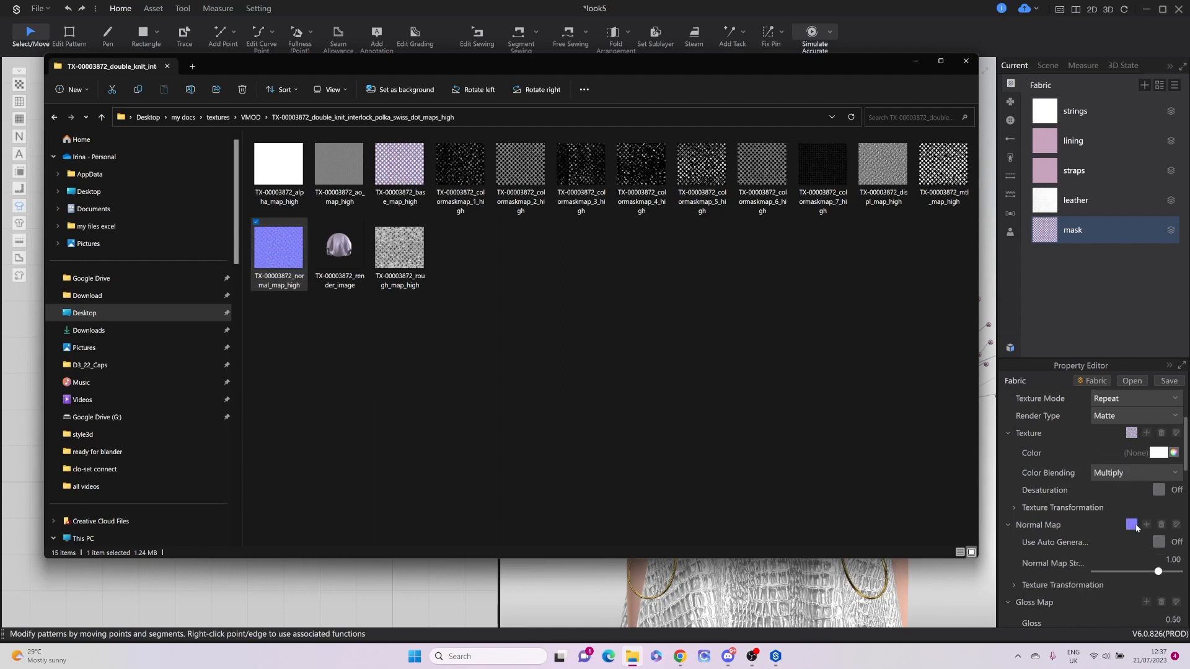
scroll(1117, 531, down, 1)
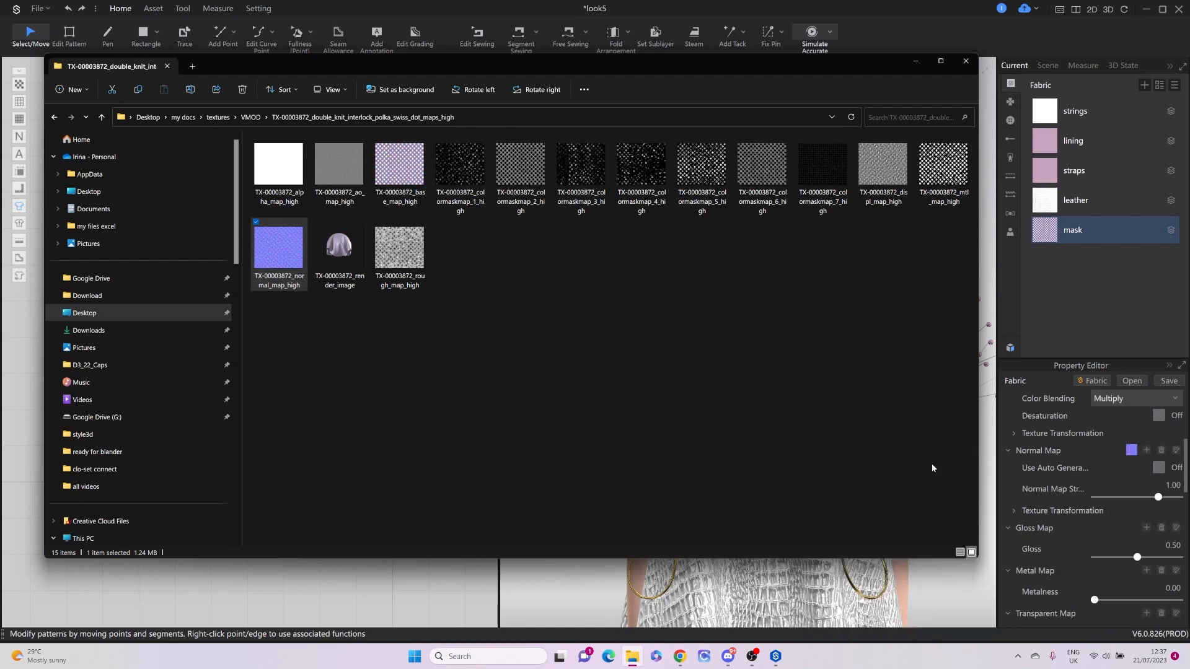
drag(399, 248, 1126, 543)
scroll(1126, 545, down, 1)
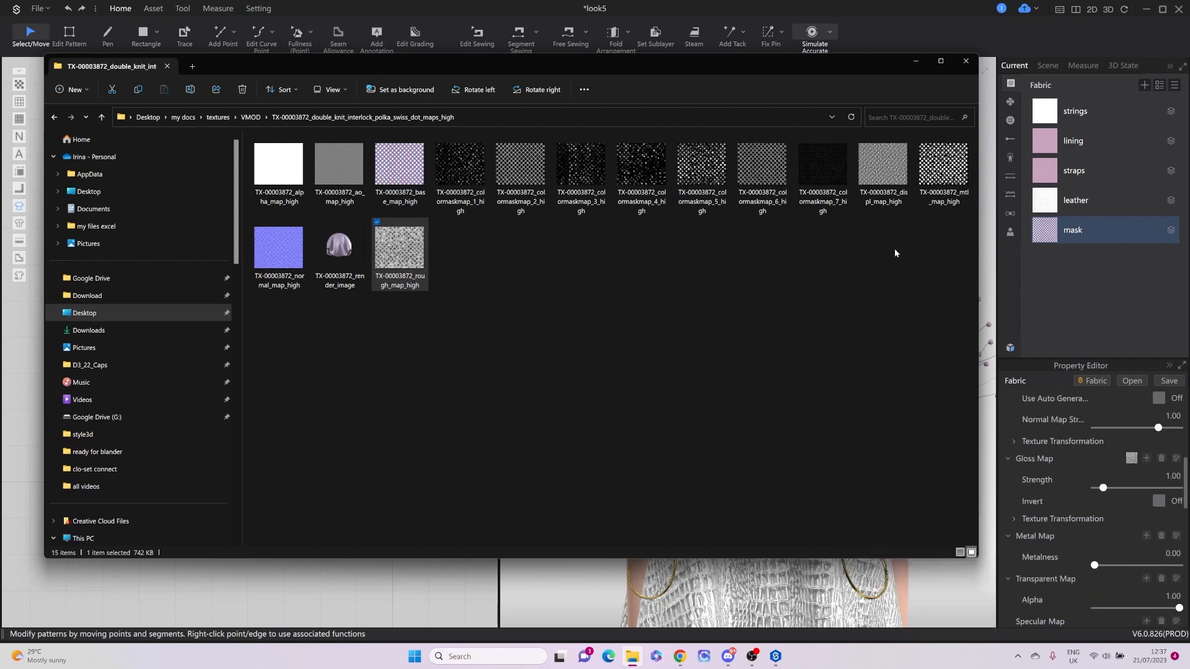
drag(943, 165, 1132, 544)
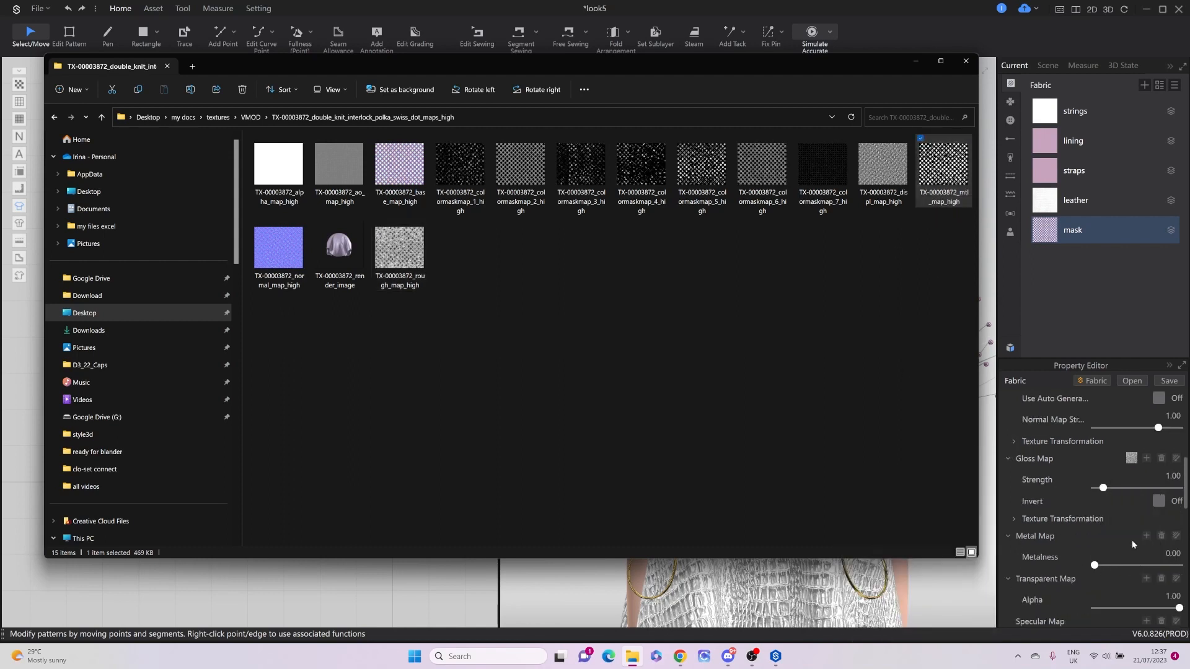
click(916, 64)
Set the mask fabric's metal map strength to 2.00 and its gloss map strength to 10.00.
scroll(843, 218, up, 6)
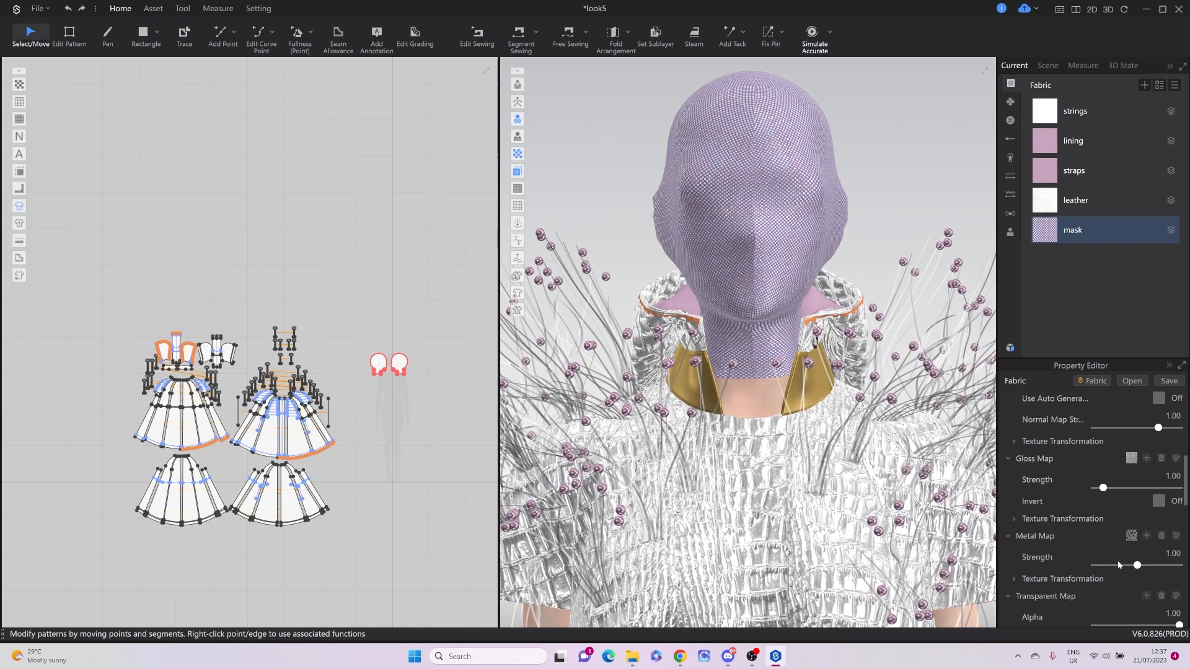
drag(1137, 566, 1179, 566)
drag(1157, 490, 1180, 488)
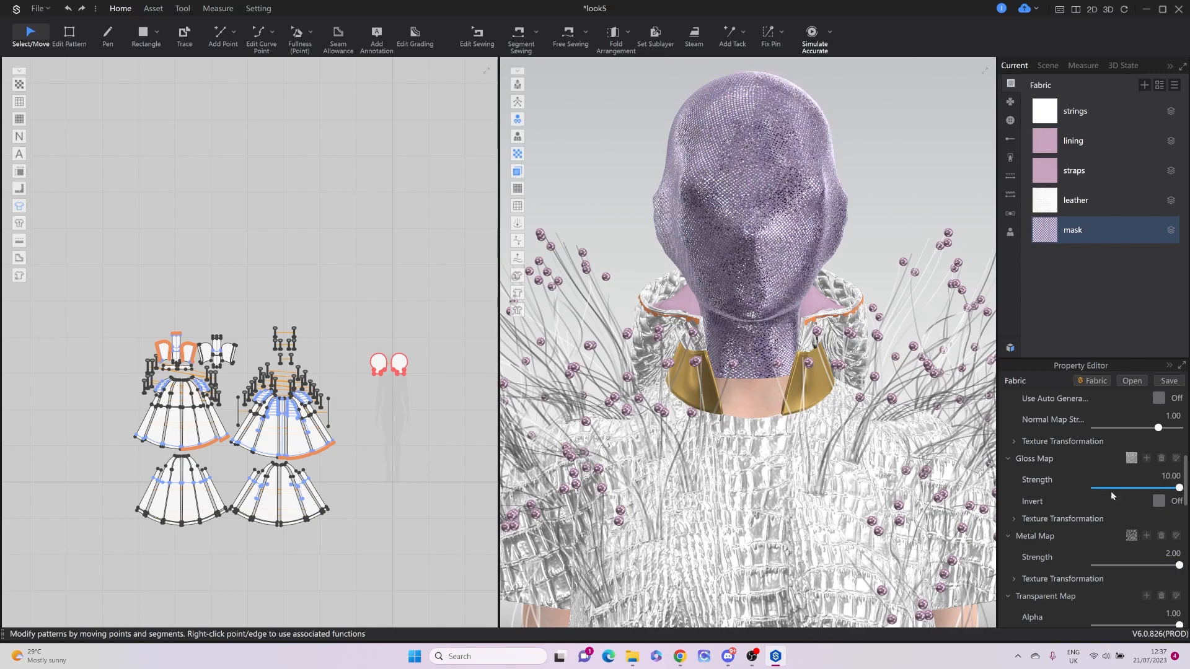
scroll(862, 409, down, 6)
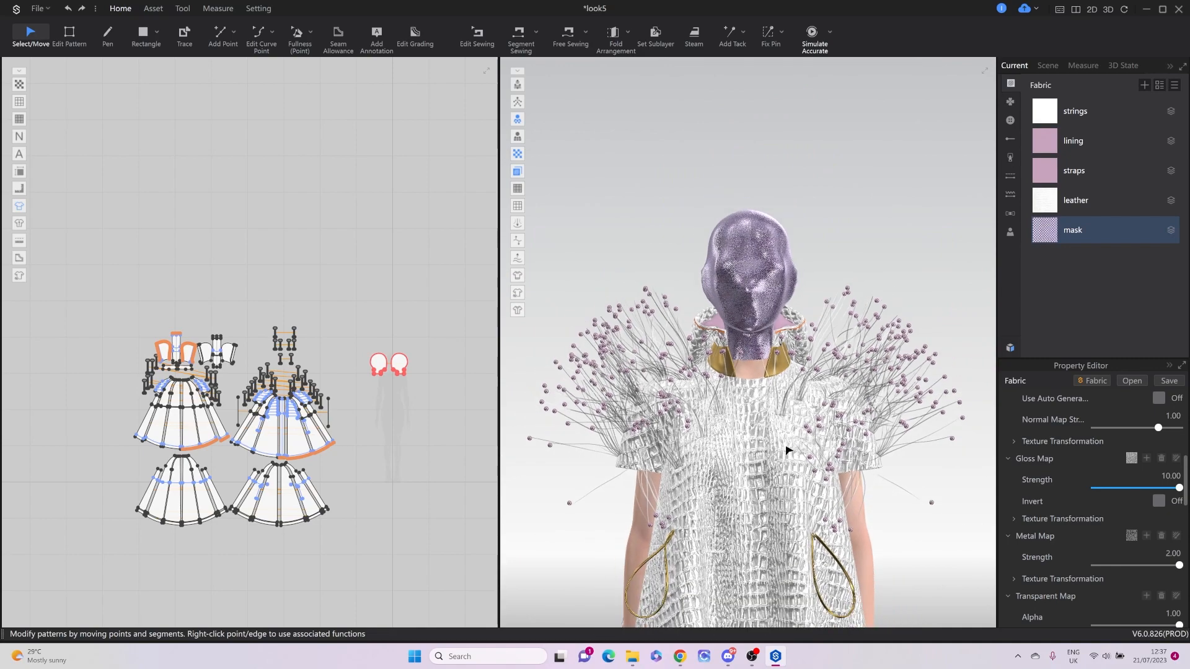
Remove the base texture image from the mask fabric and set its color to the saved pale pink swatch.
scroll(1161, 468, up, 3)
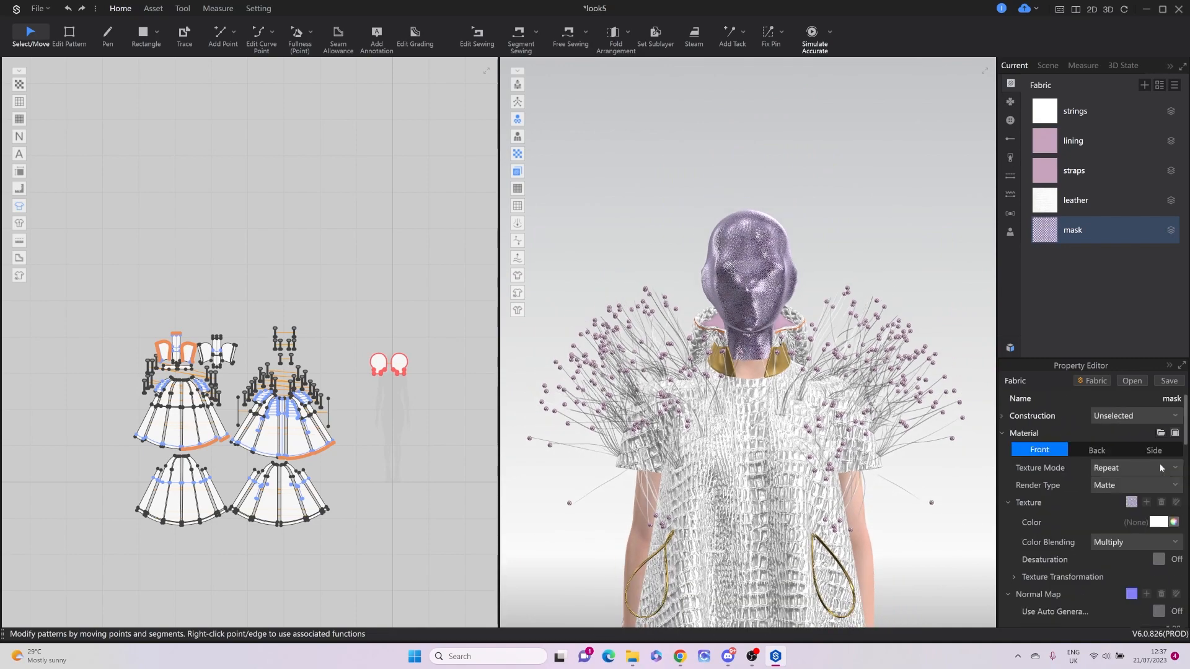
scroll(854, 387, up, 10)
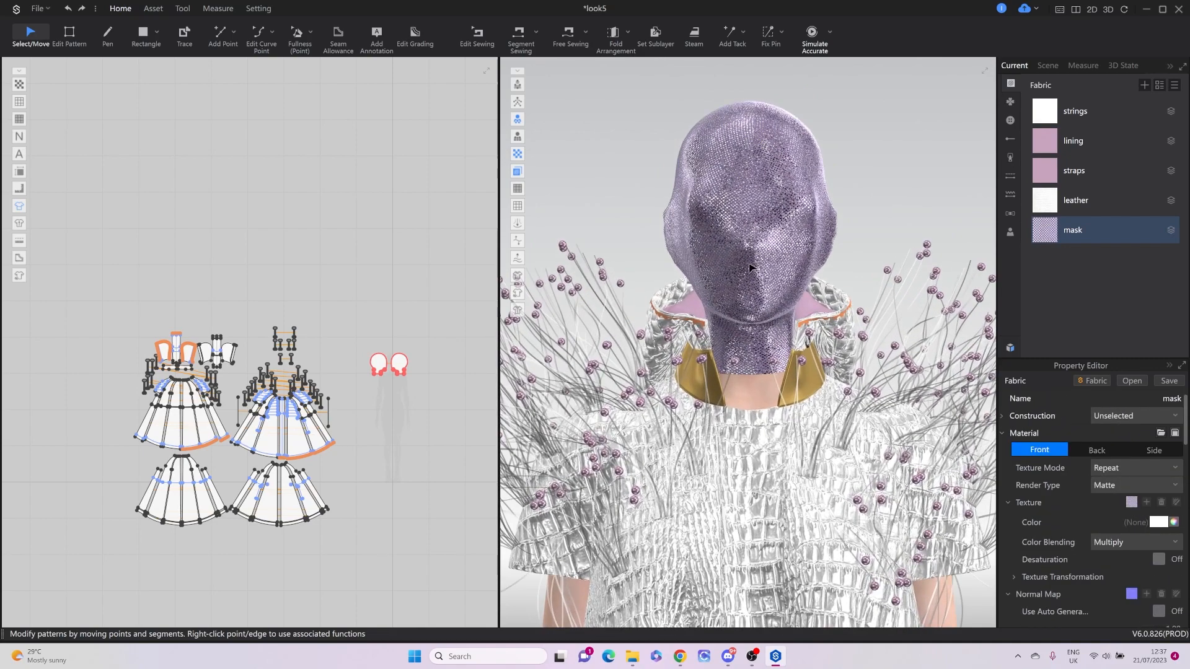
right_drag(737, 385, 738, 400)
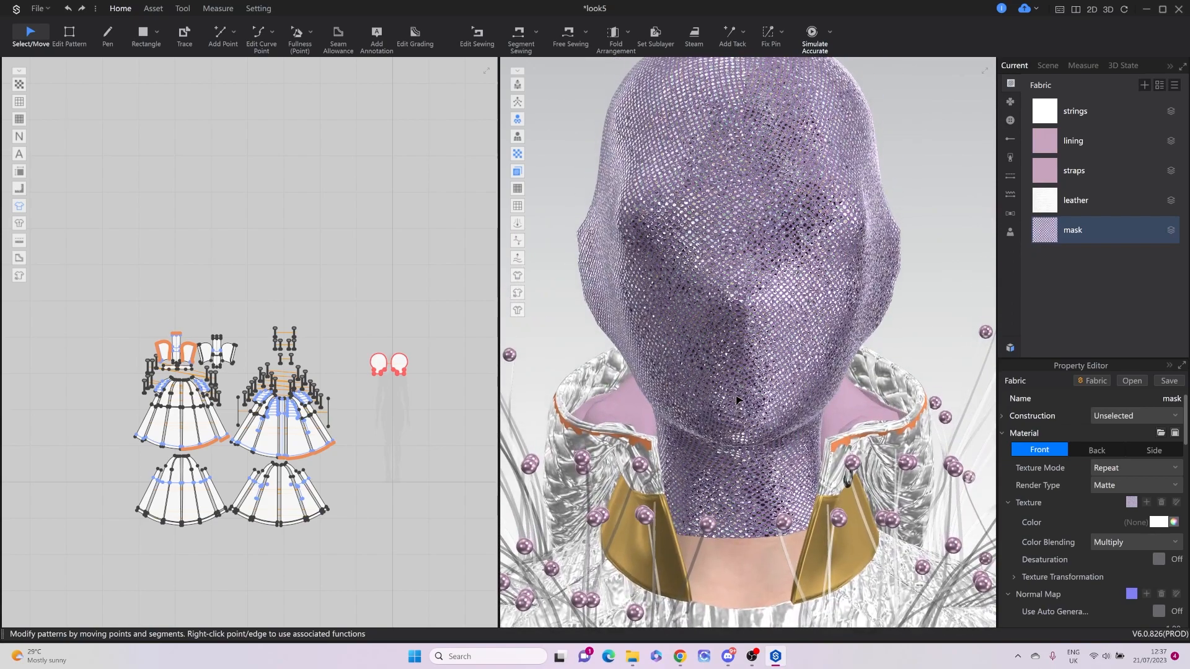
scroll(737, 400, down, 2)
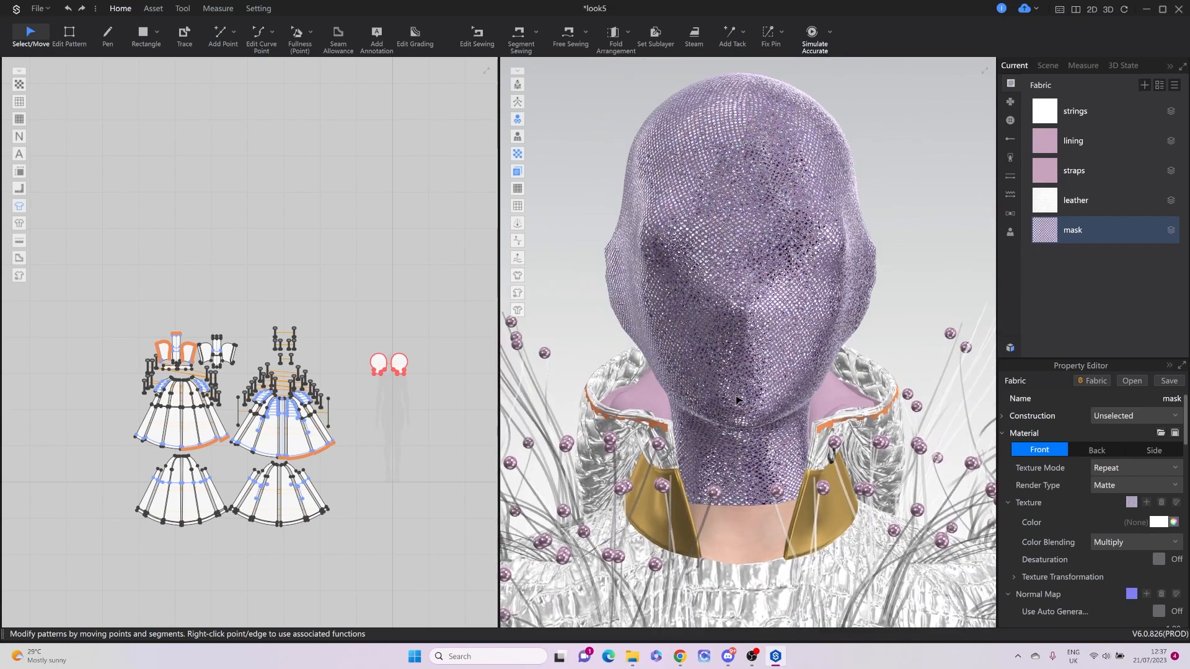
click(1161, 503)
mouse_move(742, 364)
right_down()
mouse_move(786, 354)
mouse_move(865, 372)
mouse_move(749, 367)
right_up()
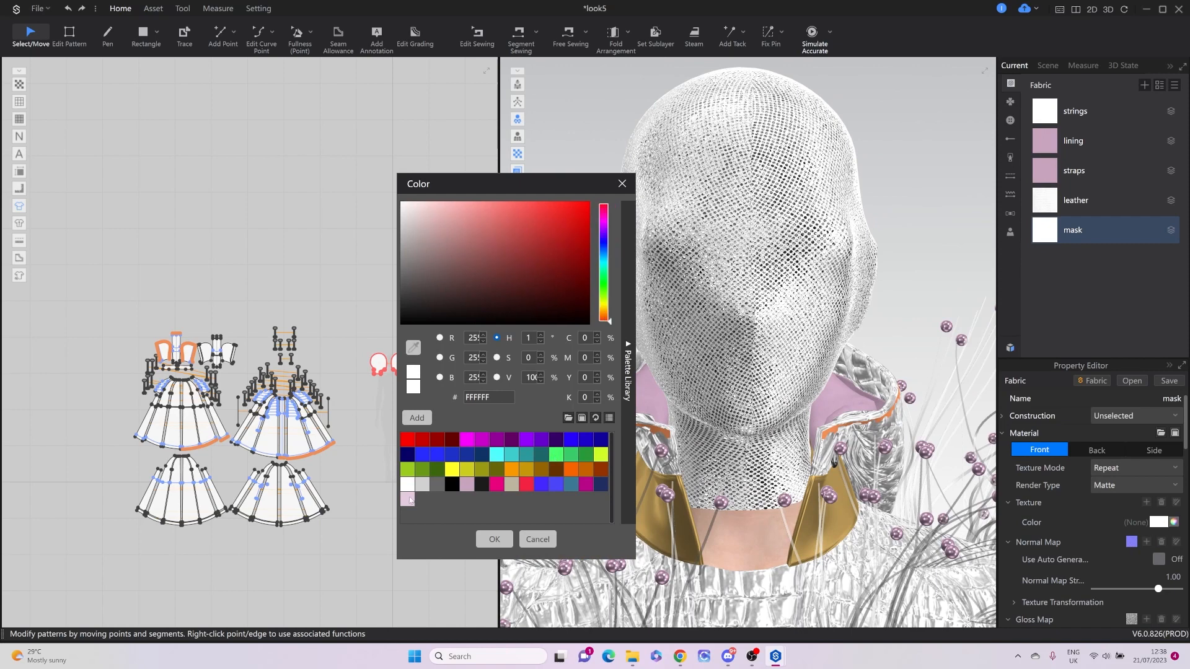
click(408, 499)
click(498, 542)
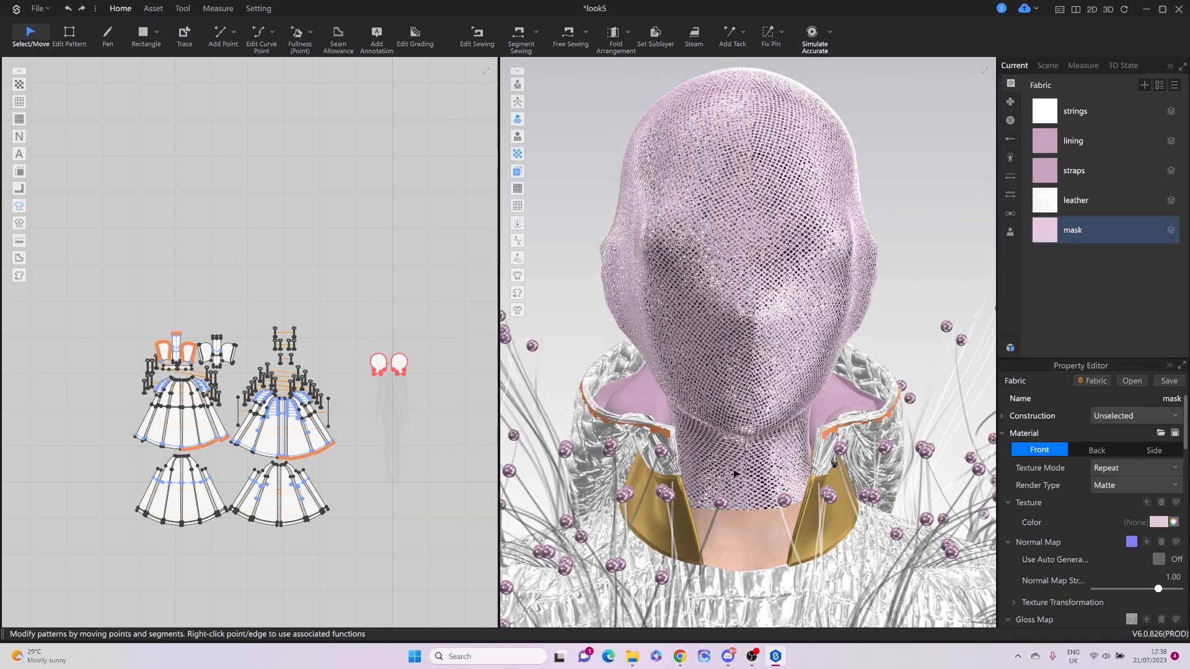
Set the lining fabric's render type to Silk.
scroll(734, 474, down, 2)
scroll(734, 474, down, 8)
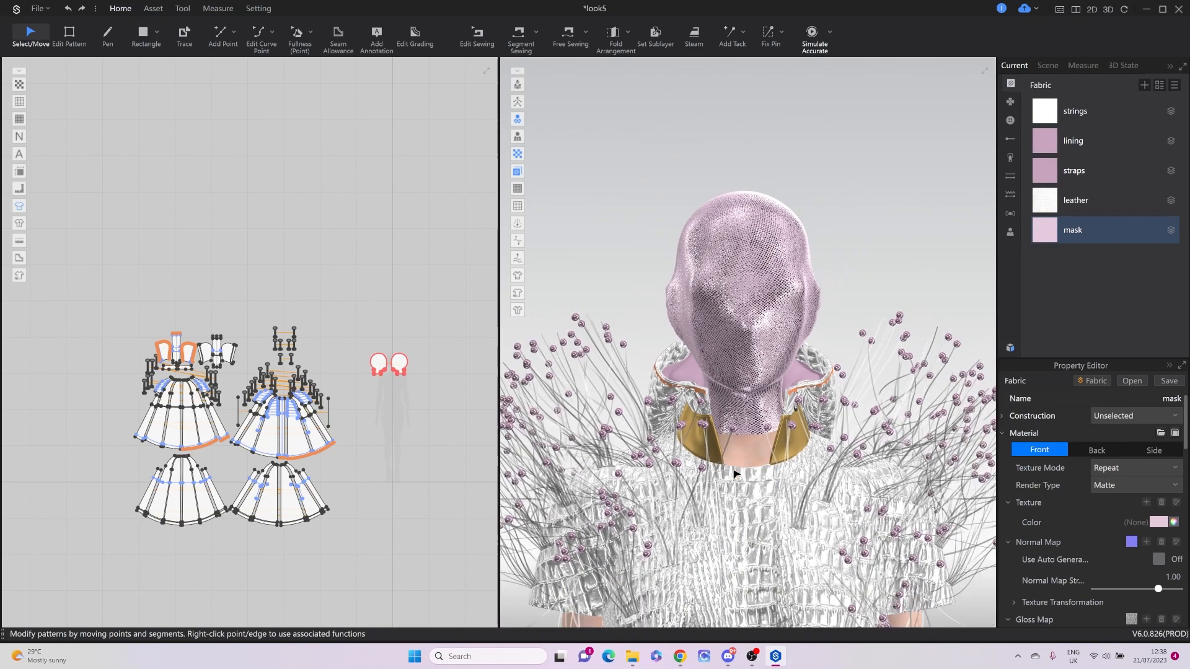
middle_drag(733, 436, 736, 355)
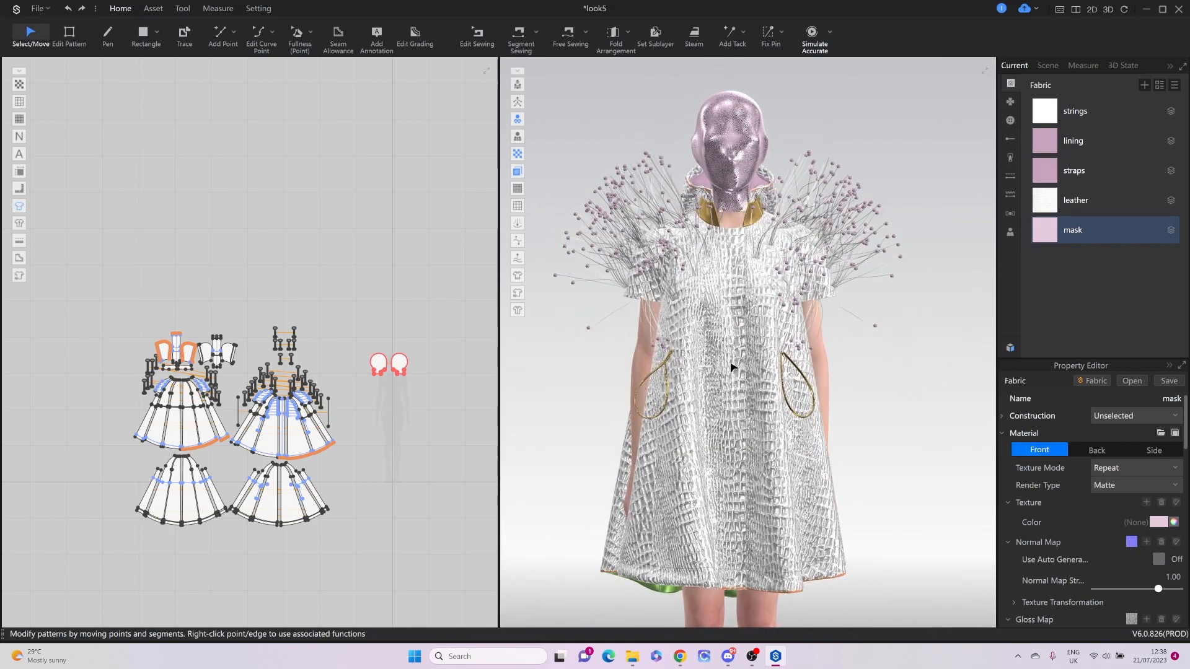
click(1088, 137)
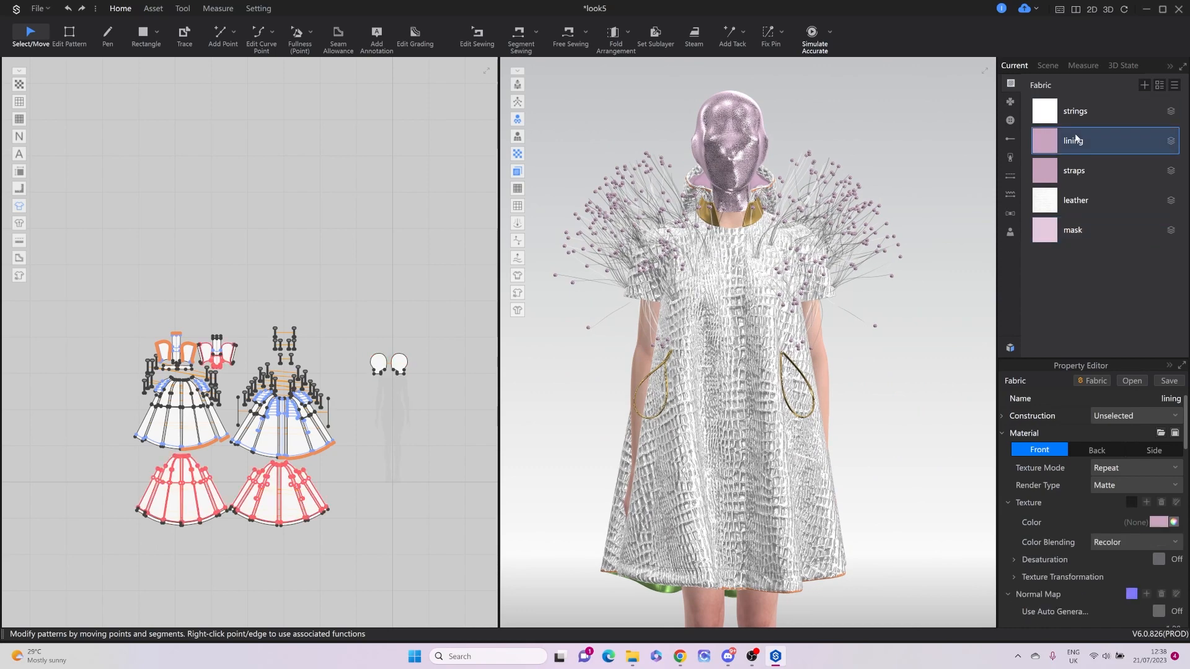
click(1134, 486)
click(1116, 310)
Start a synced offline render of the look and inspect the garment and mask from the front and back.
click(183, 8)
click(108, 38)
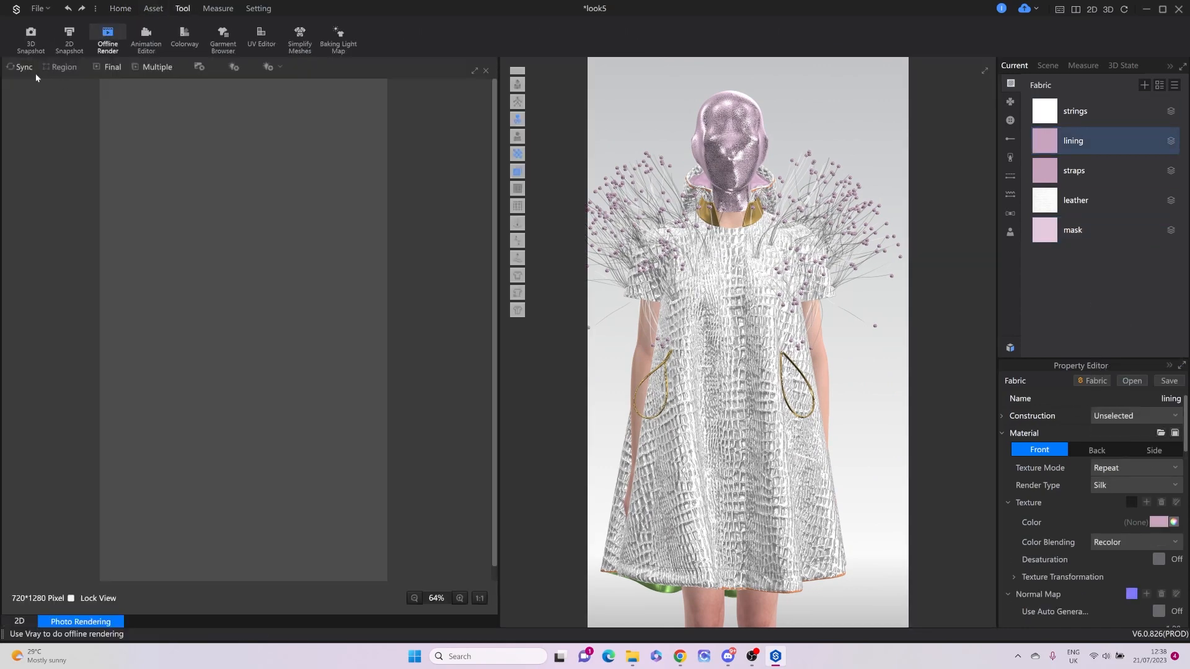
click(25, 68)
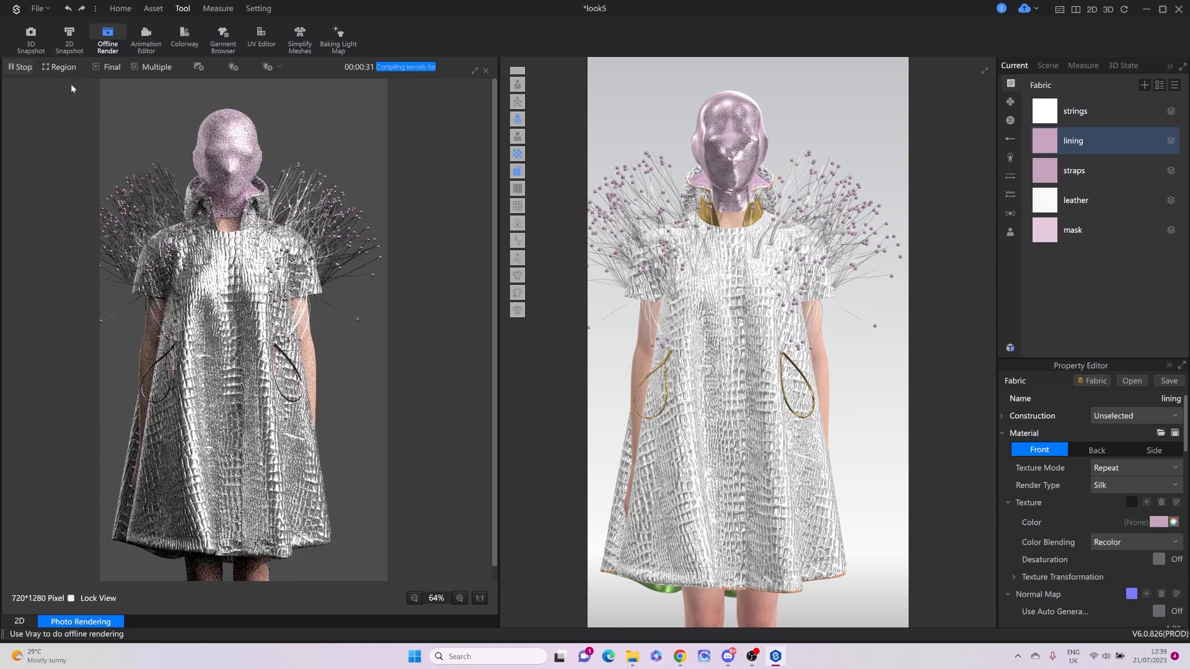
scroll(699, 401, down, 1)
middle_drag(698, 401, 712, 399)
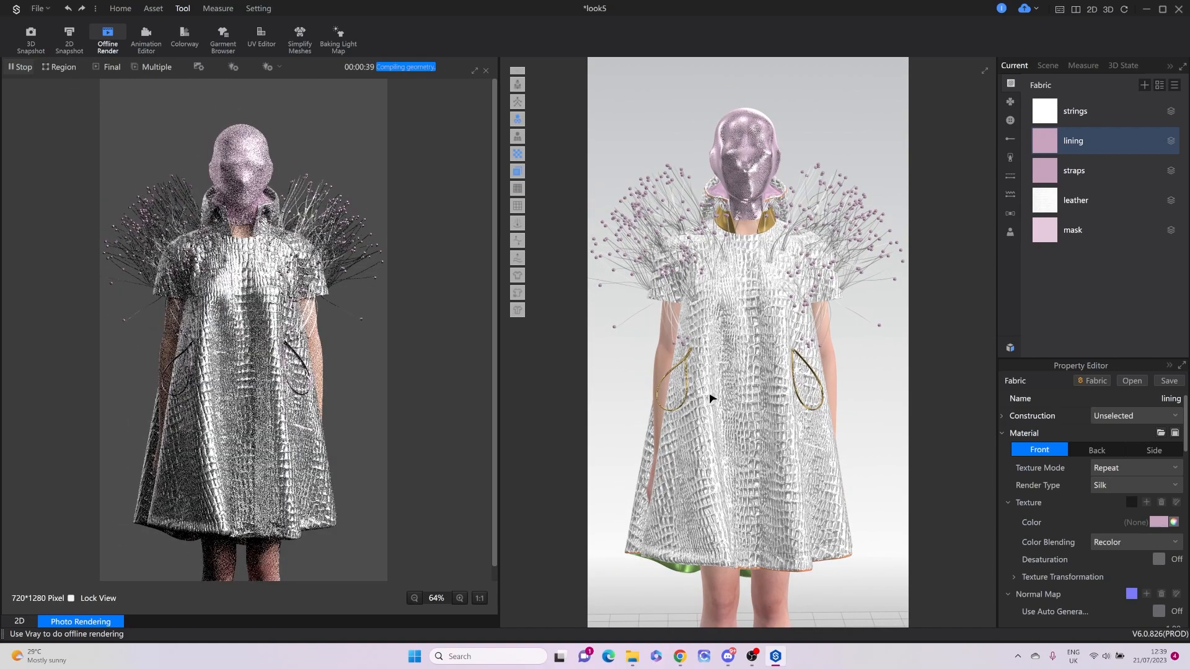
right_drag(713, 399, 951, 348)
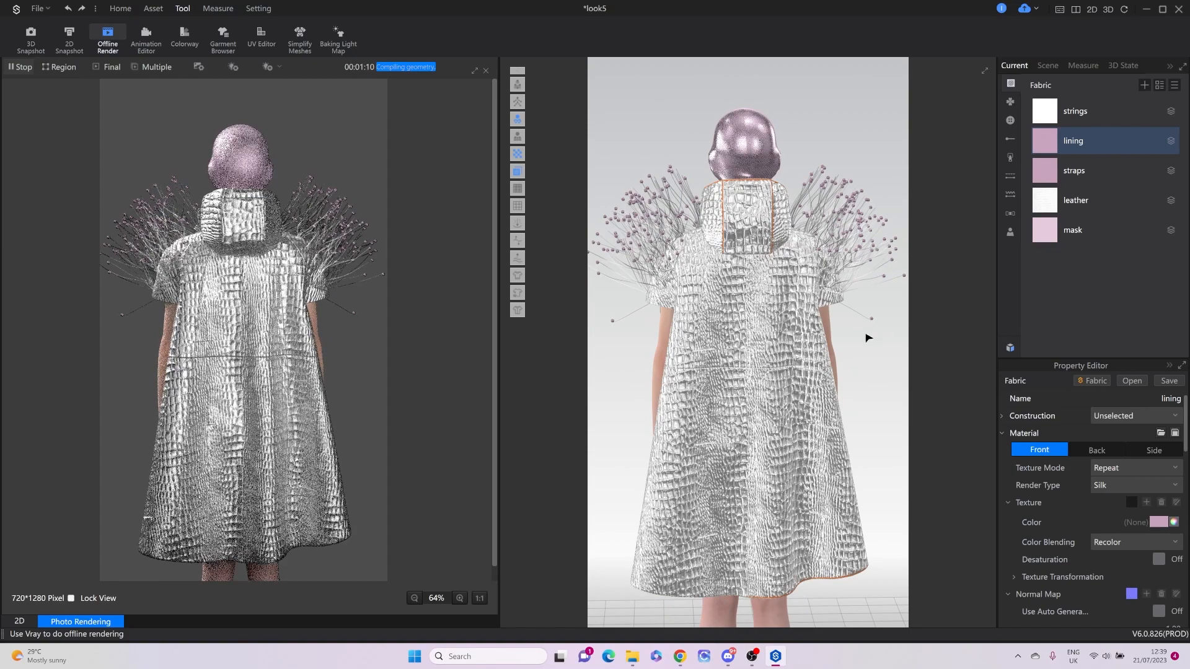
right_drag(716, 380, 475, 374)
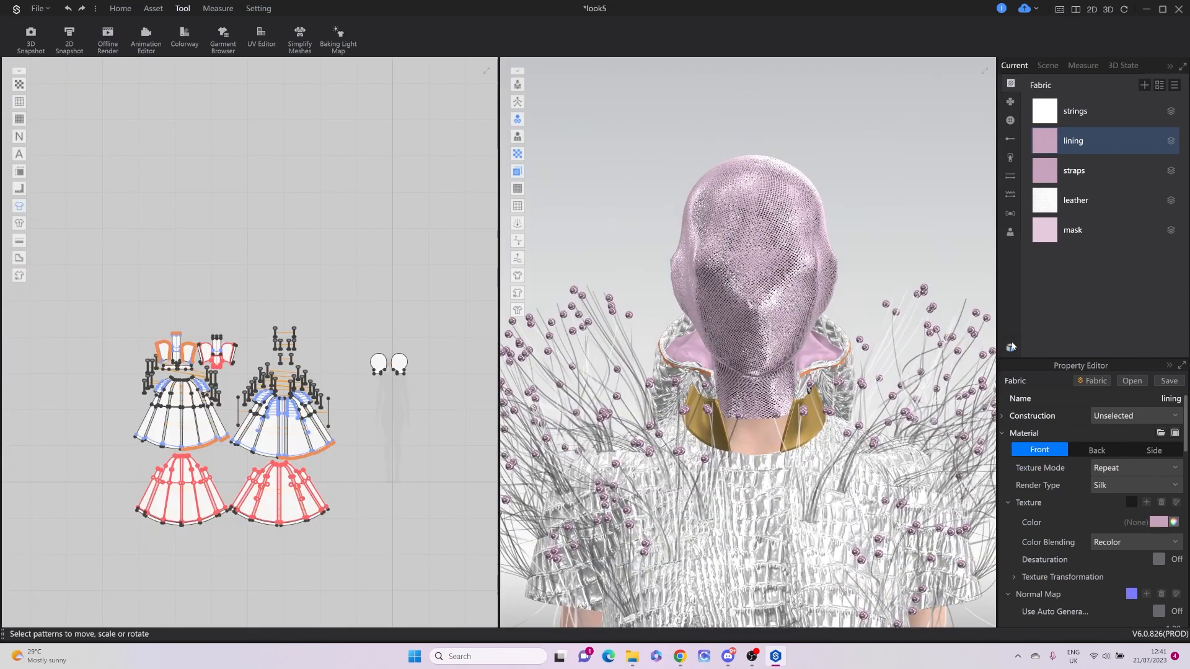
Browse the trims in the resource library and the trims available for download.
click(1012, 346)
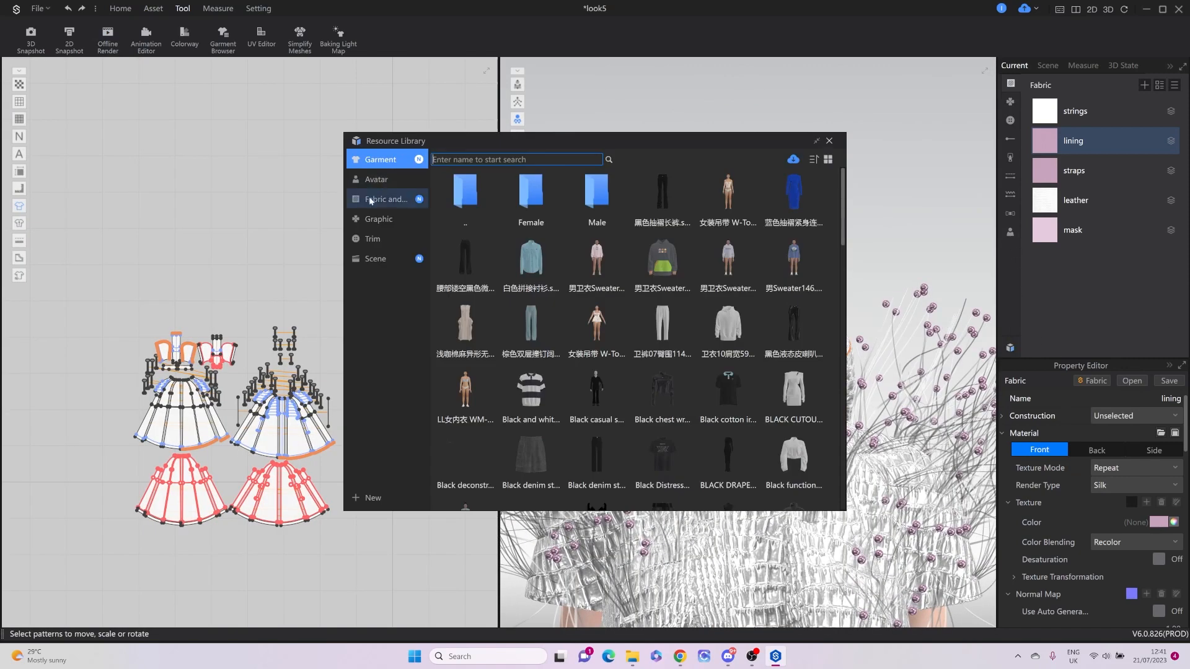
click(372, 239)
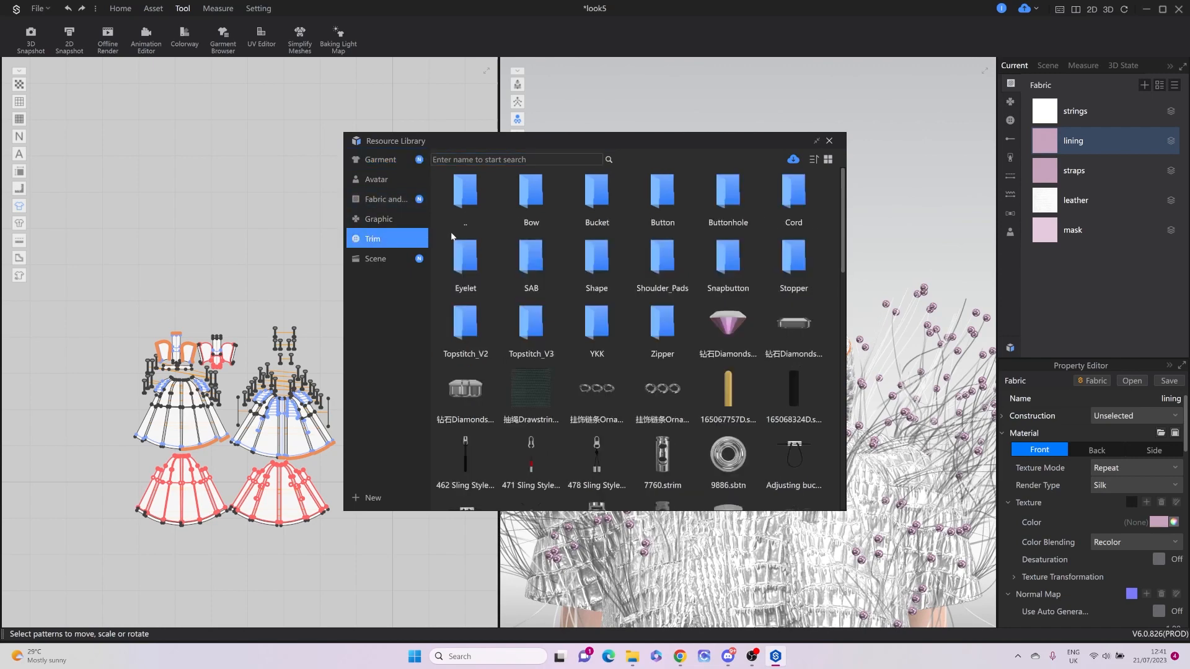
click(792, 160)
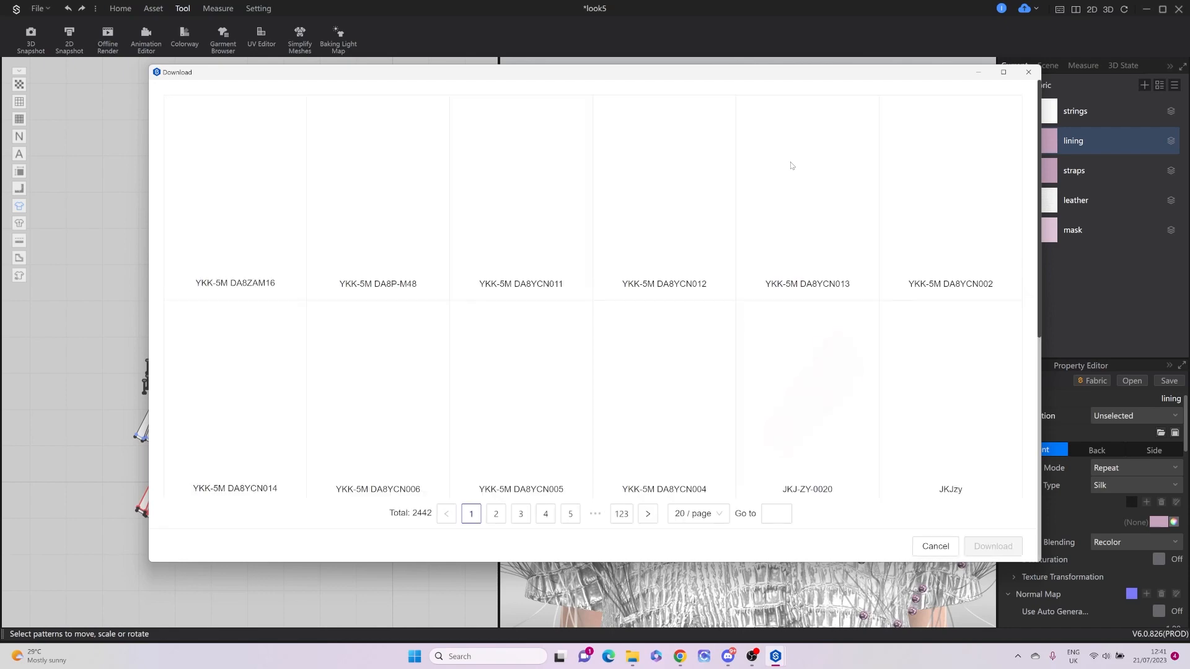
scroll(752, 239, down, 5)
scroll(776, 224, up, 5)
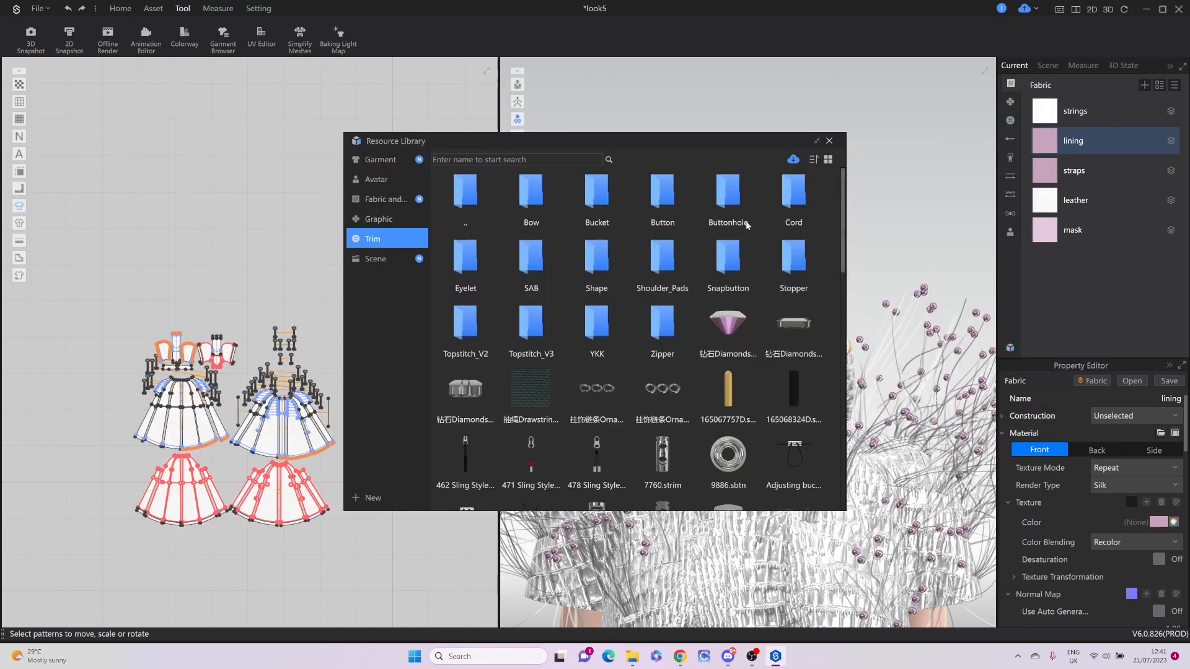
Add the Scattered beads_05 trim from the resource library to the 3D scene.
scroll(747, 225, down, 10)
mouse_move(734, 214)
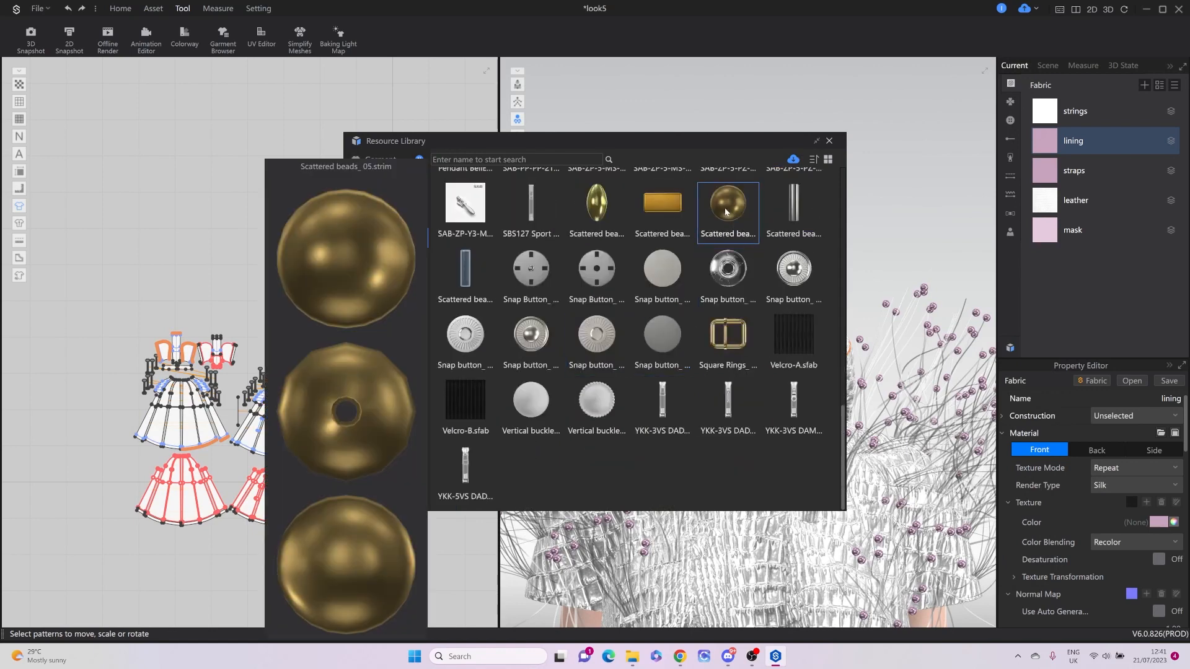
double_click(727, 212)
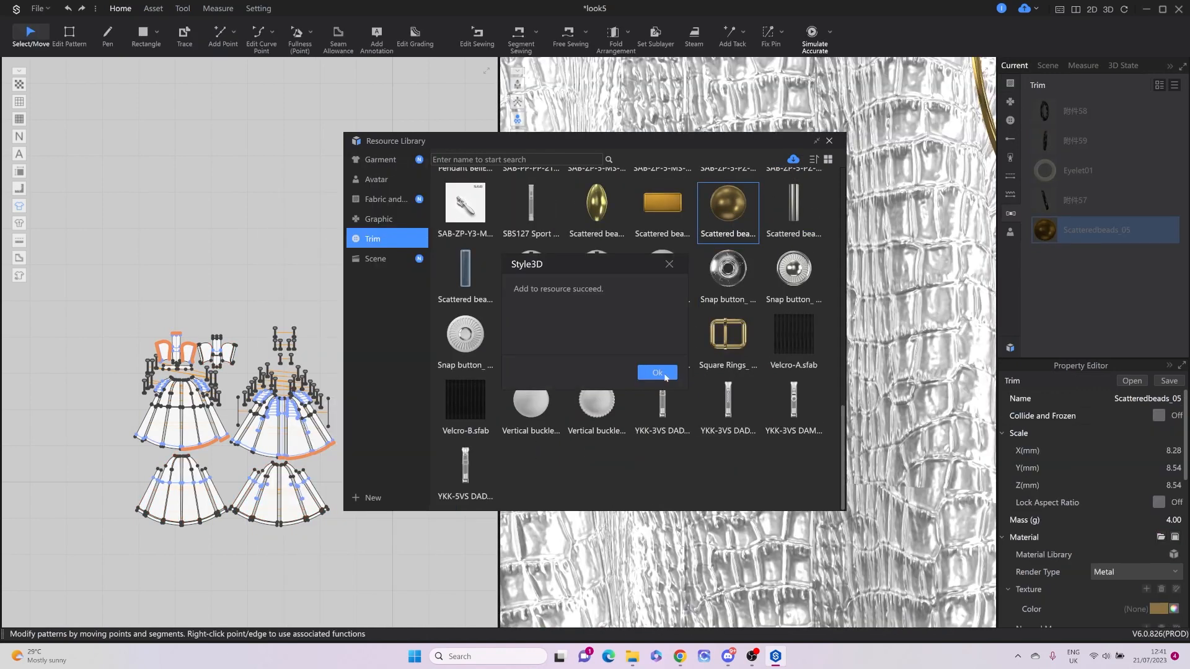
click(658, 373)
click(829, 141)
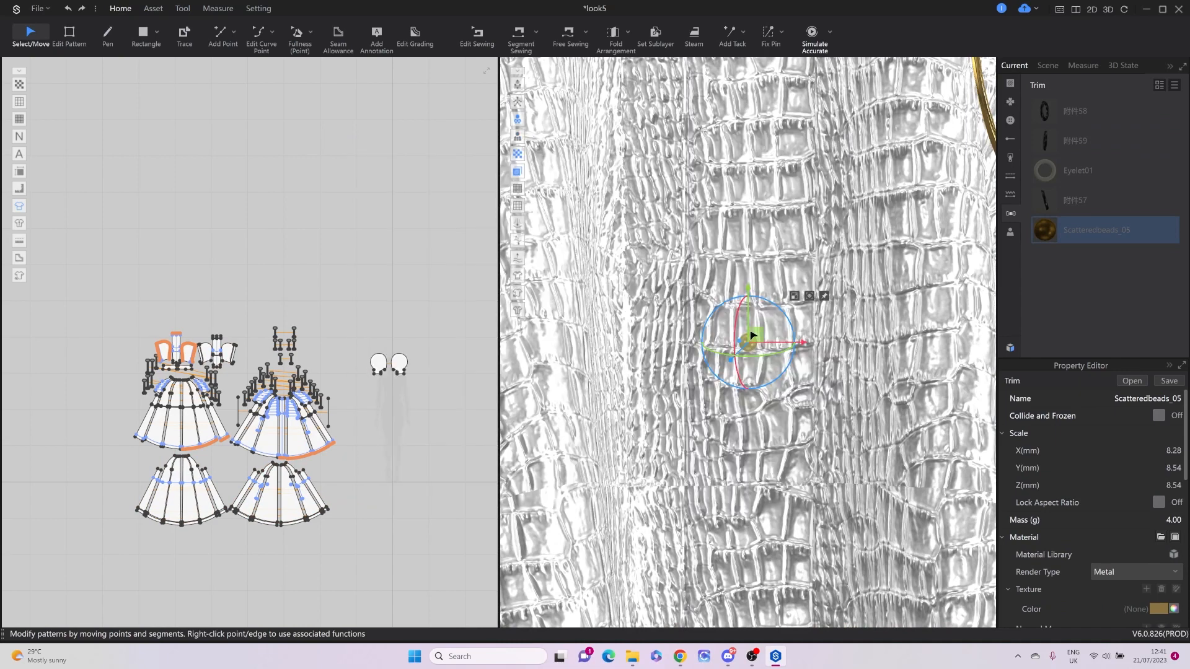
Convert the scattered bead trim on the dress into a topstitch with Auto Adjust Position enabled.
right_click(750, 350)
mouse_move(796, 421)
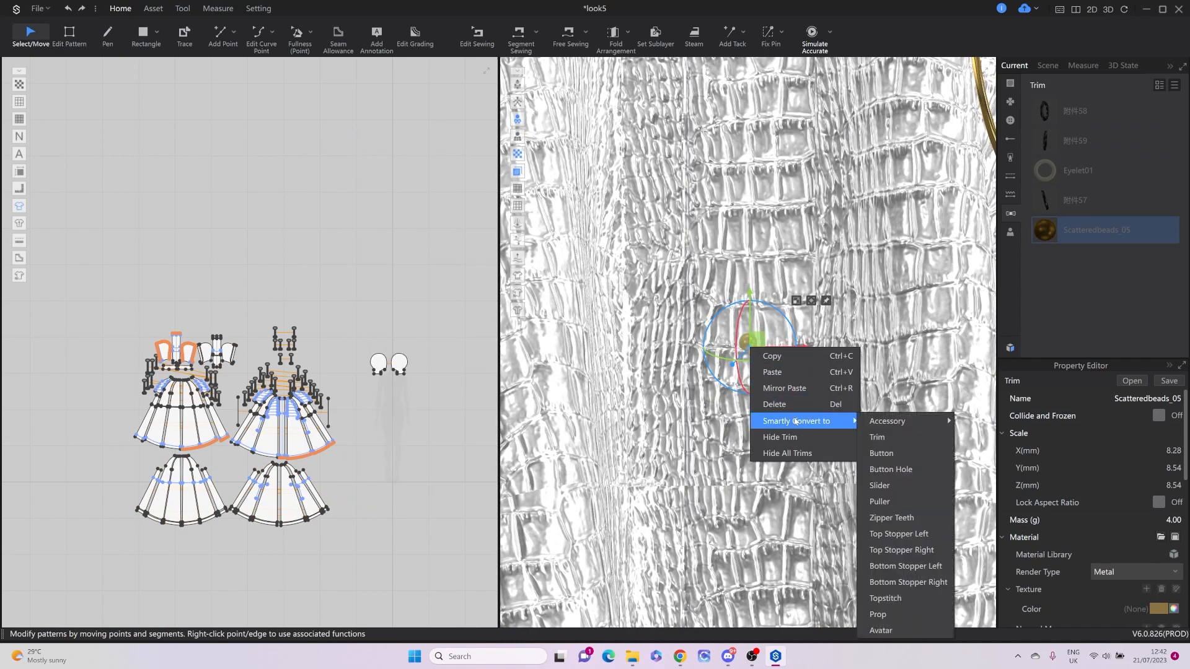
click(886, 599)
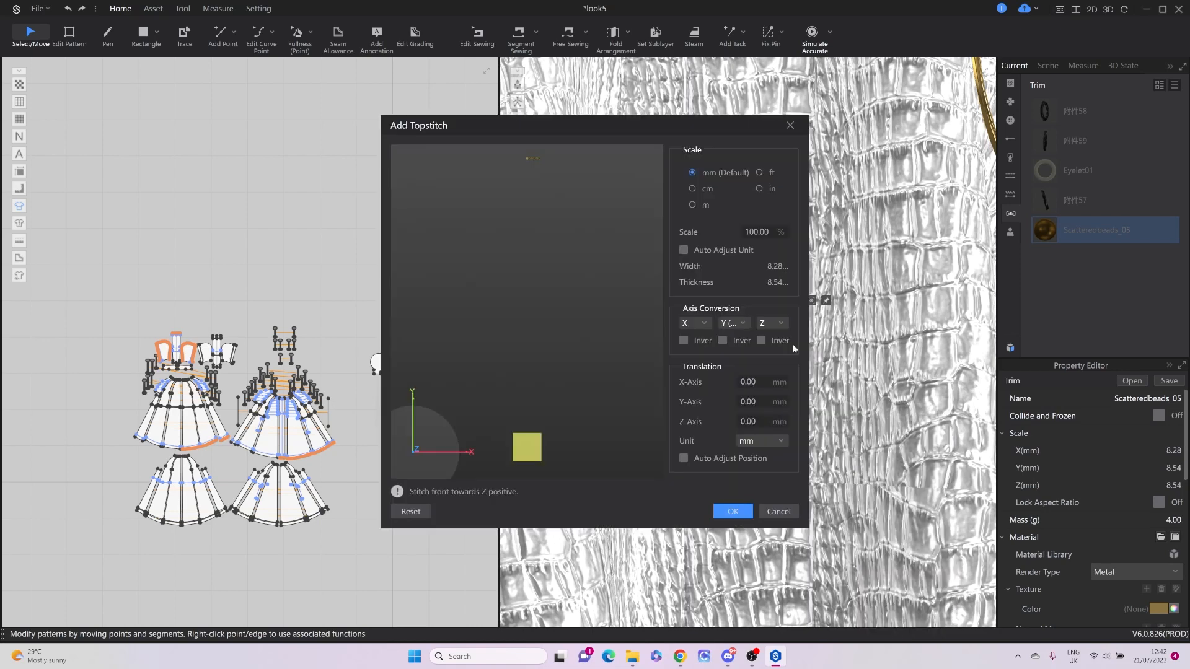
click(684, 459)
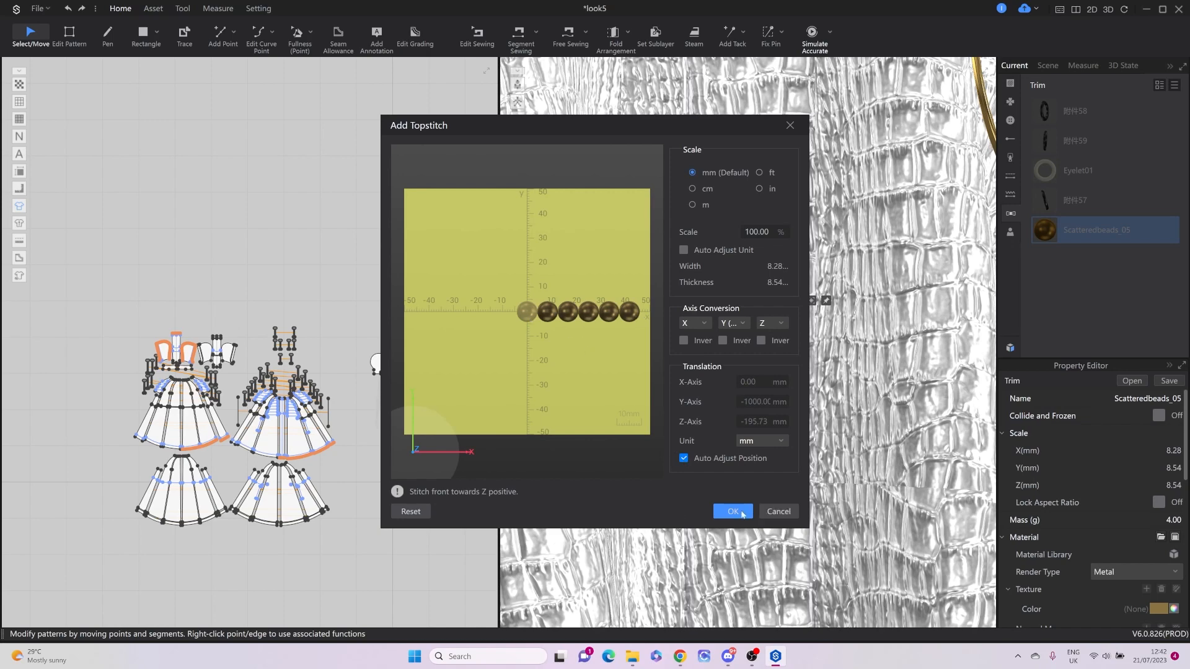
click(733, 512)
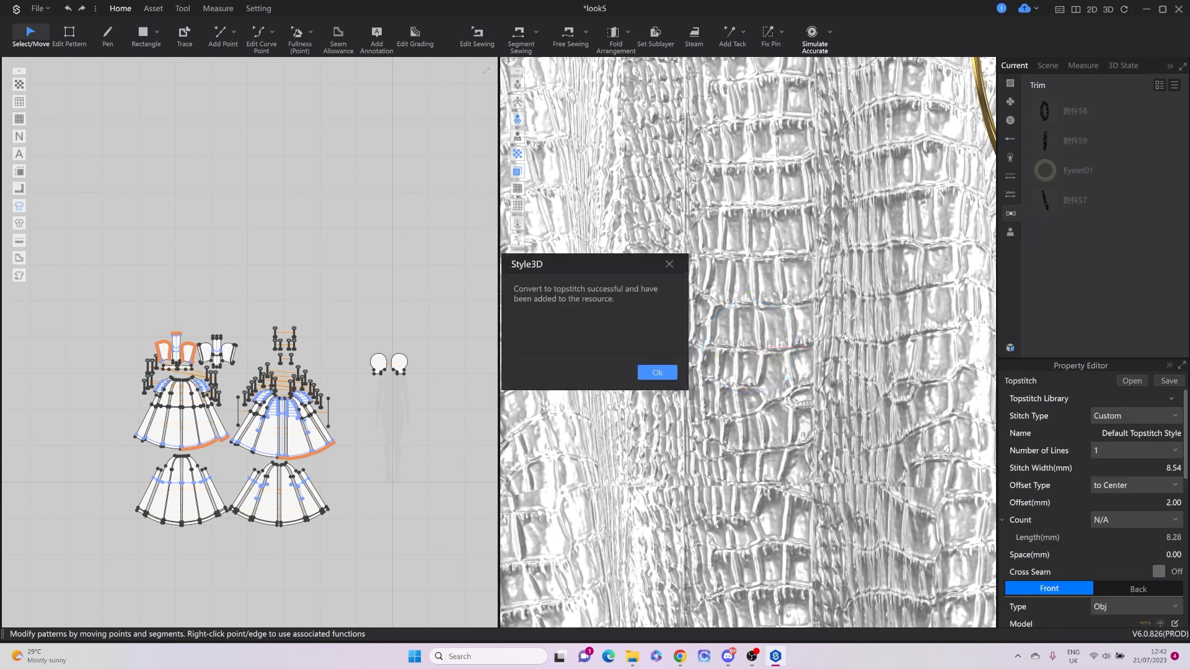
click(657, 373)
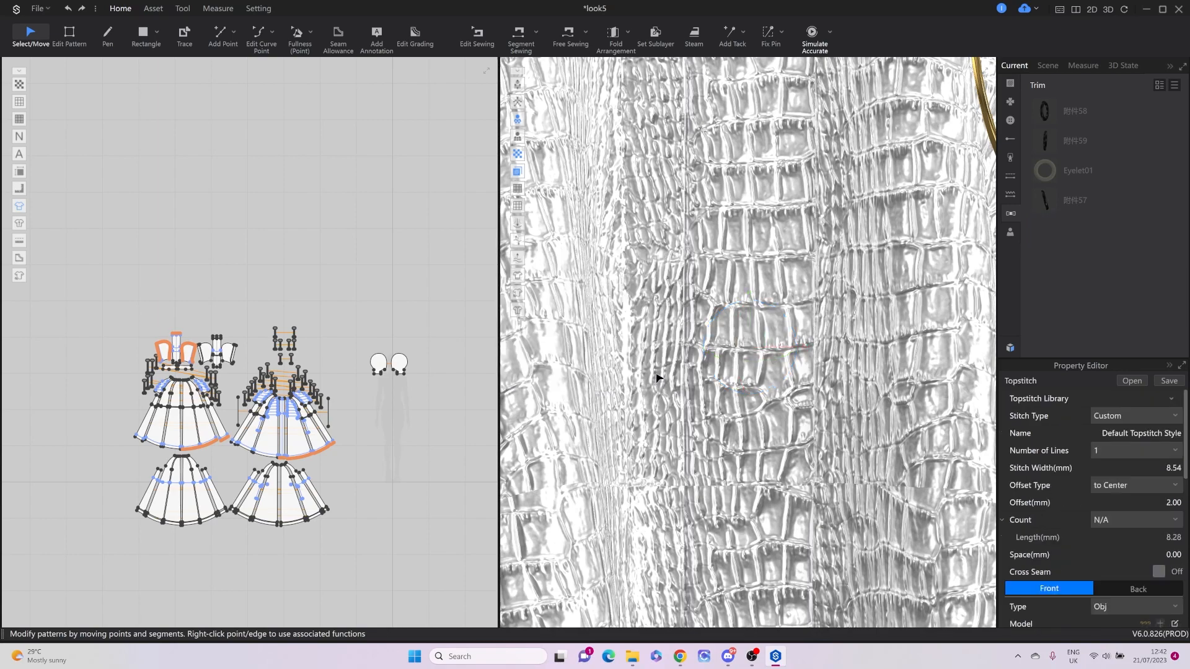
scroll(770, 382, down, 10)
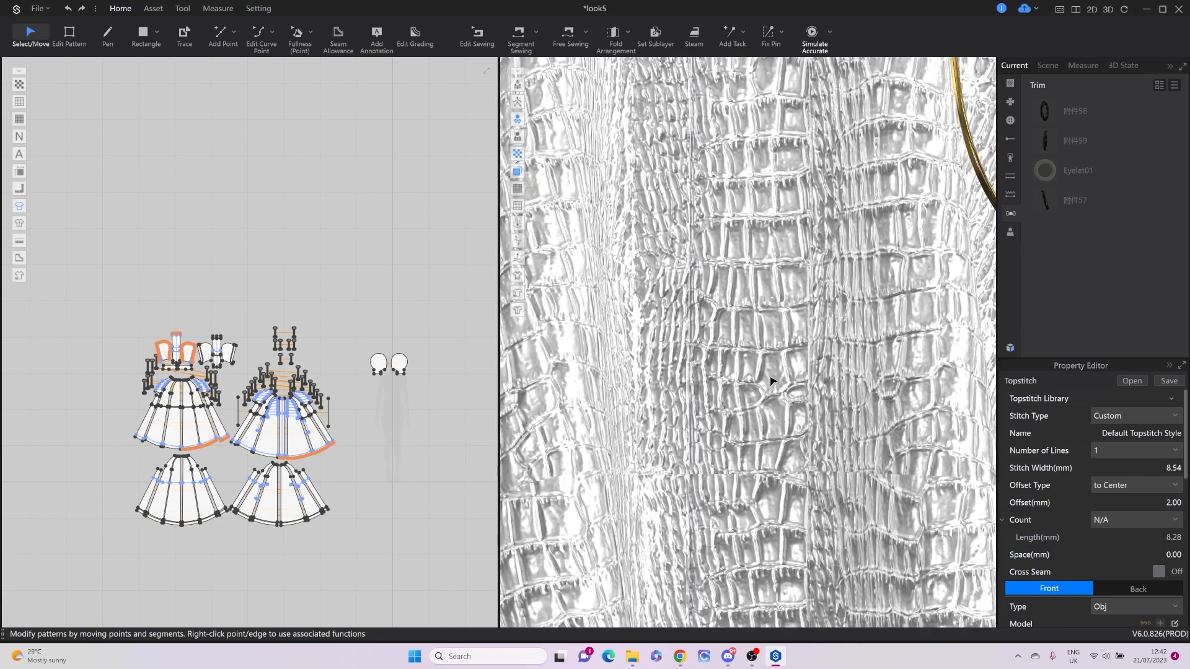
scroll(771, 381, down, 4)
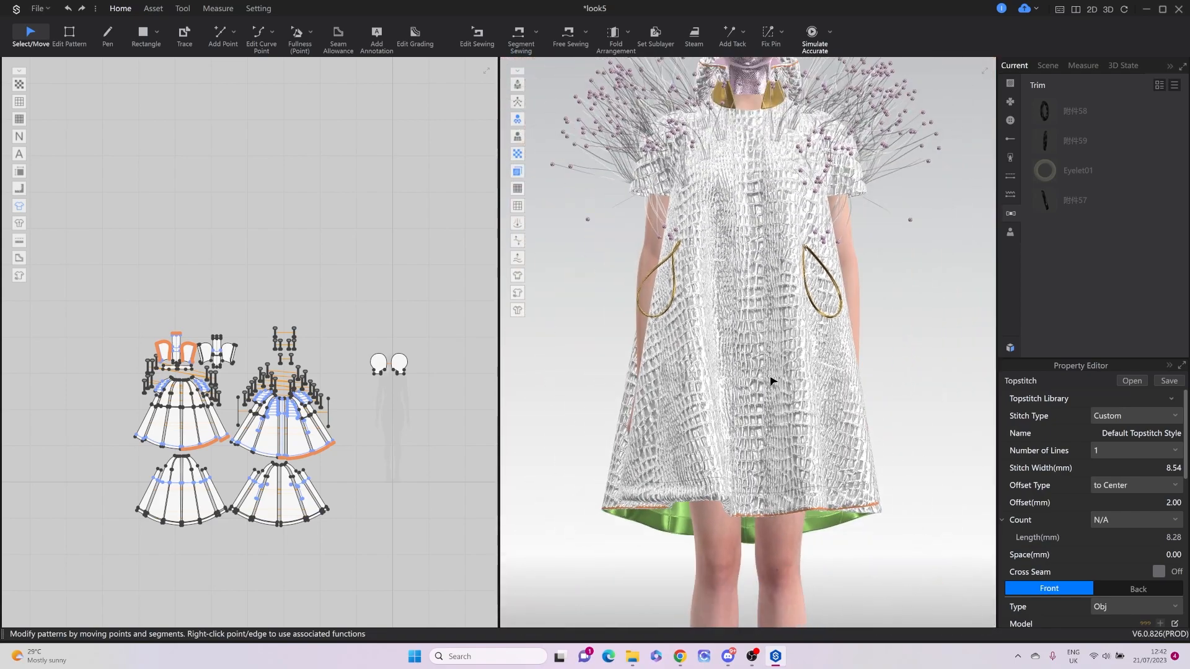
Recolour the scattered-bead Default Topstitch Style from gold to the saved light pink swatch for use with Segment Topstitch.
scroll(729, 426, down, 5)
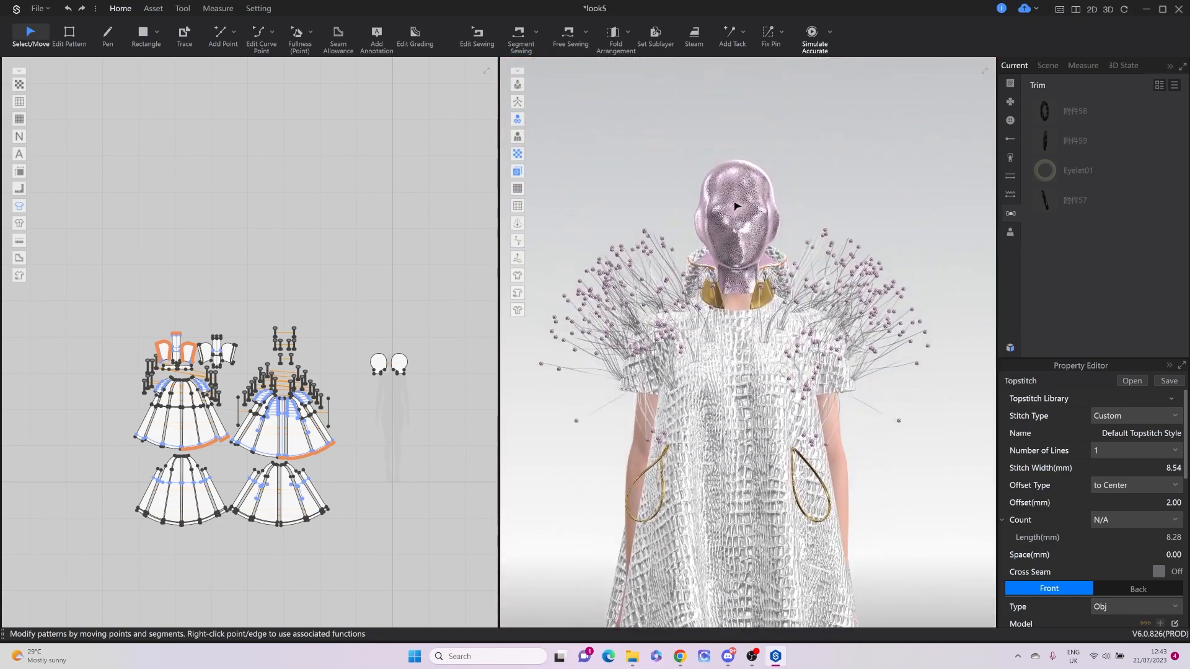
scroll(744, 362, up, 5)
middle_drag(743, 359, 745, 359)
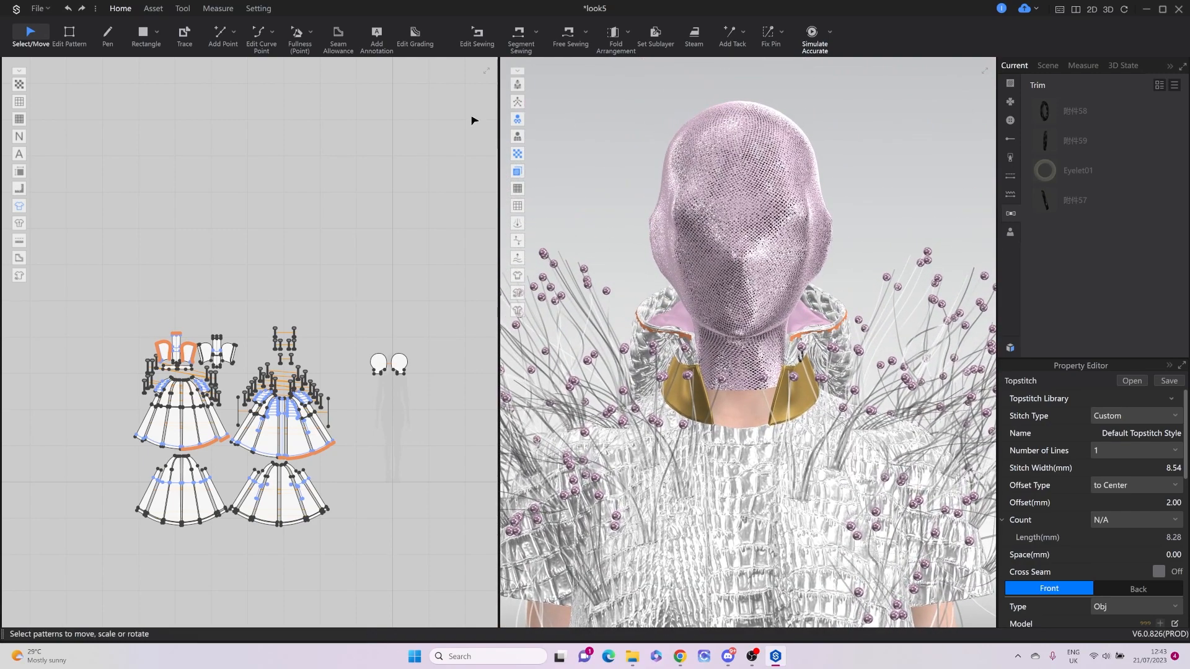
click(153, 8)
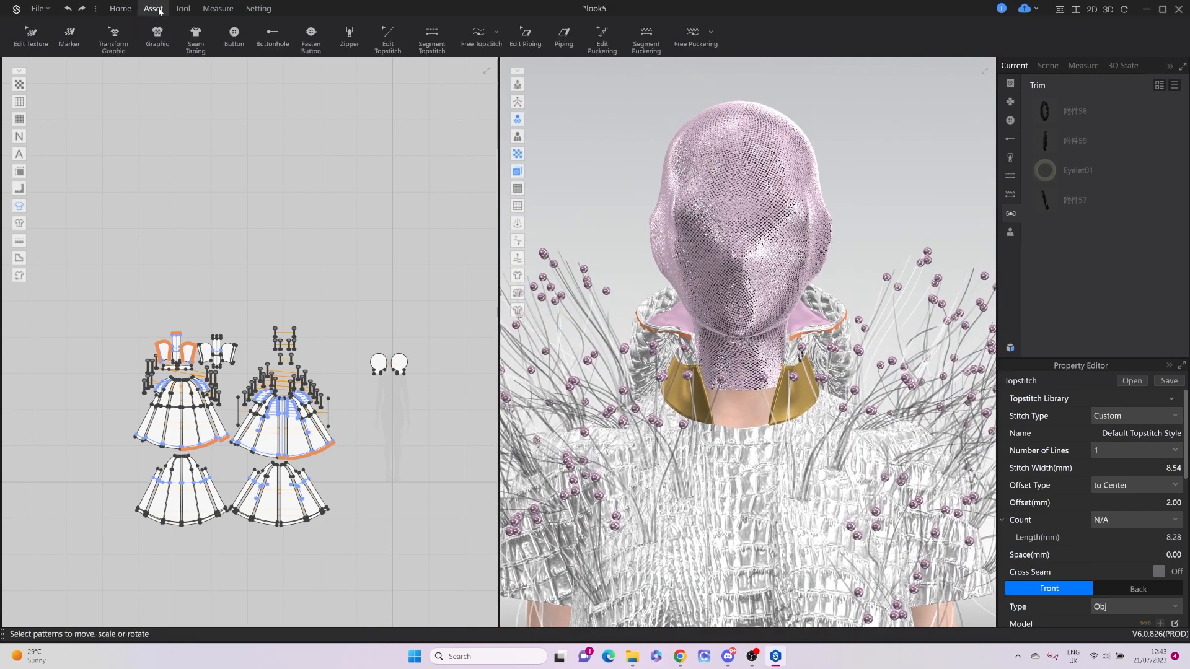
click(428, 32)
double_click(1100, 261)
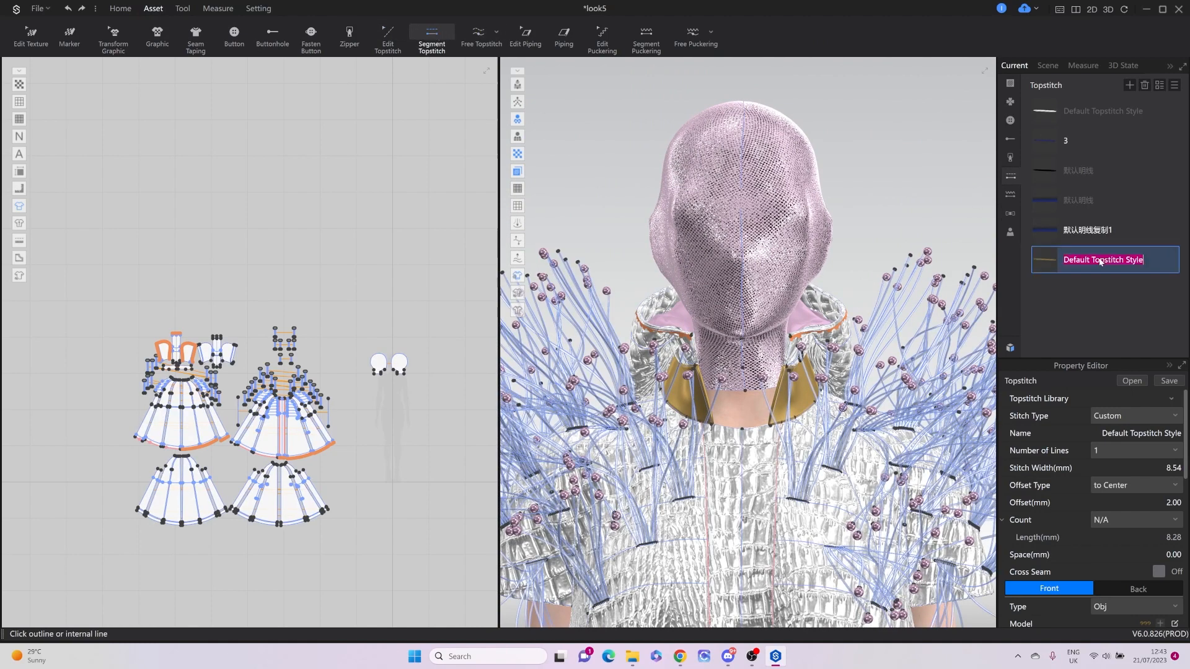
click(1100, 288)
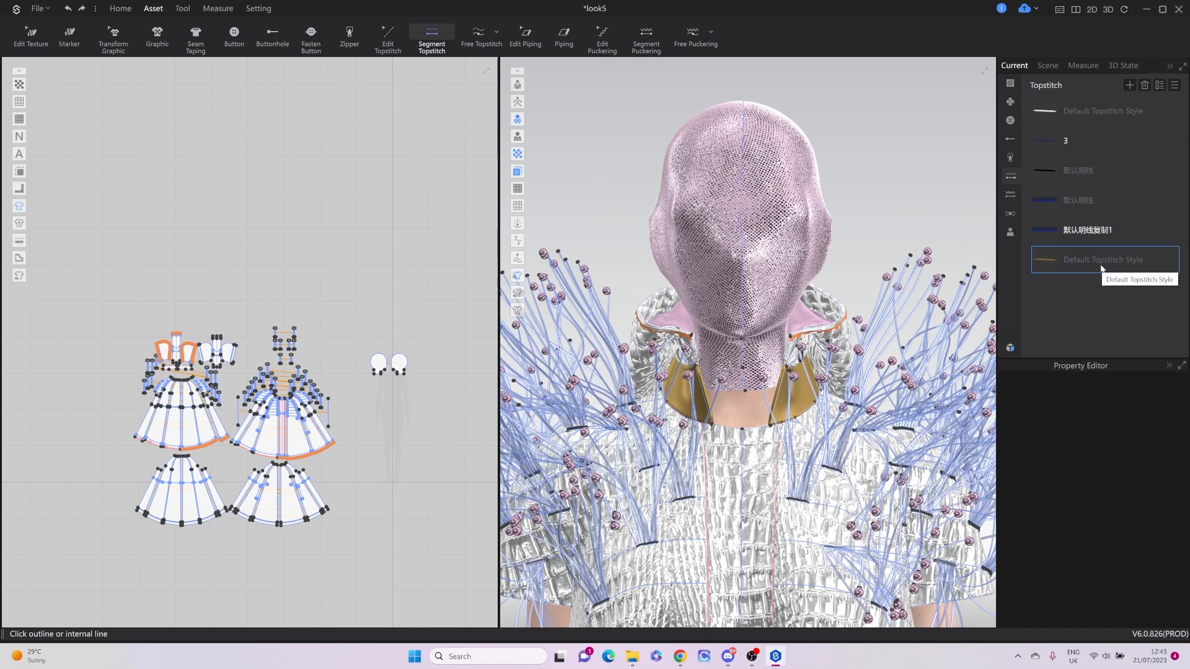
click(1102, 267)
scroll(1110, 474, down, 3)
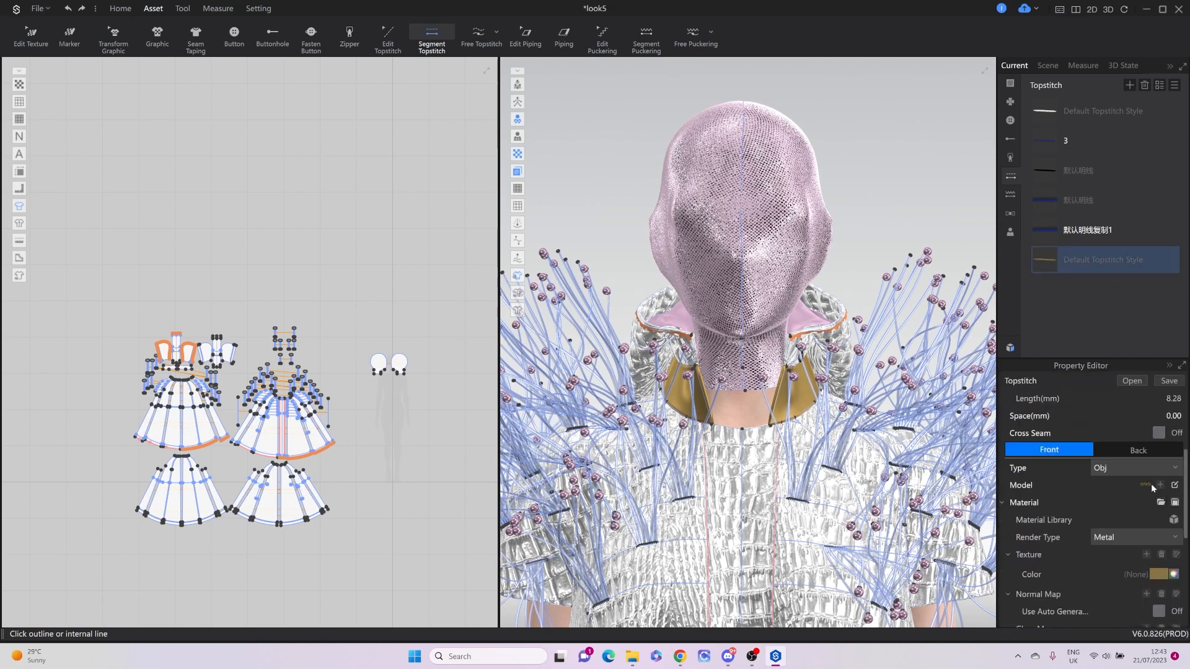
click(1159, 575)
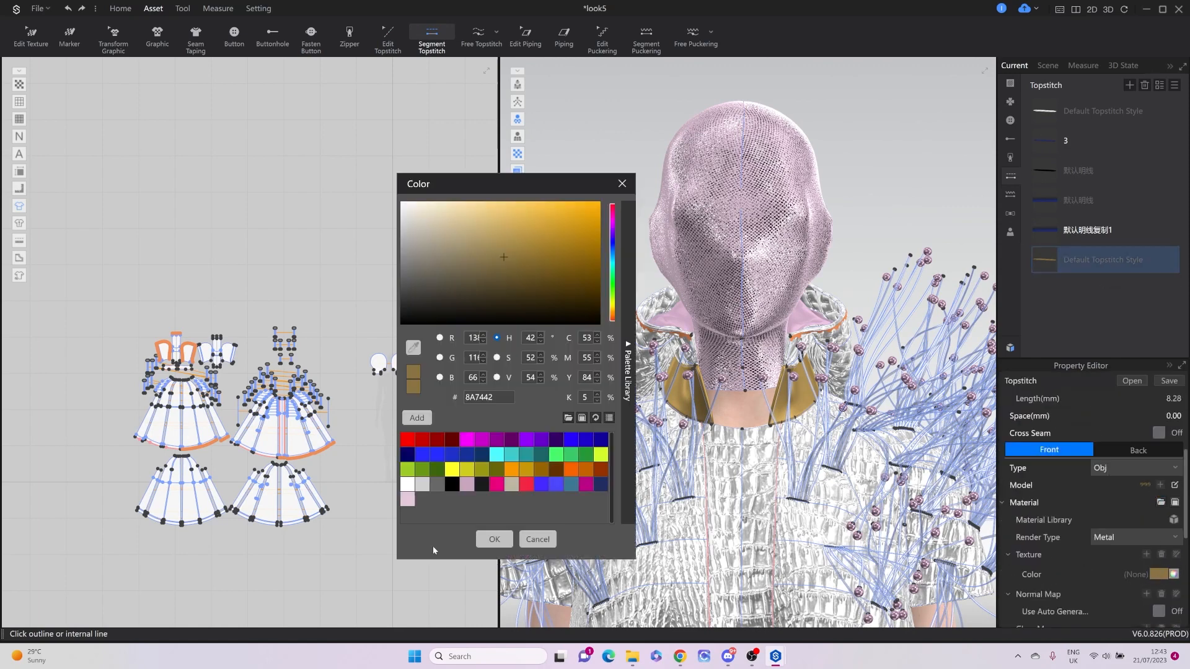
click(407, 499)
click(494, 540)
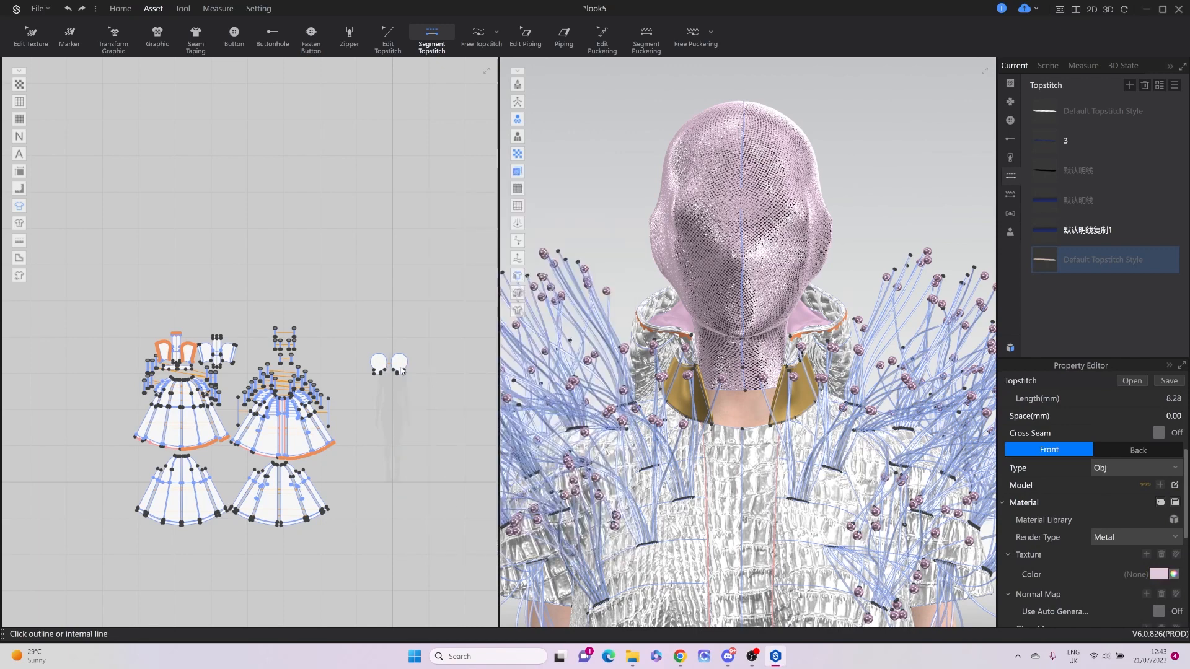
Draw a diagonal internal line about 116 mm long across the upper front curve of the mask pattern.
scroll(401, 370, up, 8)
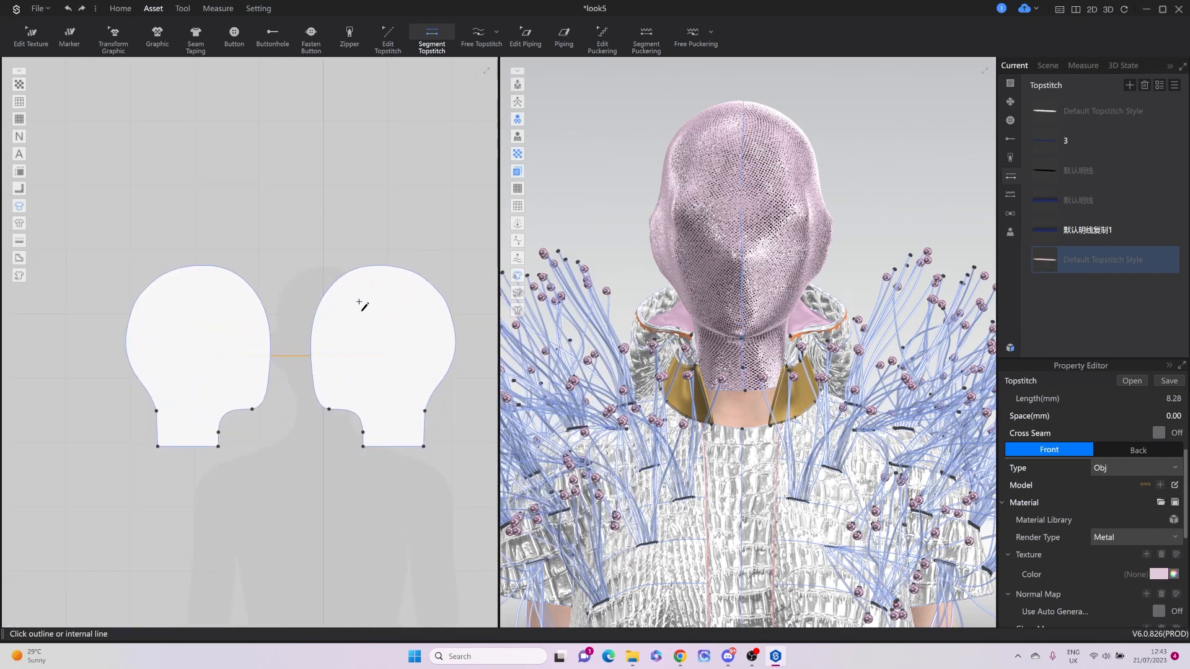
key(h)
scroll(359, 302, up, 2)
click(398, 245)
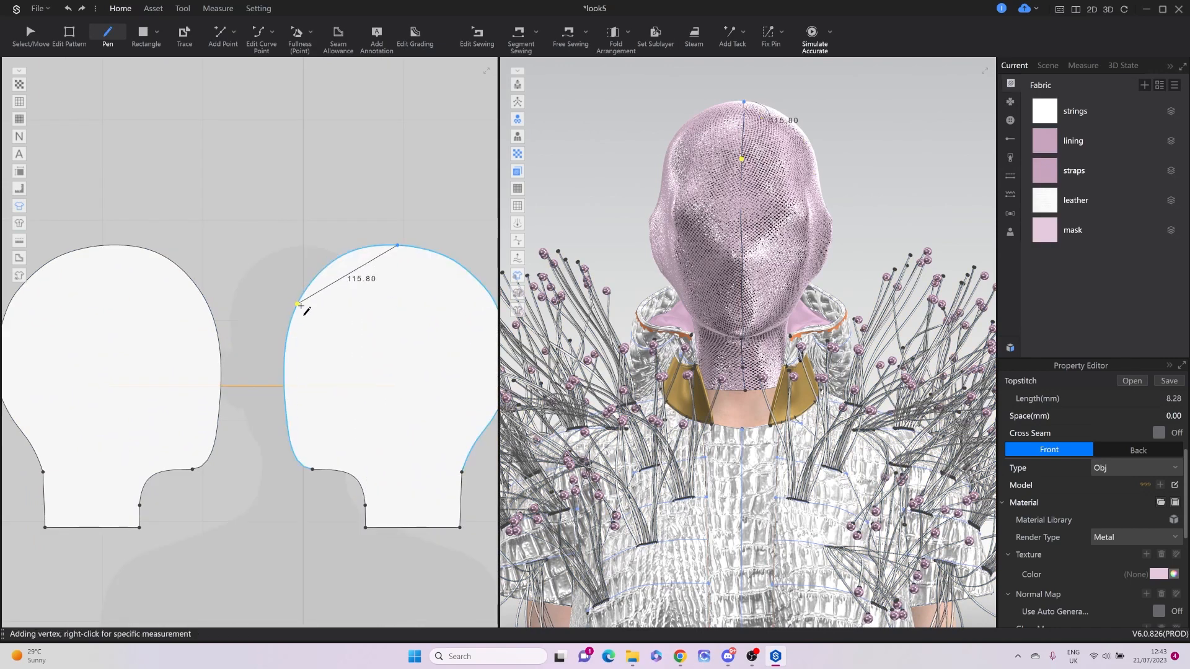
click(331, 274)
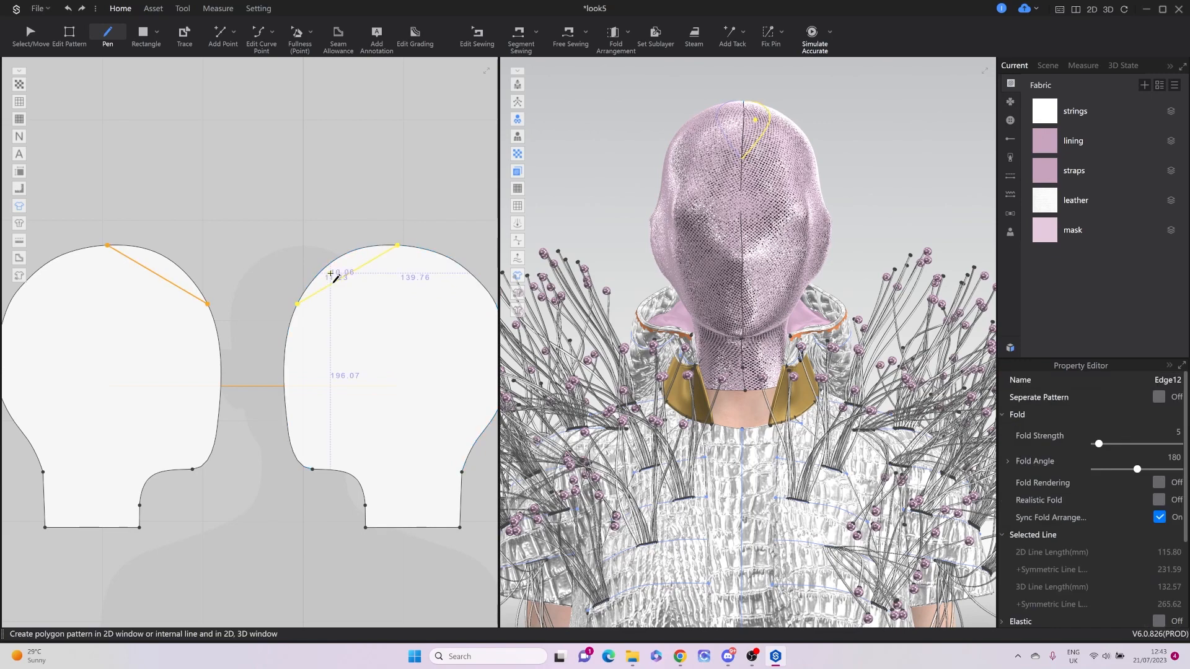
Fill the mask pattern with equidistant internal lines backward from the diagonal, using 15 mm spacing and the Use Extend option.
key(z)
right_click(358, 271)
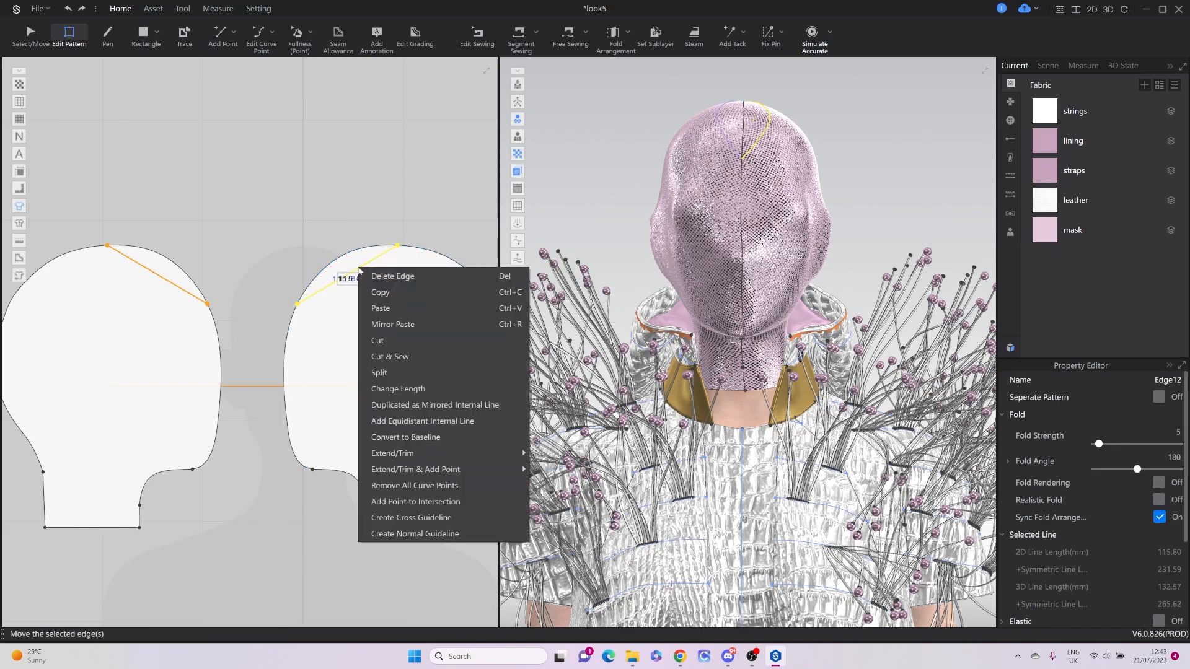
mouse_move(407, 454)
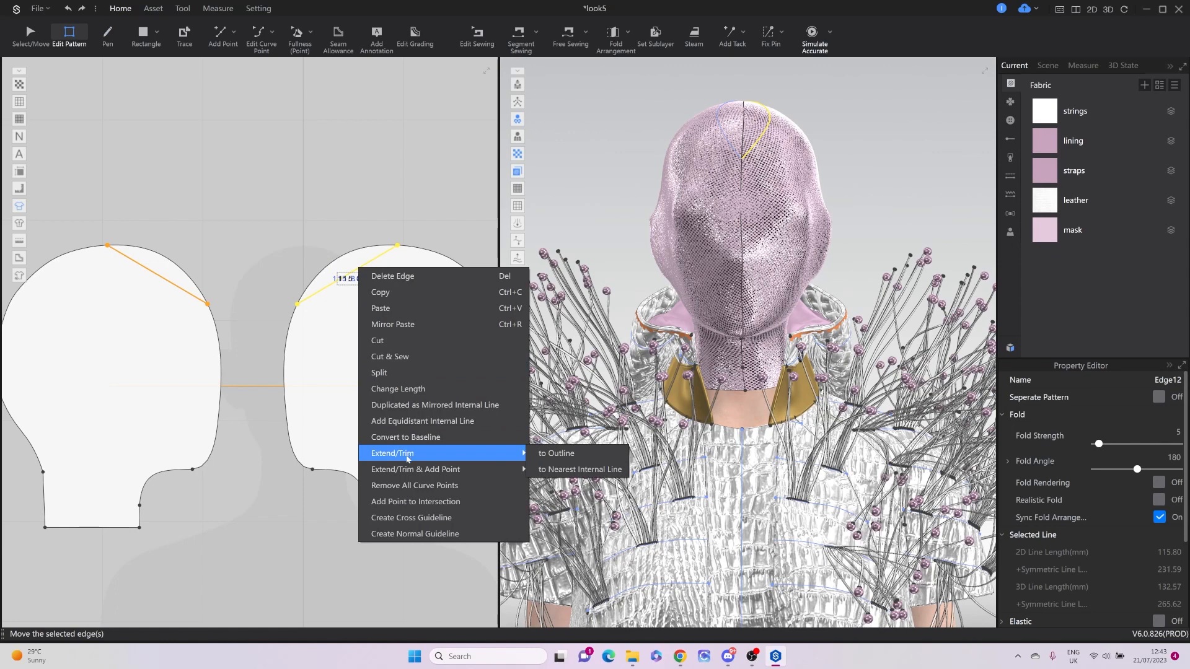
click(414, 422)
click(517, 317)
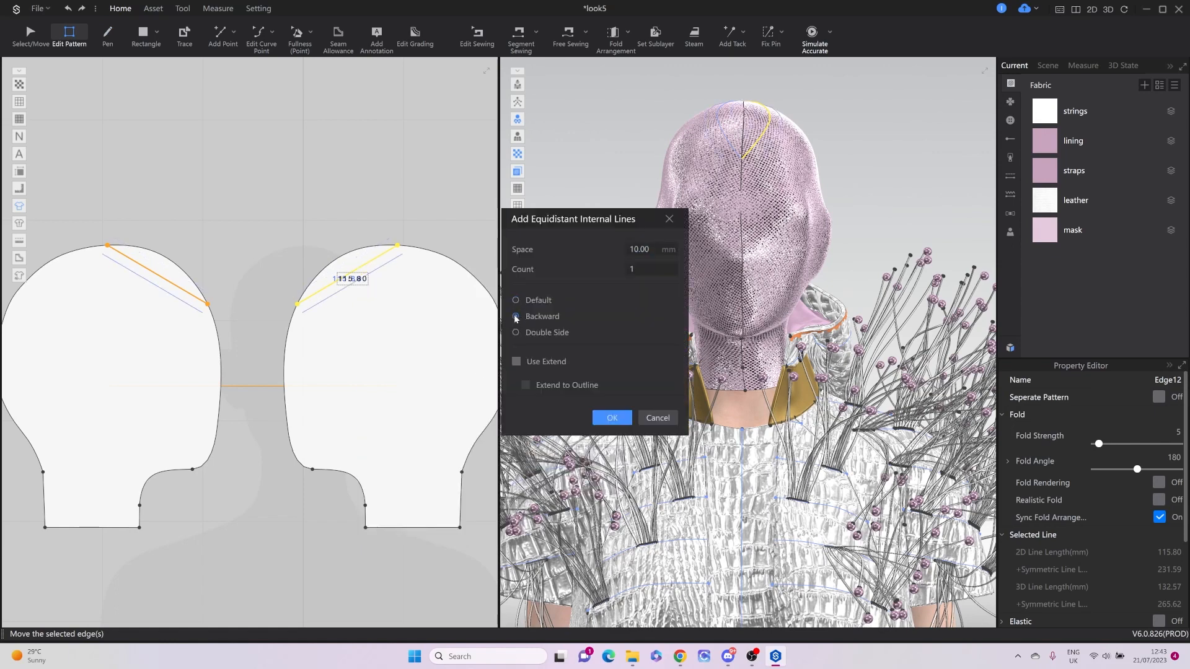
click(649, 250)
text(15)
click(656, 268)
click(517, 362)
text(1)
key(Return)
scroll(645, 269, up, 5)
click(610, 419)
click(611, 419)
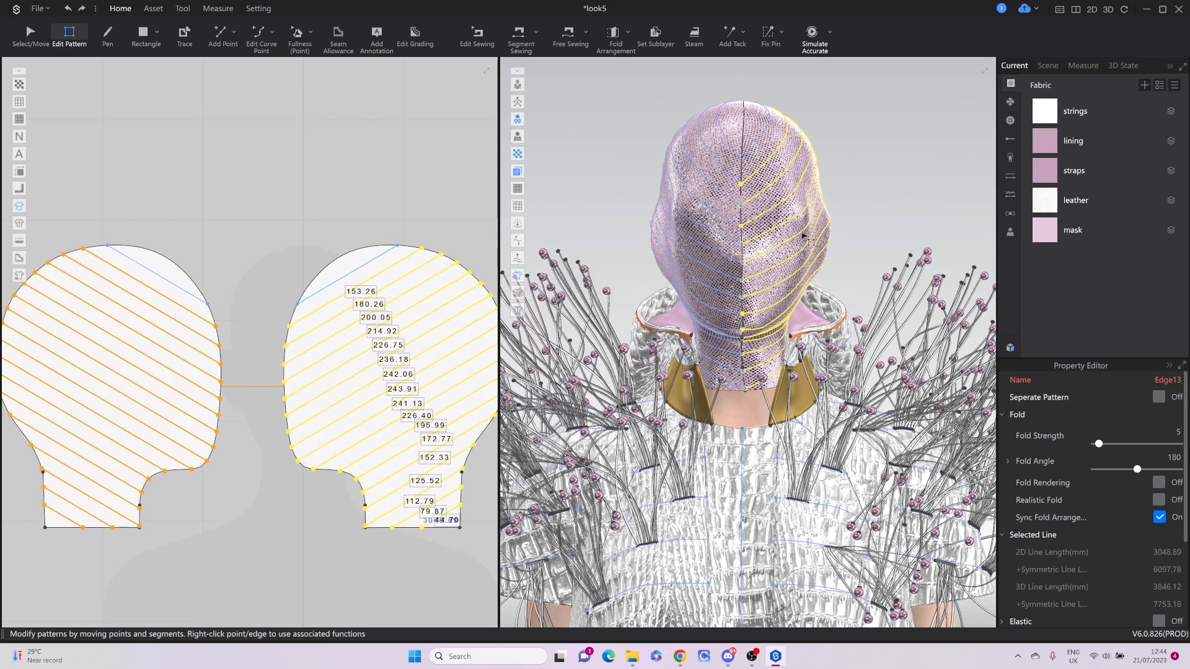
Apply the pink bead topstitch to the mask's uppermost diagonal internal line with Segment Topstitch.
click(158, 12)
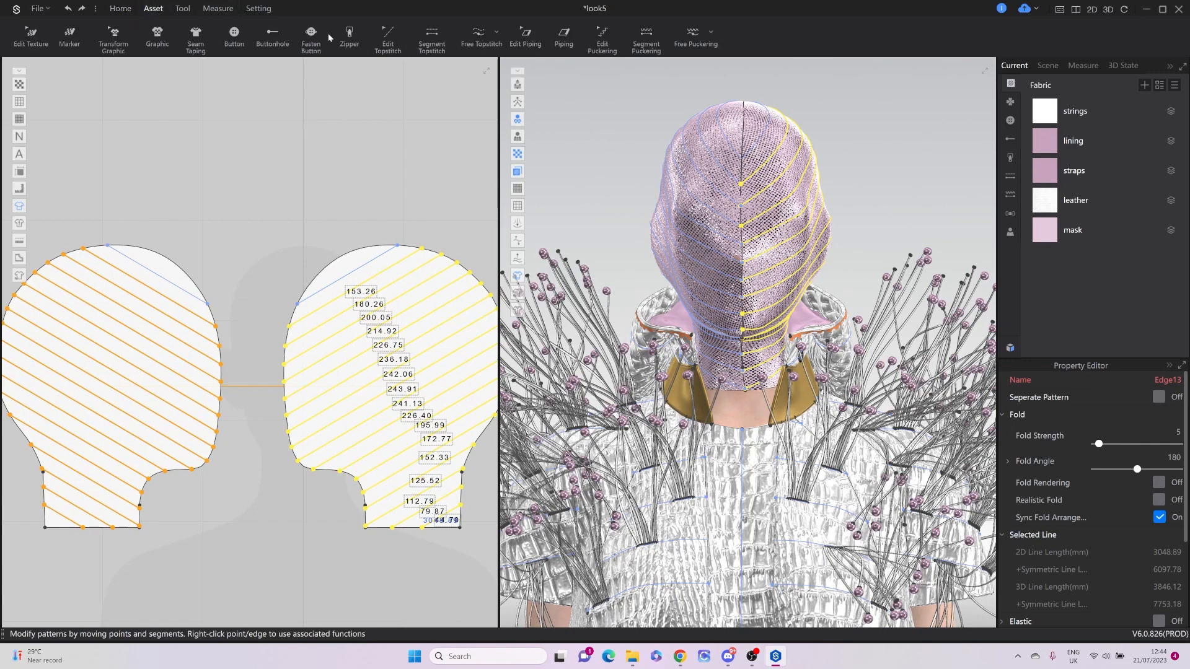
click(432, 34)
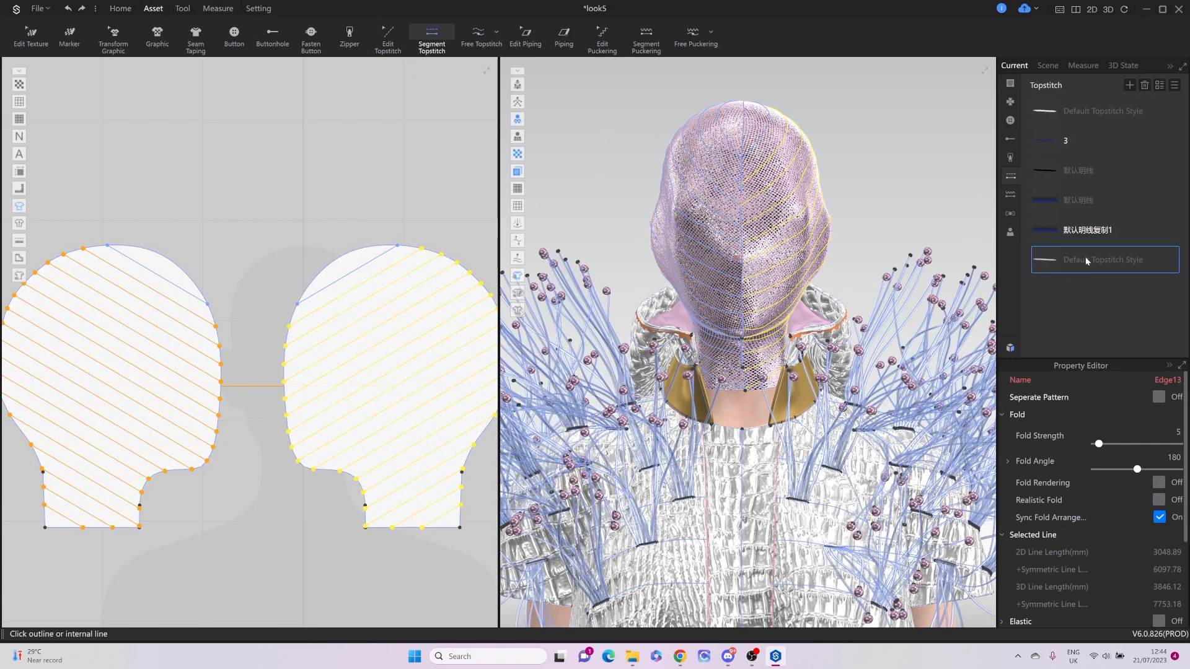
click(346, 276)
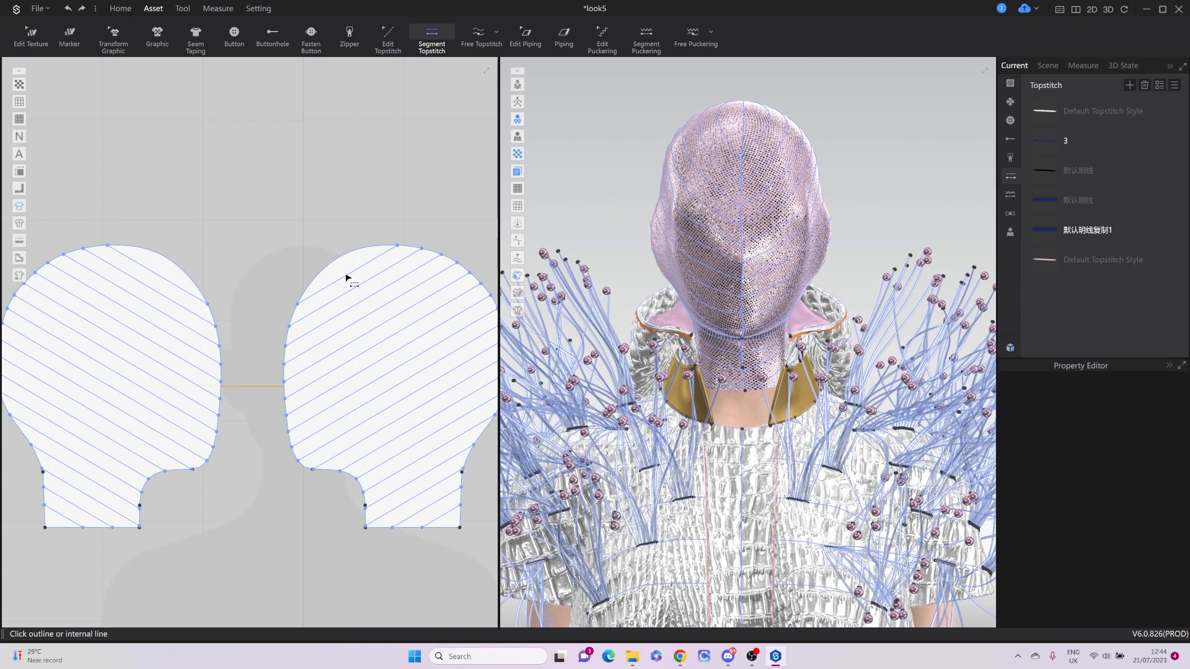
click(345, 262)
click(1106, 264)
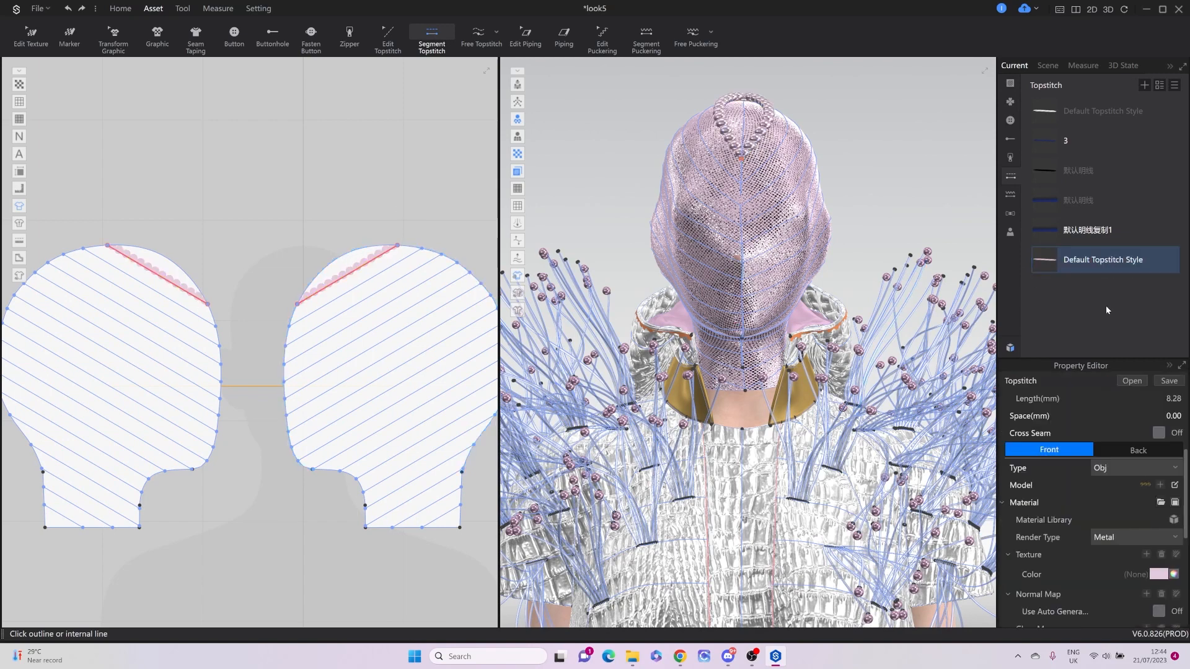
Set the bead topstitch's stitch length and stitch width to 5 mm.
scroll(1113, 432, up, 3)
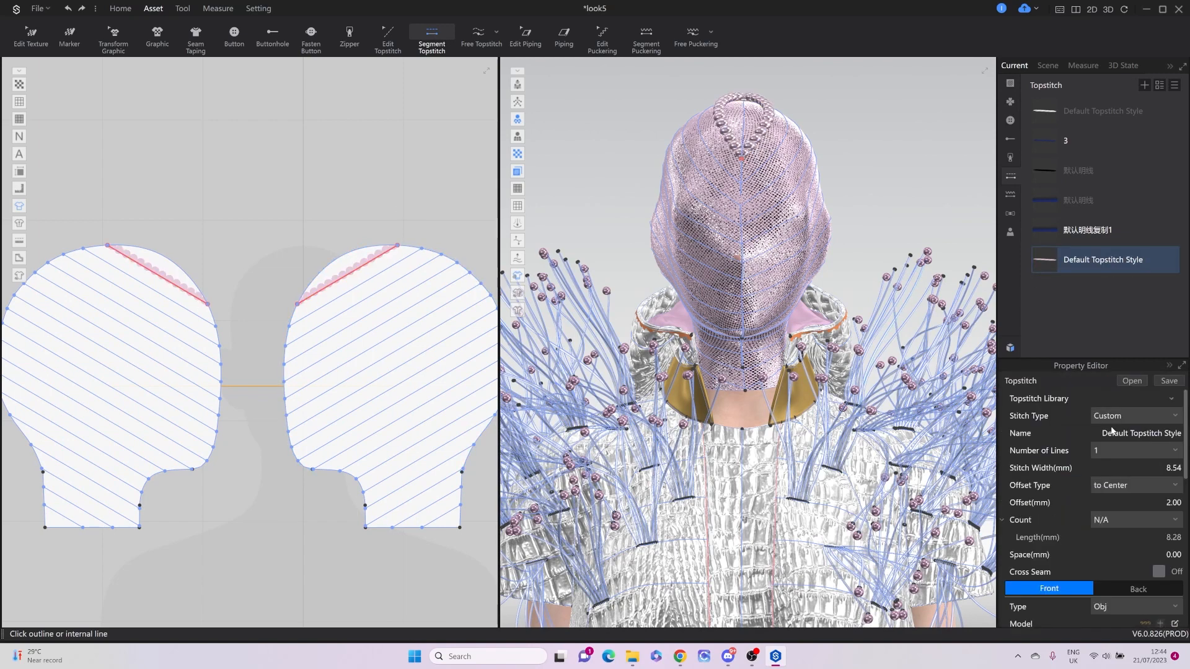
click(1167, 536)
text(5)
key(Return)
click(1161, 467)
text(5)
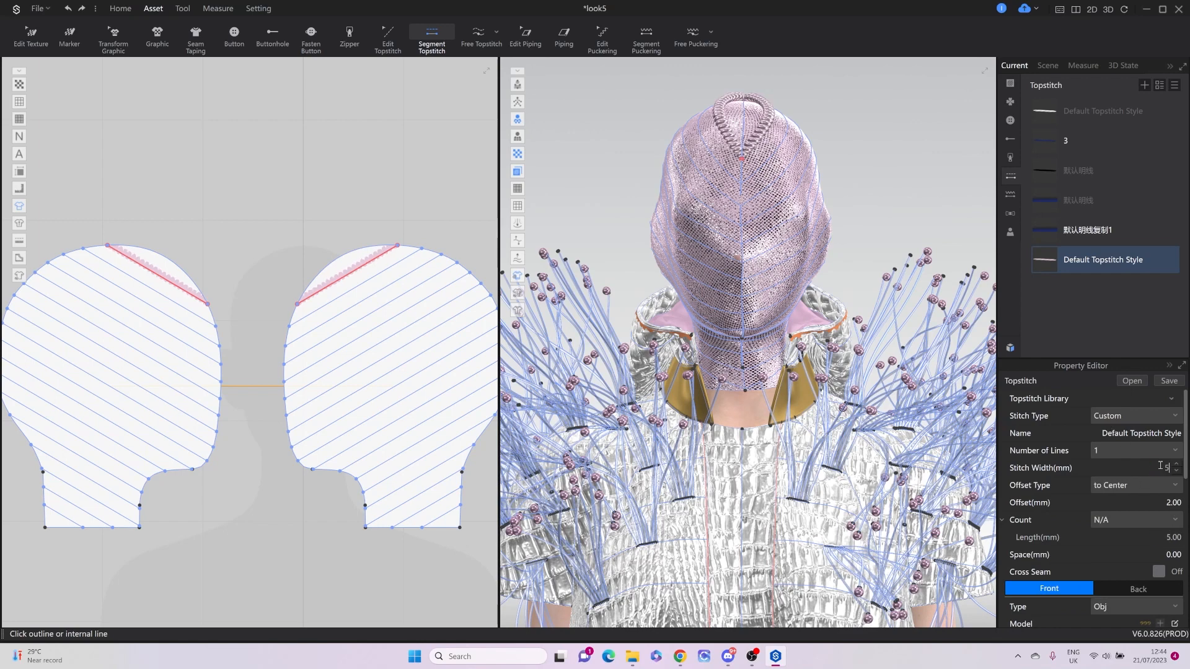
key(Return)
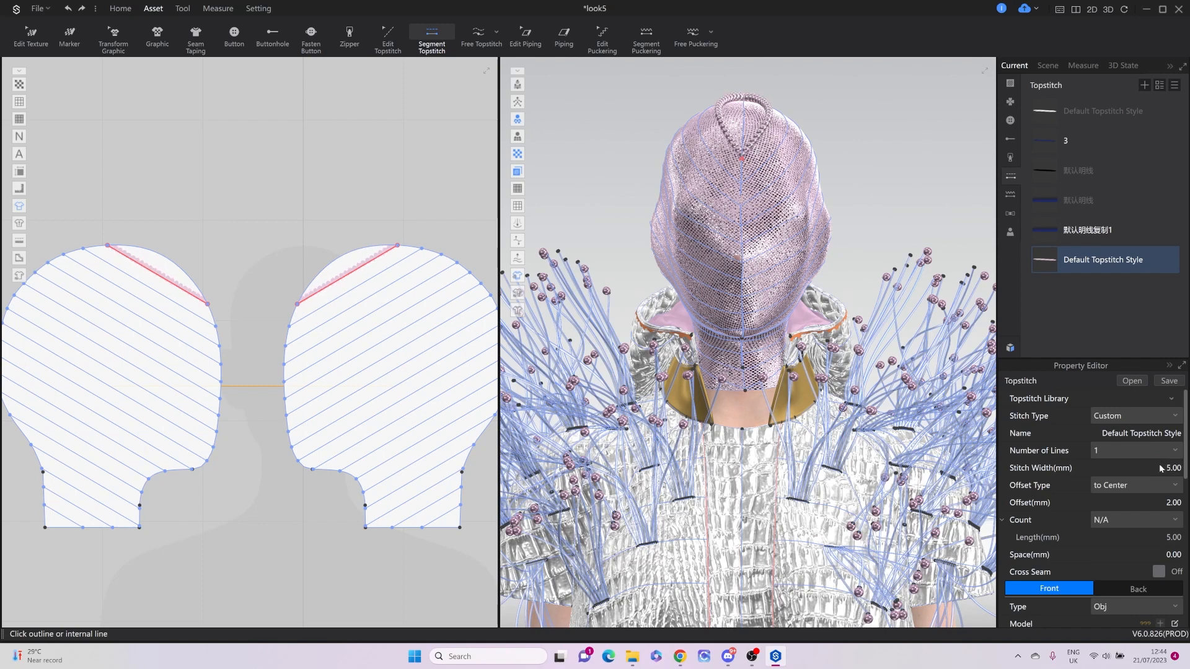
Set the bead topstitch's offset to 0 mm and its space to 3 mm.
click(1168, 503)
text(0)
key(Return)
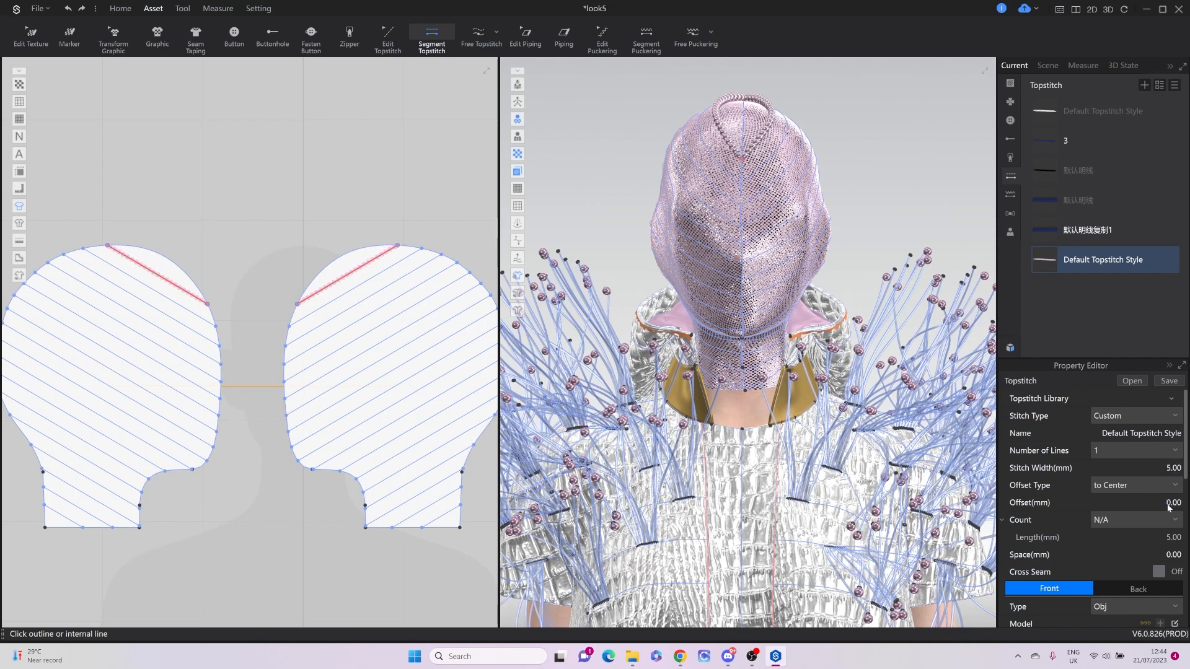
click(1160, 555)
key(BackSpace)
text(3)
key(Return)
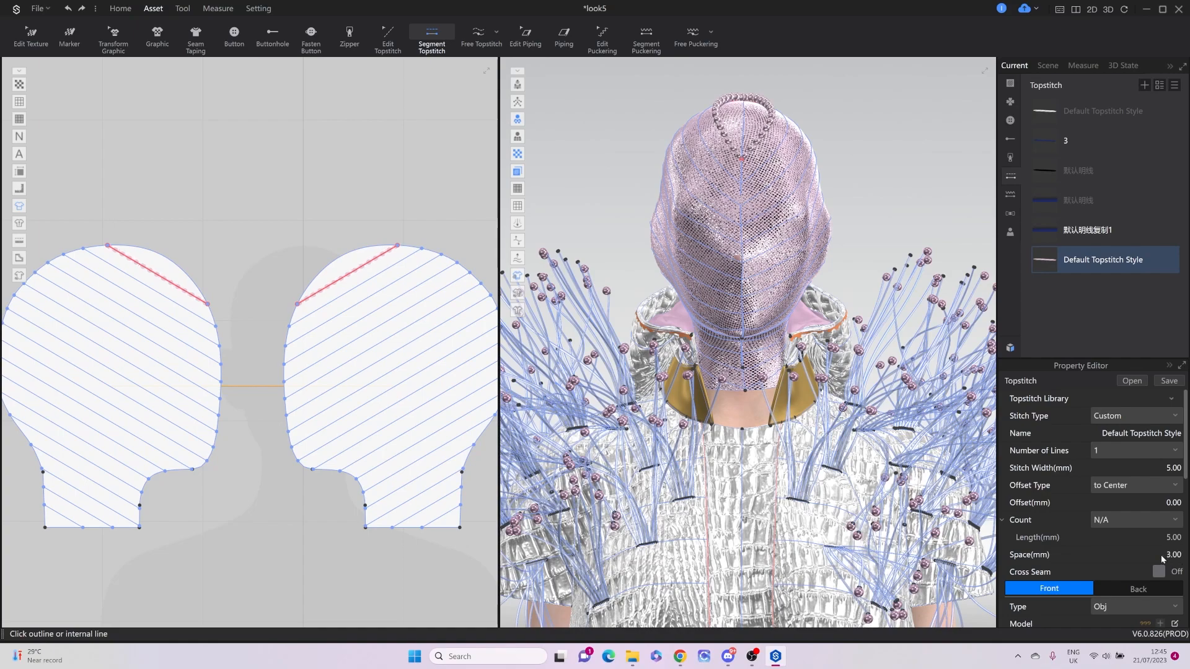
Change the Scatteredbeads_05 material colour of the Button 2 style to the saved light pink swatch.
scroll(761, 207, up, 4)
middle_drag(761, 207, 716, 344)
scroll(715, 343, up, 2)
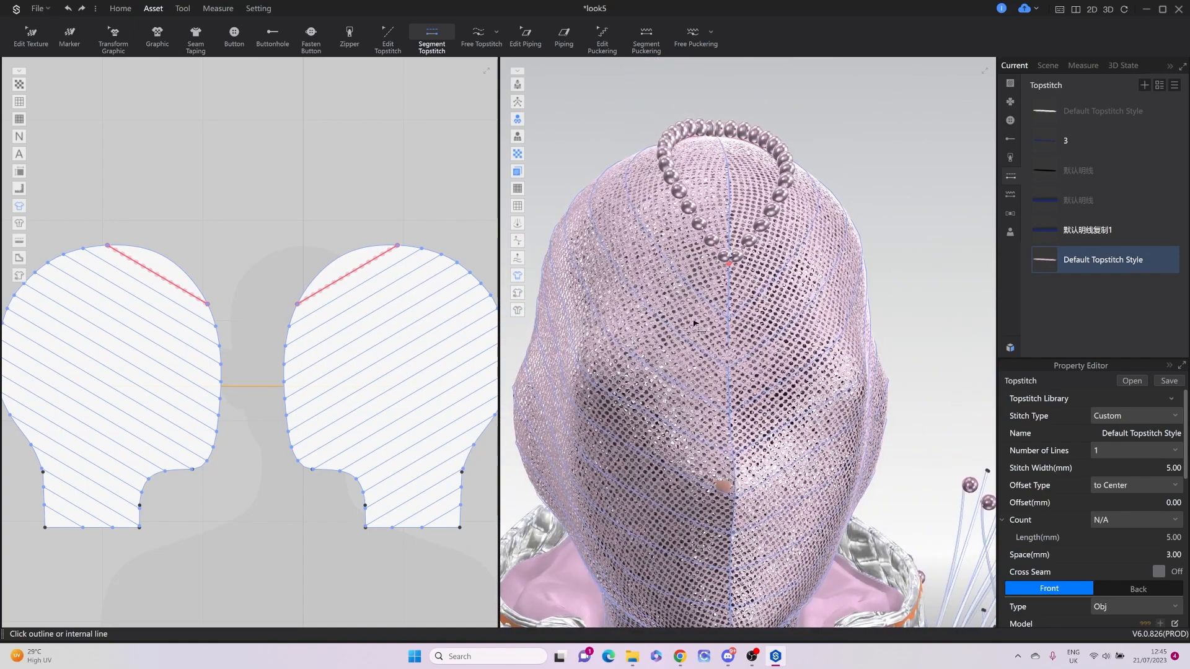
right_drag(715, 343, 732, 322)
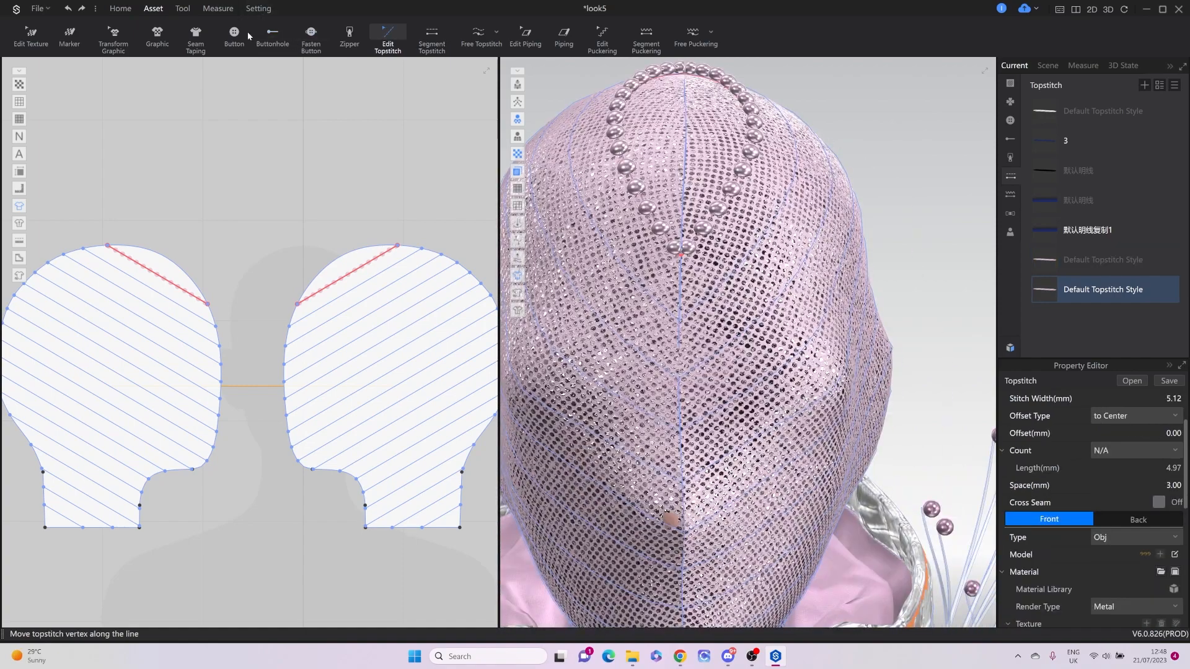
click(234, 32)
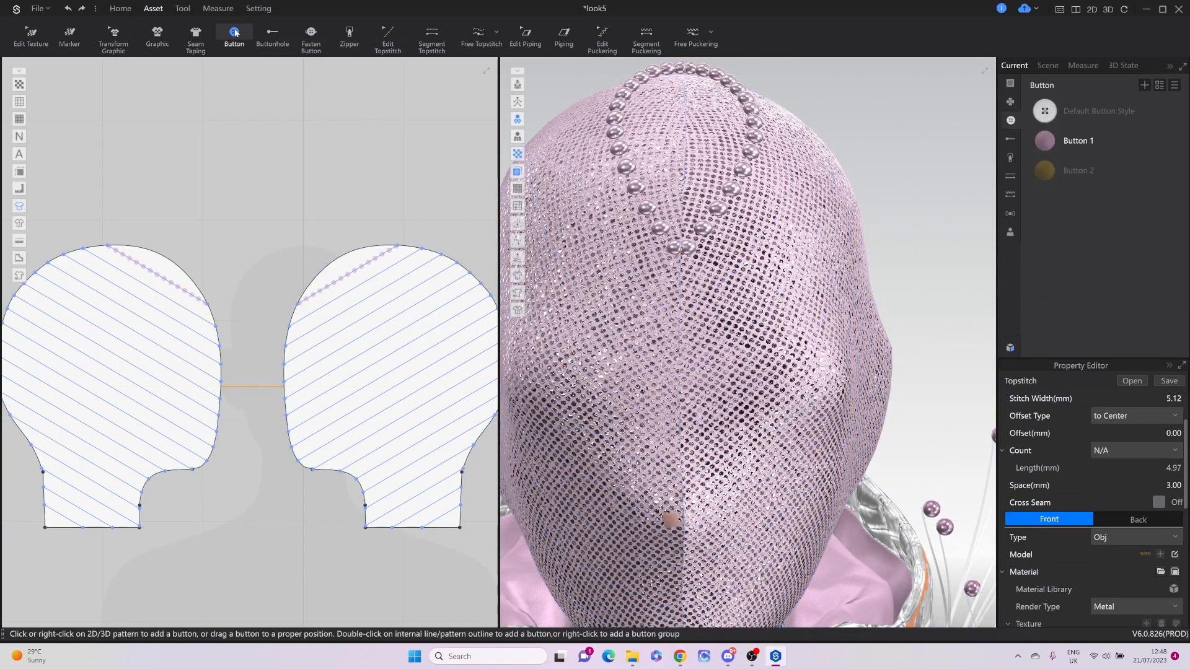
click(1068, 172)
click(1159, 609)
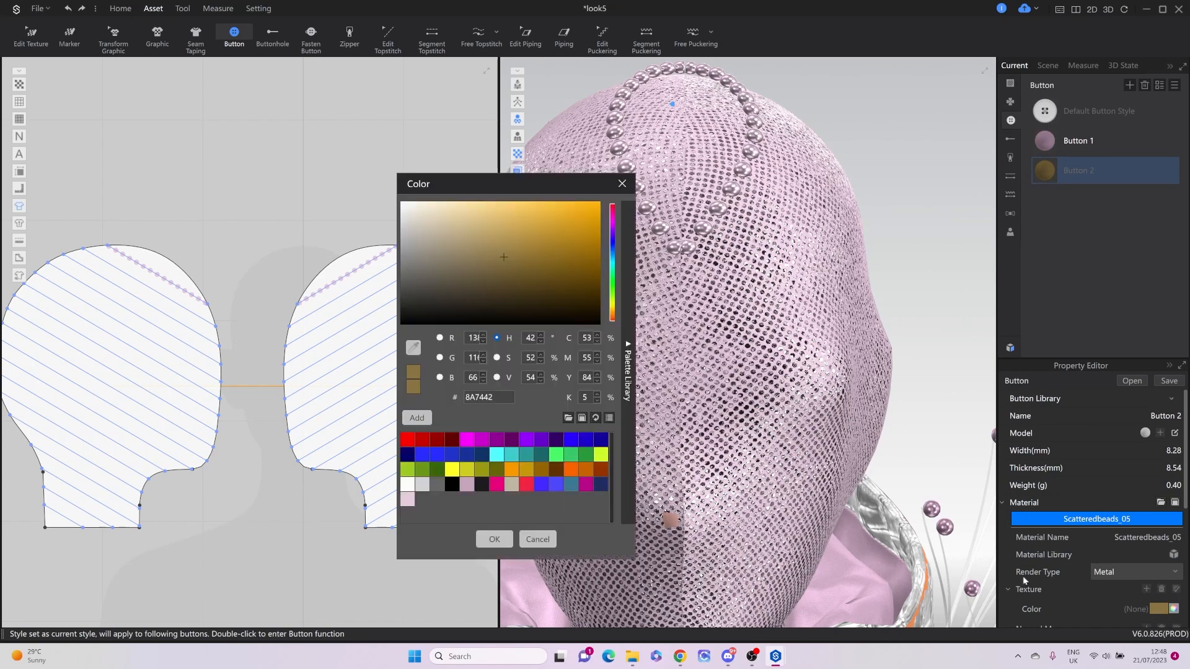
click(407, 499)
click(494, 540)
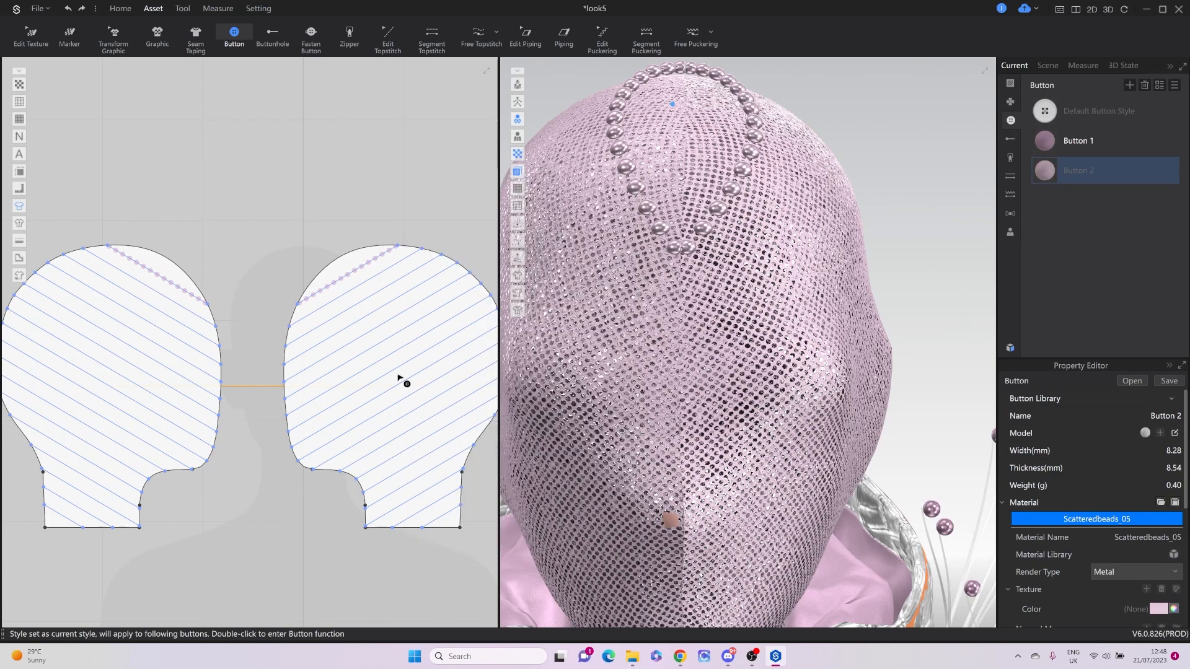
Place a single Button 2 bead on the mask forehead and create 11 isometric buttons along the second diagonal internal line.
double_click(304, 320)
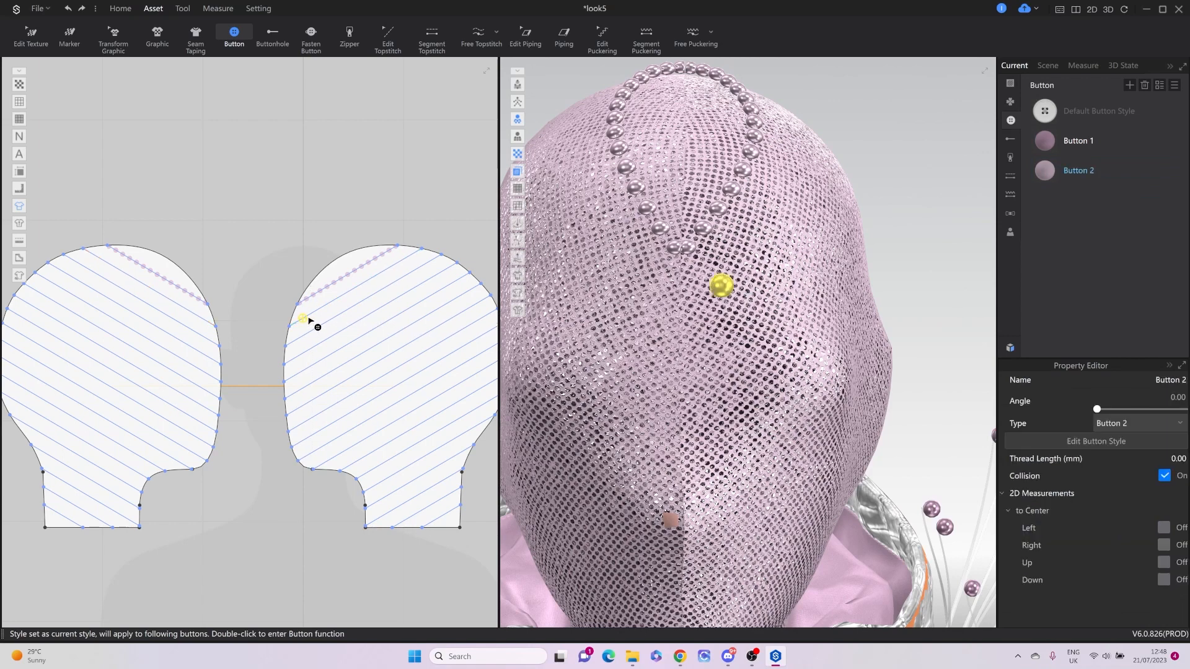
right_click(302, 318)
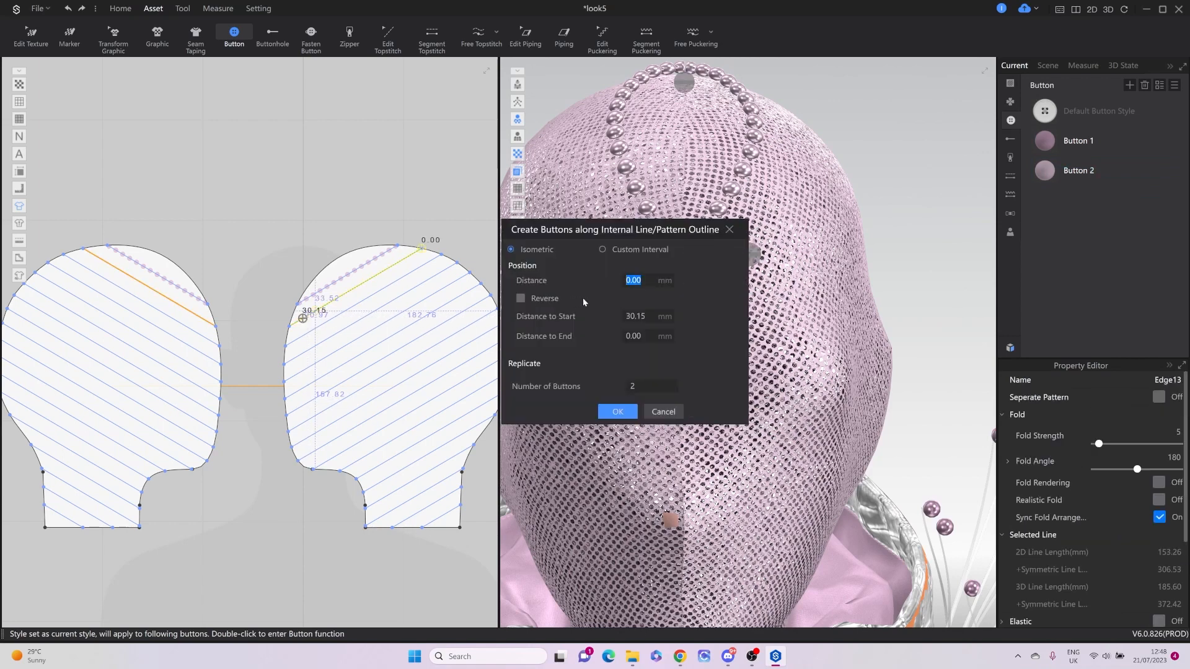
click(645, 385)
scroll(646, 385, up, 5)
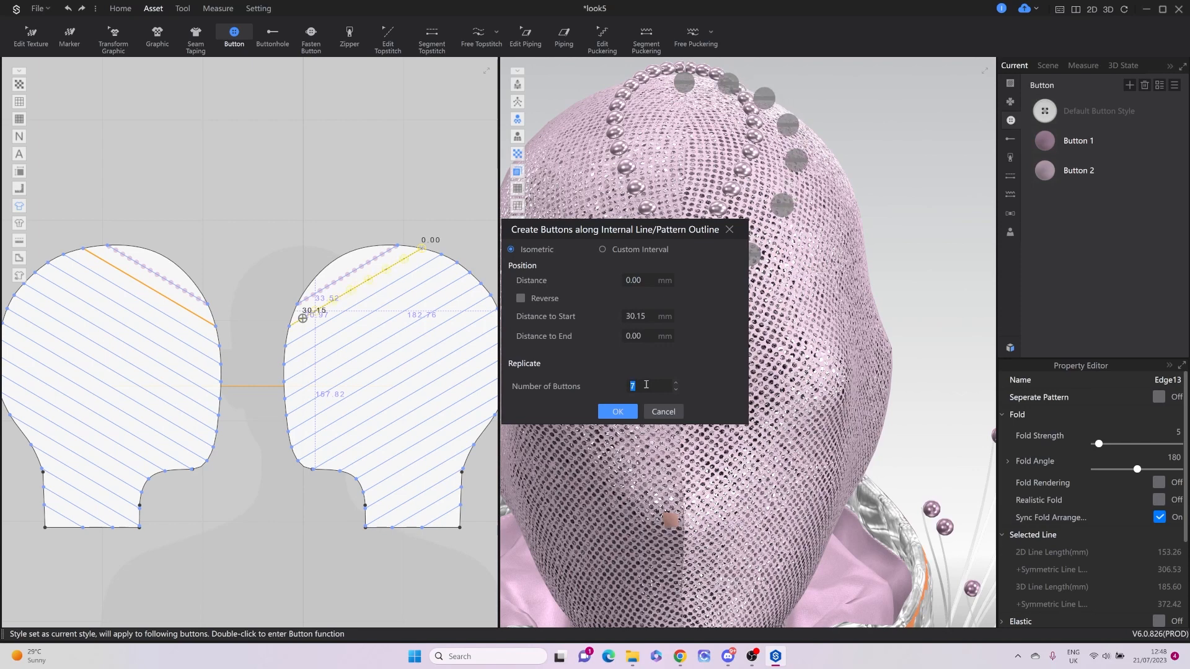
scroll(645, 385, up, 5)
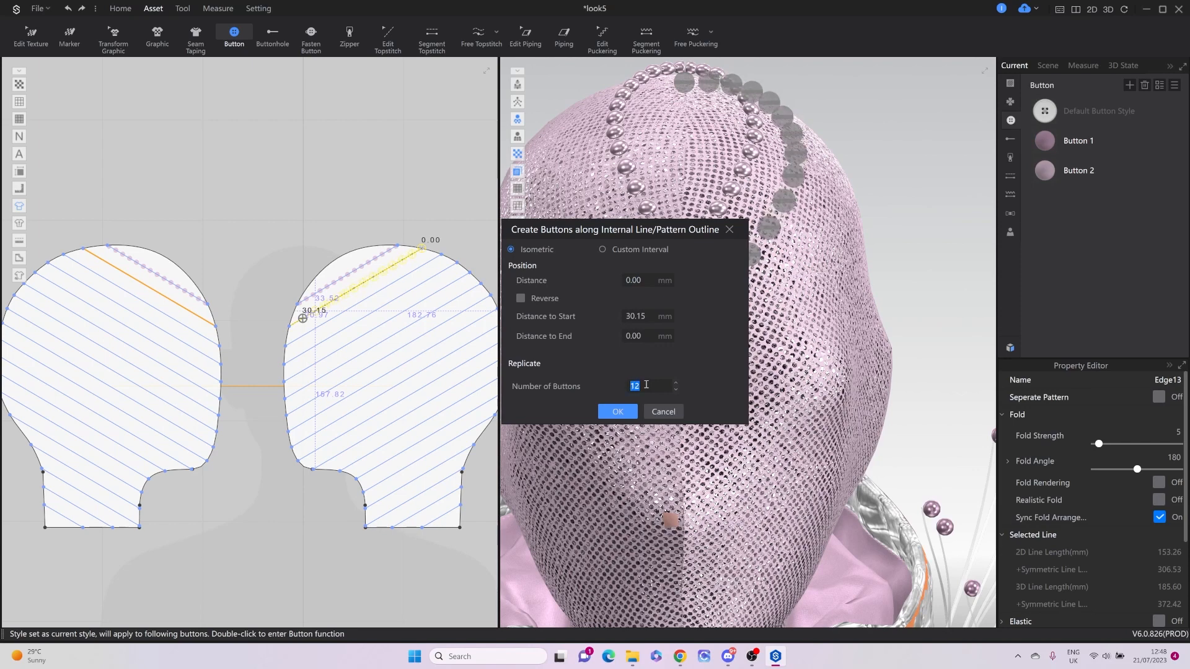
scroll(646, 385, down, 1)
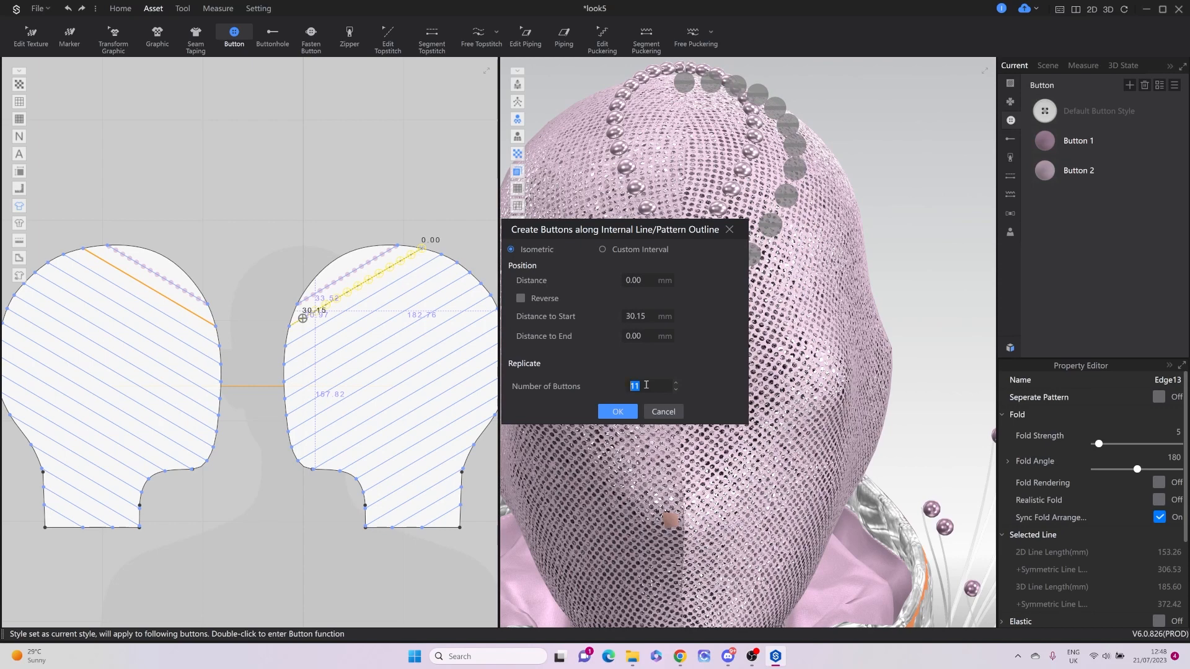
click(611, 413)
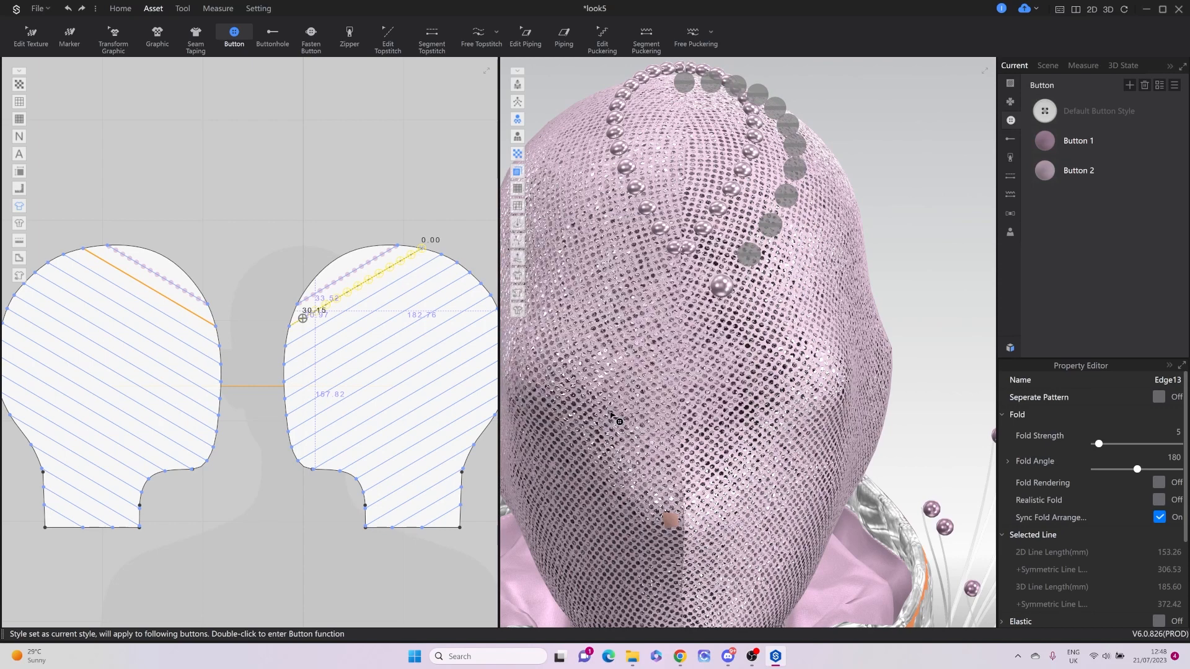
Set the width and thickness of the Button 2 style to 5 mm.
click(1078, 171)
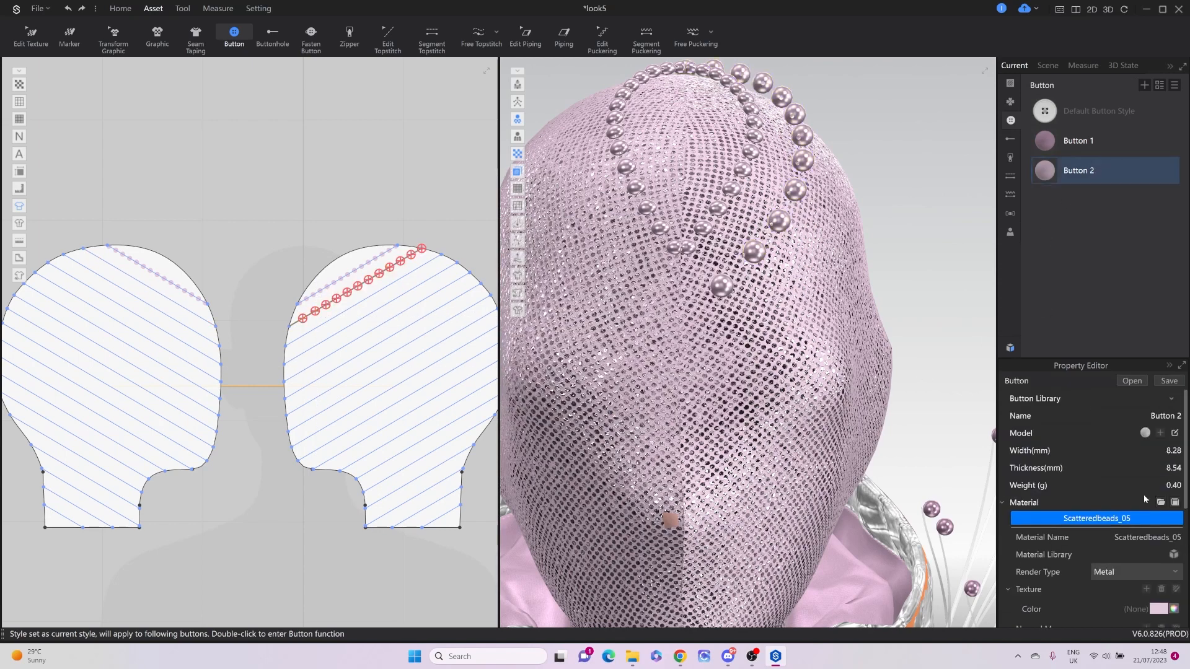
click(1167, 450)
text(5)
key(Return)
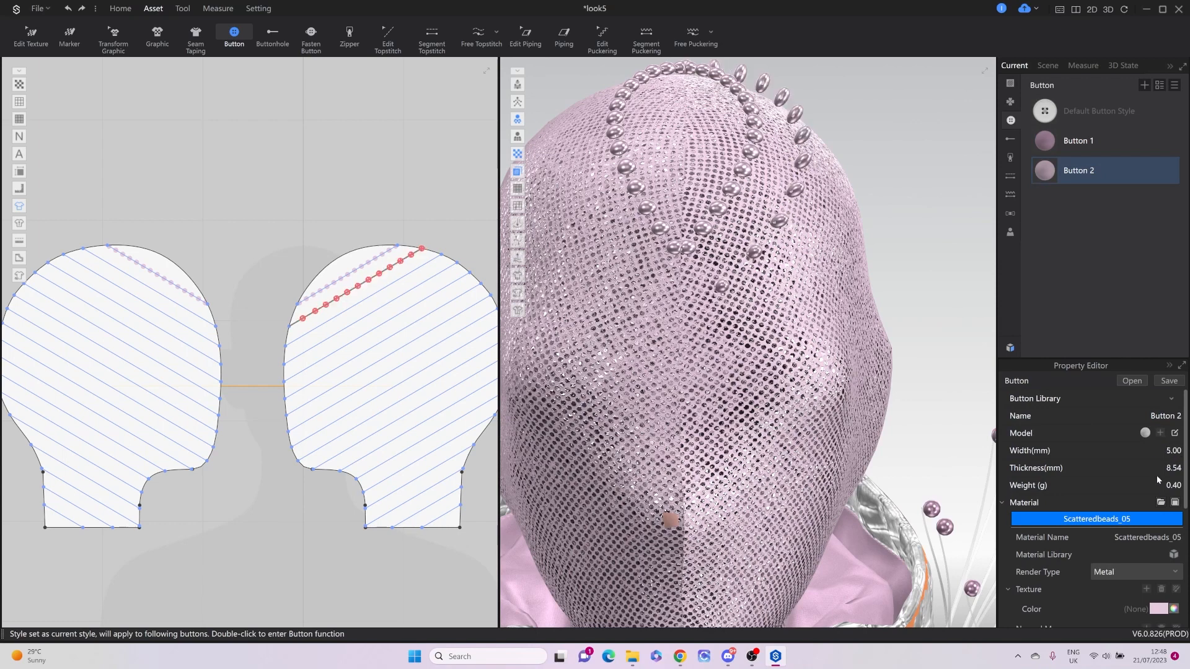
click(1164, 469)
key(Return)
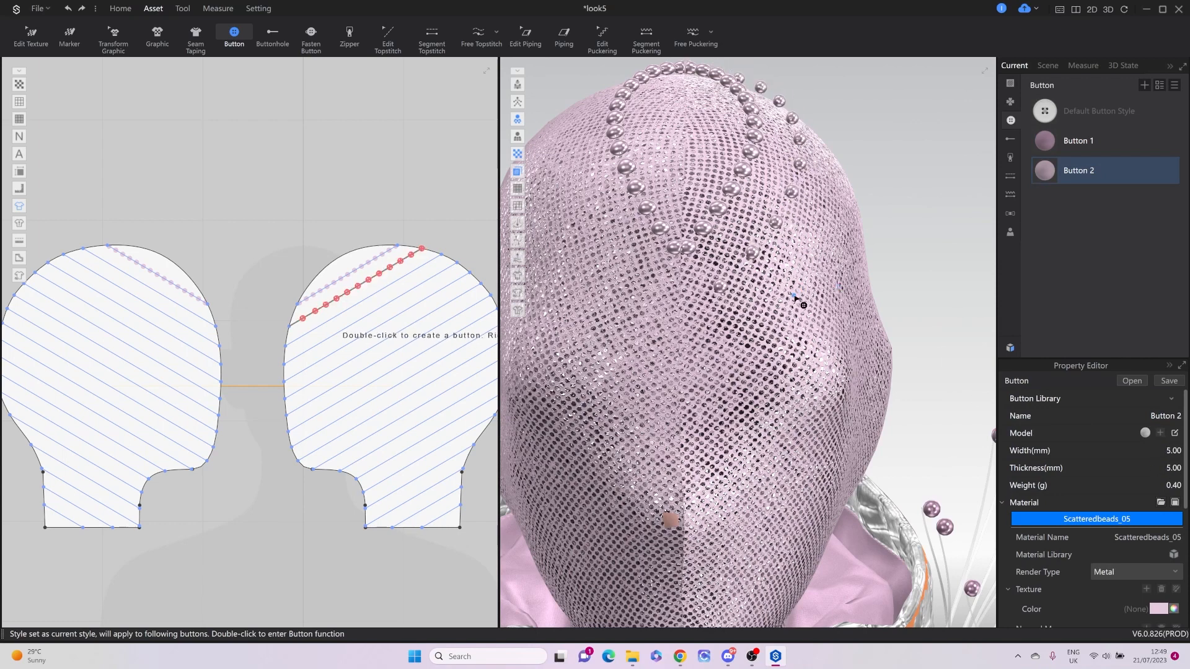
Create an isometric row of Button 2 beads along the third diagonal internal line of the right head piece.
mouse_move(794, 297)
right_down()
mouse_move(739, 303)
mouse_move(802, 315)
mouse_move(799, 303)
right_up()
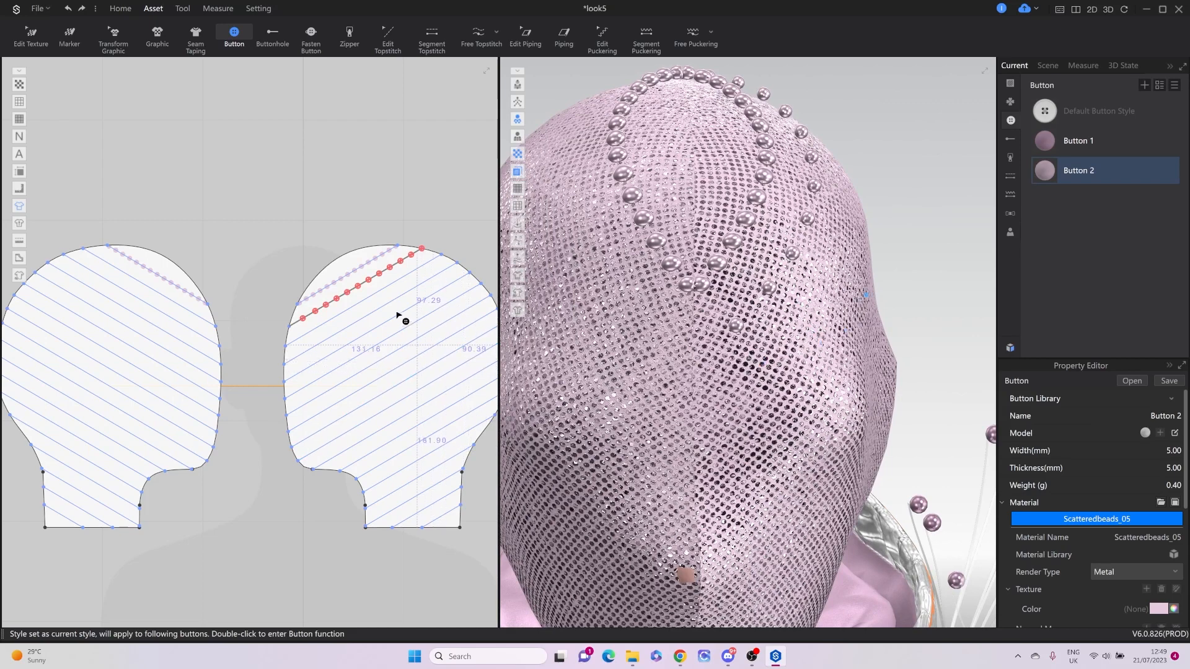
right_click(297, 341)
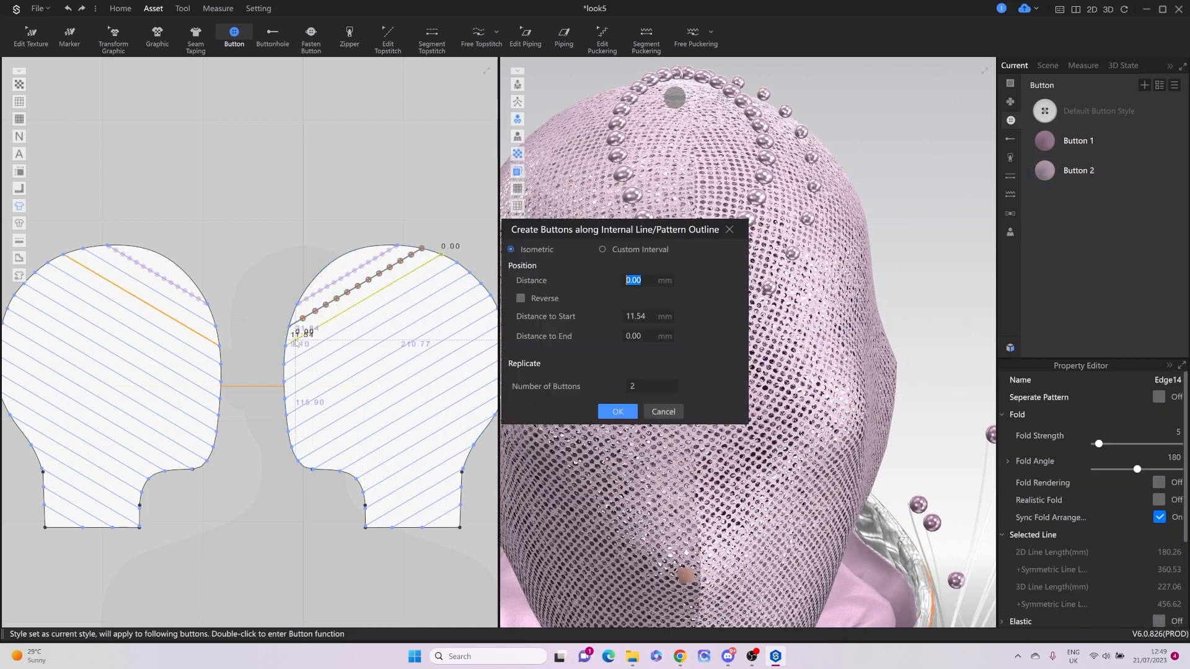
click(647, 388)
scroll(647, 389, up, 20)
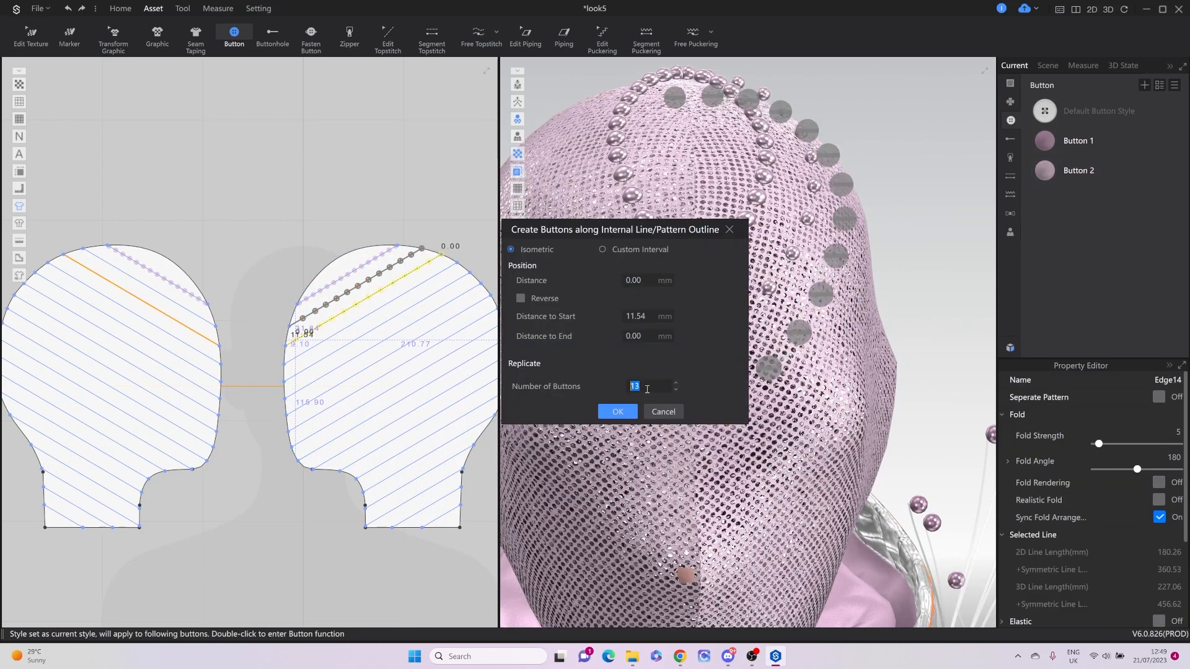
scroll(647, 390, down, 2)
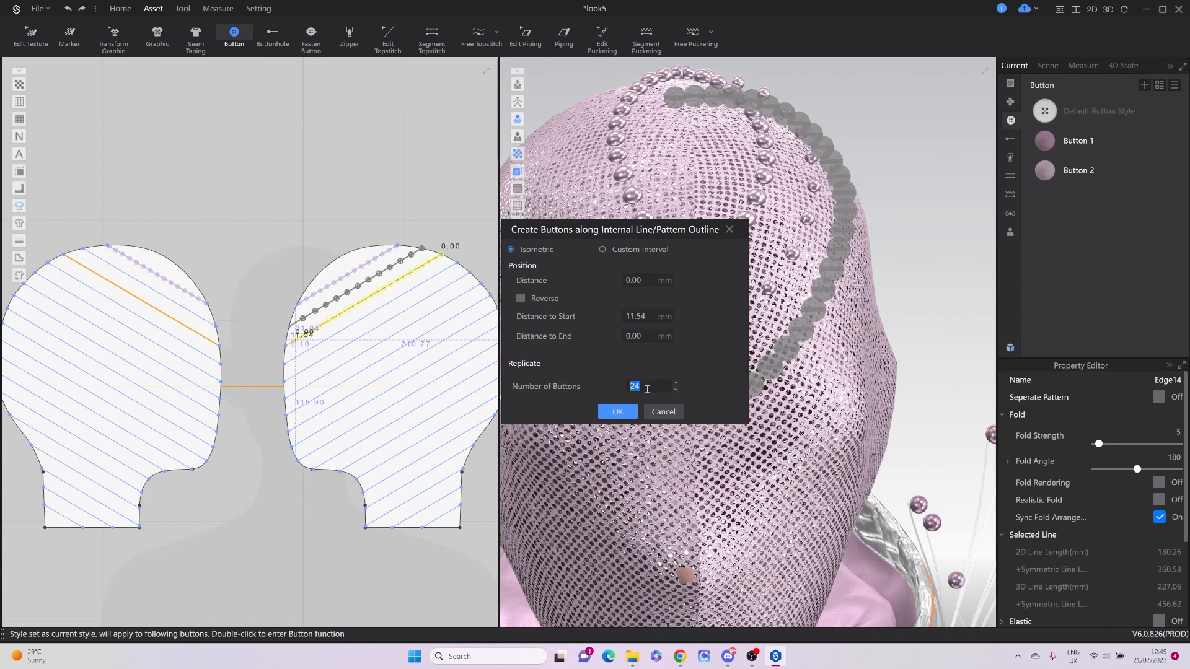
click(611, 413)
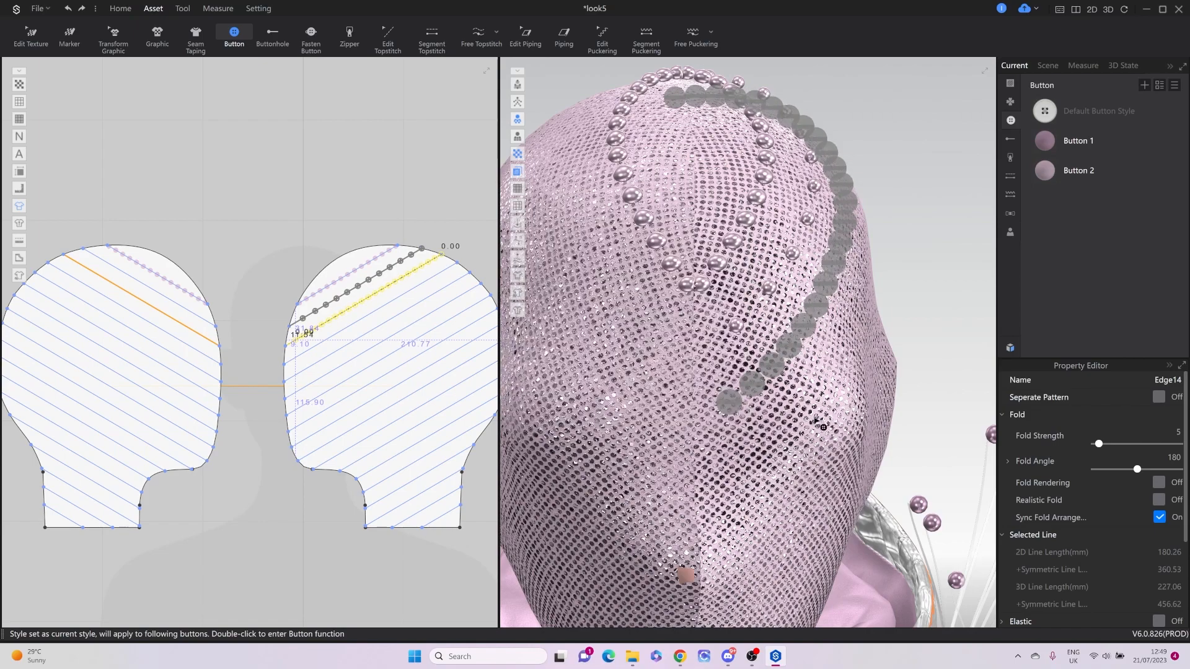
Place a single Button 2 bead on the cheek of the mask.
right_drag(819, 426, 755, 410)
right_click(751, 408)
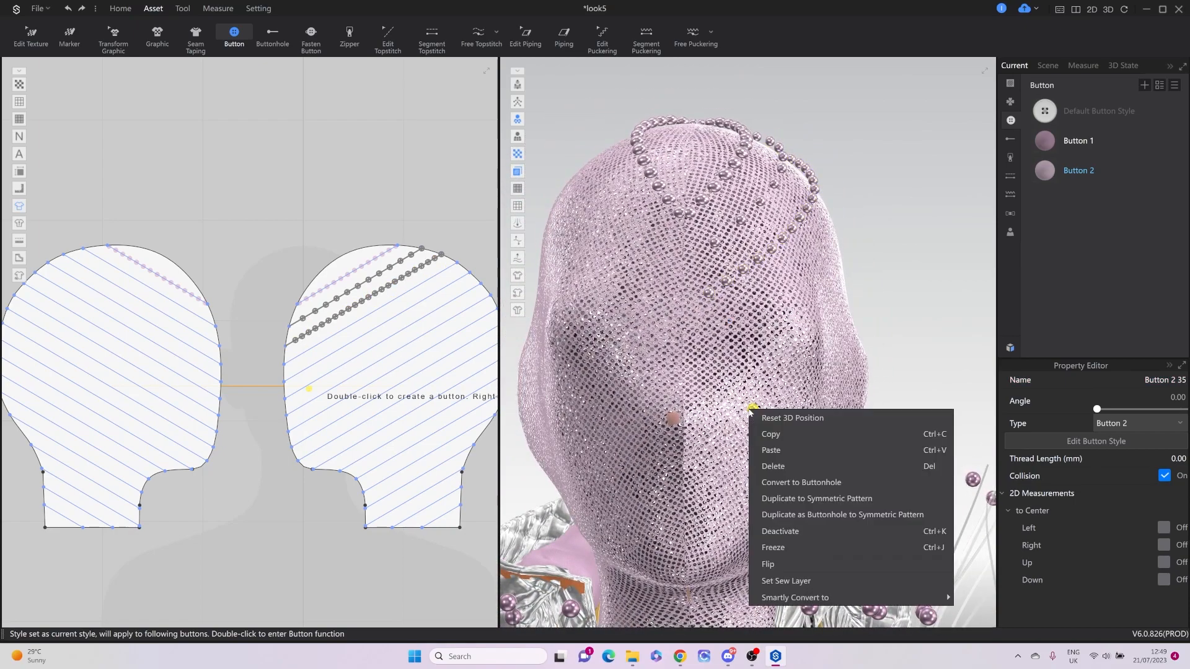
click(891, 226)
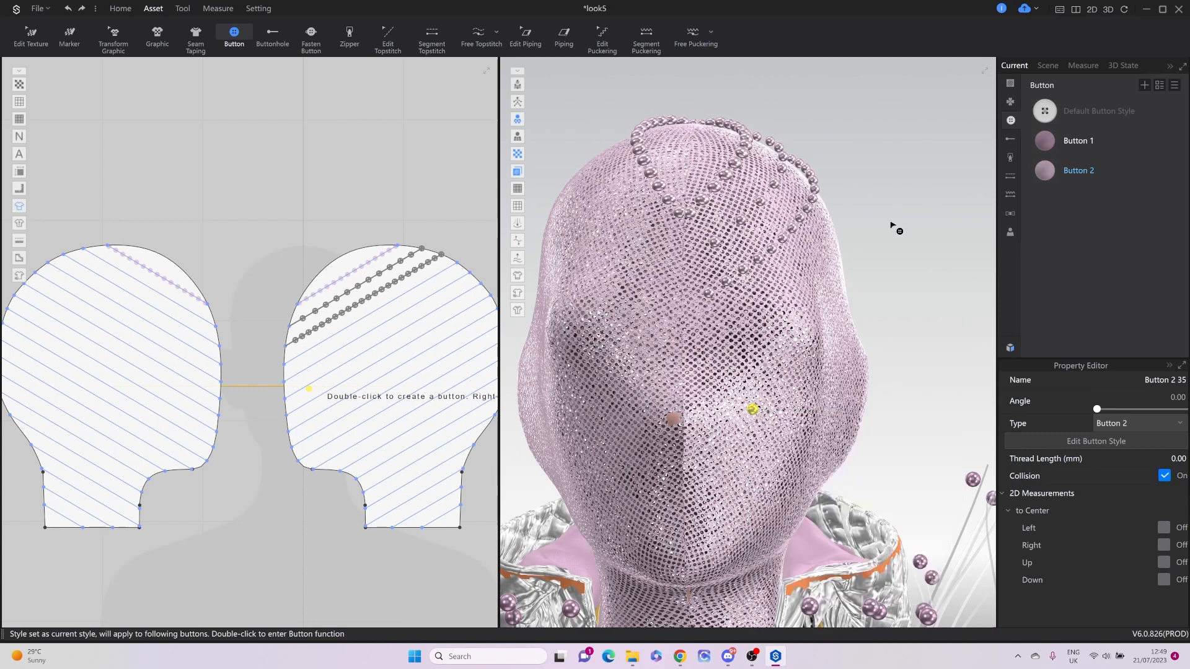
Set the width and thickness of the Button 2 style to 6 mm.
click(1081, 180)
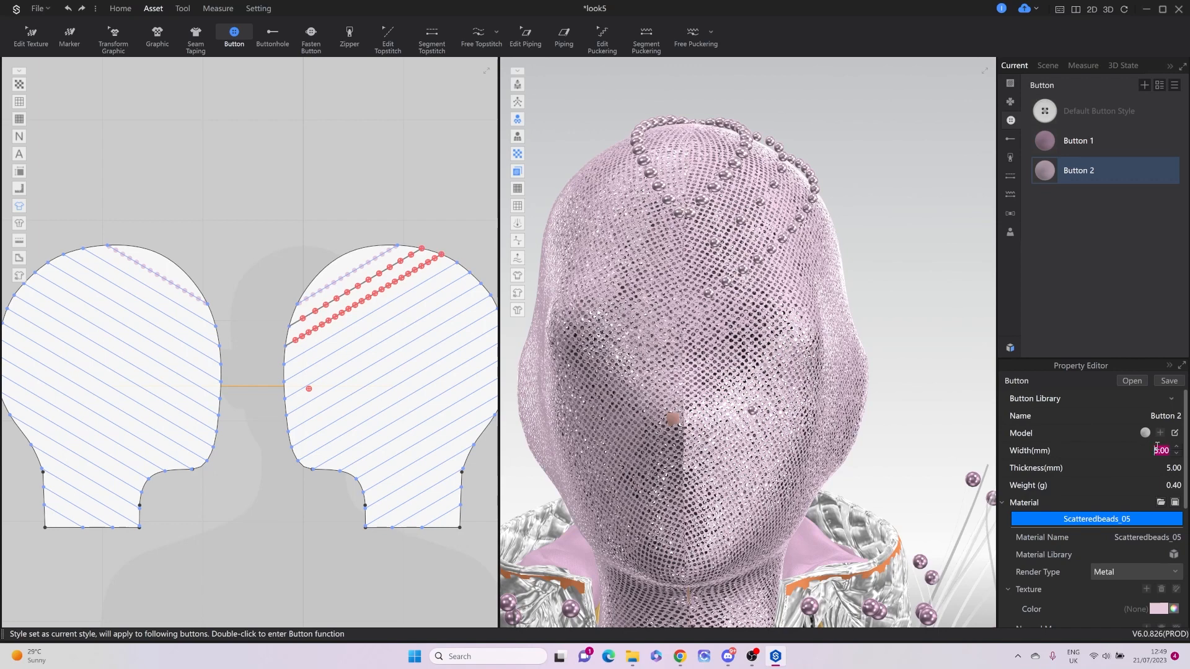
text(6)
double_click(1156, 468)
key(Return)
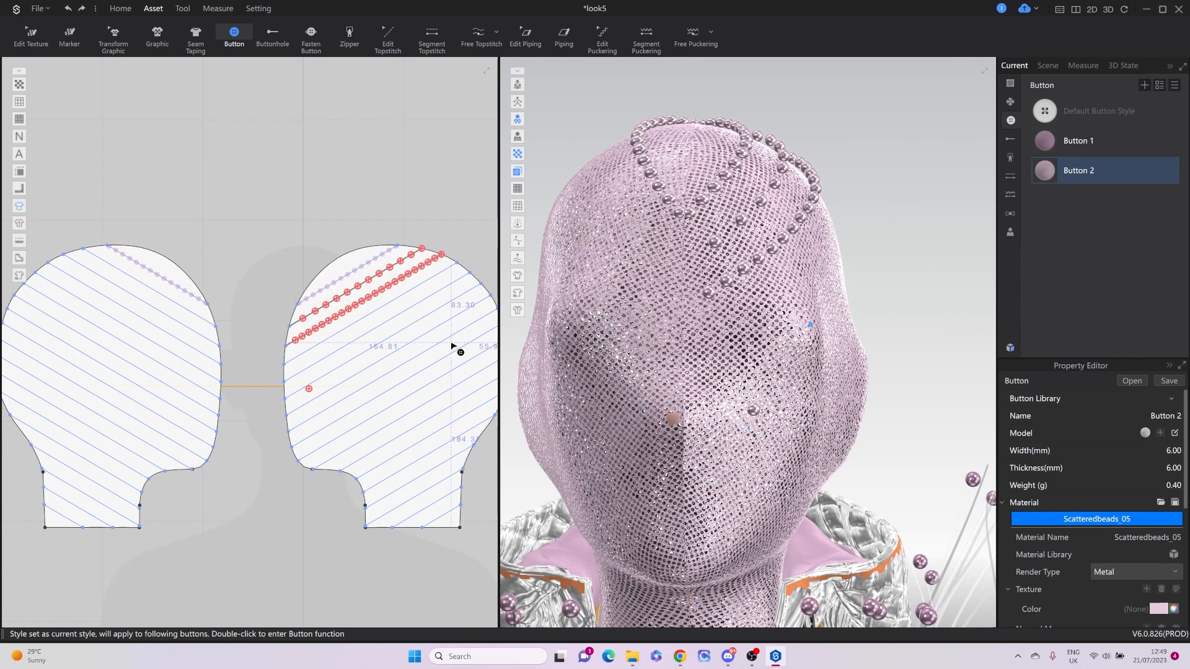
Delete the single bead on the cheek and both rows of bead buttons on the right head piece.
click(755, 413)
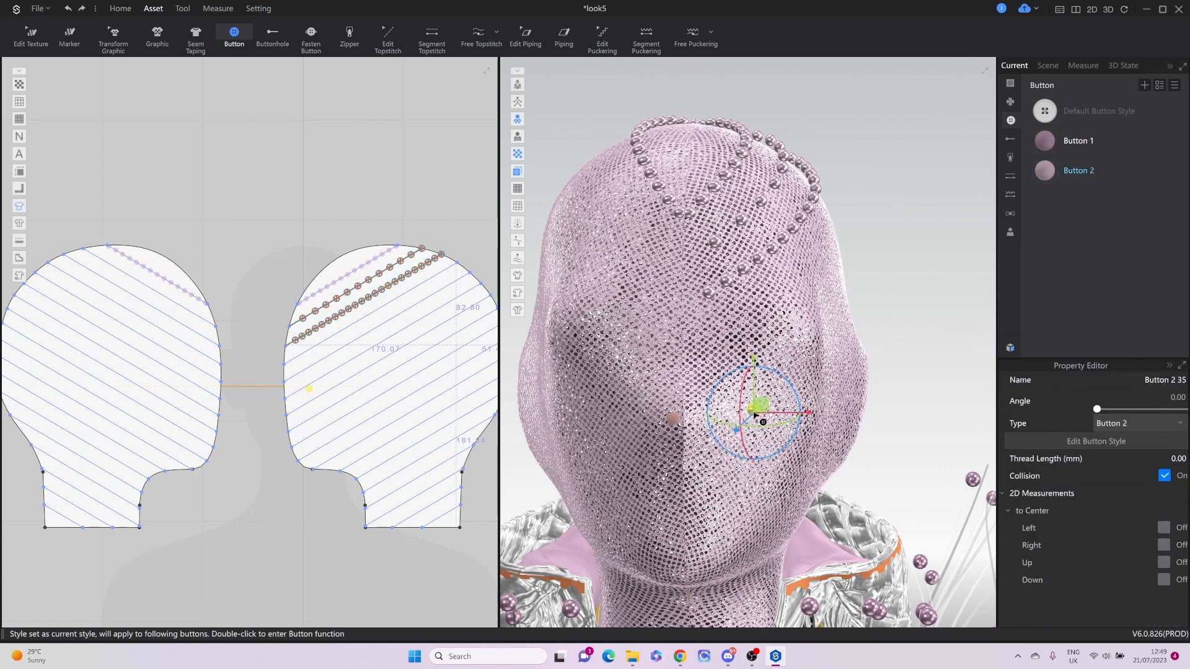
key(Delete)
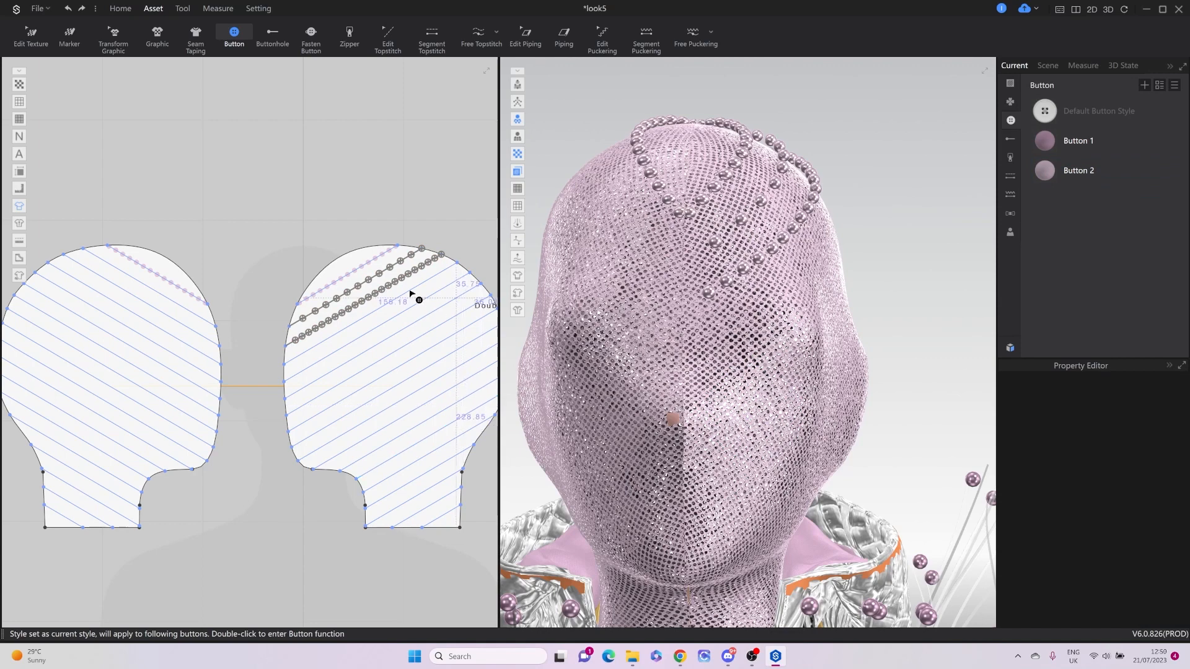
drag(261, 225, 473, 379)
key(Delete)
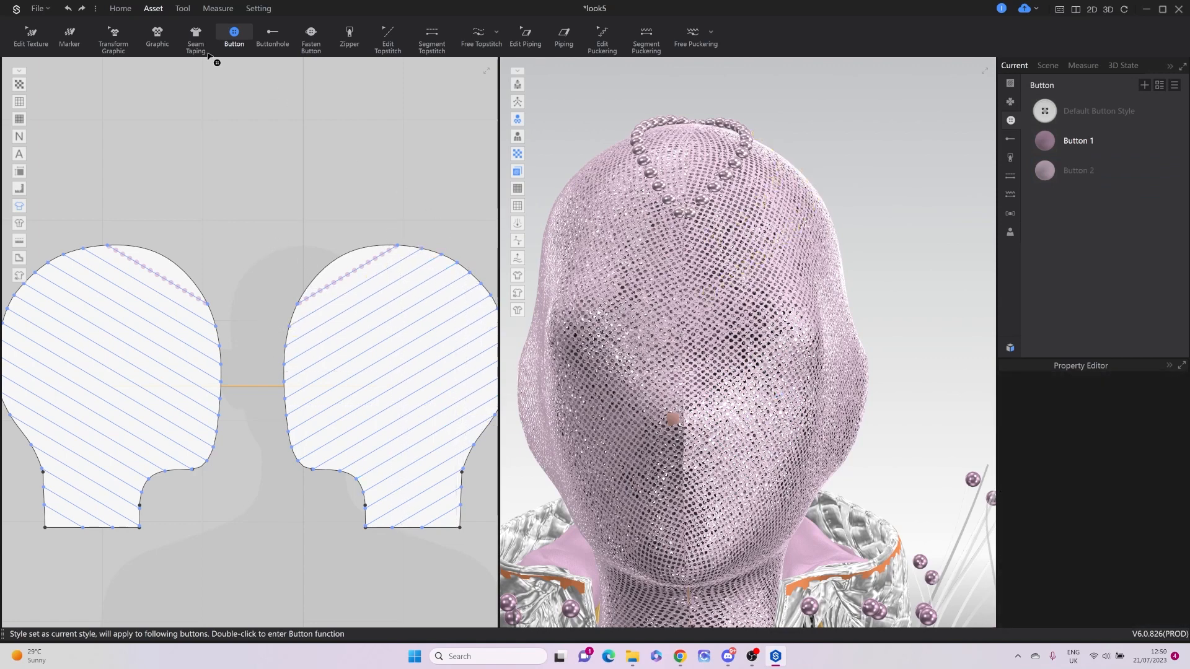
Delete the bead topstitch from the uppermost diagonal internal line of the head pieces.
key(k)
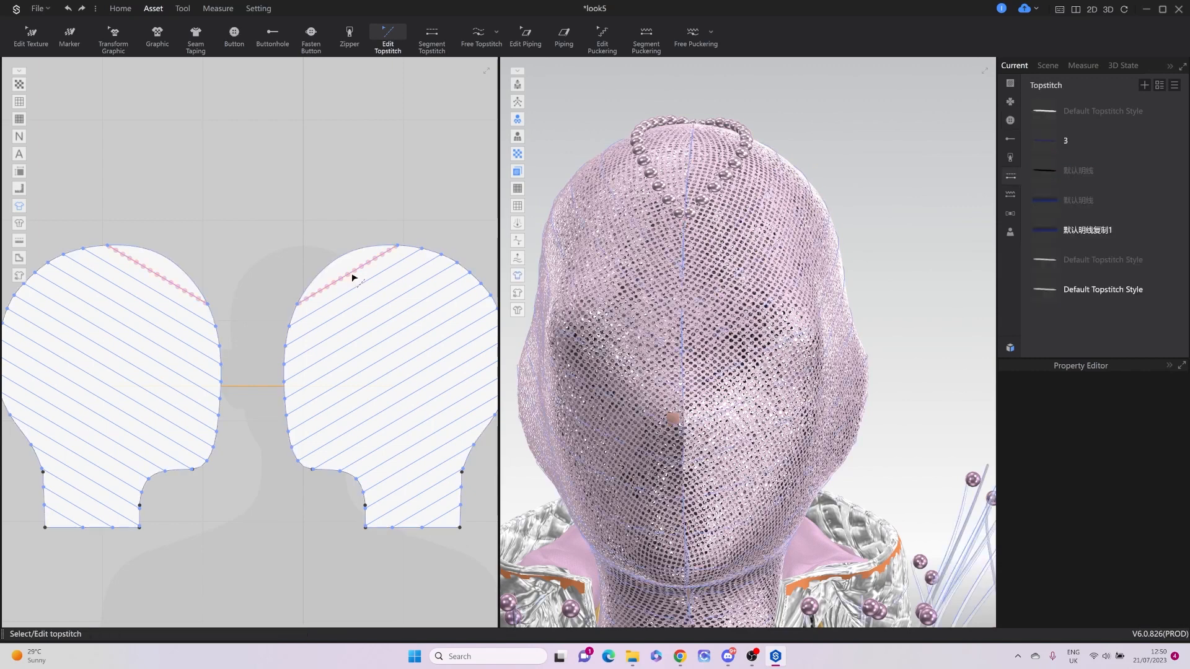
click(355, 276)
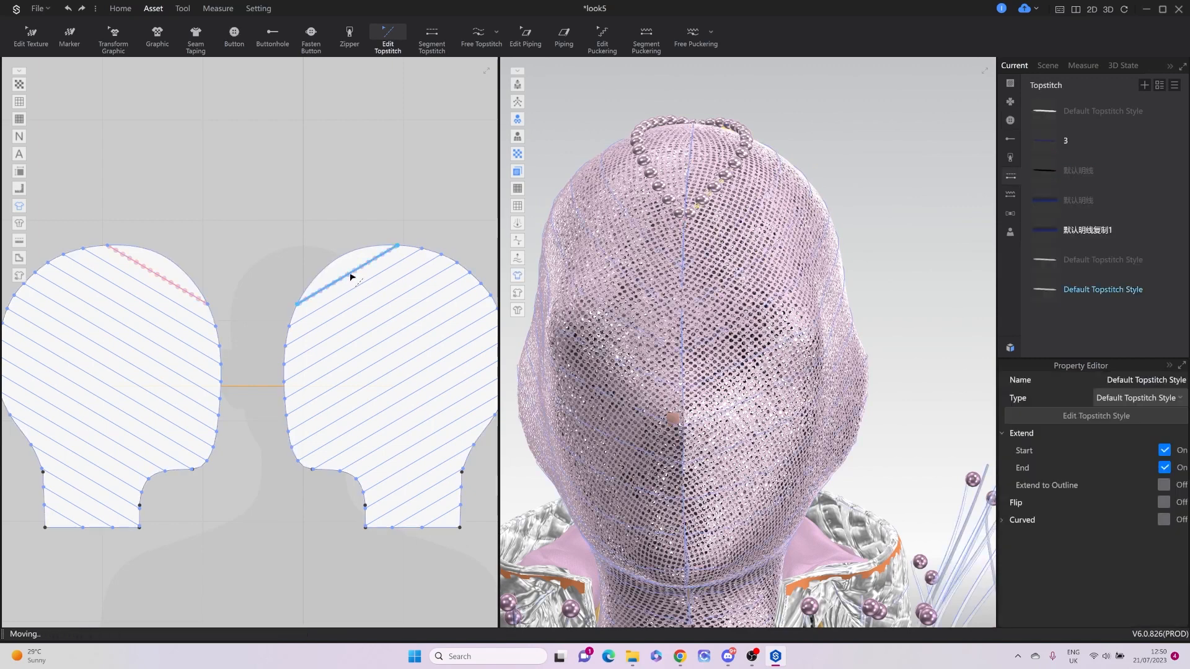
key(Delete)
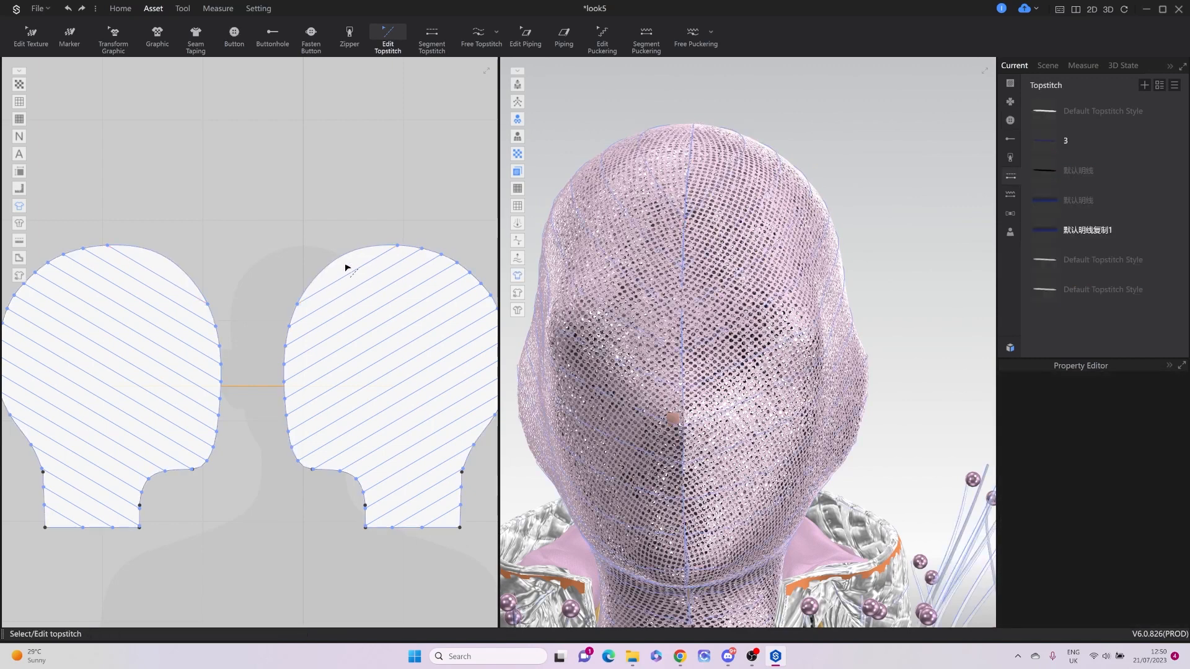
Create 15 buttons at a custom interval of 7 mm along the uppermost diagonal internal line of the right head piece.
click(235, 37)
scroll(375, 282, up, 3)
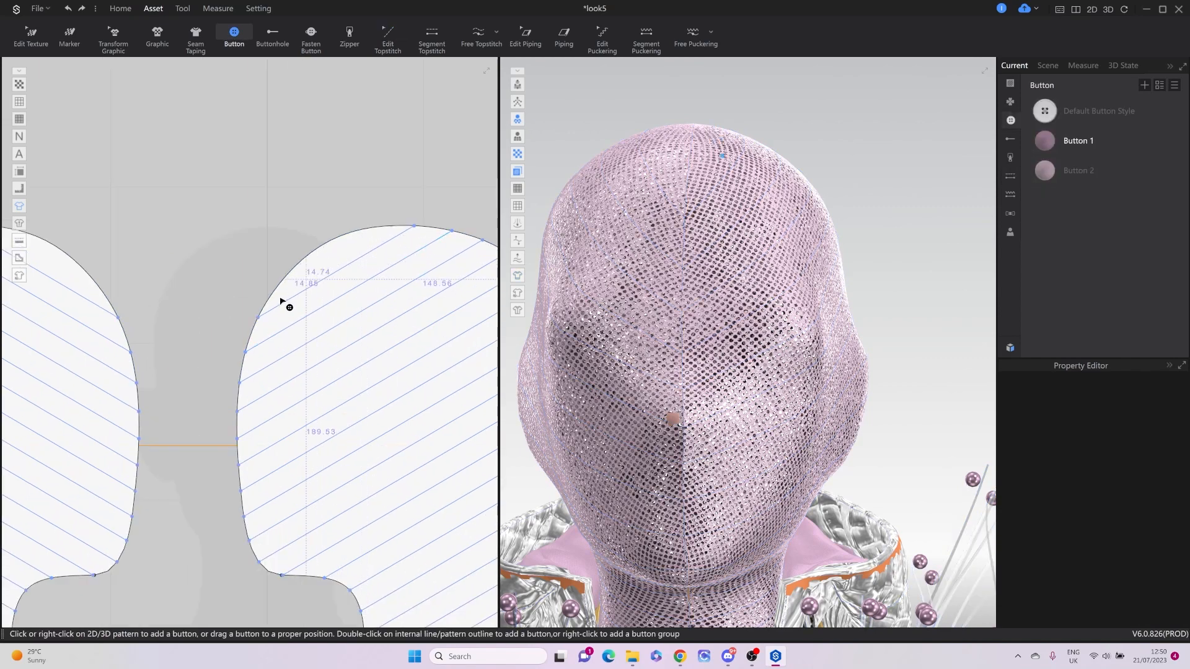
double_click(273, 315)
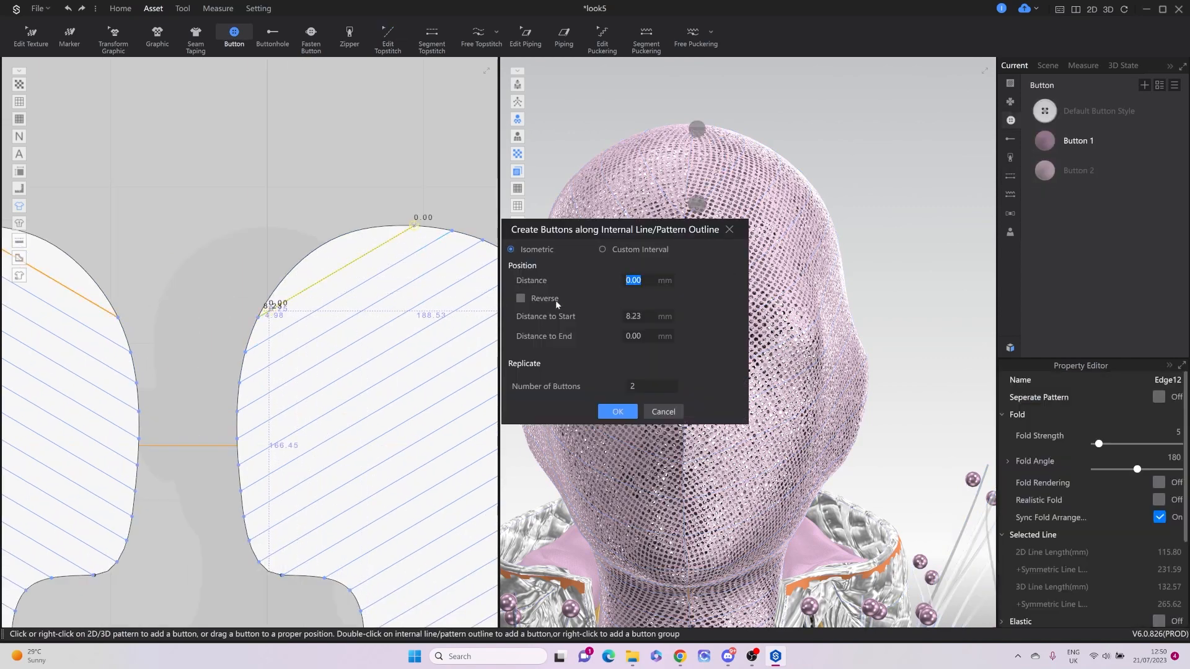
double_click(649, 388)
scroll(649, 388, up, 9)
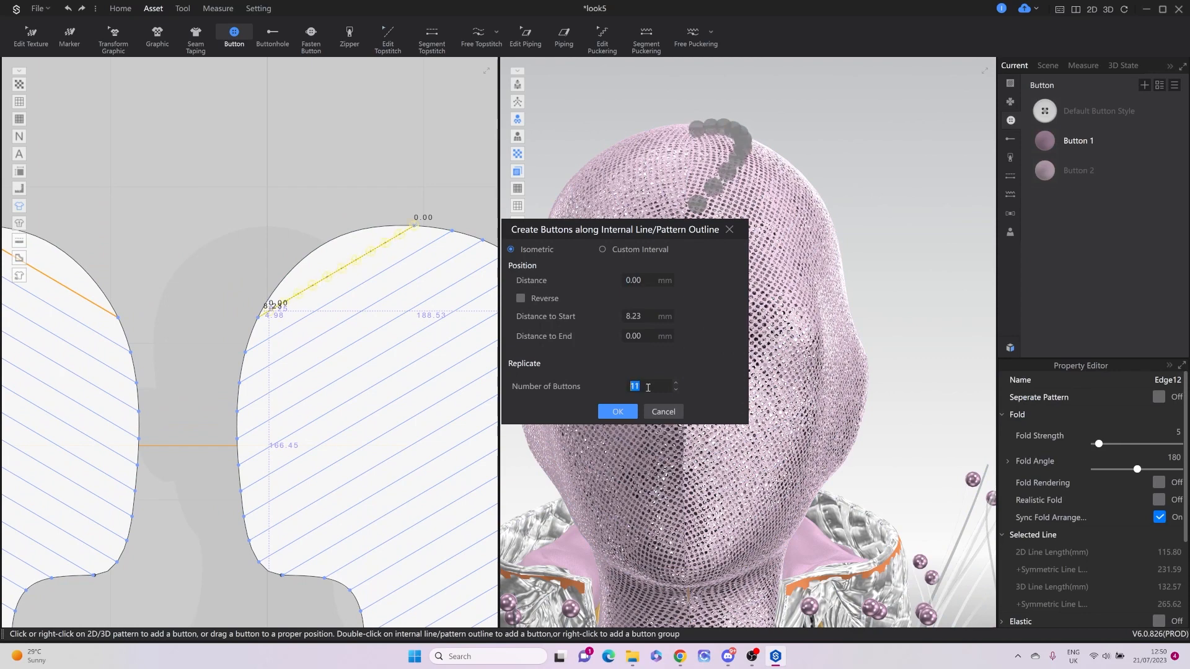
click(602, 250)
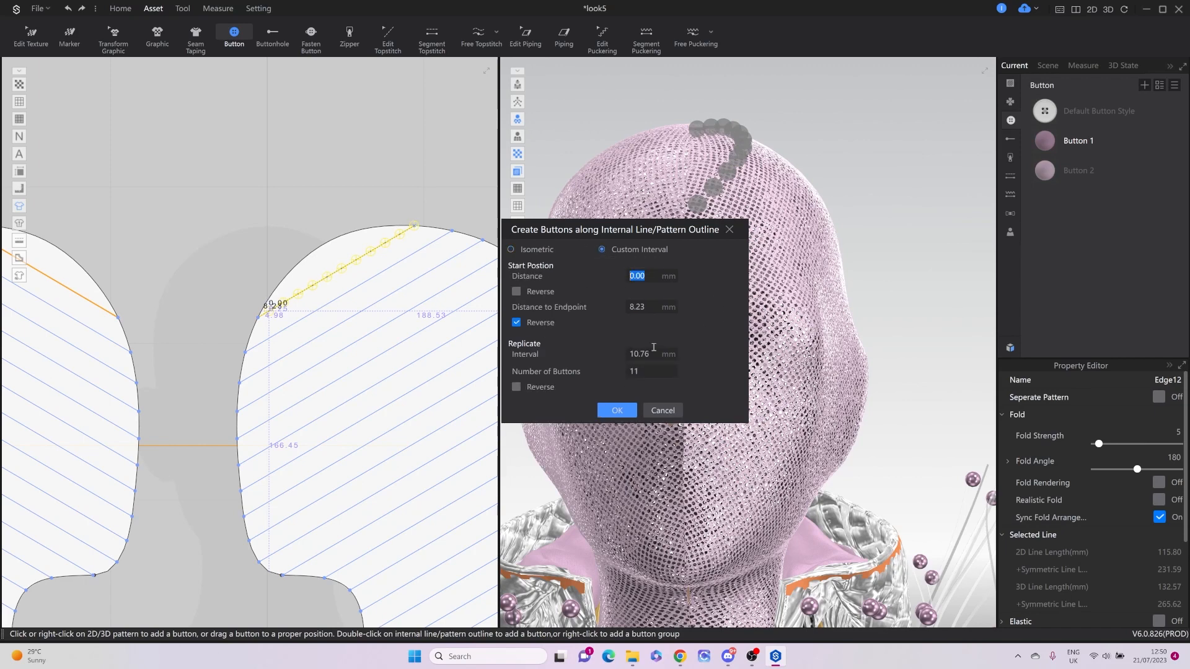
double_click(655, 373)
scroll(646, 372, up, 1)
scroll(646, 373, down, 1)
click(656, 354)
text(7)
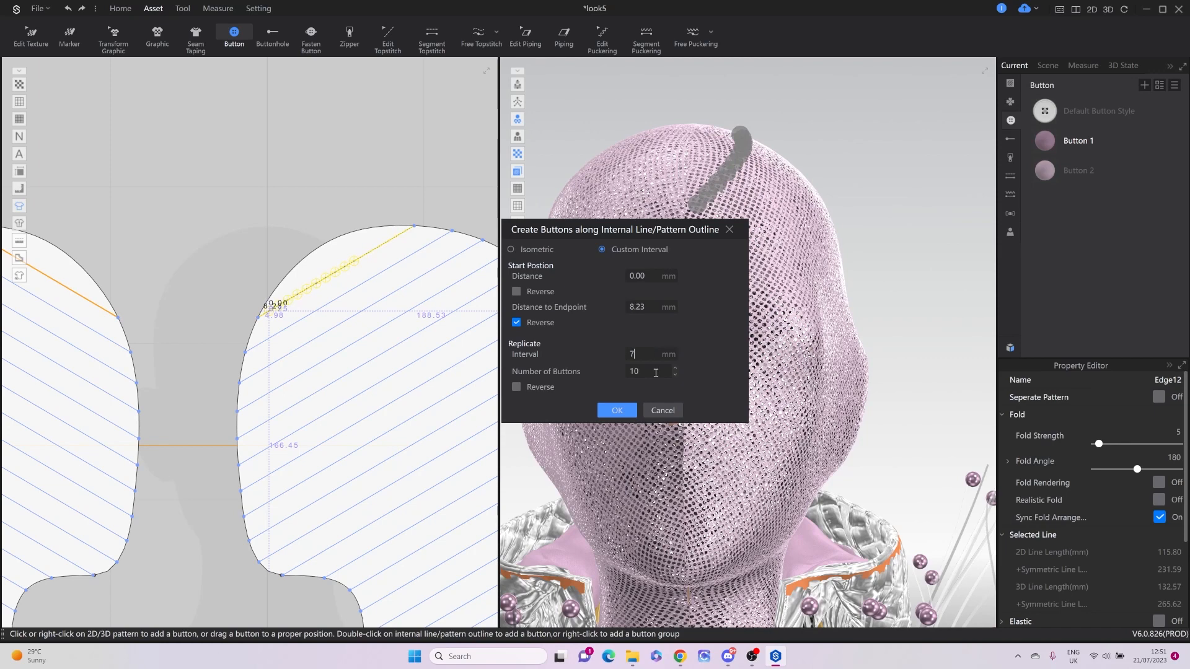
click(656, 372)
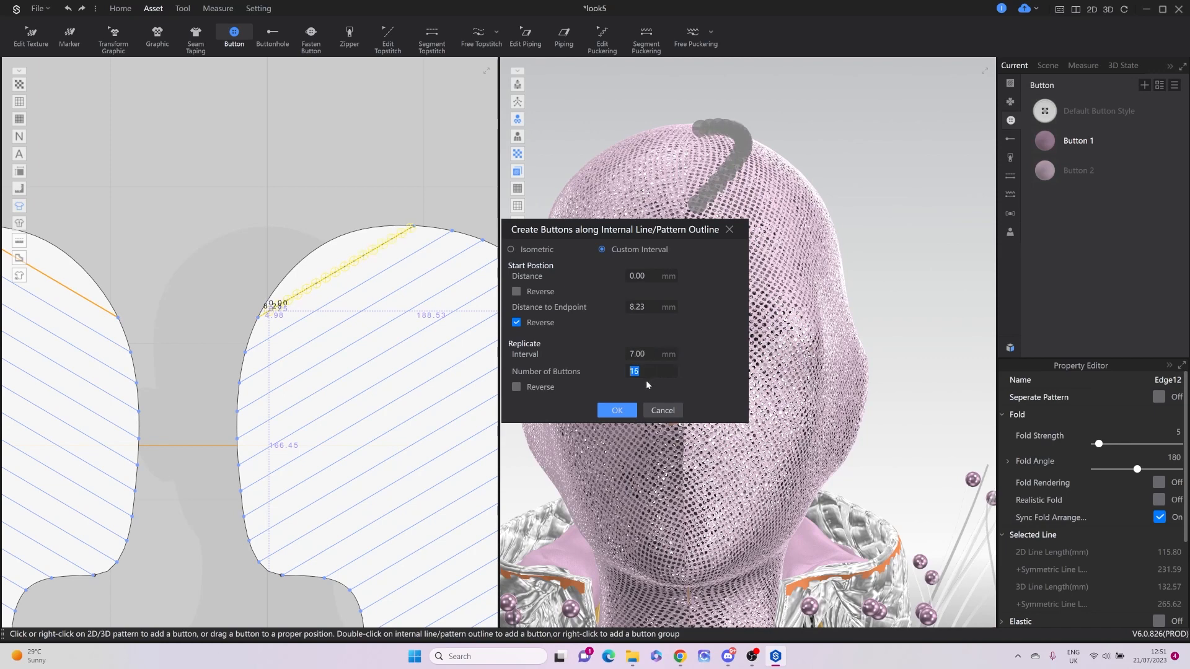
scroll(656, 371, down, 1)
click(617, 409)
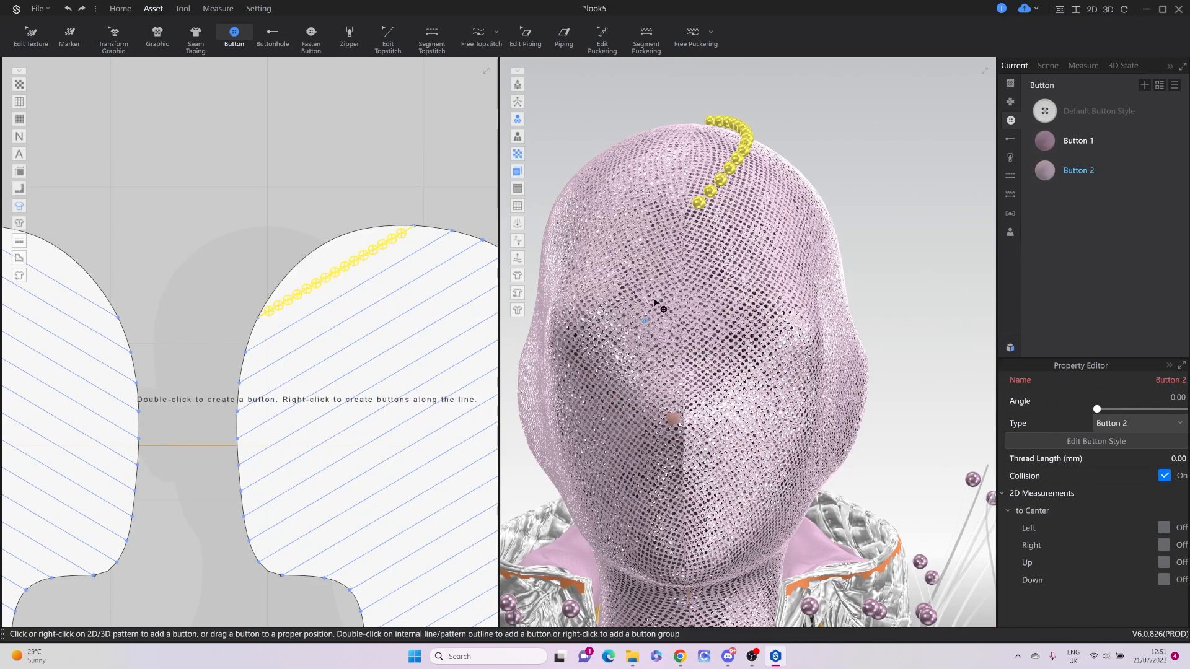
Fill the second diagonal internal line of the right head piece with bead buttons at a custom interval of 7 mm.
mouse_move(695, 311)
right_down()
mouse_move(603, 341)
mouse_move(655, 329)
mouse_move(691, 341)
mouse_move(695, 319)
right_up()
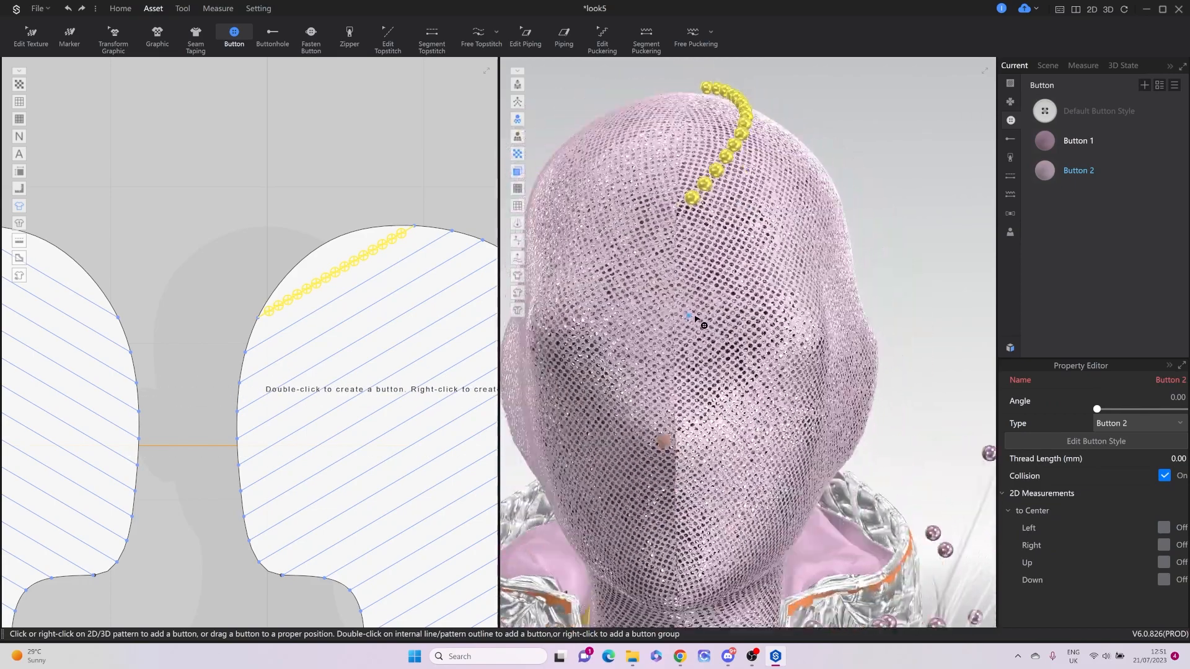
double_click(250, 349)
click(602, 250)
double_click(667, 355)
text(7)
scroll(655, 368, up, 20)
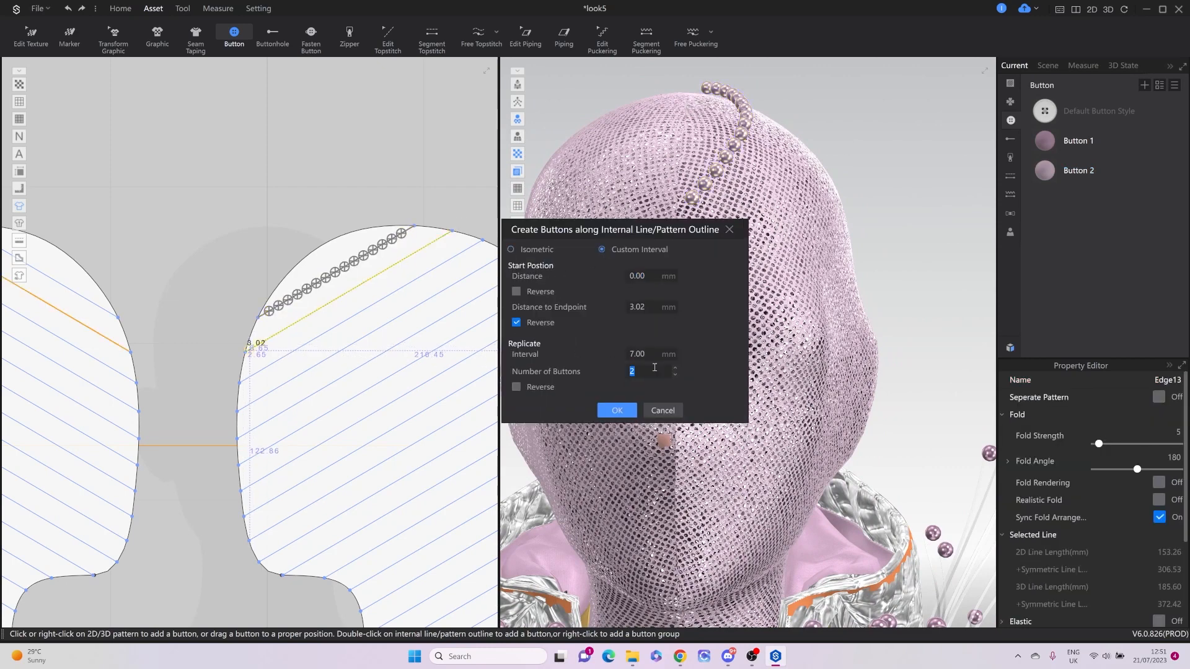
key(Return)
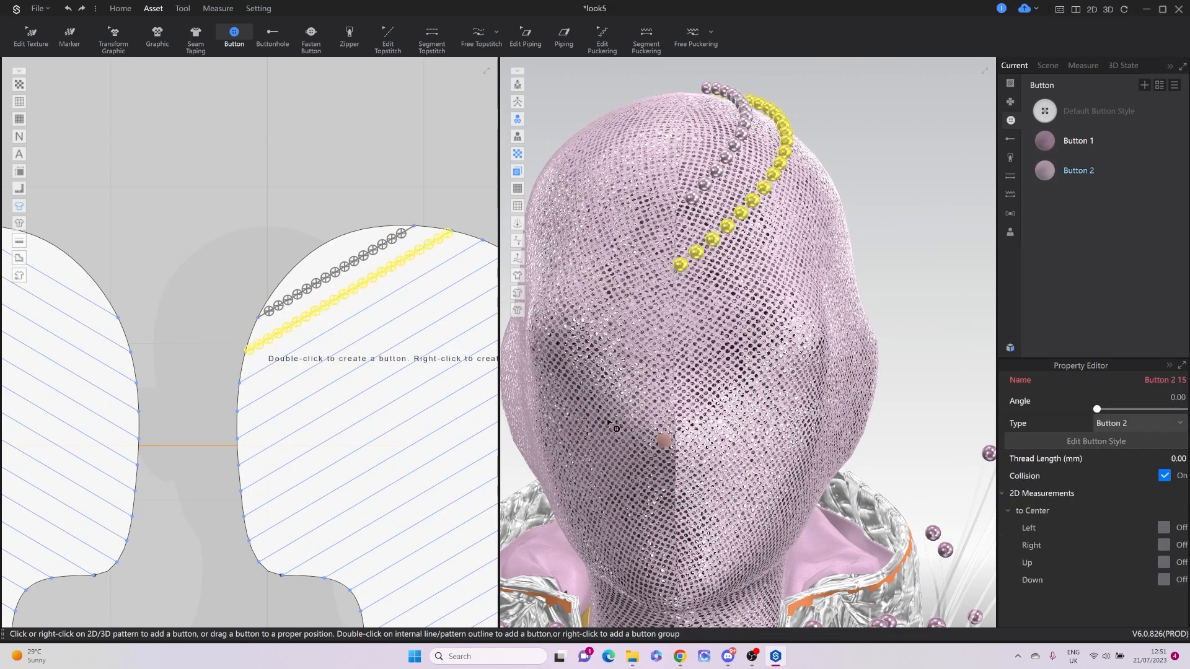
Fill the third diagonal internal line of the right head piece with bead buttons at a custom 7 mm interval.
double_click(243, 383)
double_click(654, 357)
text(7)
scroll(654, 373, up, 20)
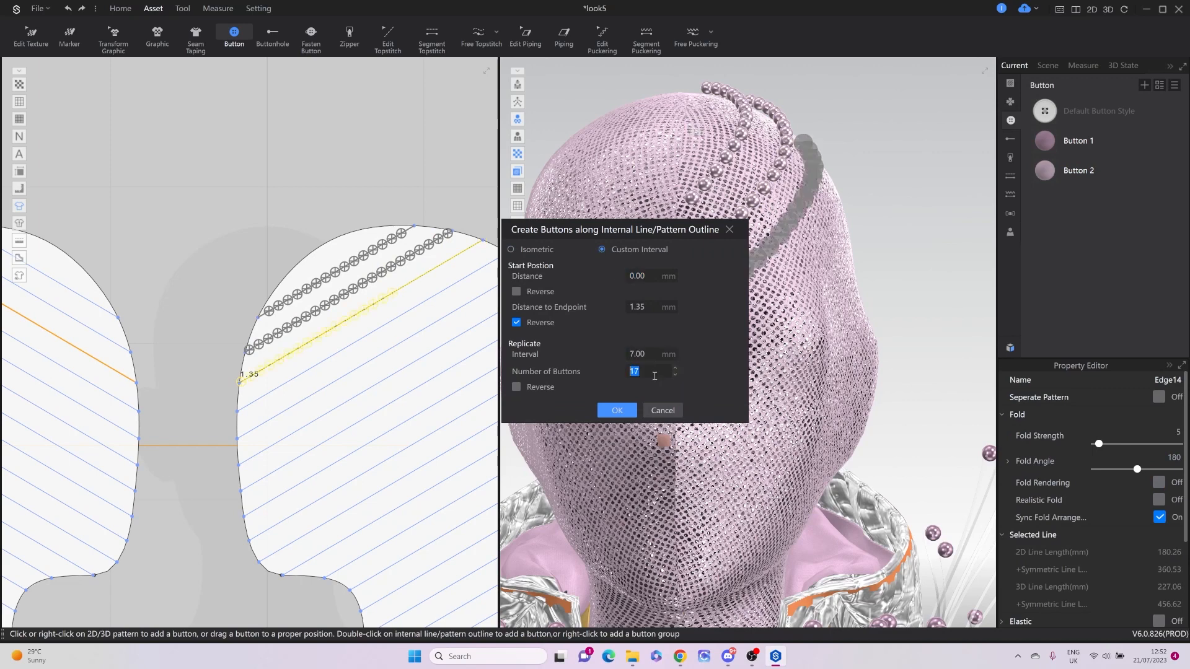
key(Return)
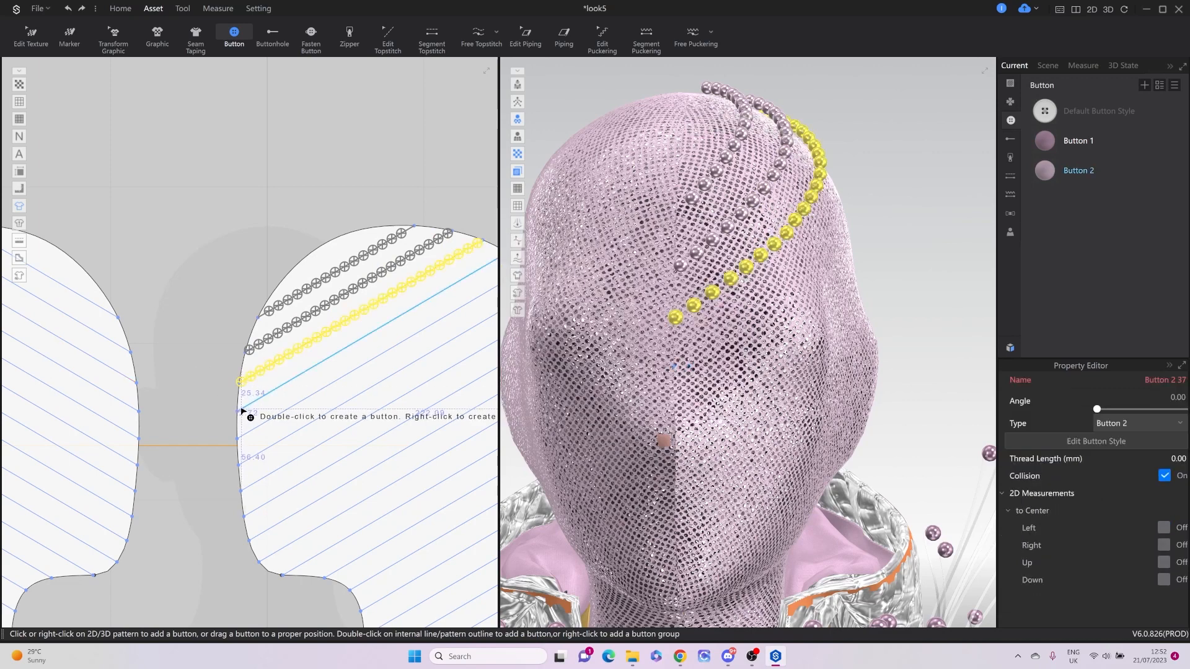
Fill the fourth diagonal internal line of the right head piece with bead buttons at a custom 7 mm interval.
double_click(241, 409)
double_click(651, 353)
text(7)
key(Tab)
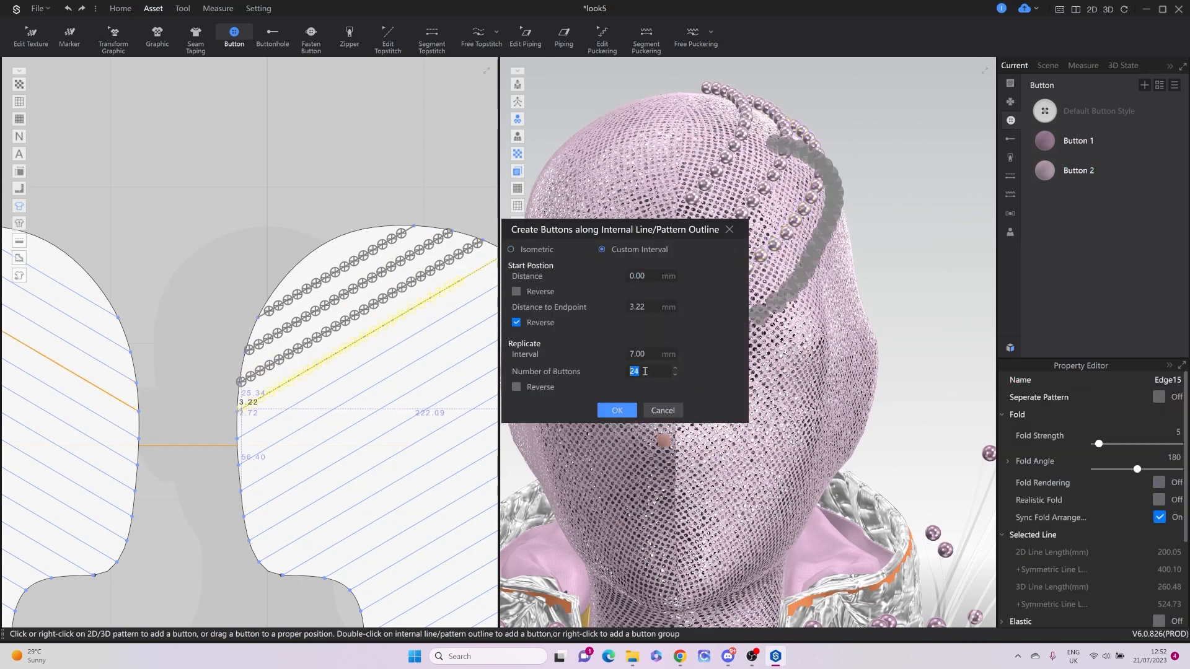
drag(540, 359, 559, 360)
key(Return)
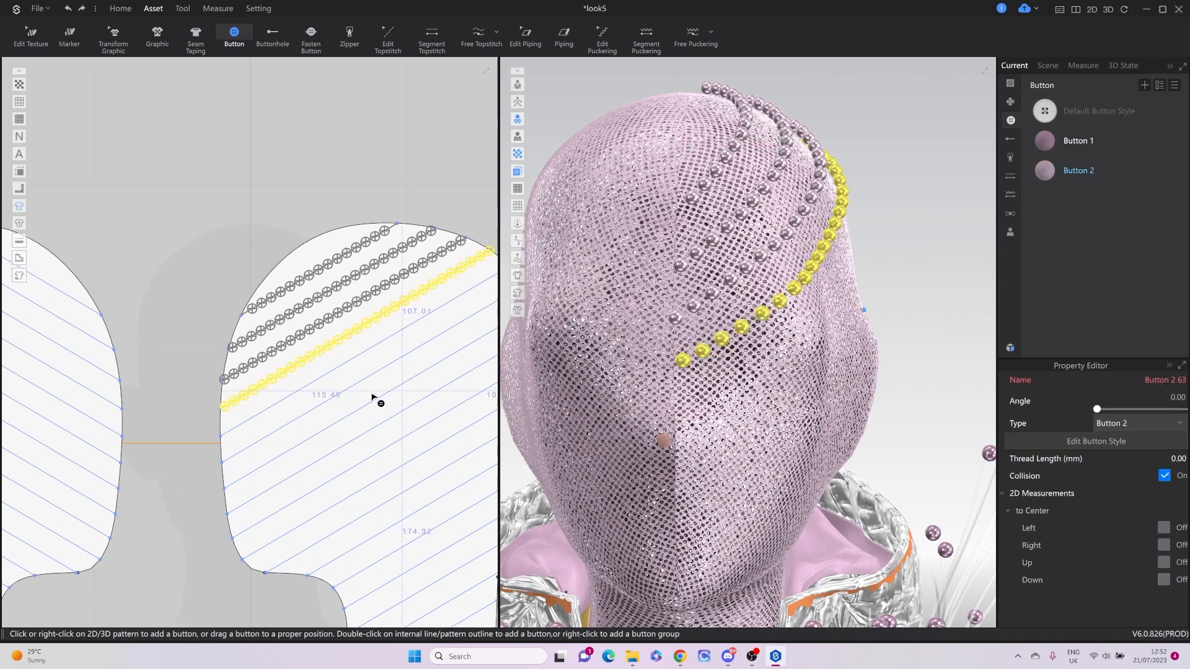
Fill the fifth diagonal internal line of the right head piece with bead buttons at a custom 7 mm interval.
double_click(197, 437)
double_click(657, 354)
text(7)
key(Tab)
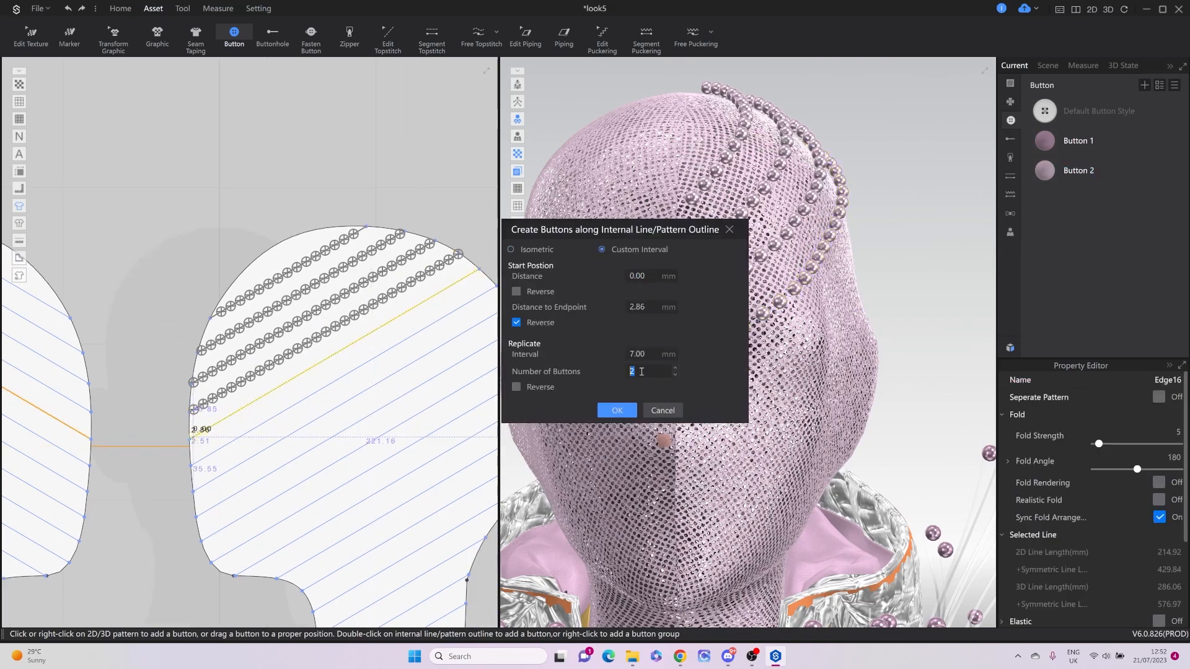
key(Return)
Fill the sixth diagonal internal line of the right head piece with bead buttons at a custom 7 mm interval.
double_click(193, 464)
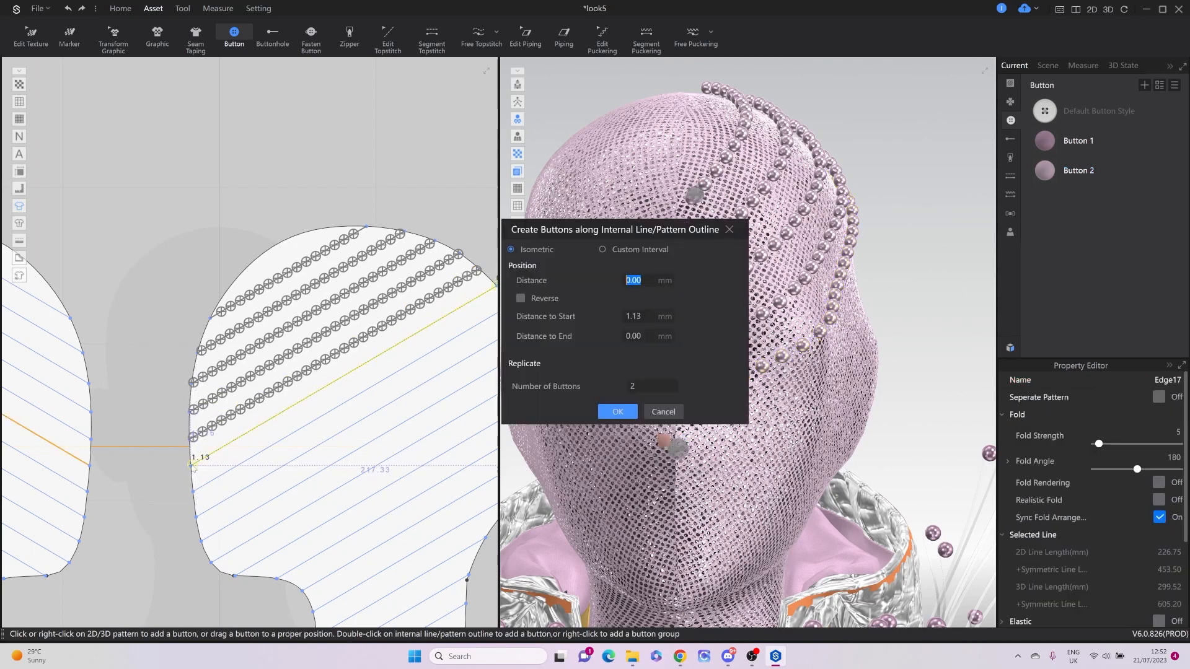
click(602, 250)
key(Tab)
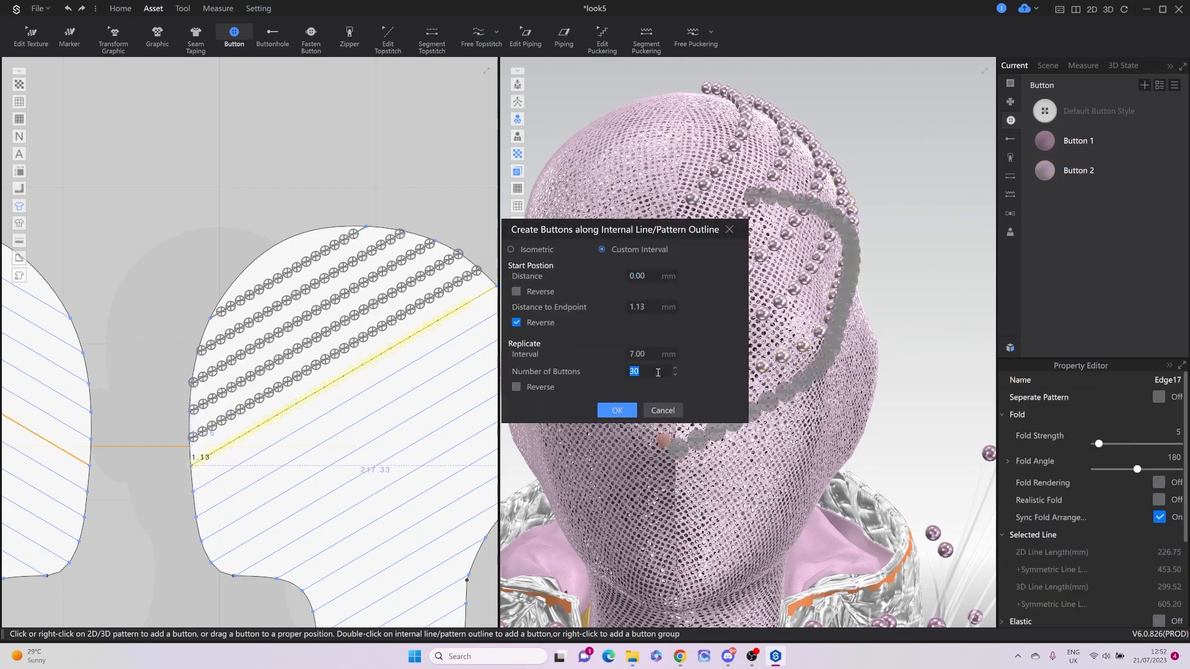
click(617, 411)
Fill the seventh diagonal internal line of the right head piece with bead buttons at a custom 7 mm interval.
double_click(197, 489)
click(603, 250)
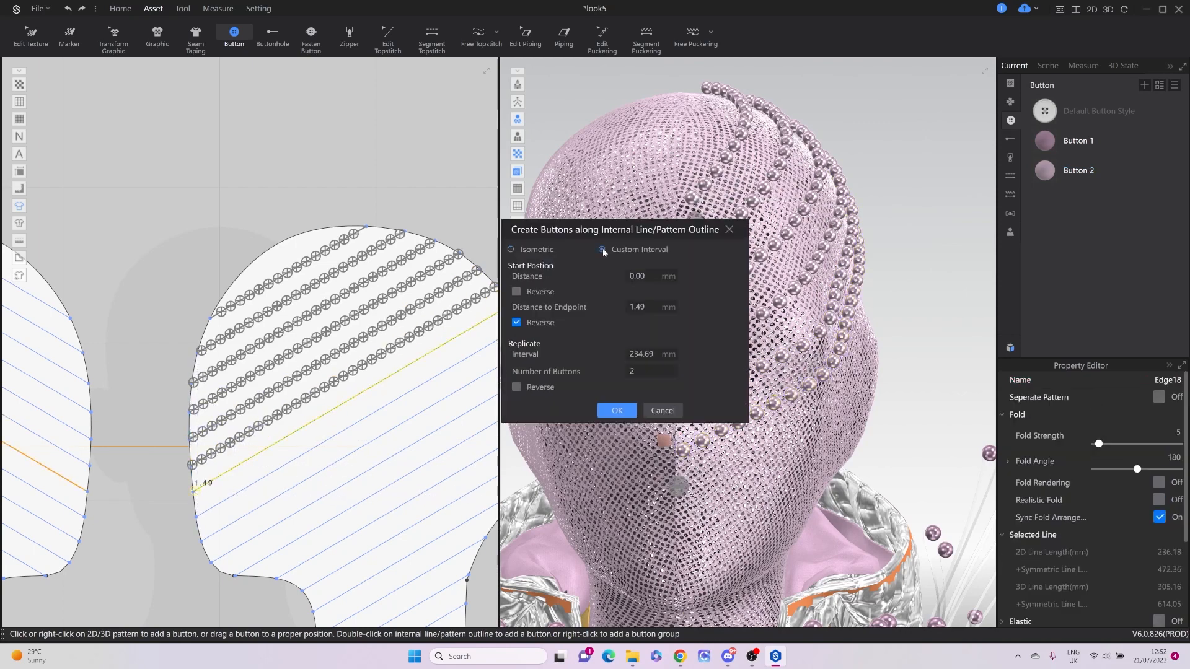
text(7)
key(Tab)
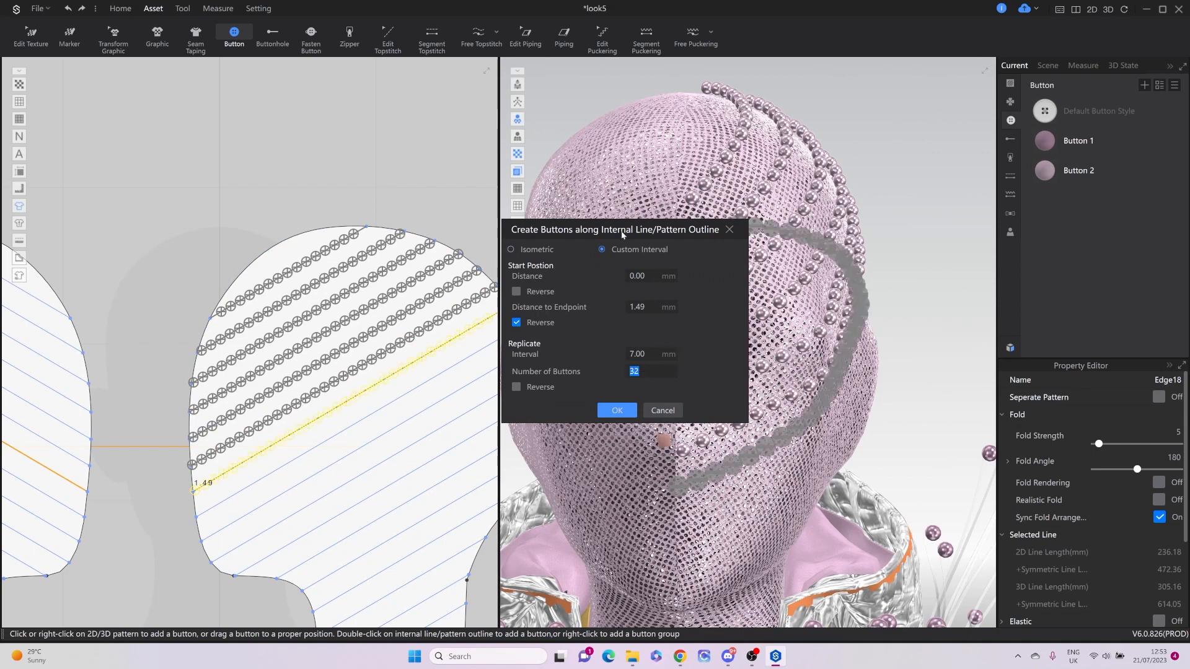
drag(623, 235, 655, 236)
scroll(685, 370, up, 1)
click(648, 412)
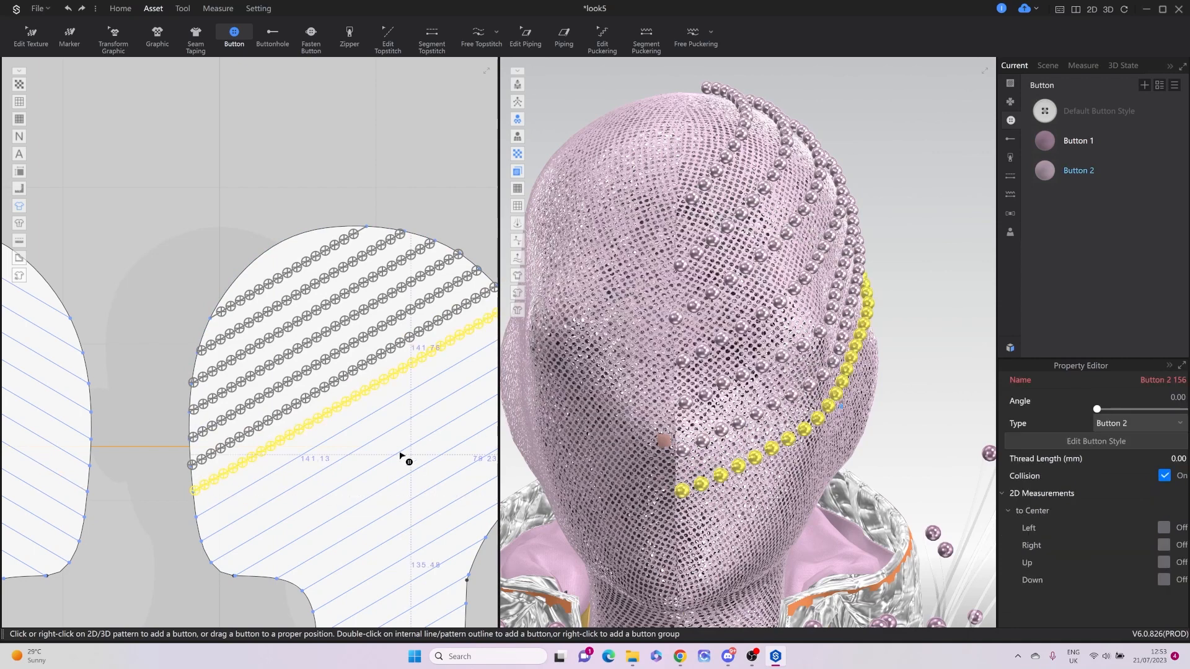
Fill the eighth diagonal internal line of the right head piece with bead buttons at a custom 7 mm interval.
double_click(146, 493)
double_click(639, 354)
text(7)
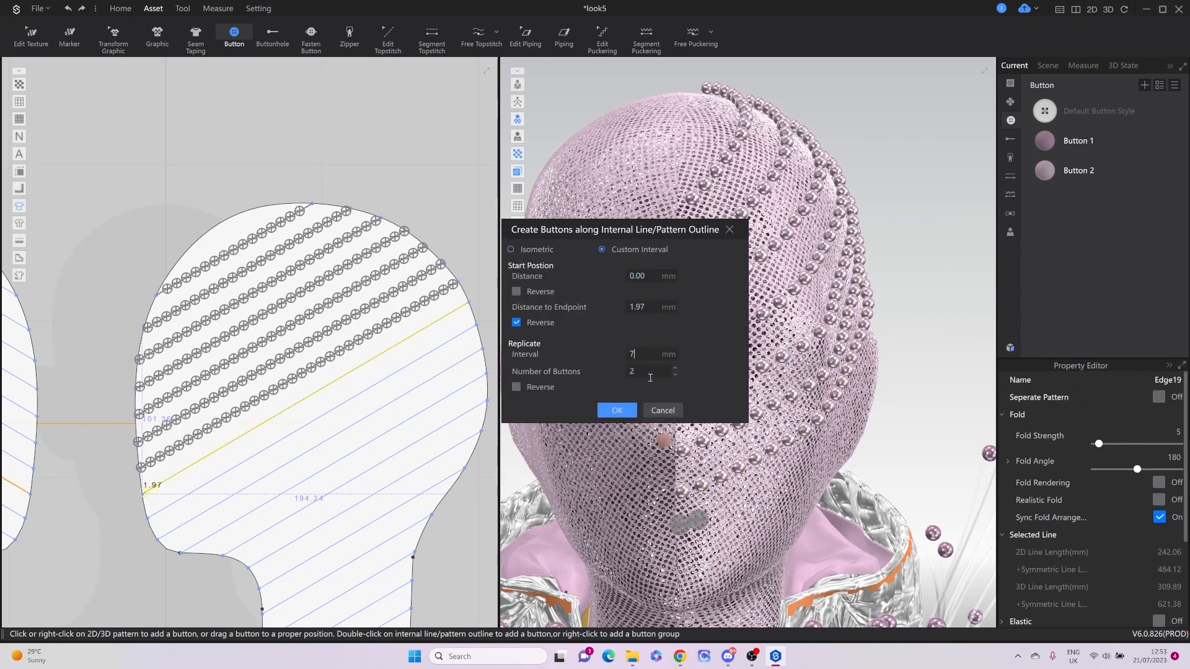
key(Tab)
click(617, 411)
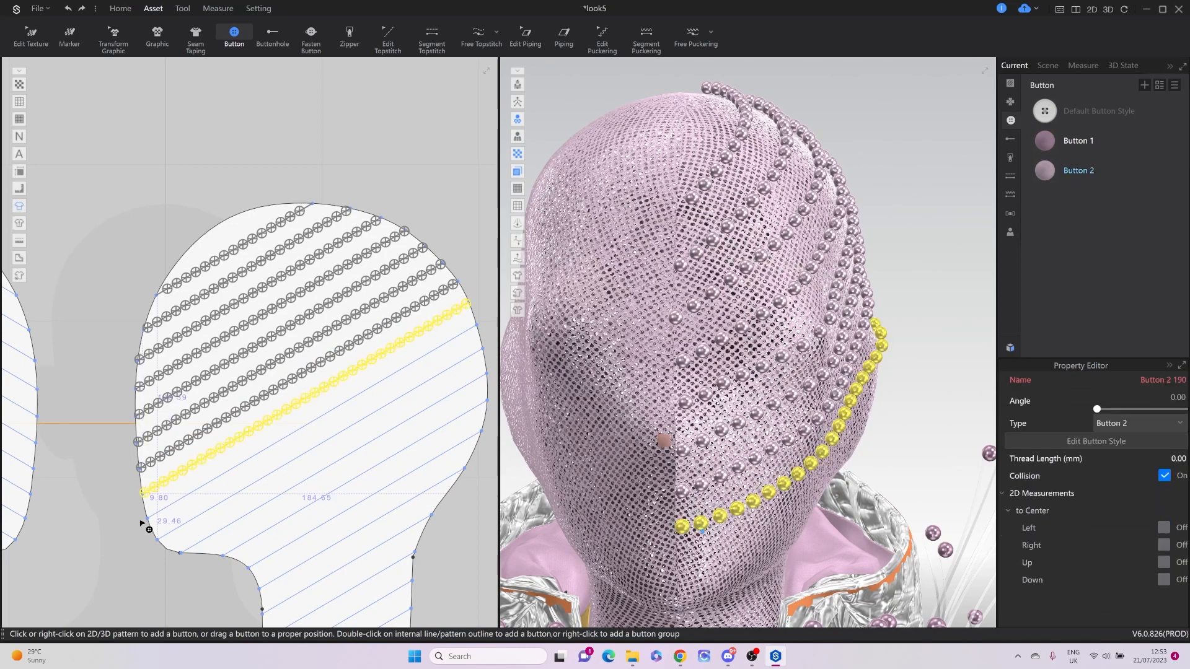
Fill the ninth diagonal internal line of the right head piece with 35 bead buttons at a custom 7 mm interval.
right_click(149, 521)
click(659, 432)
double_click(152, 518)
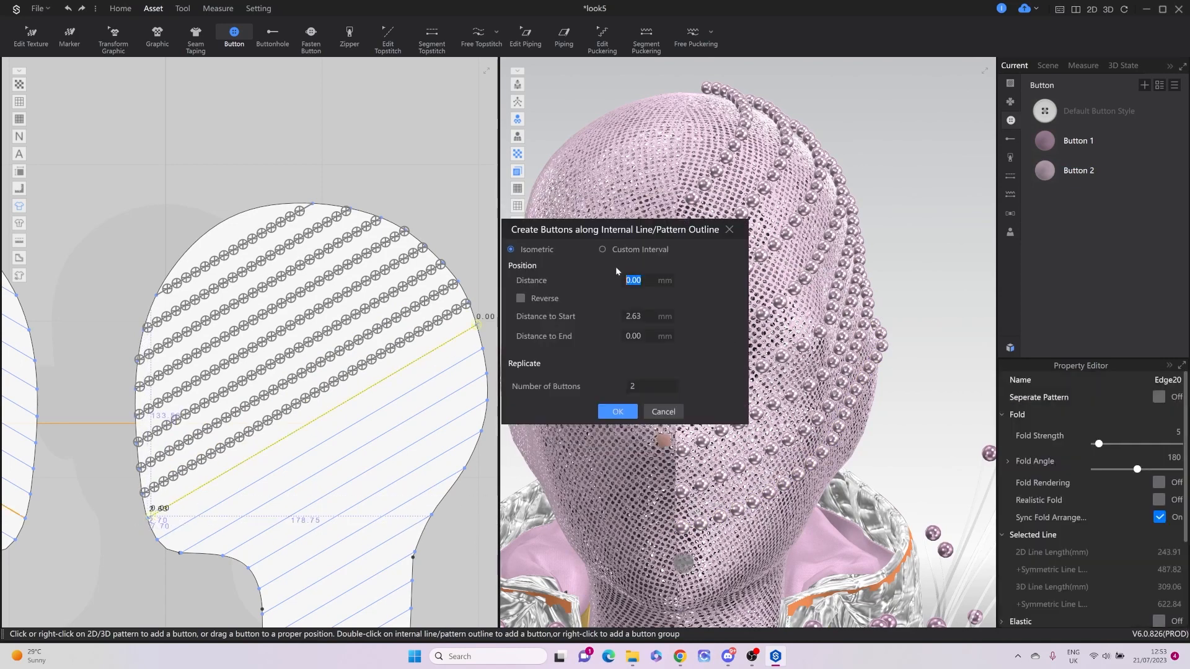
double_click(639, 354)
text(7)
key(Tab)
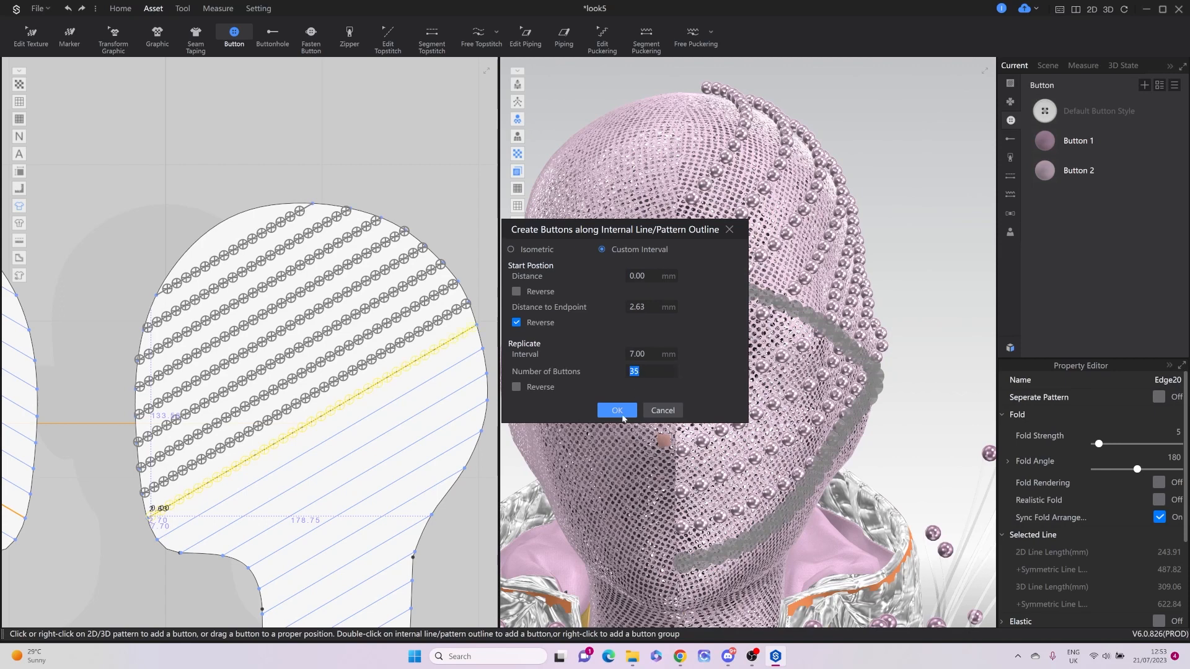
click(617, 410)
Fill the tenth diagonal internal line of the right head piece with bead buttons at a custom 7 mm interval.
double_click(162, 538)
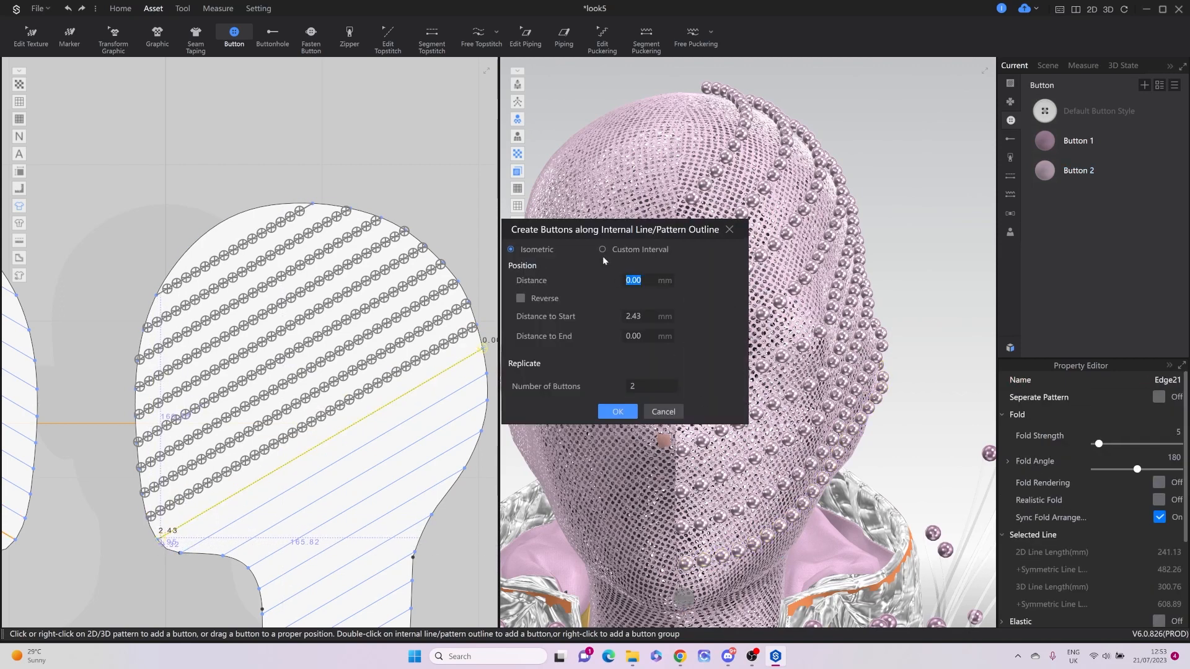
click(602, 249)
double_click(650, 371)
key(shift+Tab)
text(7)
key(Tab)
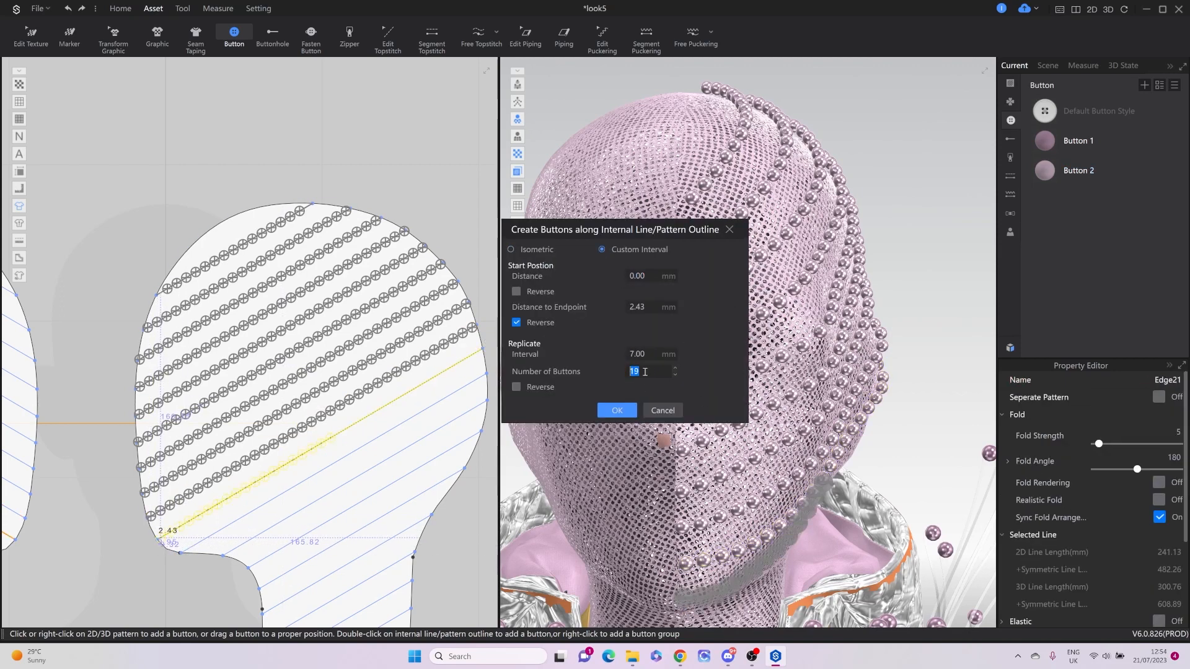
click(632, 407)
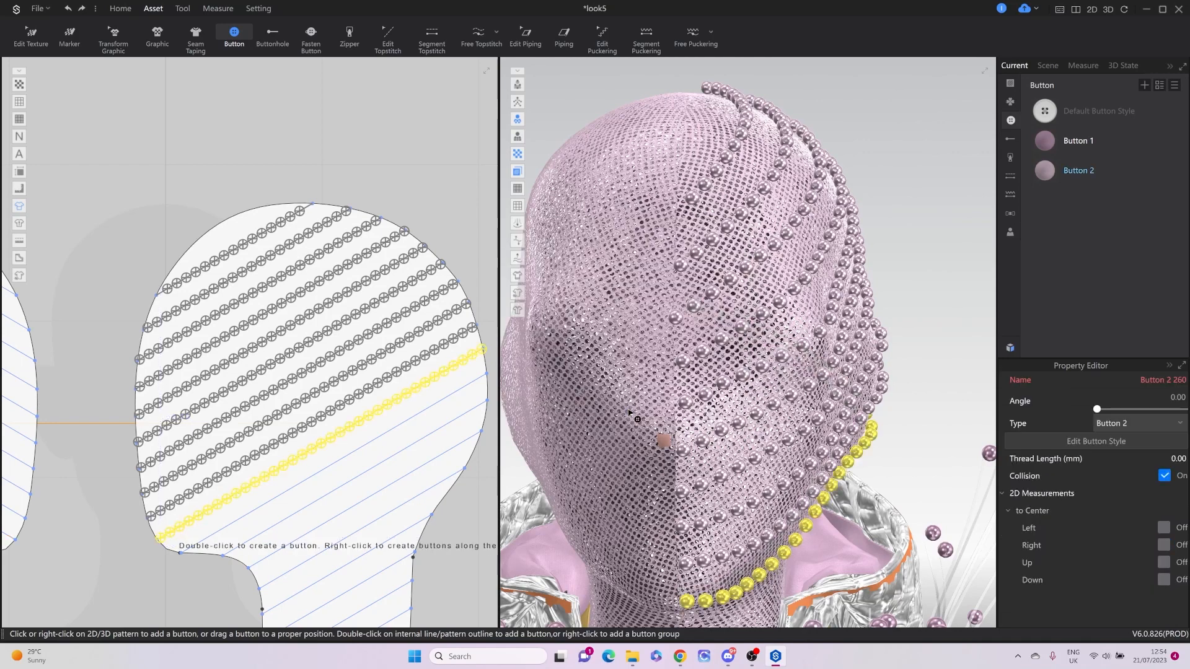
Fill the eleventh diagonal internal line of the right head piece with 32 bead buttons at a custom 7 mm interval.
double_click(186, 550)
click(602, 249)
double_click(660, 352)
text(7)
key(Tab)
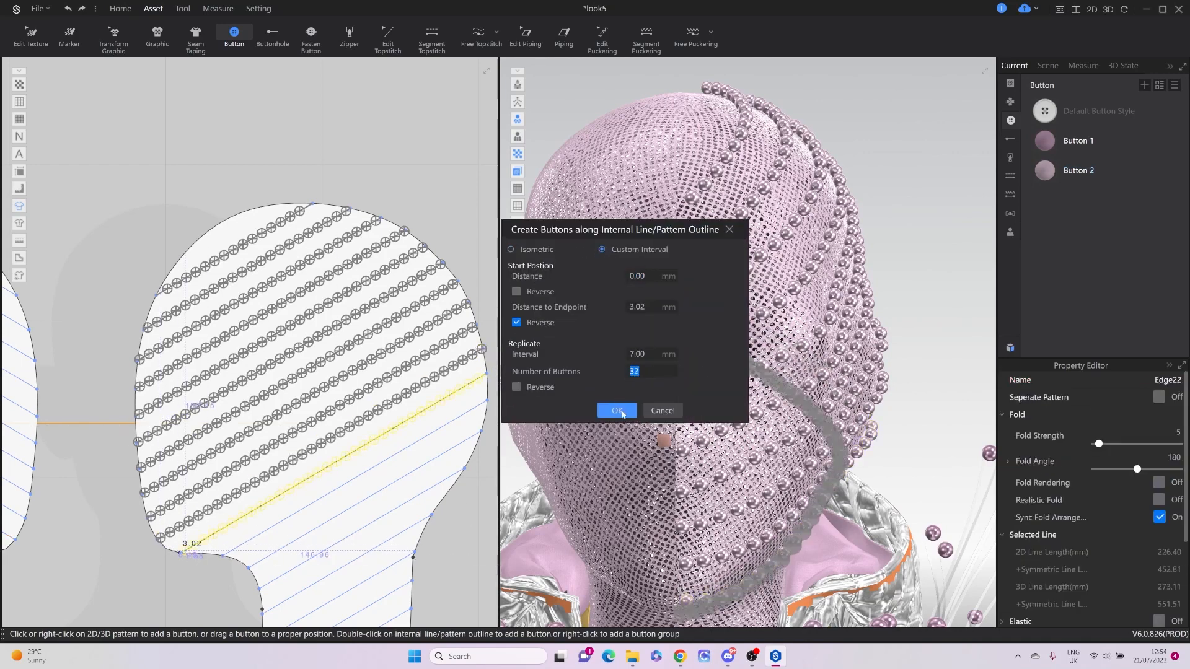
click(617, 410)
Fill the twelfth diagonal internal line of the right head piece with 28 bead buttons at a custom 7 mm interval.
double_click(431, 420)
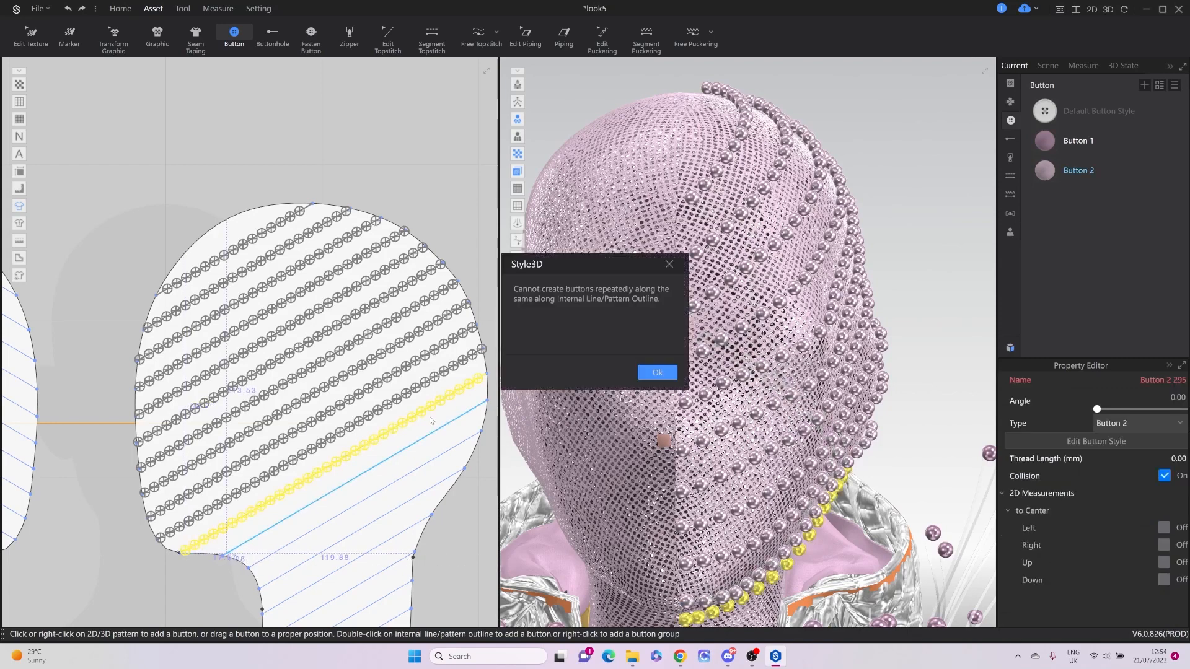
click(645, 374)
double_click(229, 554)
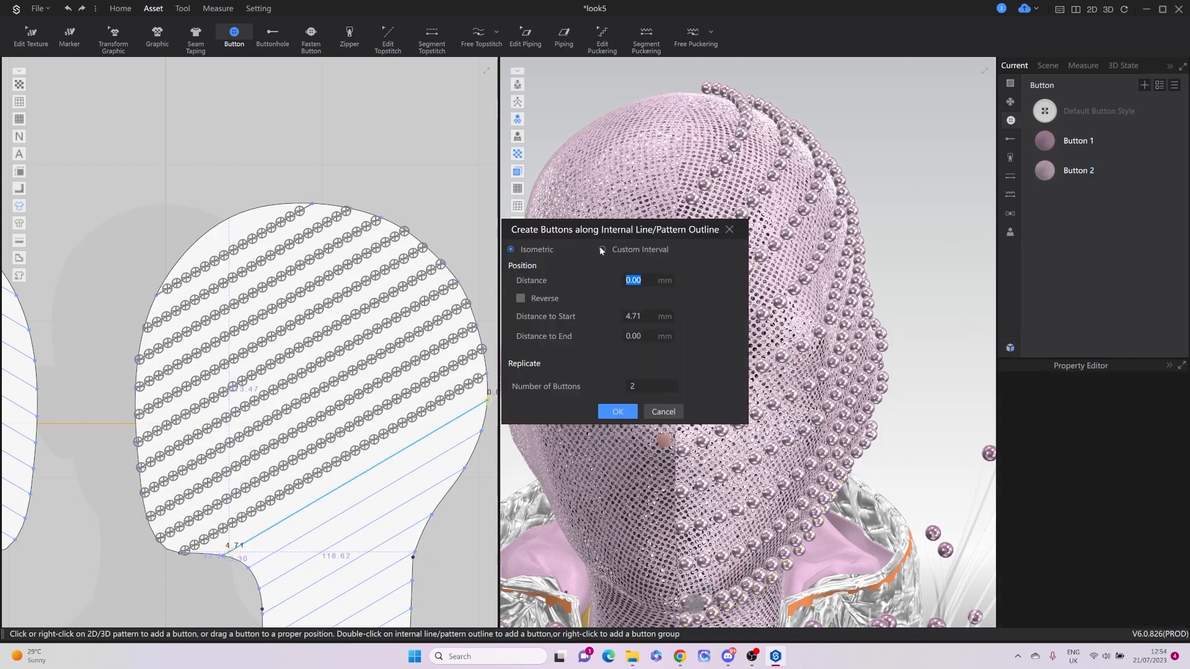
click(600, 248)
double_click(657, 355)
text(7)
key(Tab)
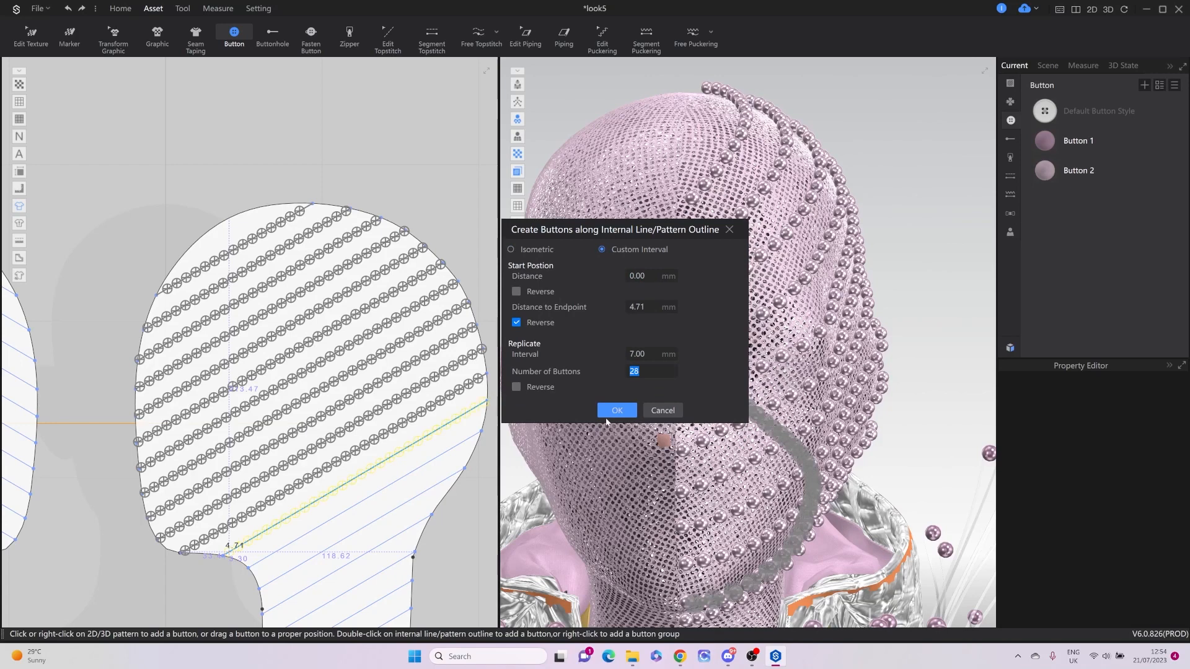
key(Return)
Fill the thirteenth diagonal internal line of the right head piece with bead buttons at a custom 7 mm interval.
double_click(251, 568)
click(600, 249)
double_click(648, 371)
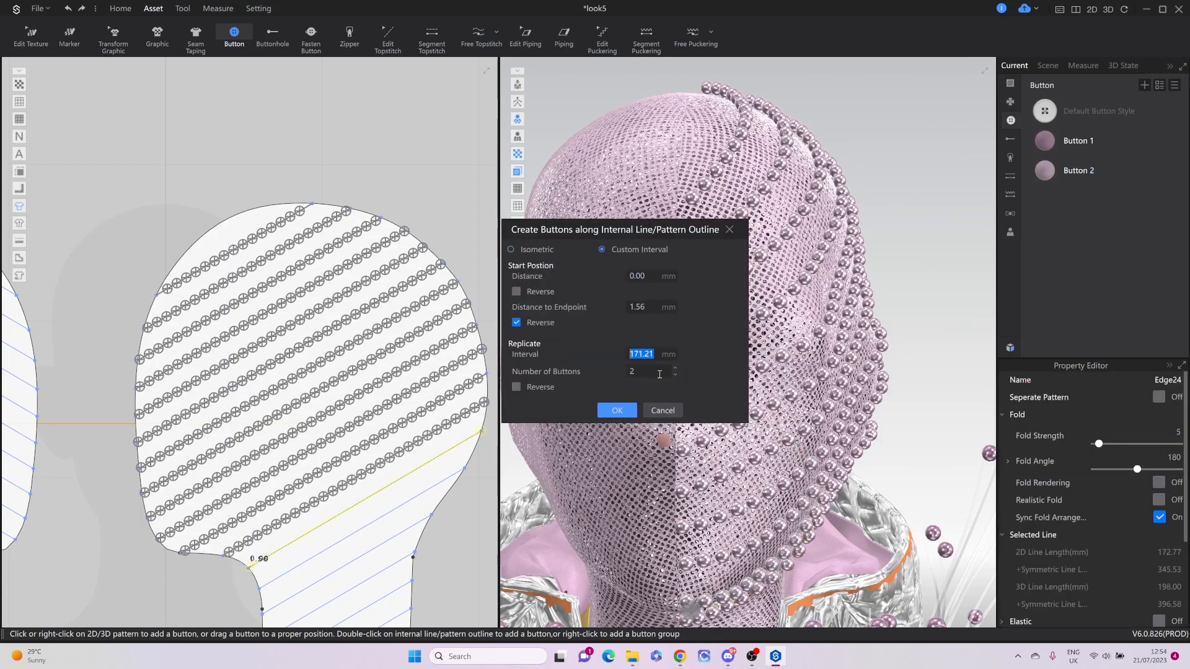
scroll(649, 371, up, 12)
key(Return)
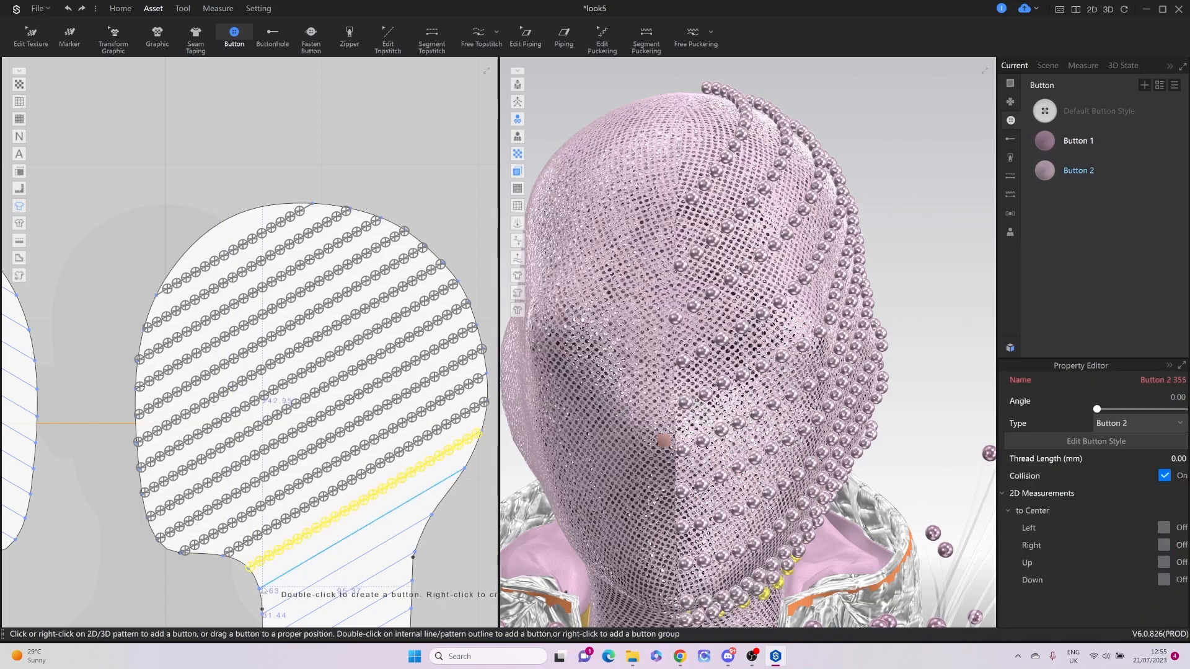
Fill the fourteenth diagonal internal line, at the top of the right piece's neck, with bead buttons at a custom 7 mm interval.
double_click(262, 586)
click(602, 250)
double_click(663, 355)
text(7)
double_click(661, 370)
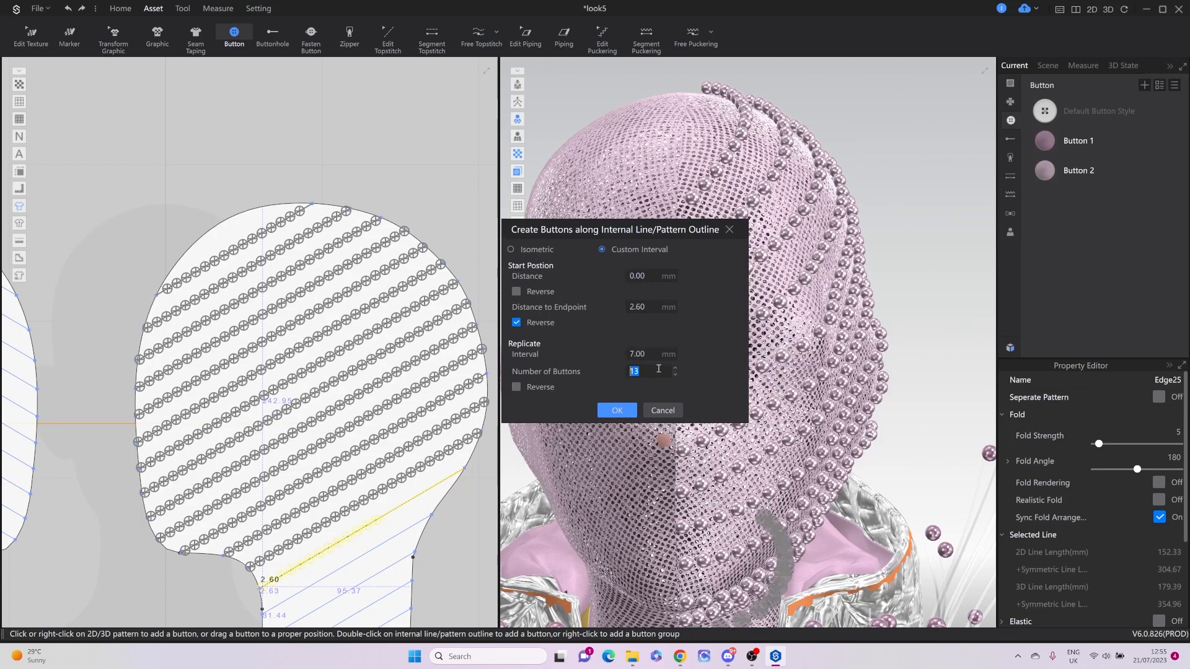
click(616, 413)
Fill the fifteenth diagonal internal line of the right head piece with bead buttons at a custom 7 mm interval.
double_click(268, 613)
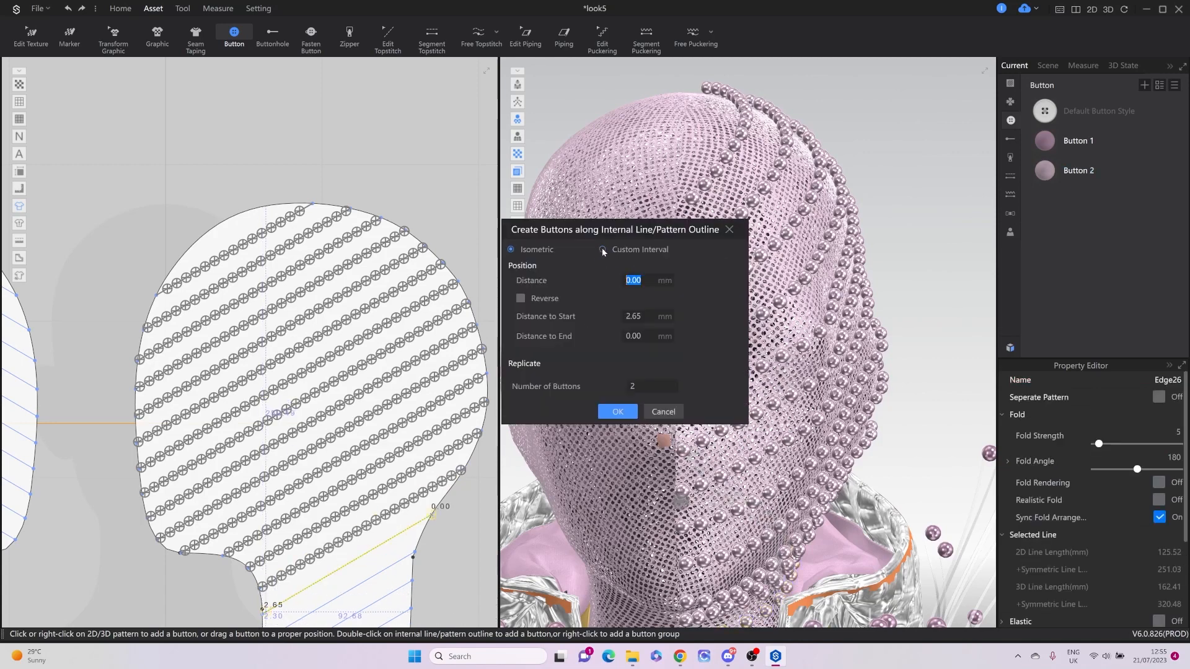
click(603, 250)
double_click(647, 355)
text(7)
double_click(646, 373)
scroll(647, 373, up, 16)
click(617, 411)
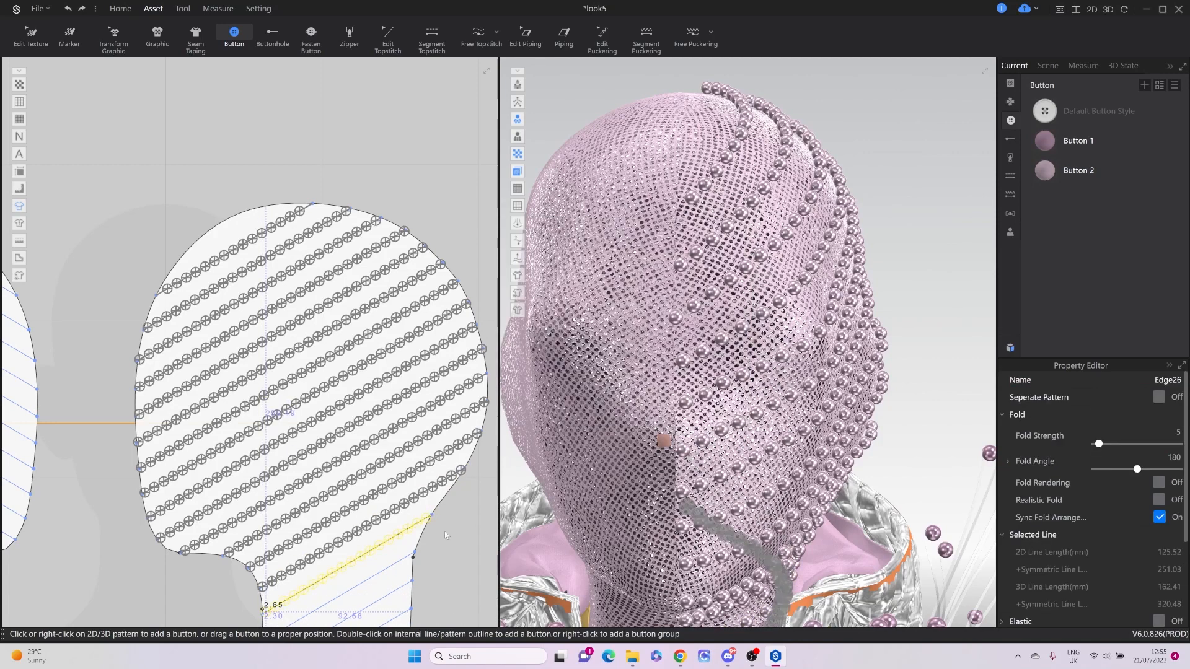
Fill the sixteenth diagonal internal line, ending at the neck's lower inner corner, with bead buttons at a custom 7 mm interval.
middle_drag(445, 535, 452, 384)
double_click(284, 468)
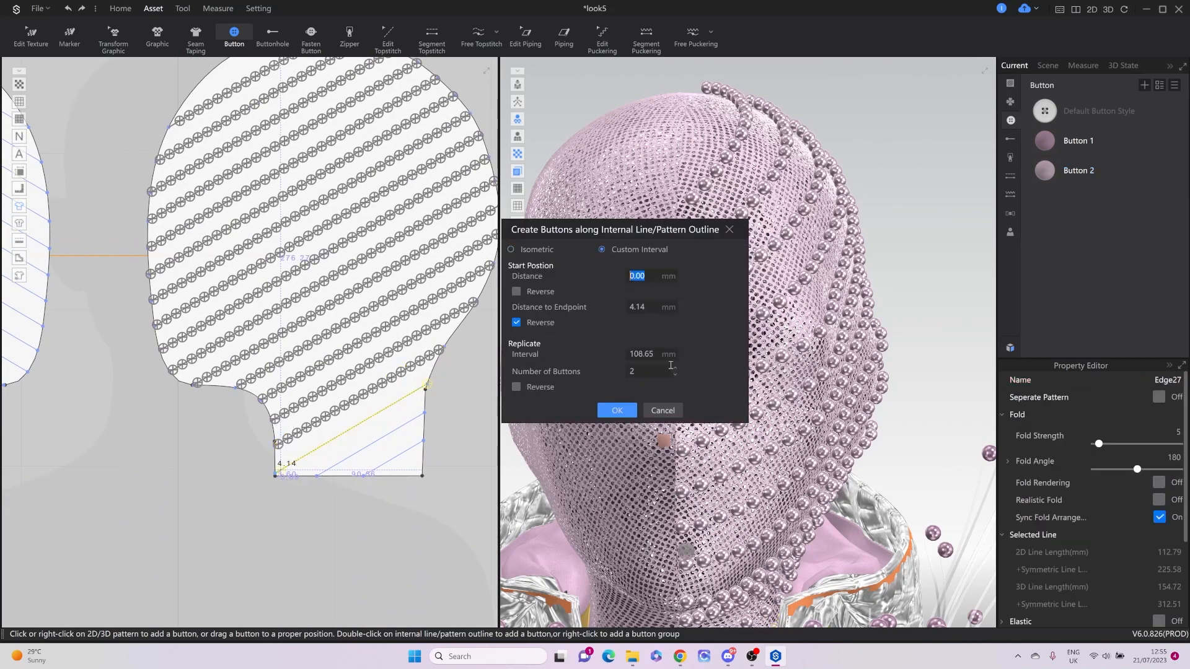
double_click(649, 355)
text(7)
double_click(649, 373)
scroll(648, 374, up, 14)
click(617, 412)
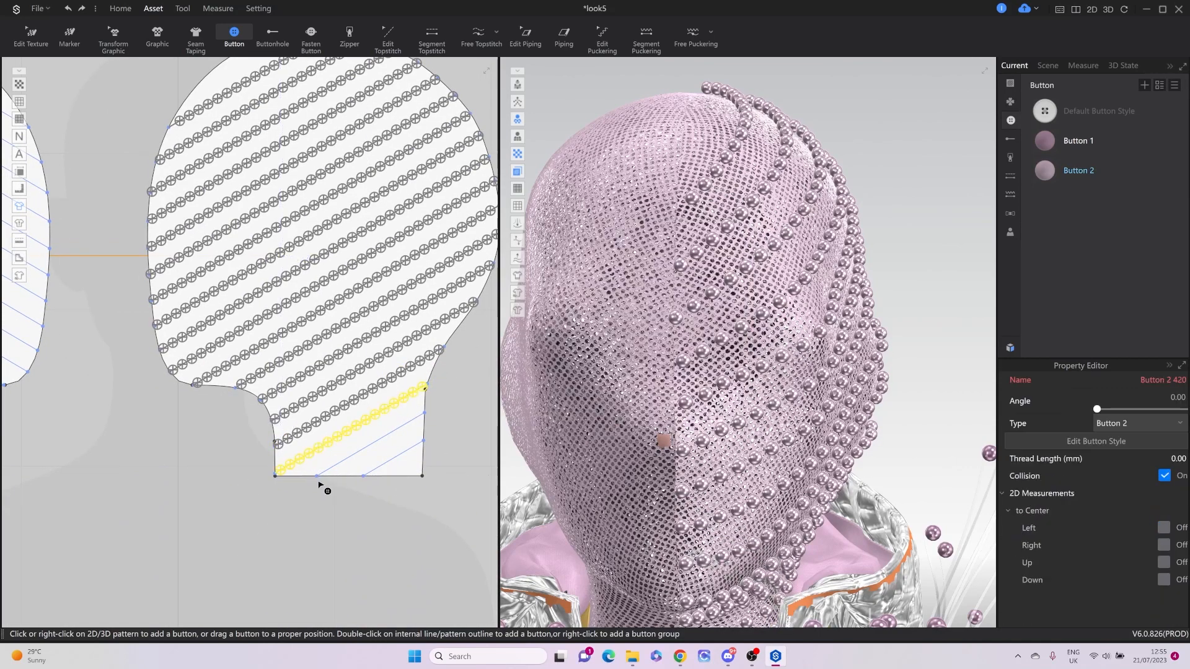
Fill the short seventeenth diagonal internal line at the neck's lower edge with bead buttons at a custom 7 mm interval.
double_click(324, 473)
click(602, 250)
double_click(651, 373)
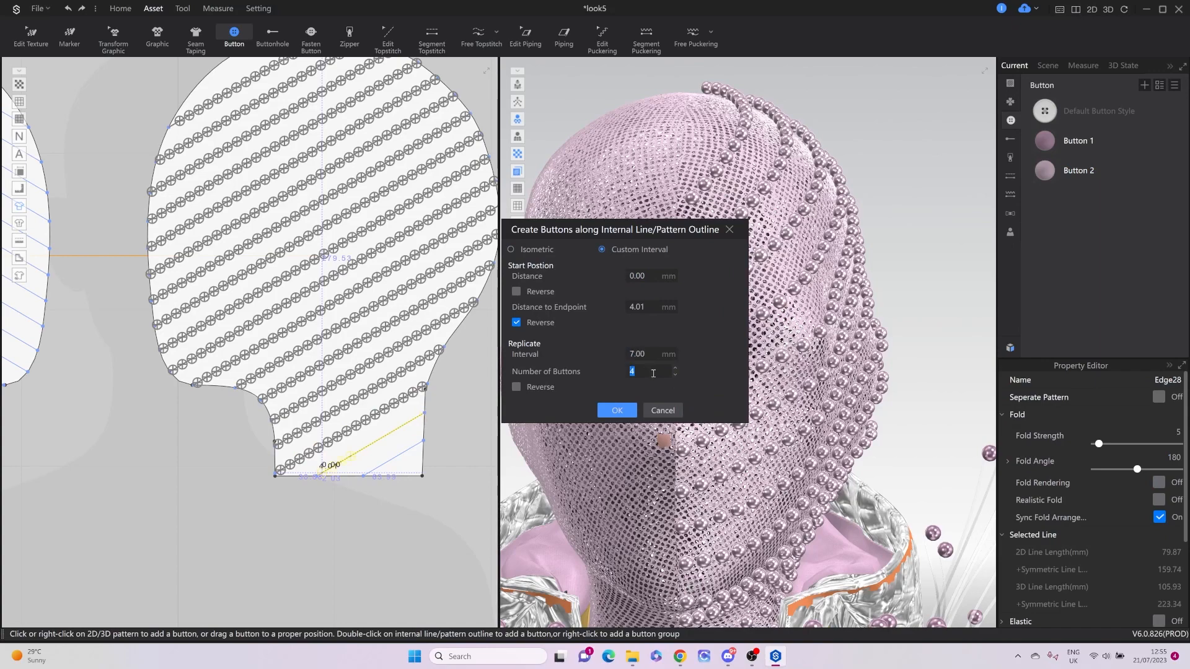
scroll(653, 374, up, 7)
click(619, 410)
Select all bead buttons on the right head piece and duplicate them to the symmetric left piece.
scroll(725, 446, down, 6)
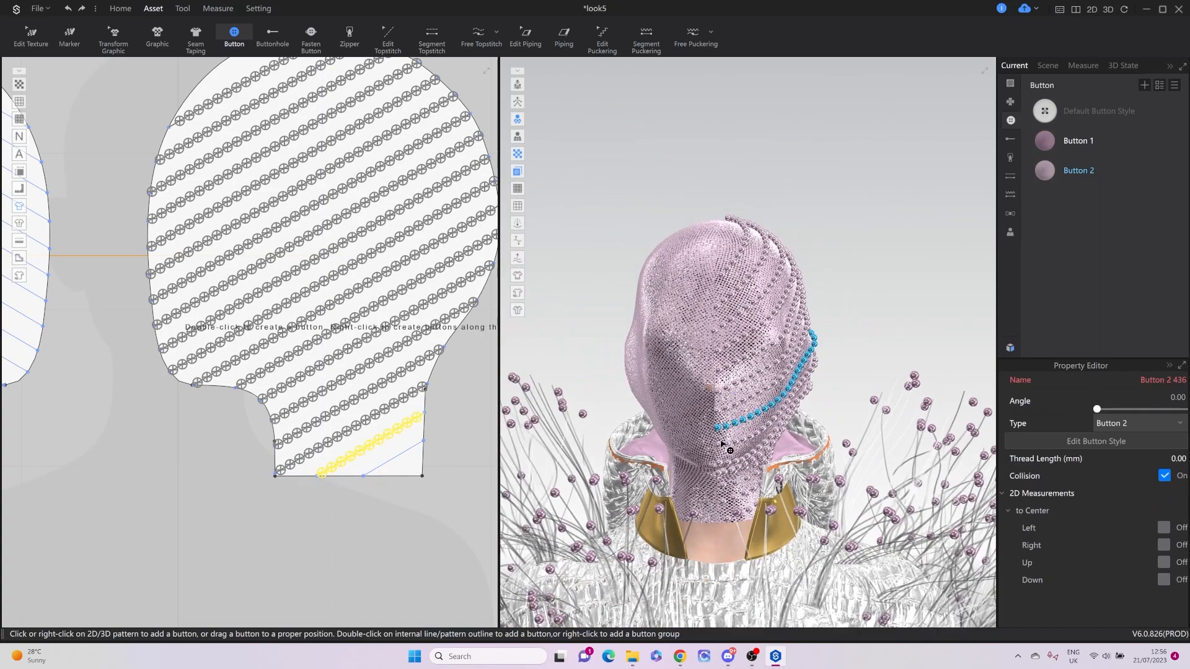
scroll(186, 527, down, 5)
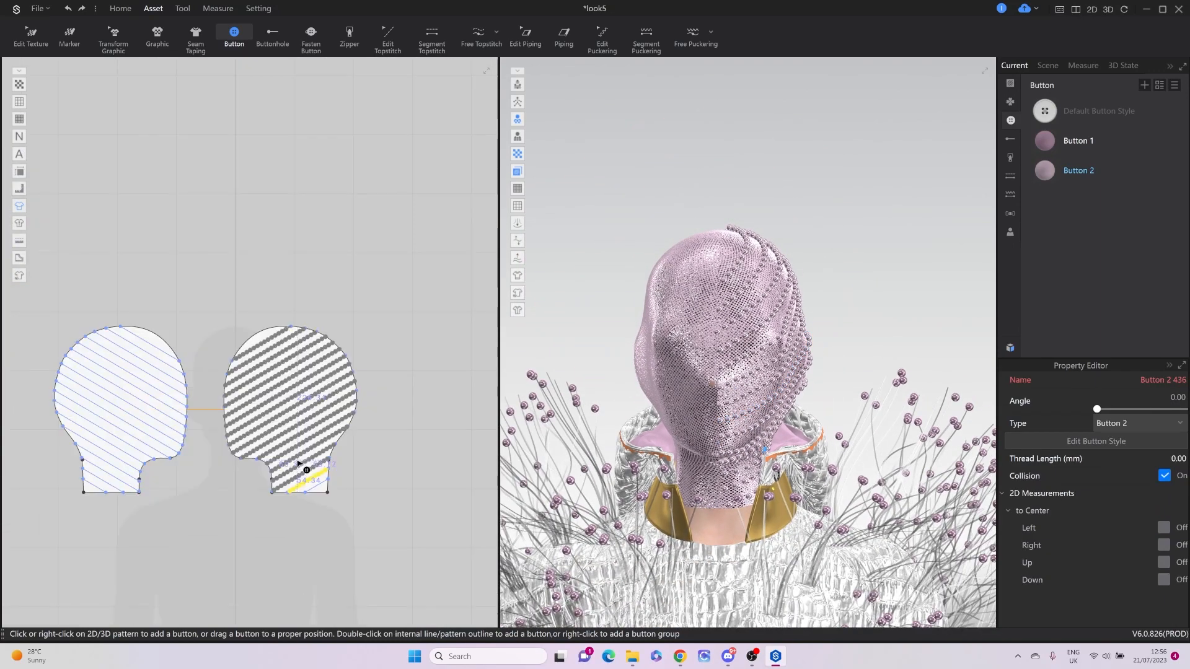
key(q)
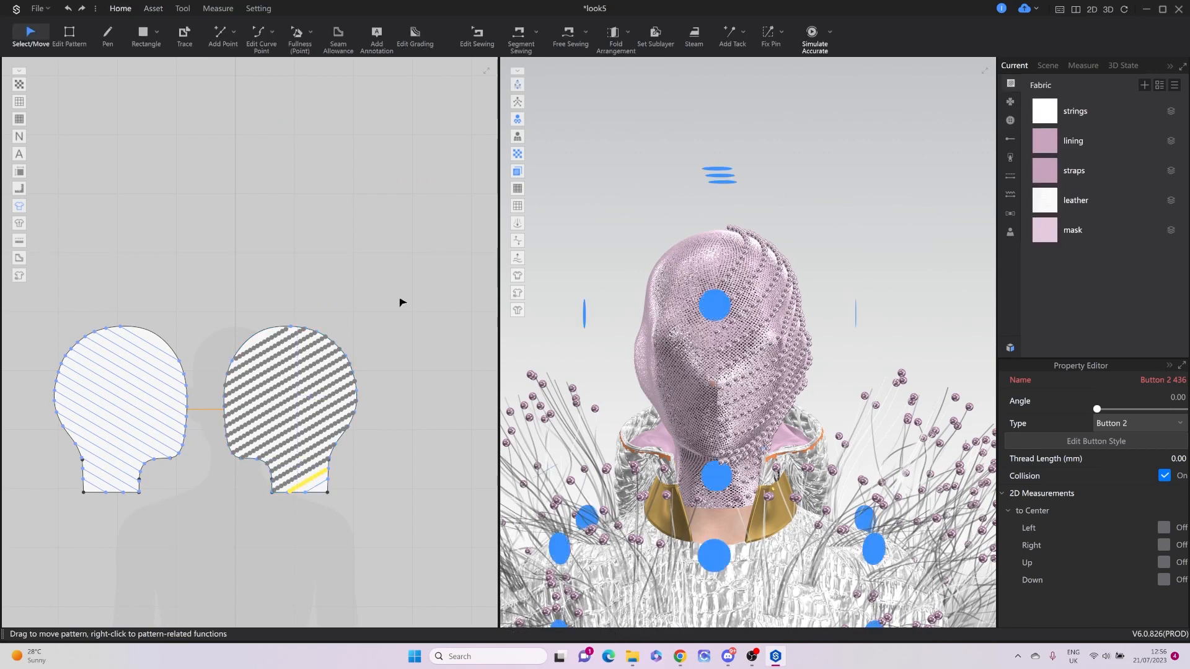
click(401, 300)
click(154, 9)
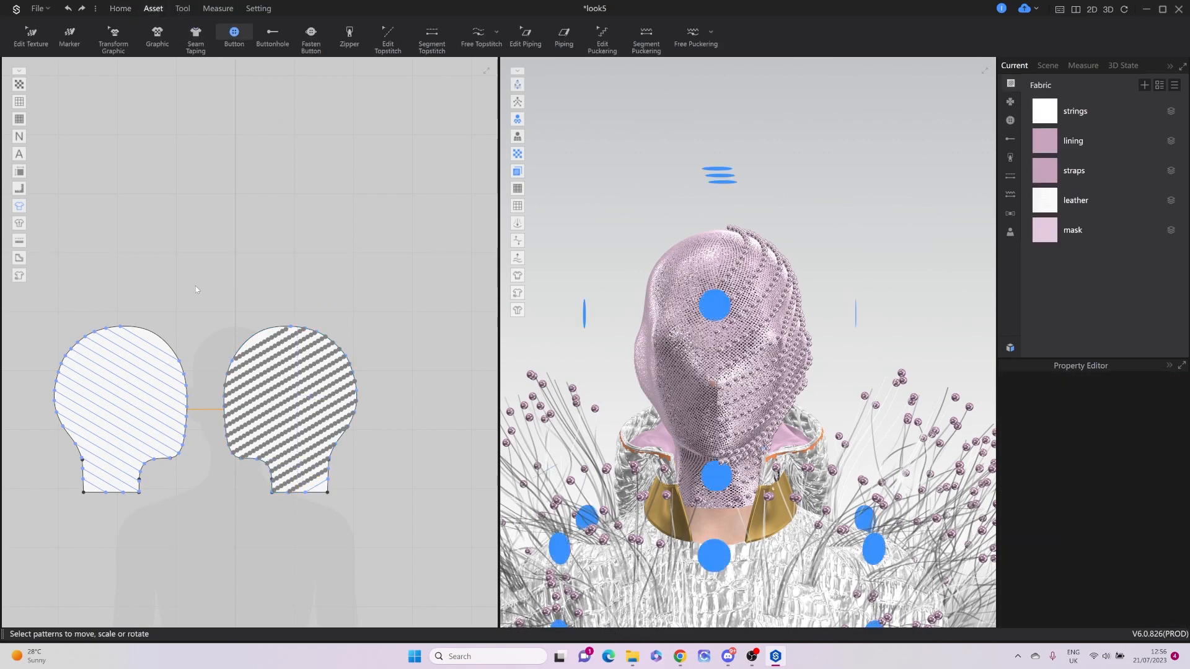
drag(207, 292, 400, 538)
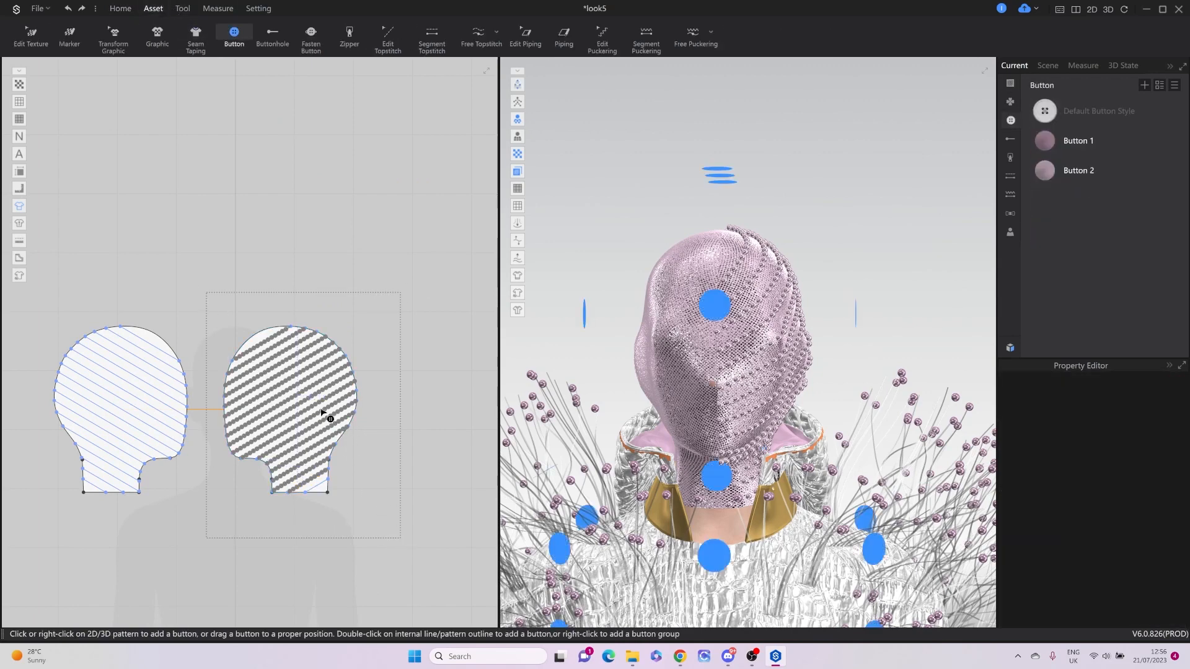
right_click(315, 377)
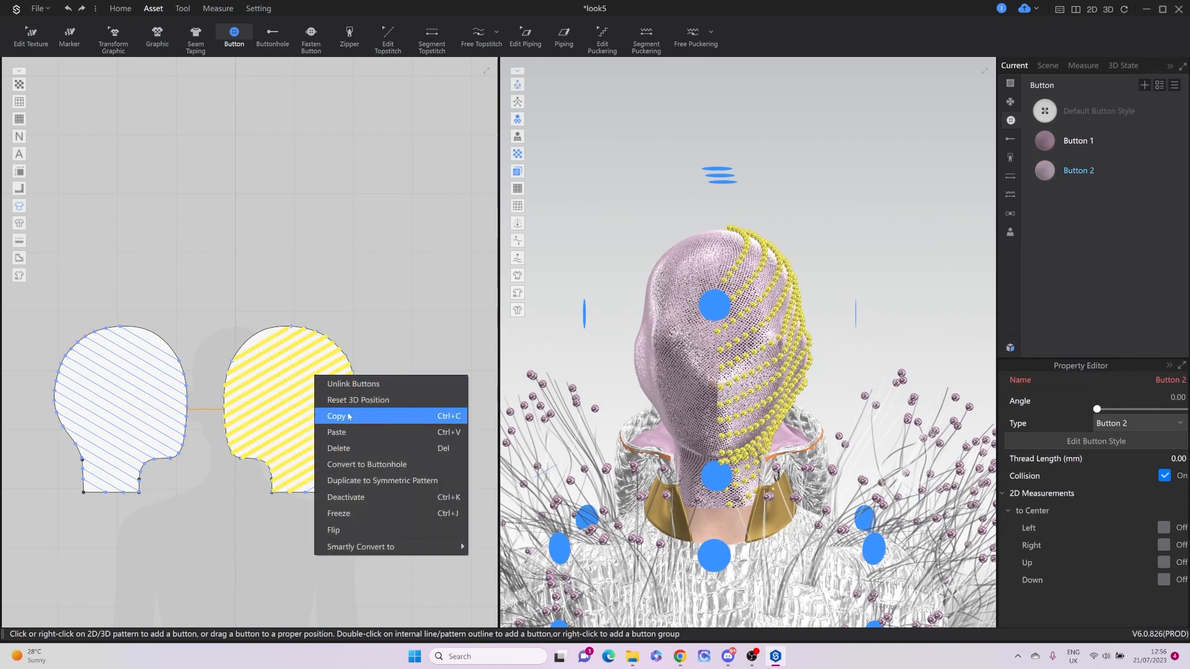
click(367, 481)
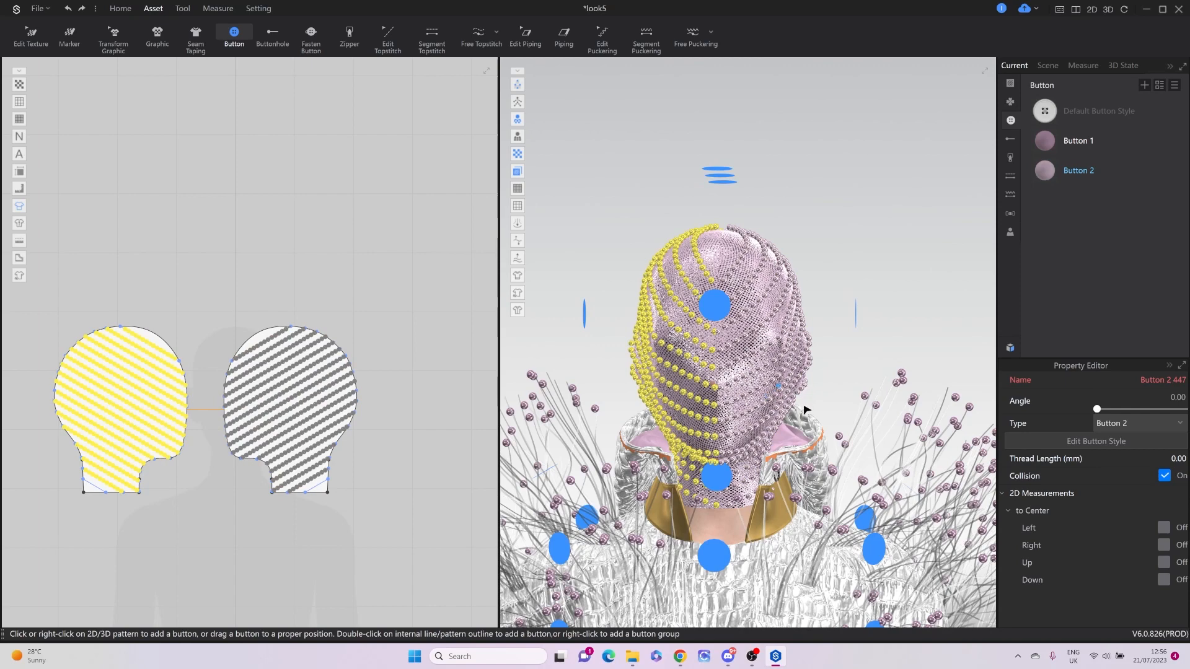
Clear the button selection and examine the beaded mask from the front together with the rest of the outfit.
key(q)
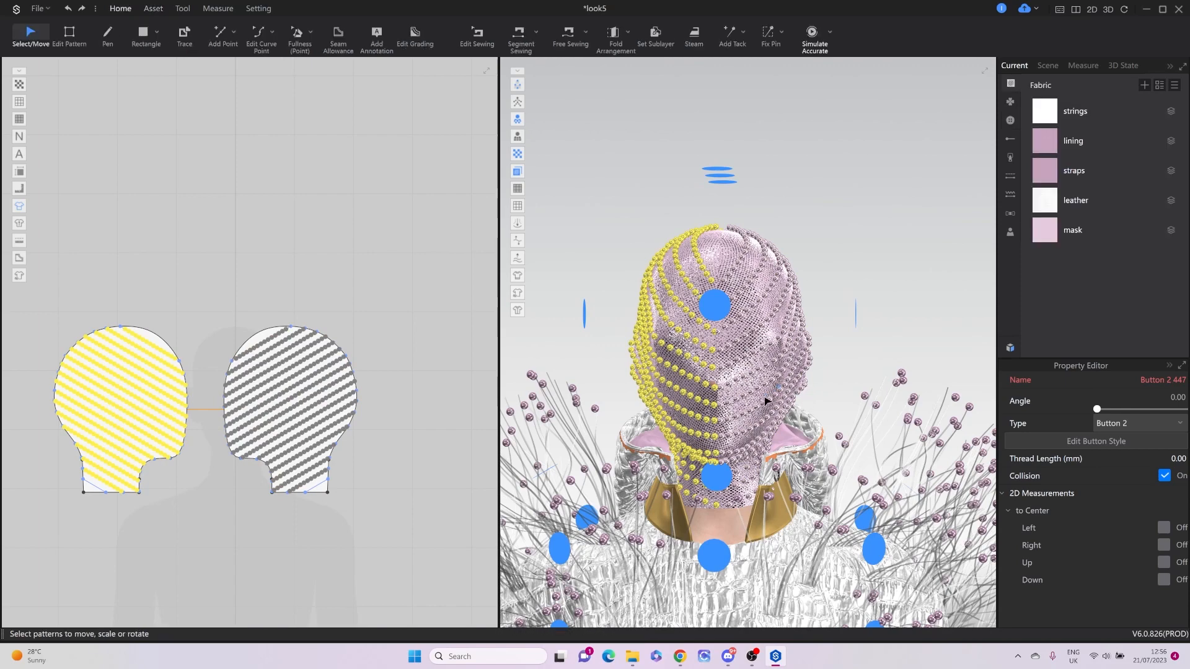
scroll(766, 401, down, 2)
key(shift+f)
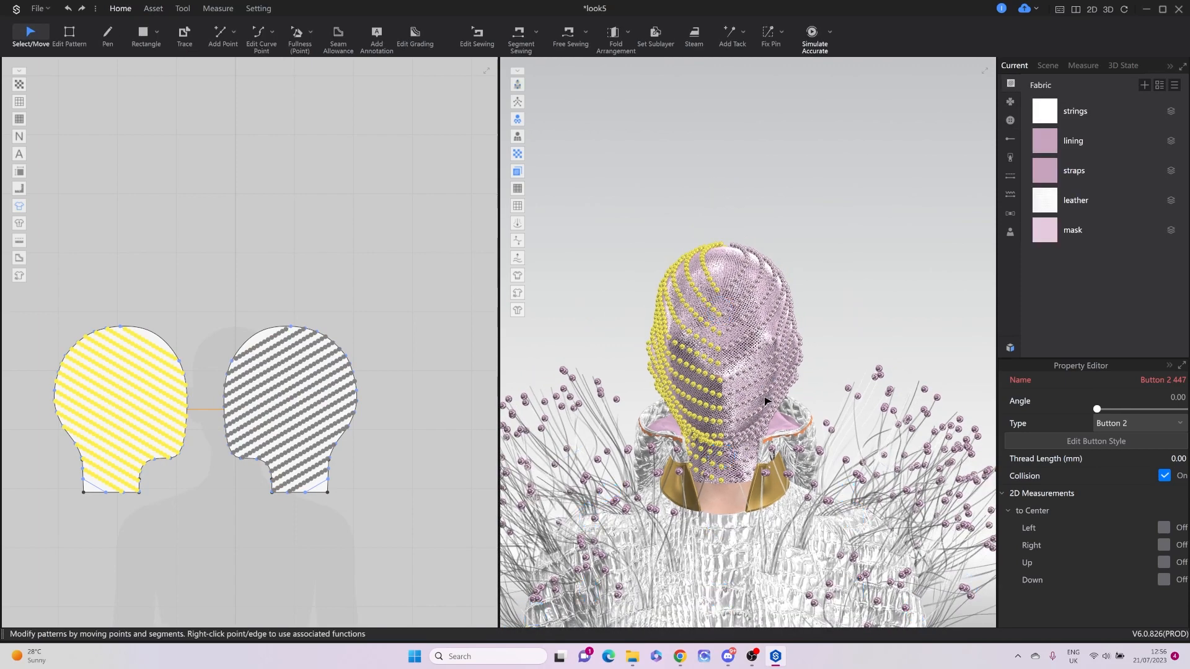
click(720, 489)
right_drag(710, 514, 721, 520)
scroll(721, 521, down, 3)
middle_drag(720, 519, 725, 375)
right_drag(720, 426, 714, 425)
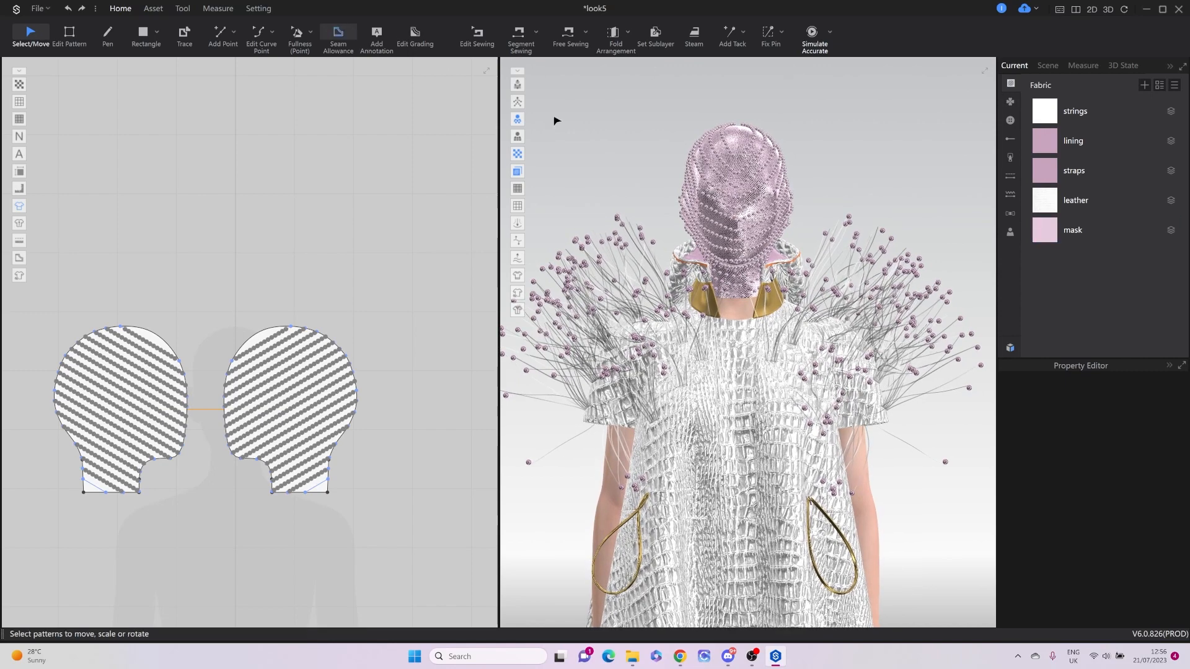
Set the material color of the mask's bead button style, Button 2, to Gray 1.
key(b)
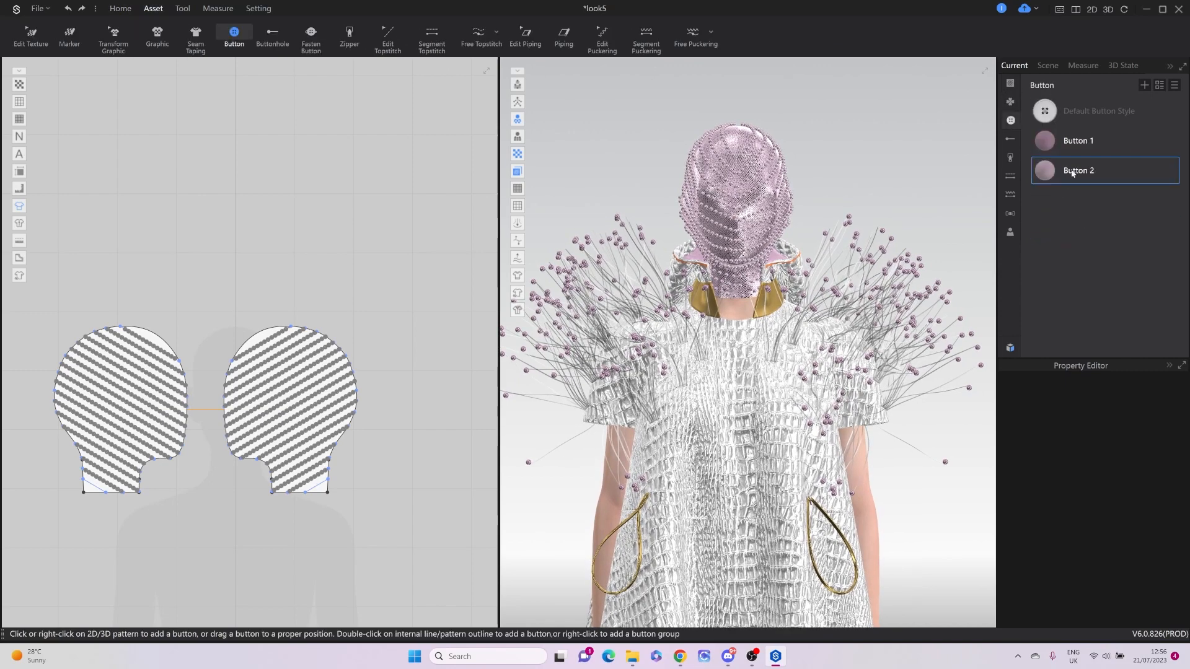
click(1073, 173)
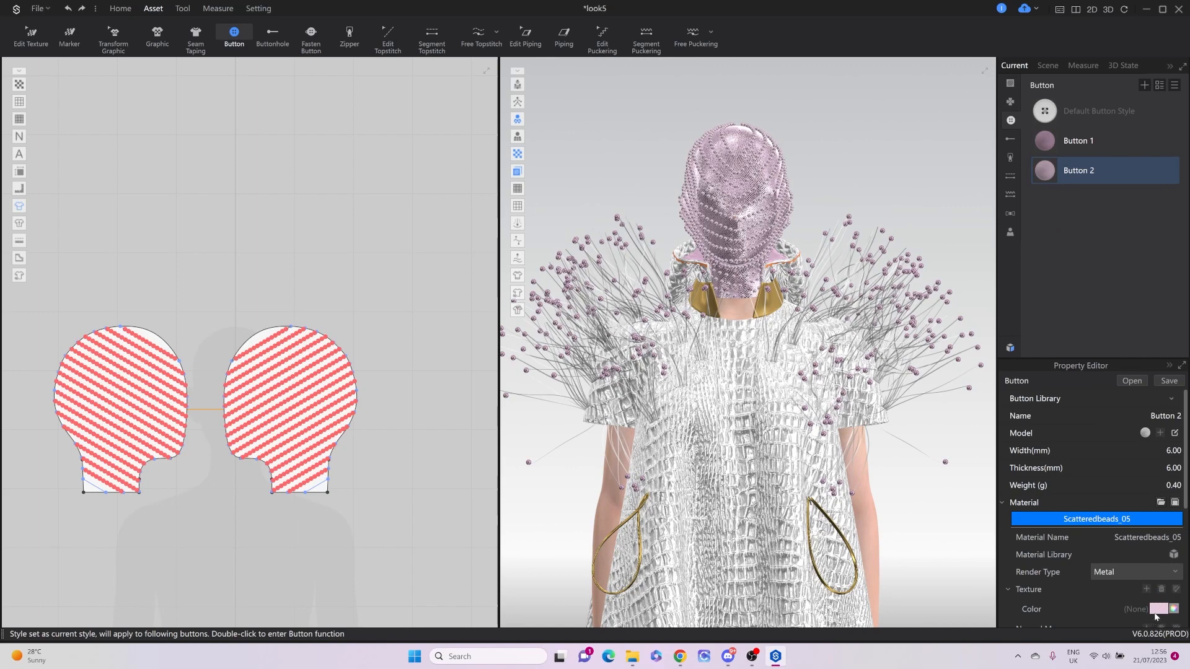
click(1157, 611)
click(423, 484)
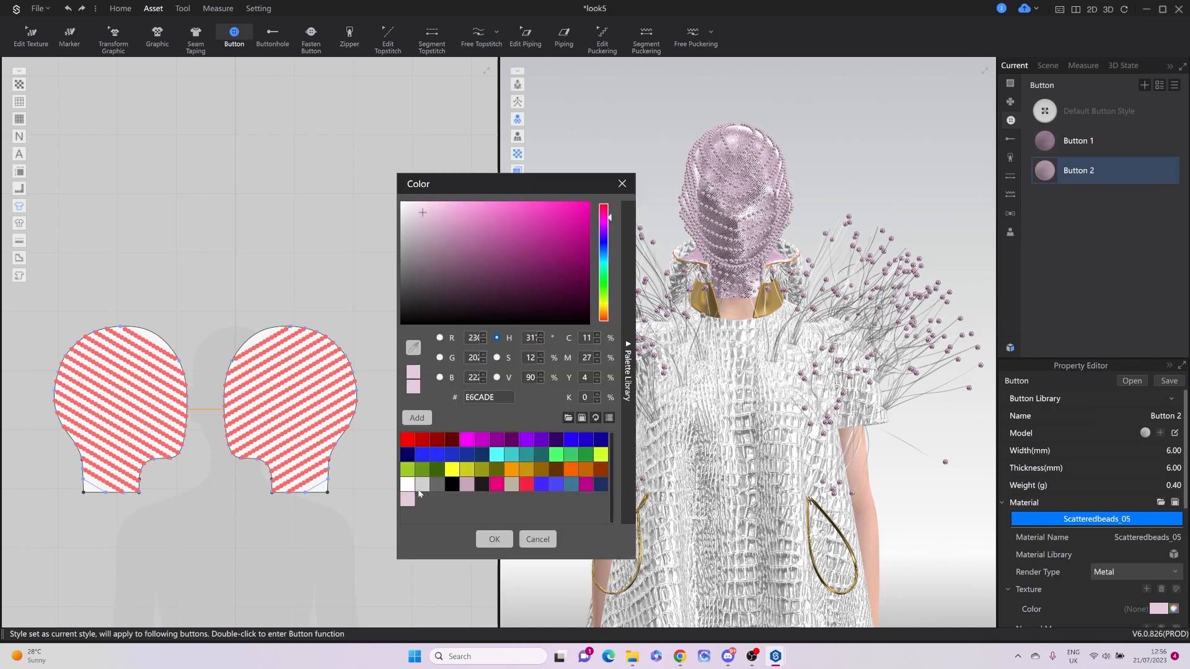
click(493, 539)
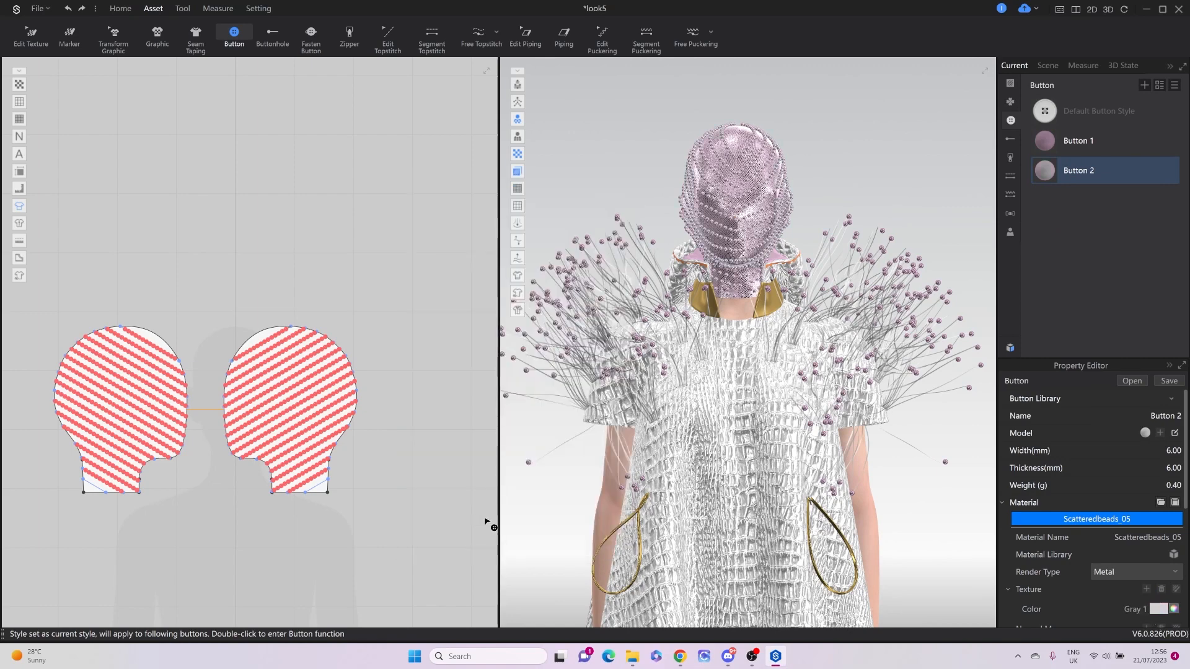
Preview the outfit with an offline render, examine the beaded mask from the side, front and farther away, and close the render.
click(182, 8)
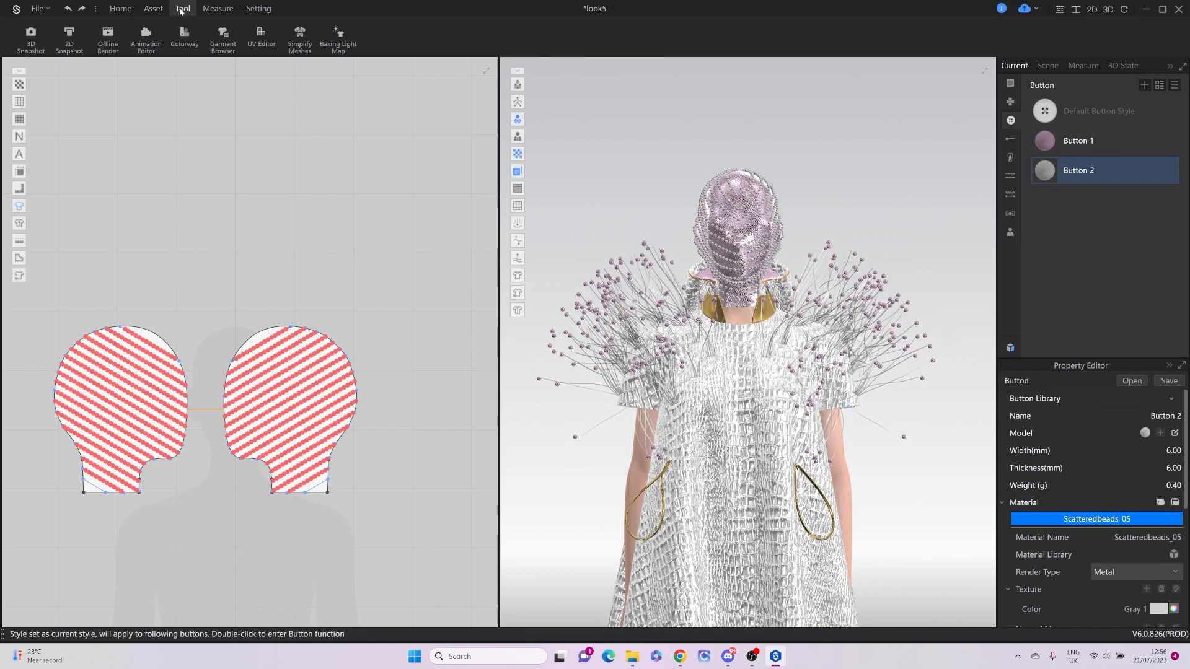
click(107, 37)
click(21, 67)
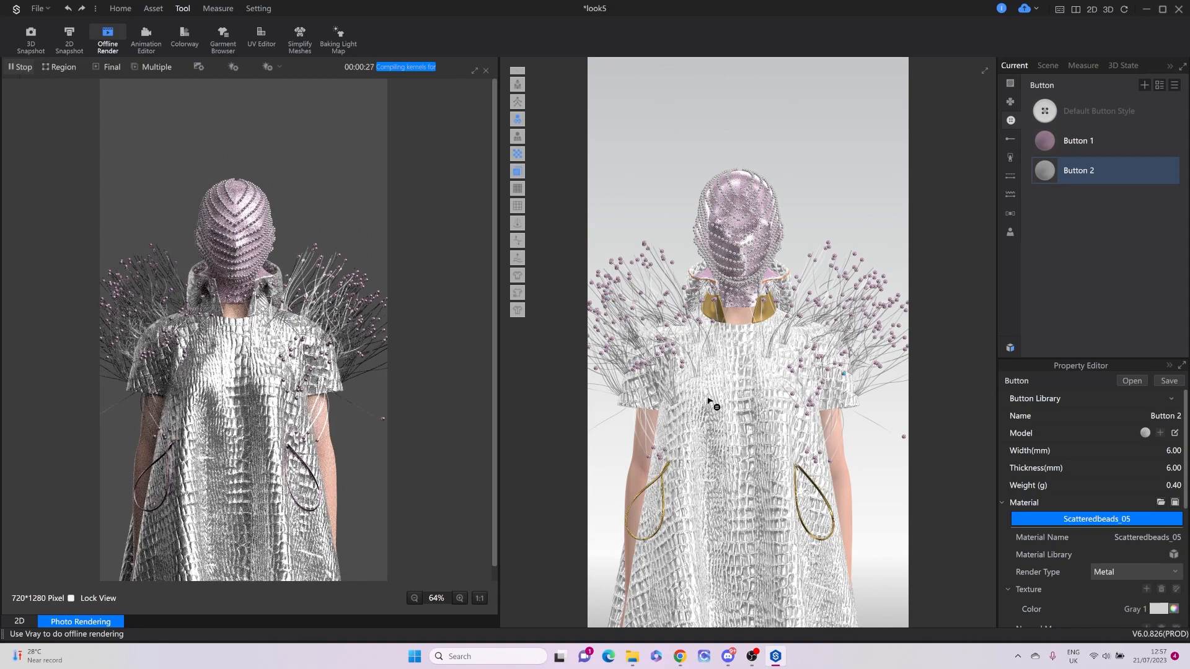
right_drag(707, 400, 769, 414)
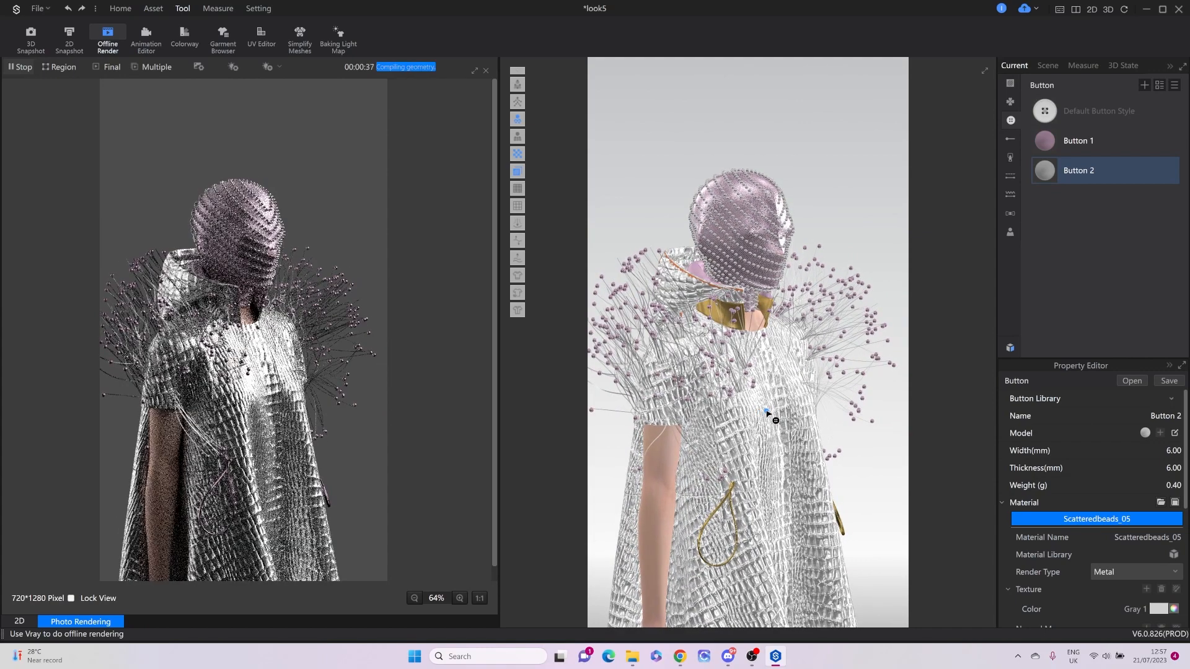
scroll(769, 413, up, 3)
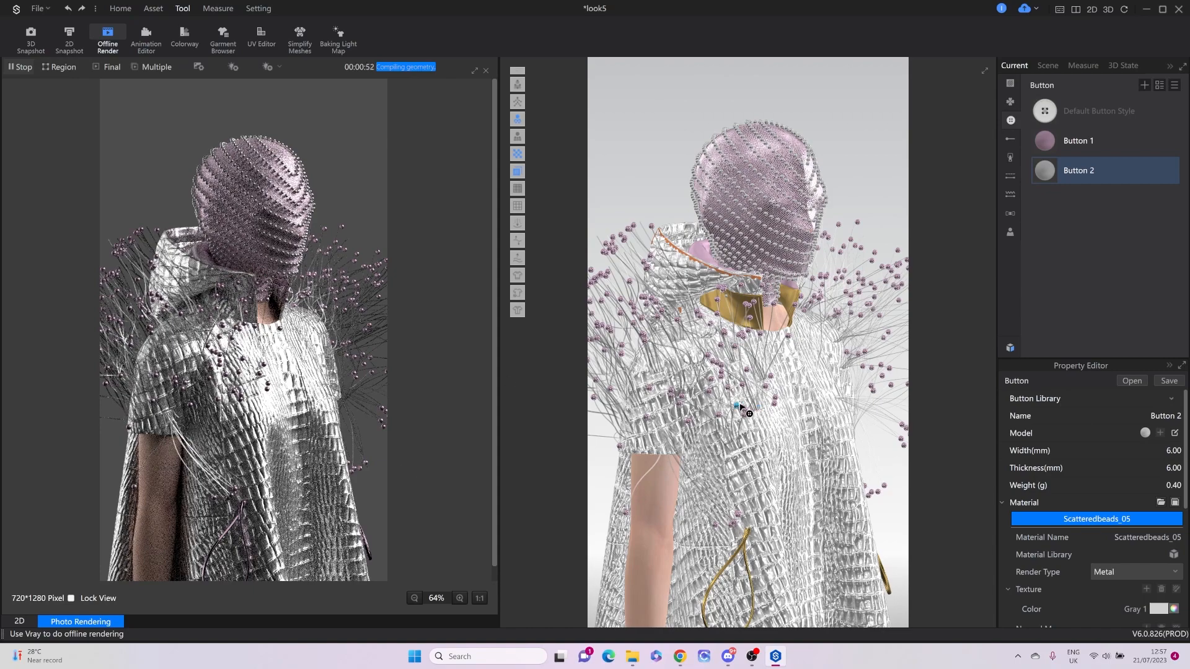
mouse_move(741, 409)
right_down()
mouse_move(707, 403)
mouse_move(737, 425)
right_up()
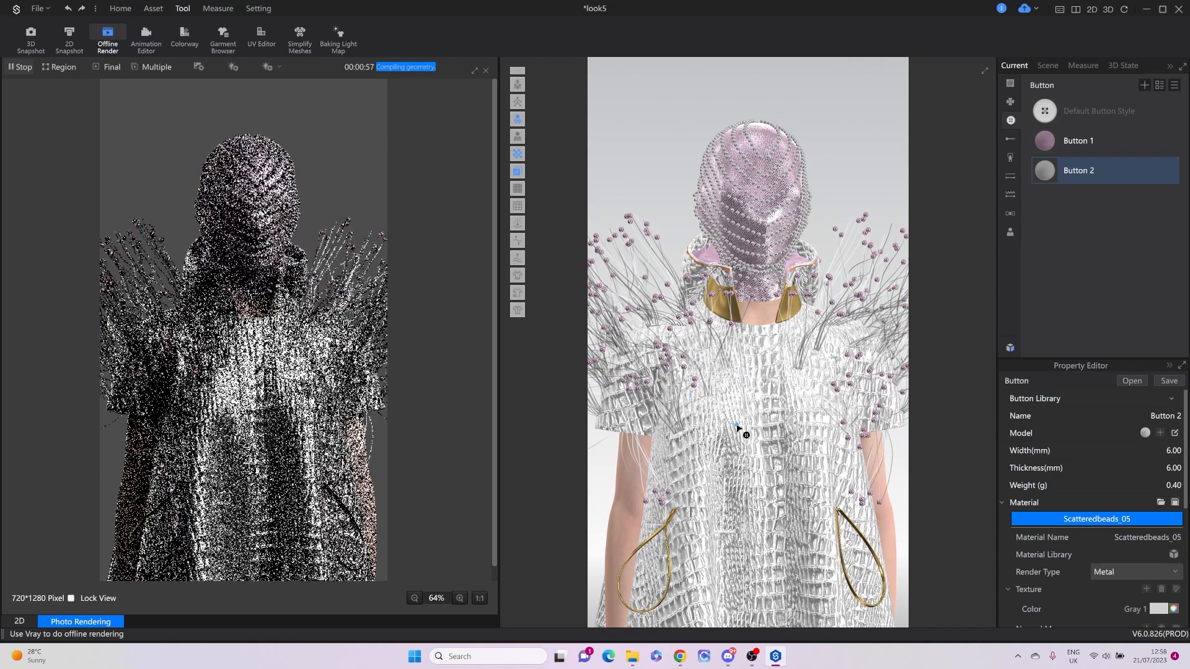
scroll(740, 428, down, 4)
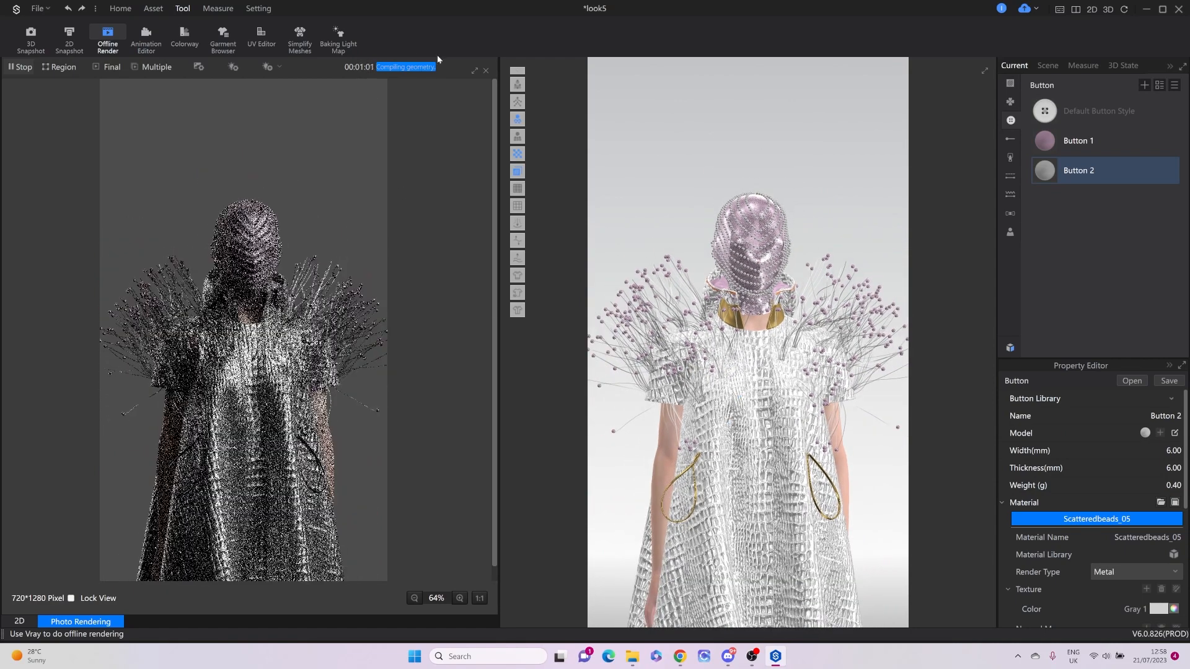
click(486, 70)
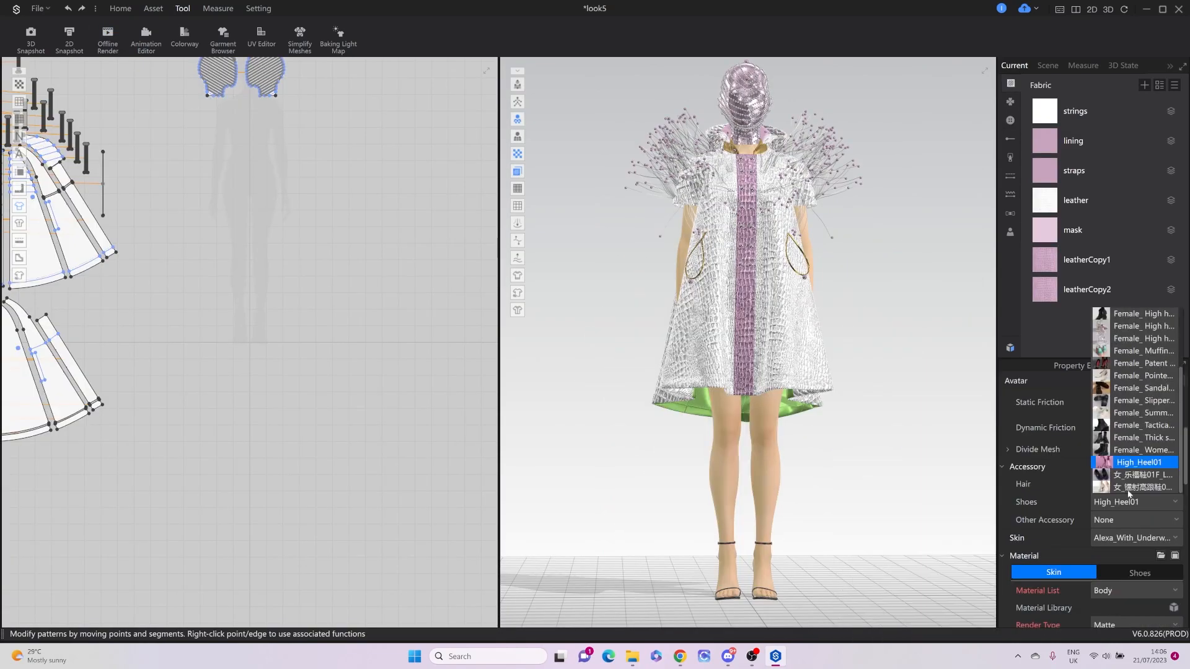
Replace the avatar's high heels with the brown ankle boots.
scroll(1107, 413, up, 3)
click(1102, 351)
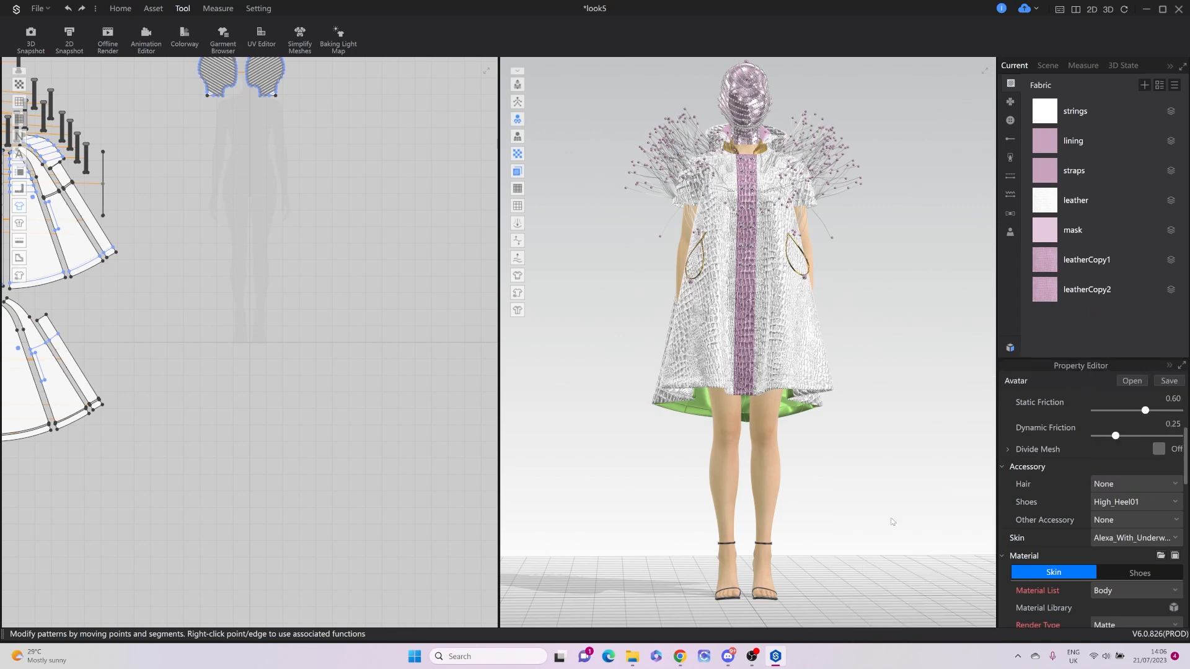
scroll(1090, 470, down, 5)
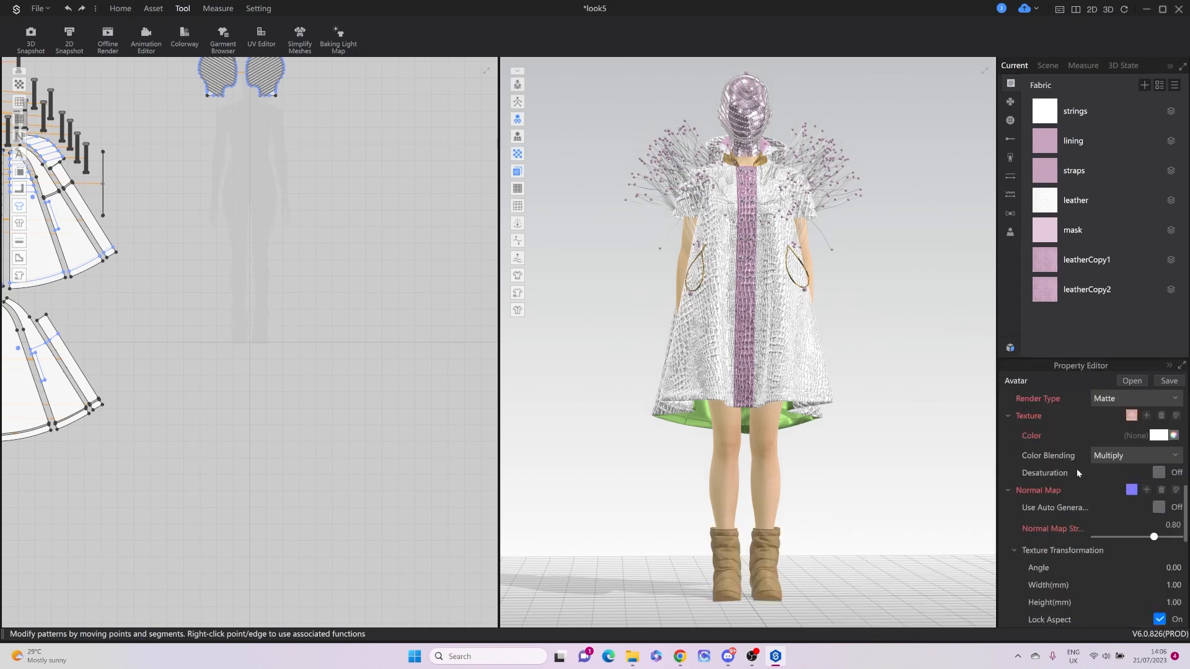
Copy the folder path where the normal map of the leatherCopy1 fabric is stored, without loading a new image.
click(1090, 263)
click(1147, 440)
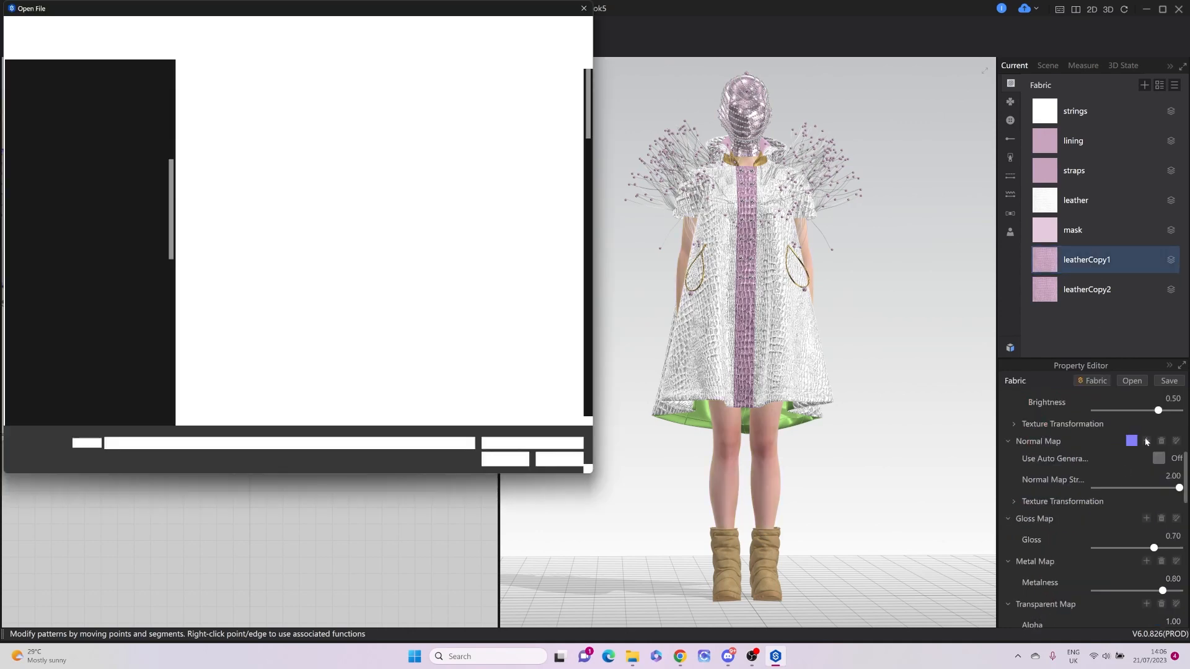
click(366, 29)
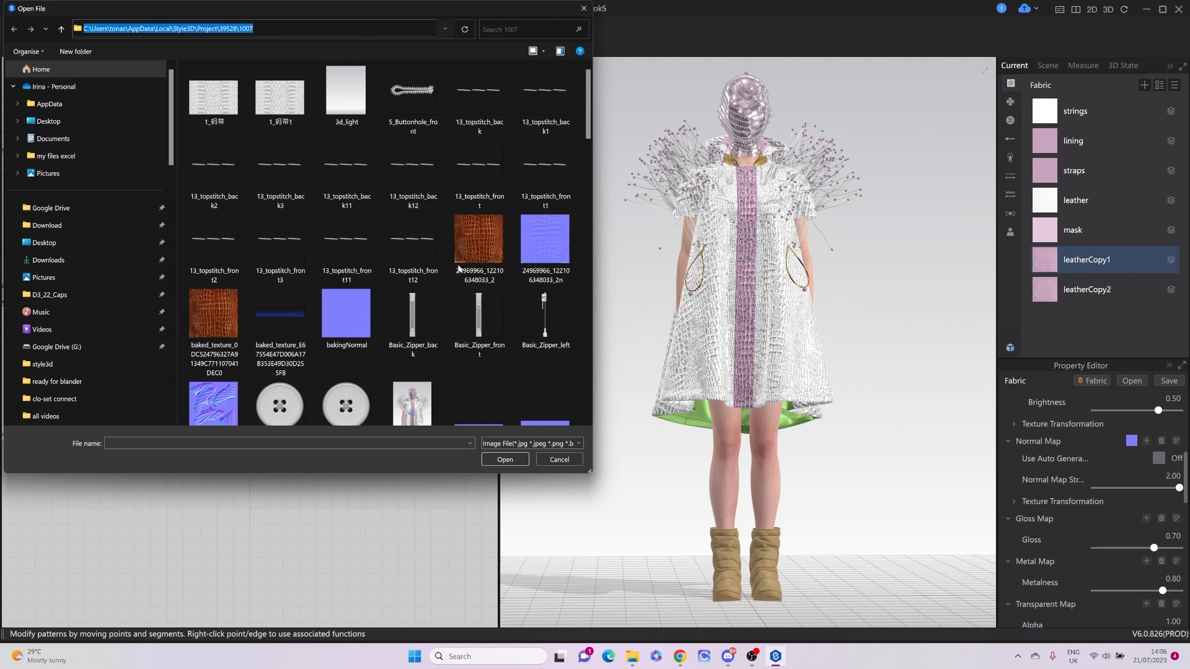
click(556, 460)
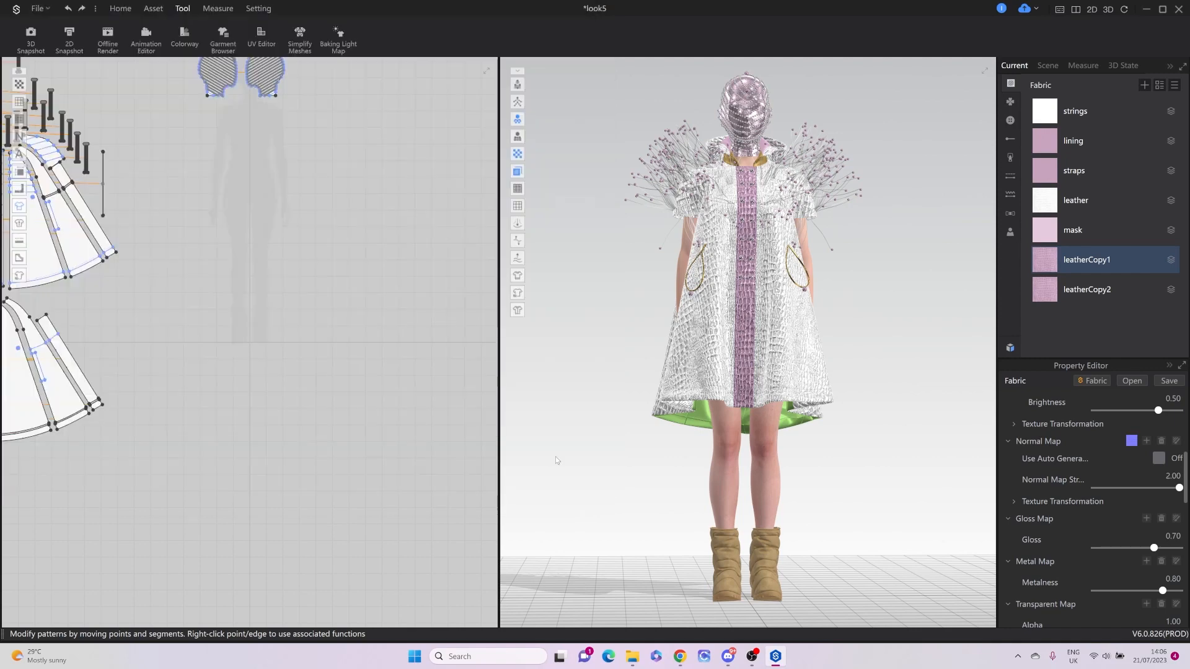
click(766, 569)
click(1146, 490)
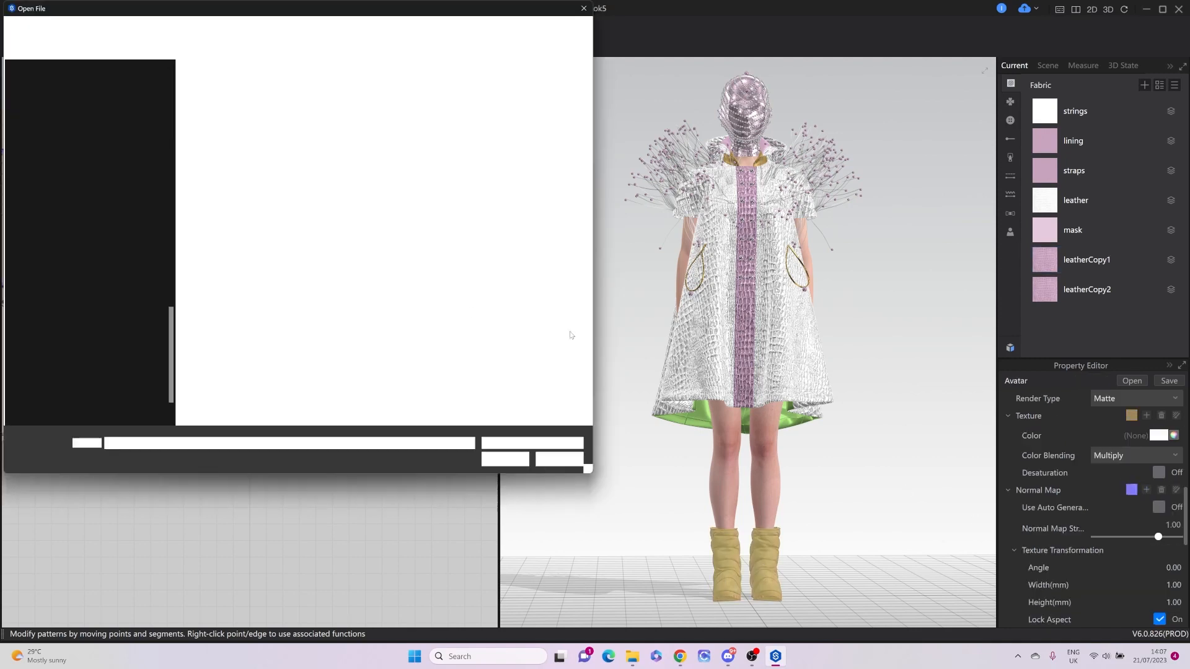
click(376, 29)
click(376, 29)
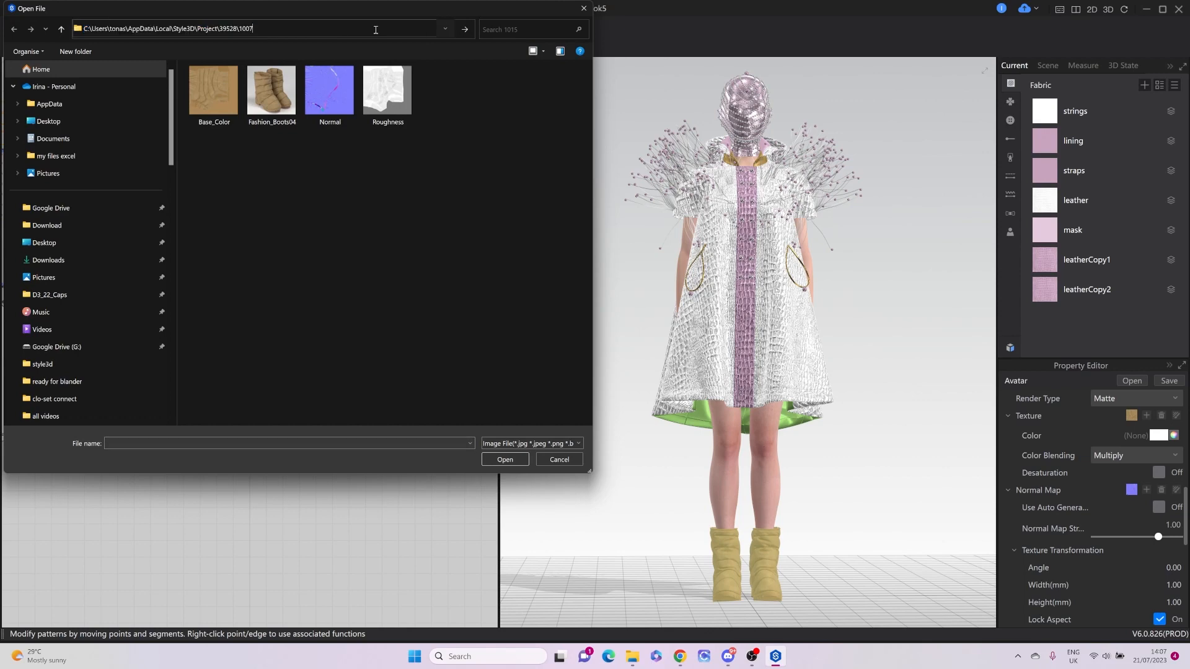
key(Return)
click(541, 245)
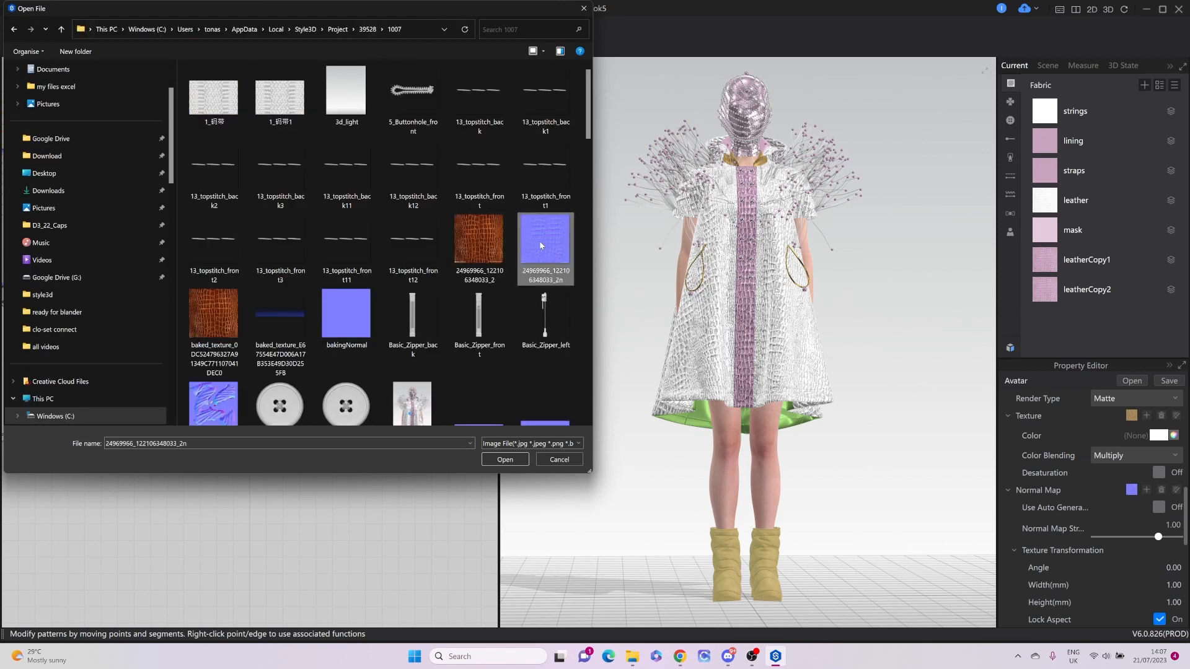
click(495, 461)
Try a width of 10 mm for the boots' normal map texture.
scroll(748, 574, up, 5)
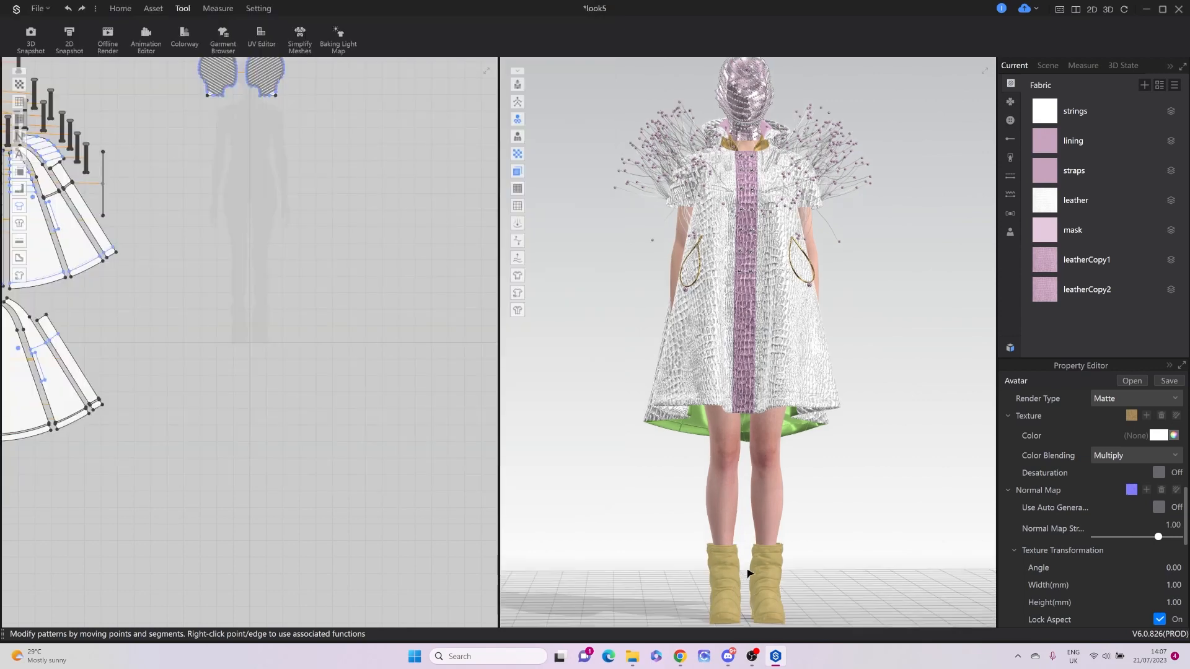
scroll(772, 472, up, 5)
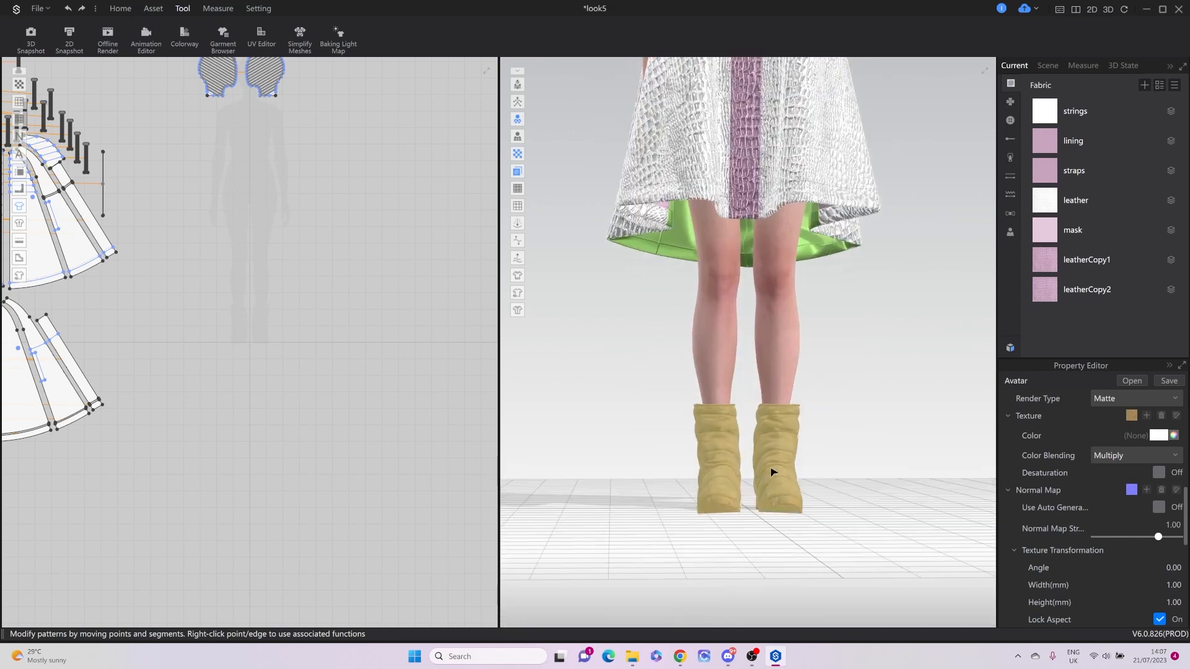
scroll(762, 401, up, 1)
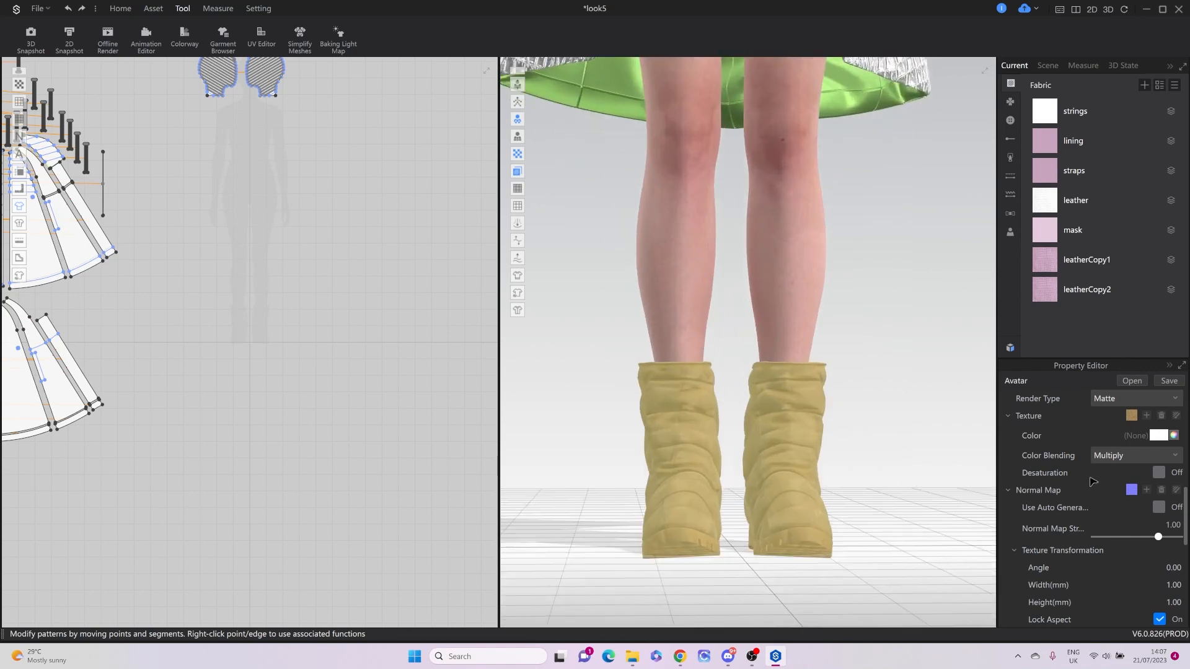
scroll(1070, 559, down, 3)
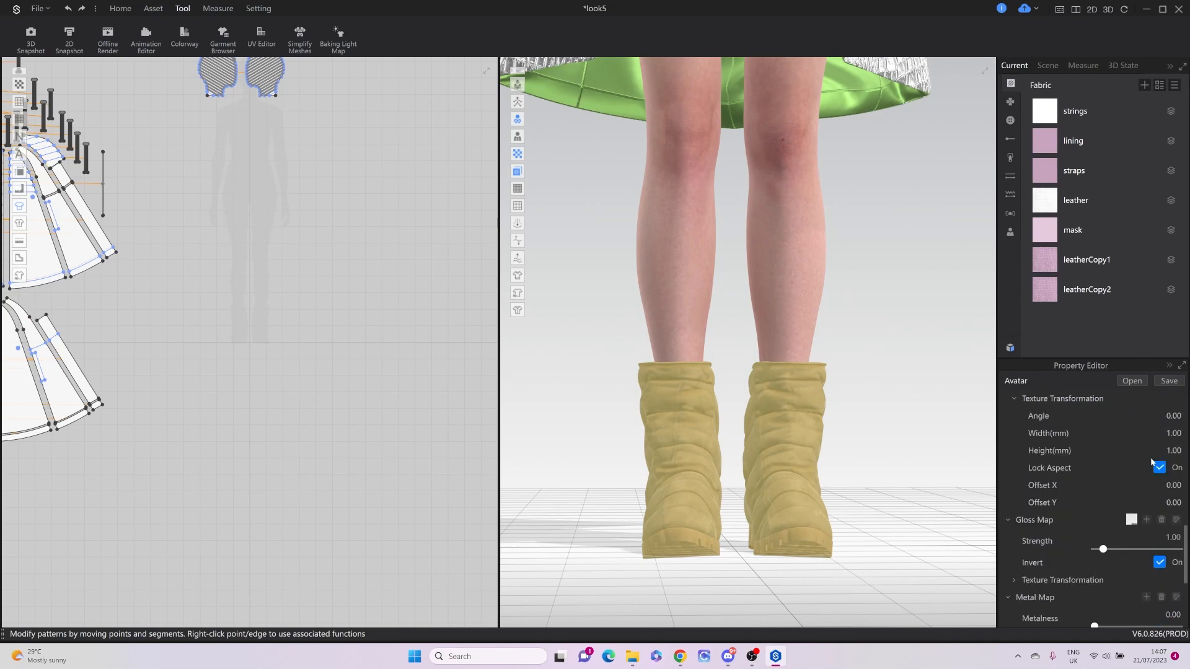
click(1164, 434)
text(10)
key(Return)
Set the boots' normal map width to 0.3 mm with locked aspect and its strength to 2.00.
click(1163, 436)
text(0.3)
key(Return)
scroll(1125, 533, up, 2)
drag(1158, 463, 1180, 463)
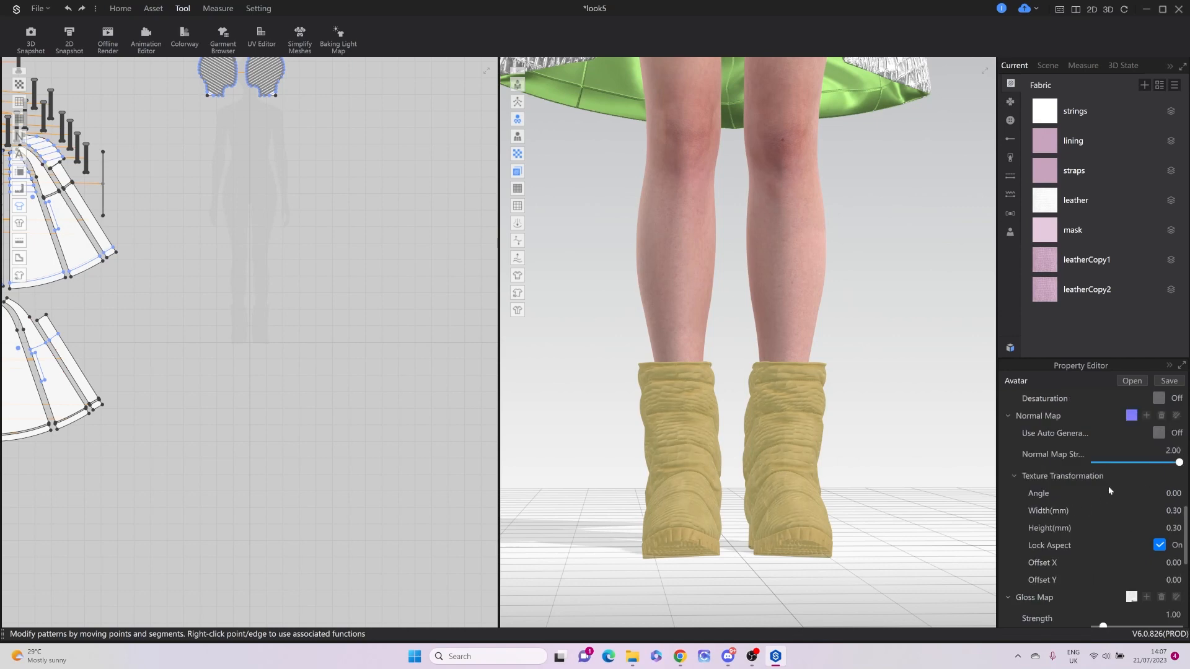
Remove the boots' color texture and set their render type to Metal.
scroll(1142, 455, up, 2)
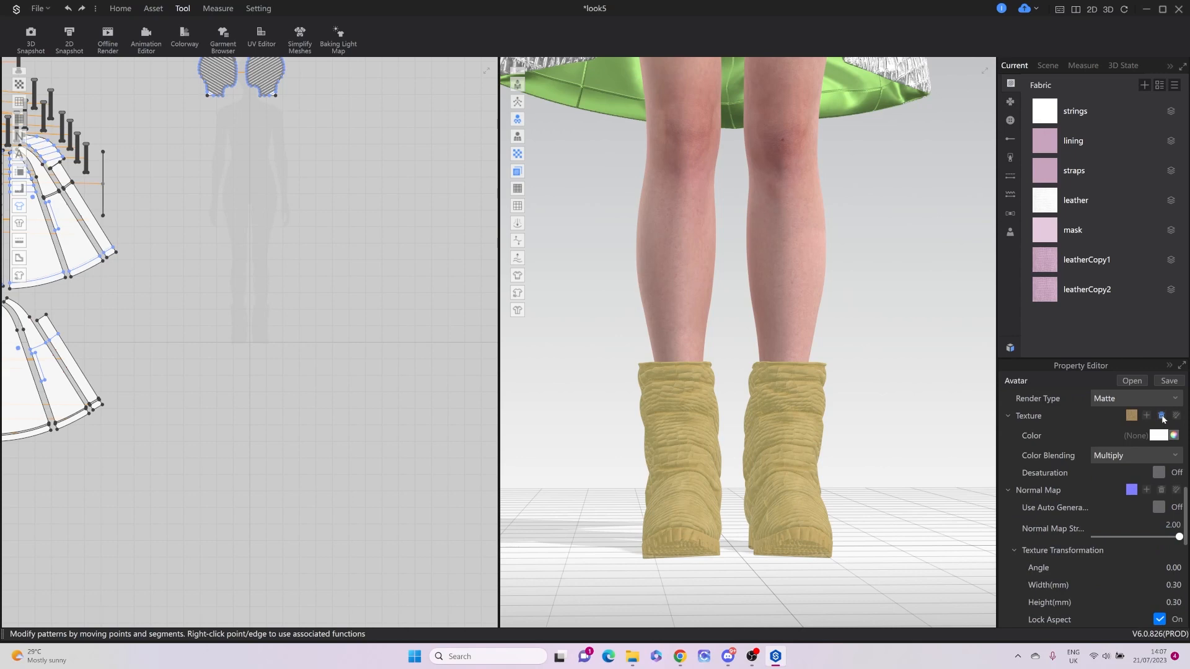
click(1161, 416)
click(1154, 398)
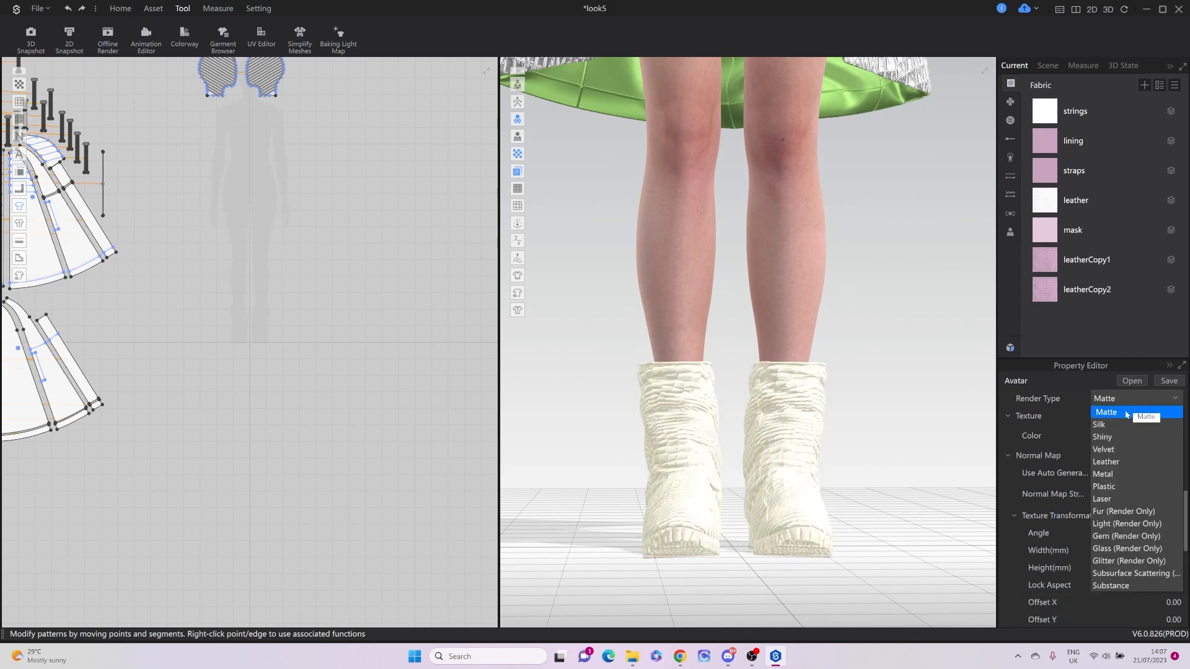
click(1106, 475)
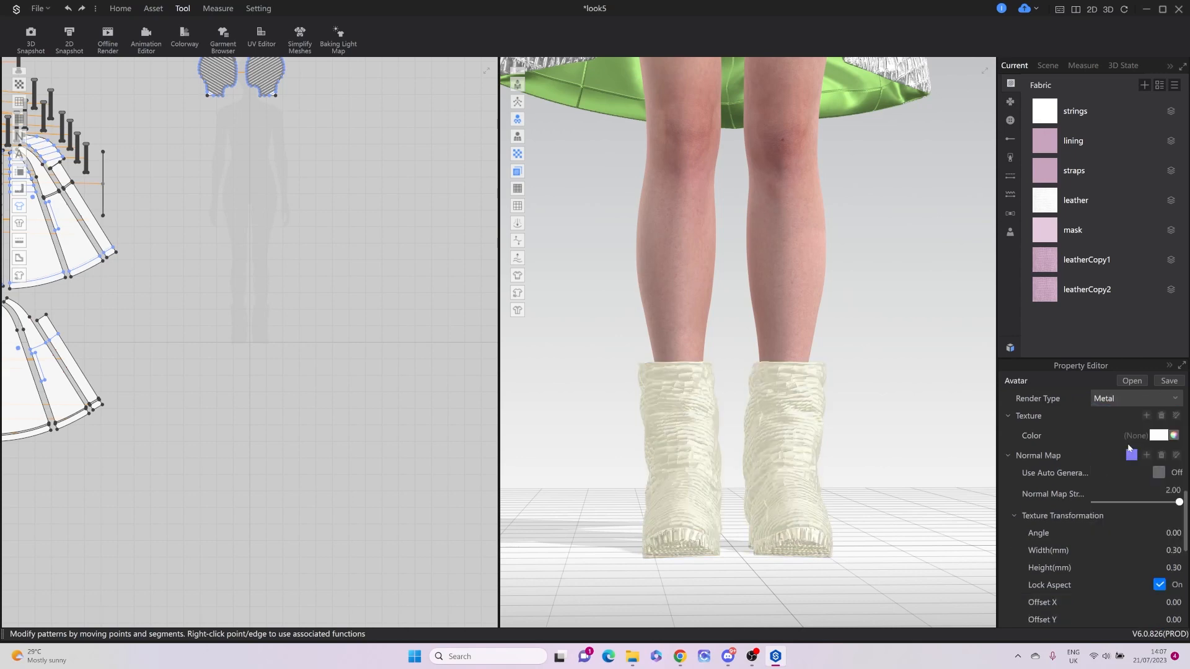
Set the boots' material color to Gray 1 (D1D1D1).
click(1173, 435)
click(425, 482)
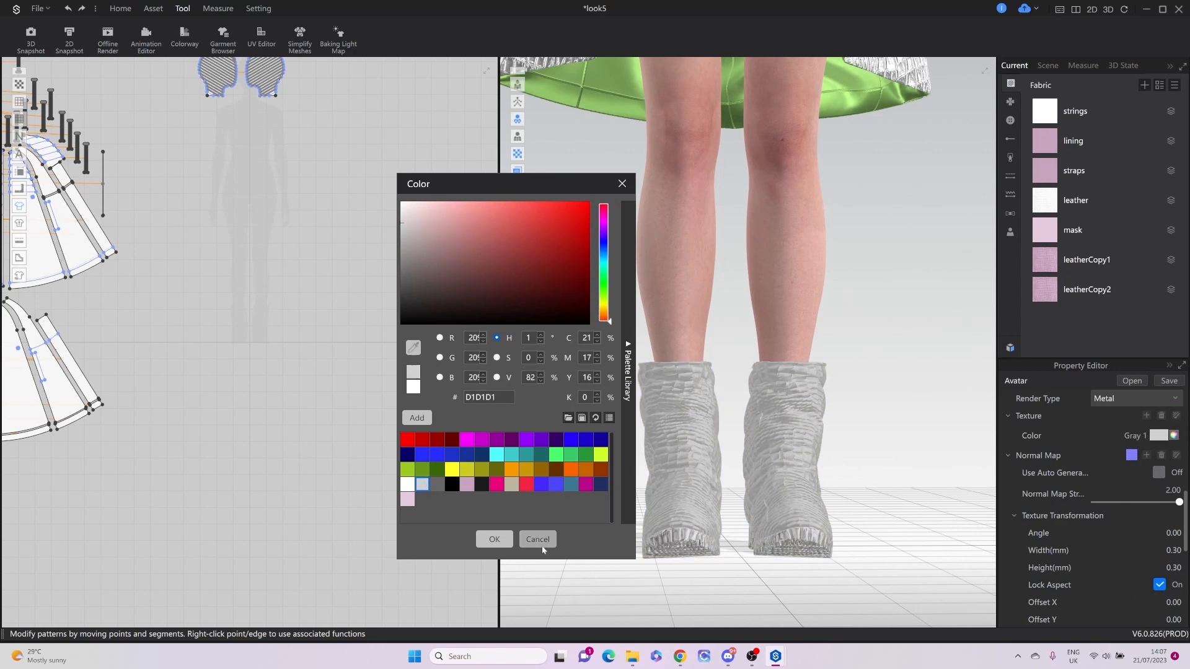
click(499, 540)
Remove the boots' gloss map and set the gloss value to 0.8.
scroll(1103, 508, down, 3)
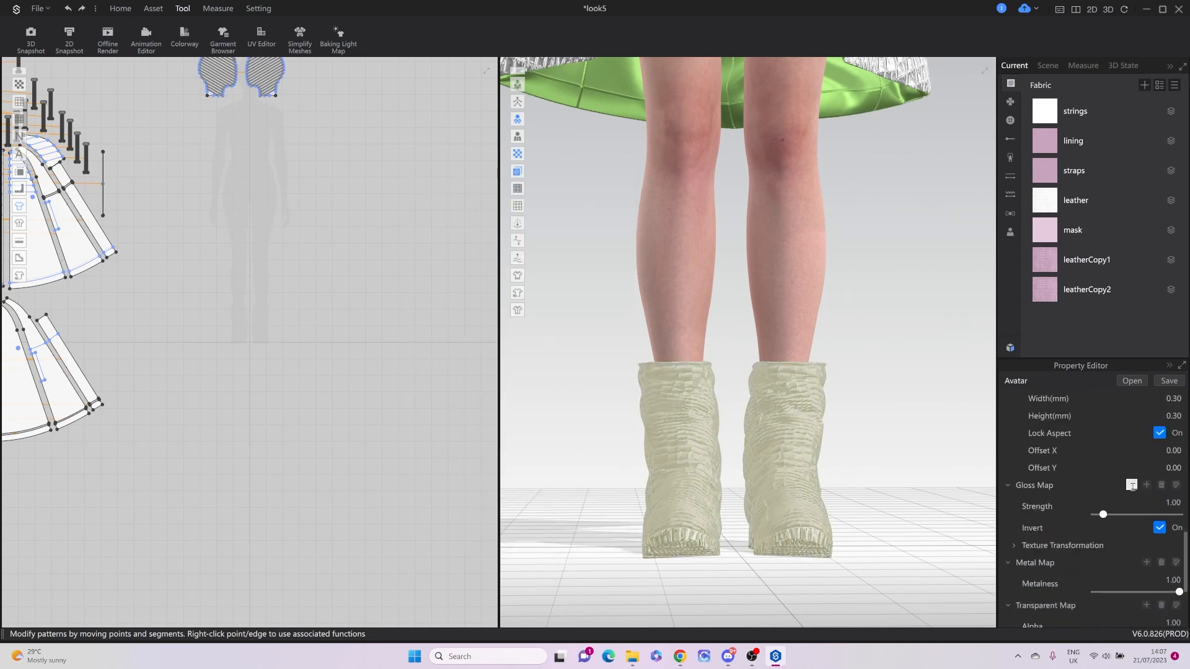
click(1162, 486)
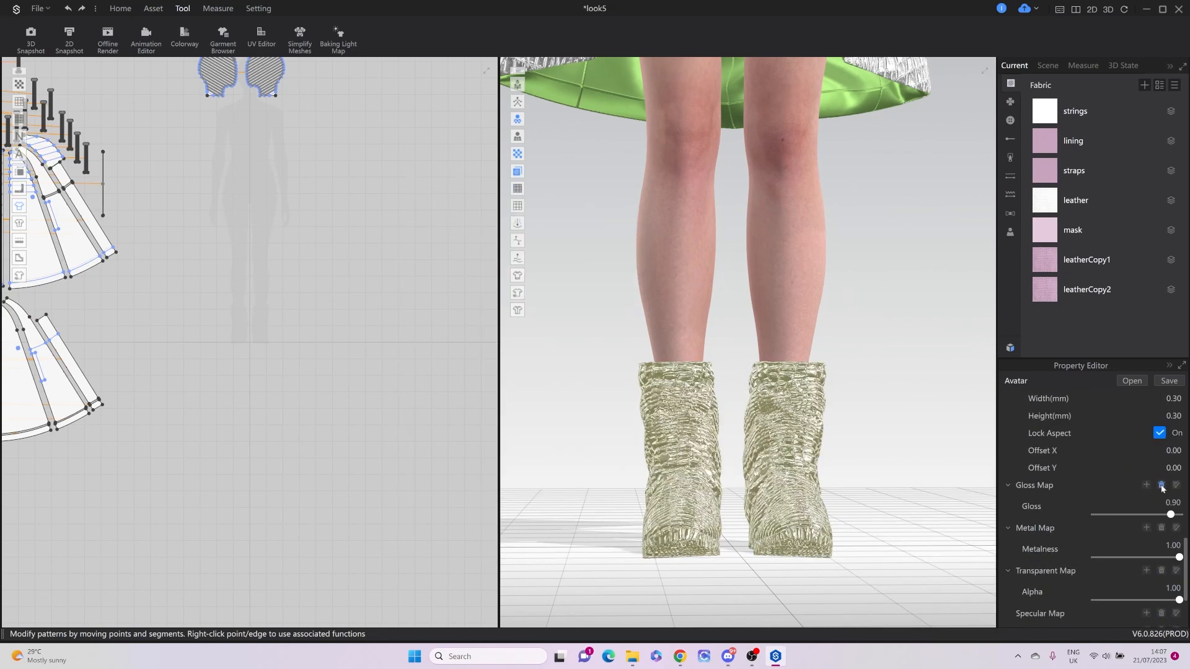
click(1152, 506)
text(0.8)
key(Return)
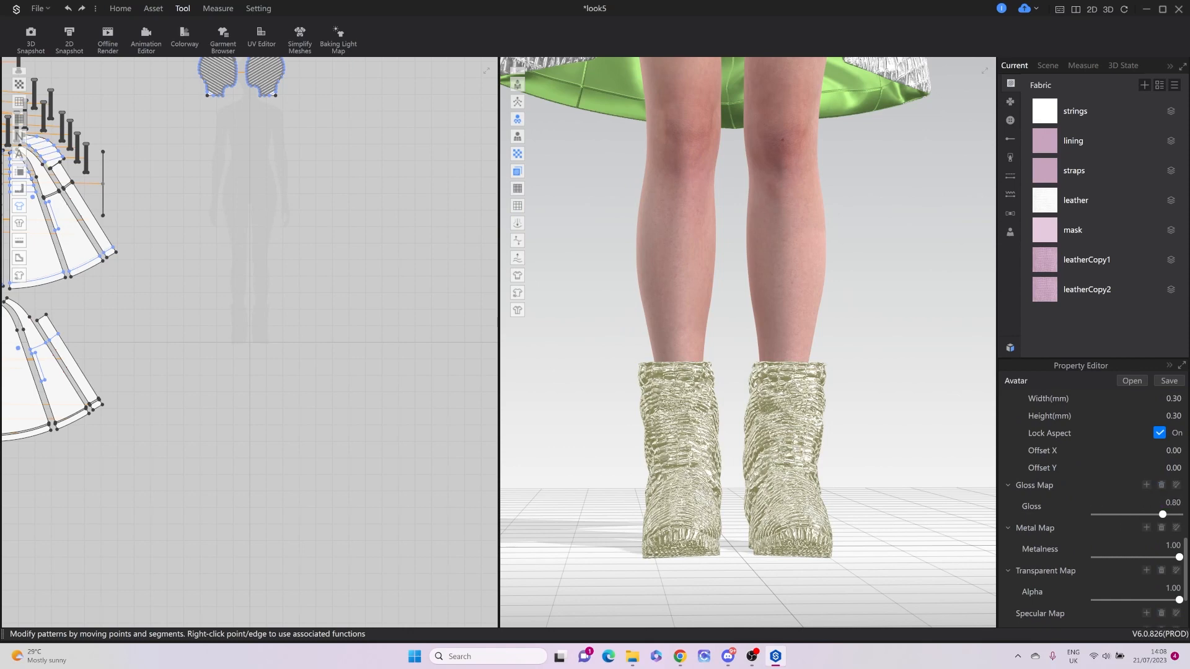
Set the boots' metalness to 0.8, deselect them and check them together with the dress.
click(1167, 545)
text(0.8)
key(Return)
scroll(858, 366, down, 3)
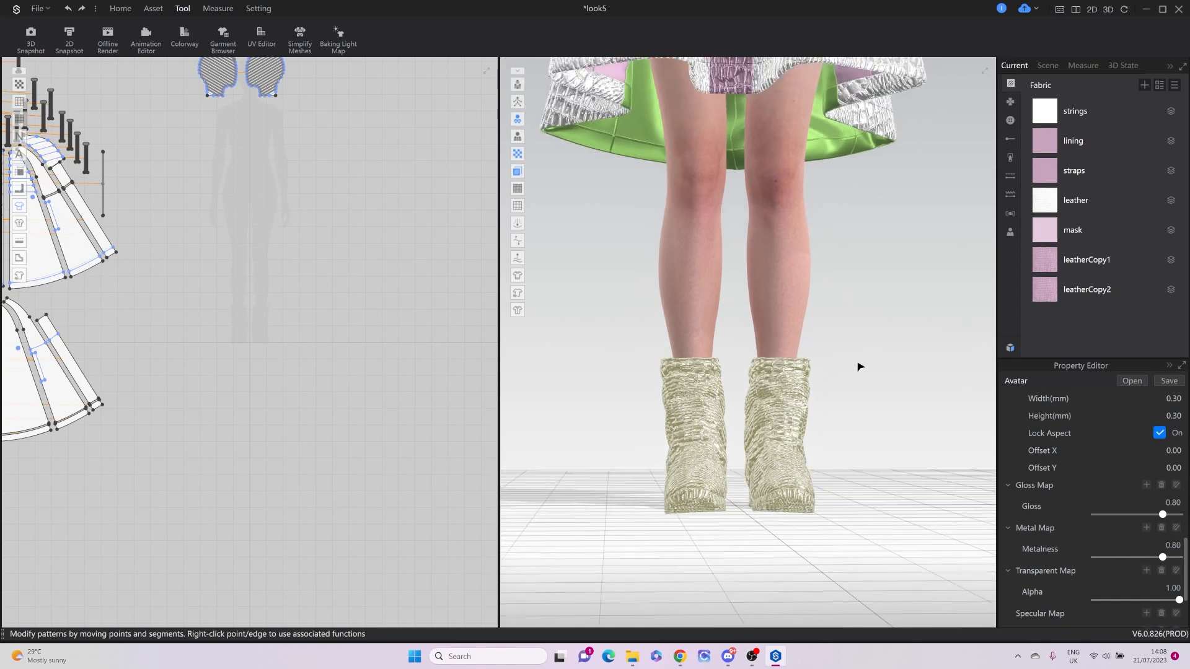
click(858, 366)
scroll(824, 409, down, 5)
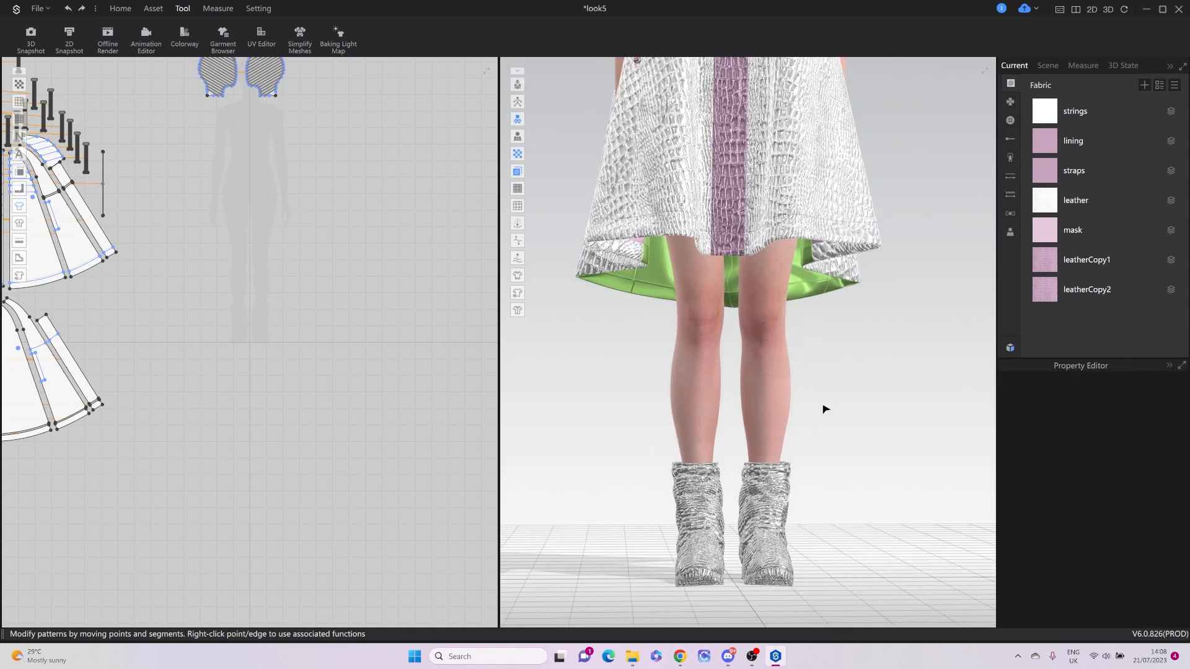
scroll(825, 488, down, 5)
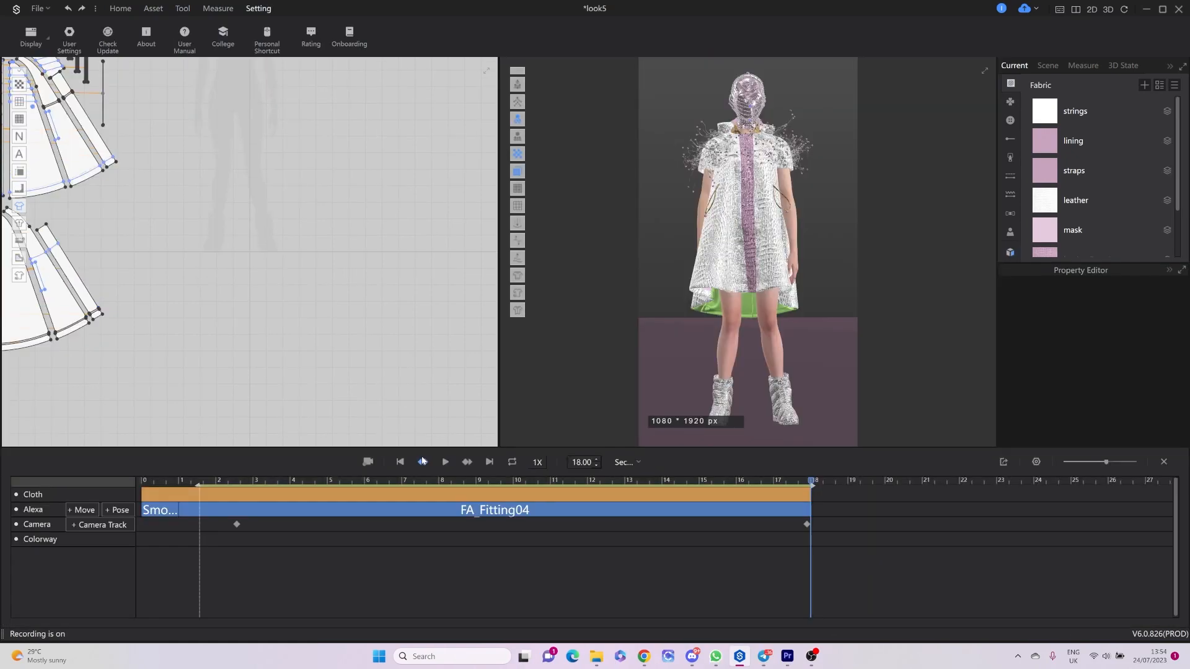
Play the recorded FA_Fitting04 animation from its start frame and save the project.
click(401, 463)
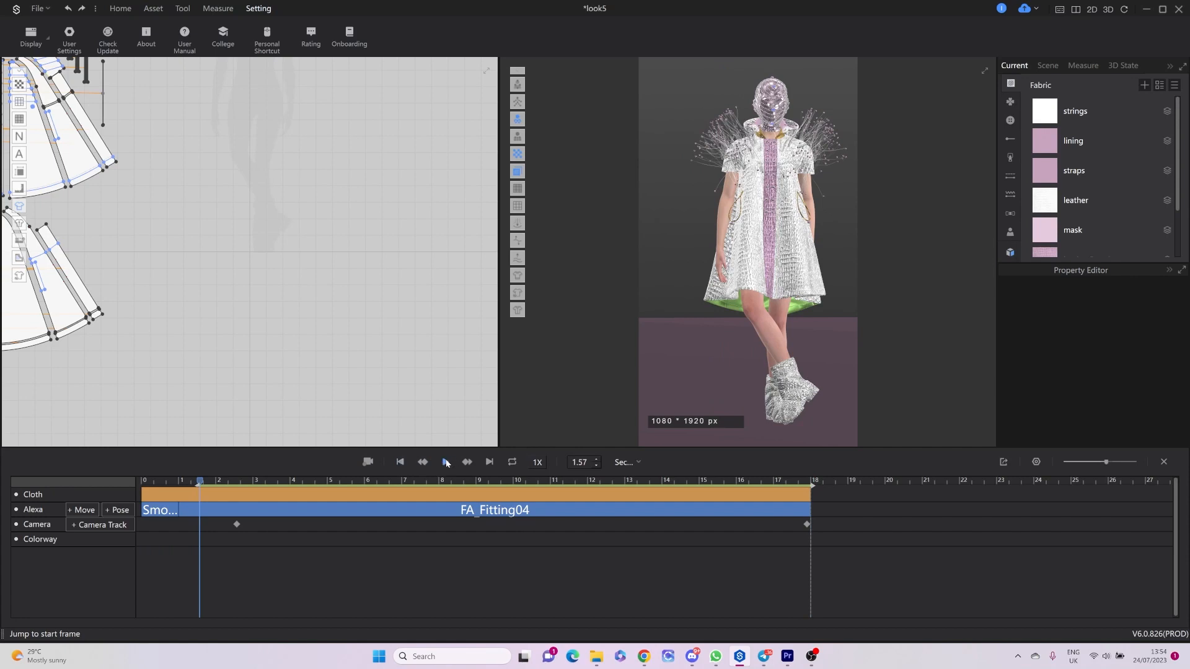
click(446, 462)
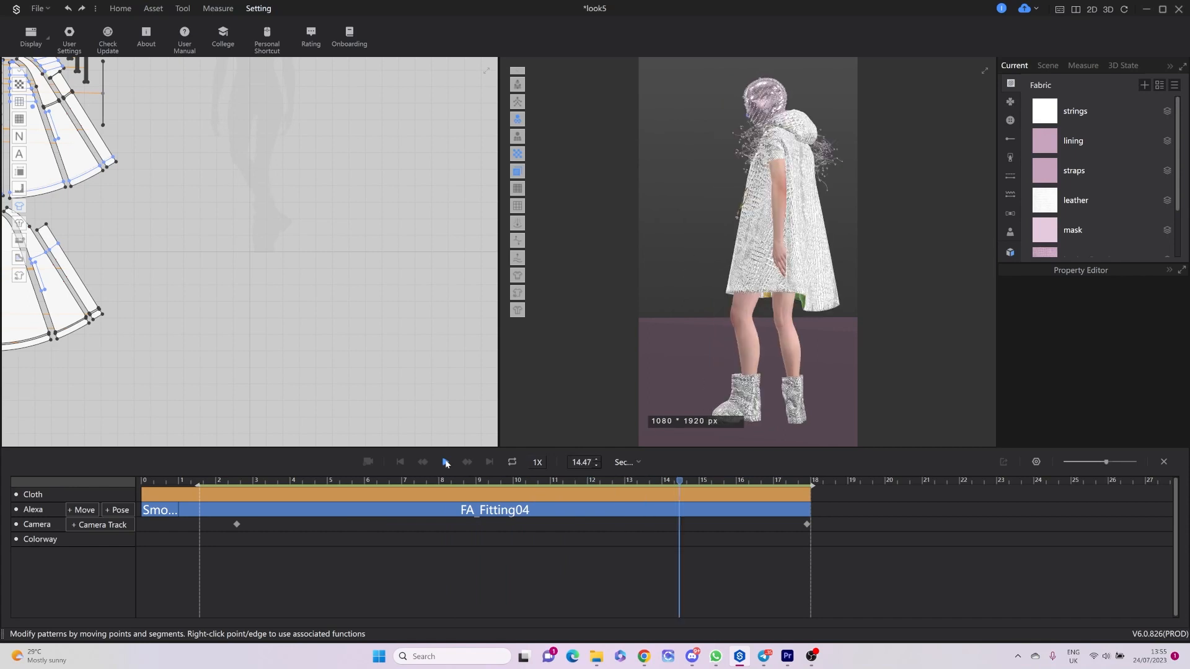
key(ctrl+s)
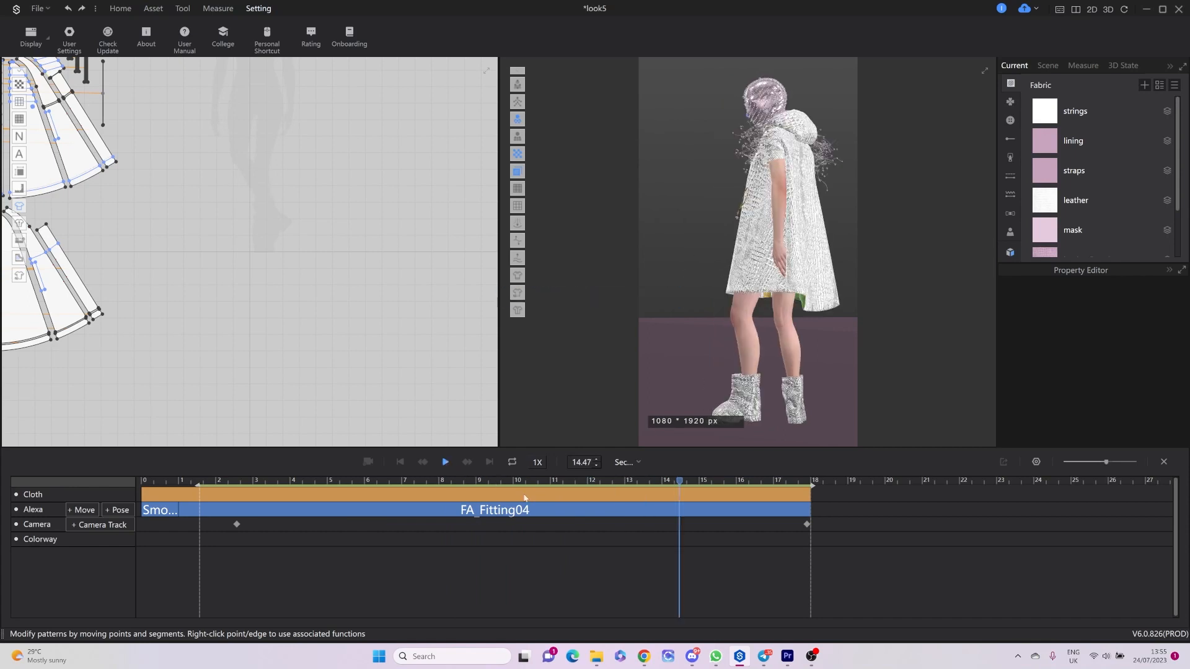